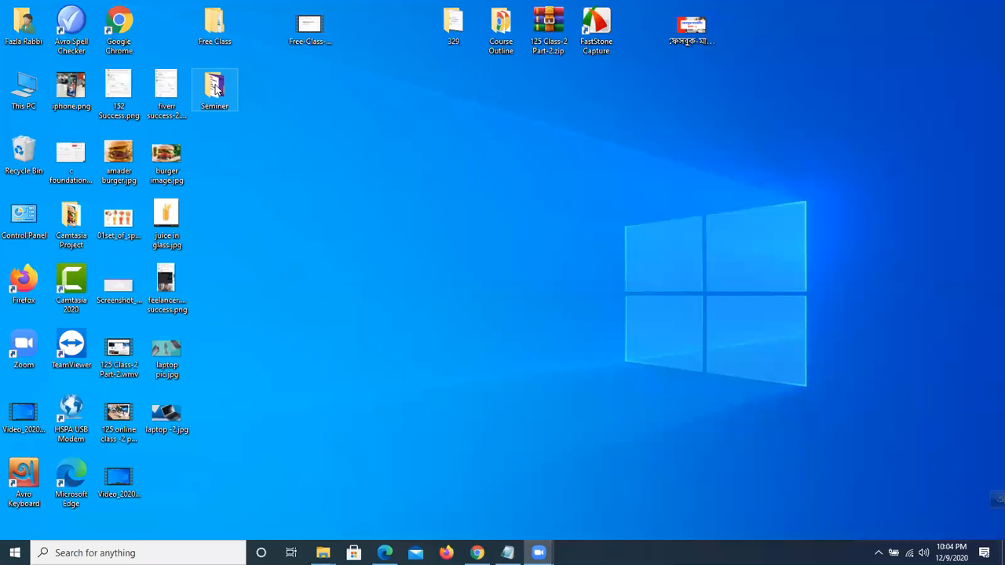
Open the Course Outline folder maximized and launch its first-part course outline PDF.
double_click(516, 31)
click(747, 90)
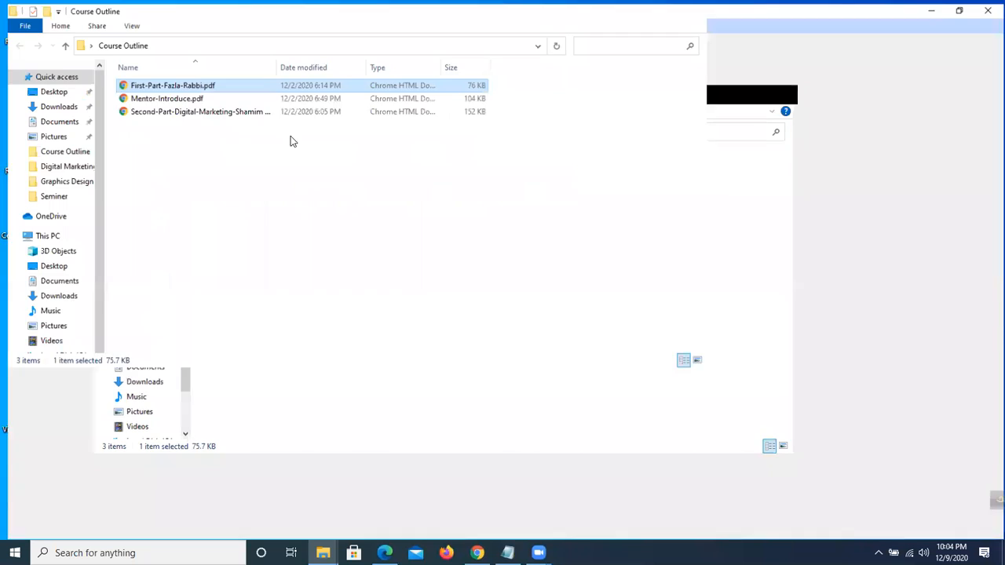
double_click(167, 83)
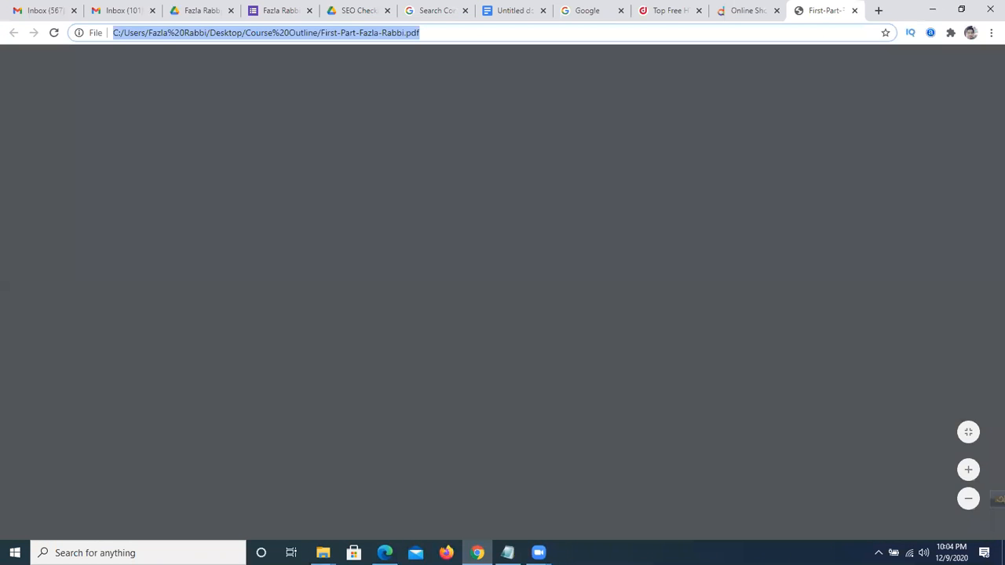
Scroll to the Class-1 topics and highlight the 'Design Cover photo & profile picture' line.
scroll(487, 306, down, 2)
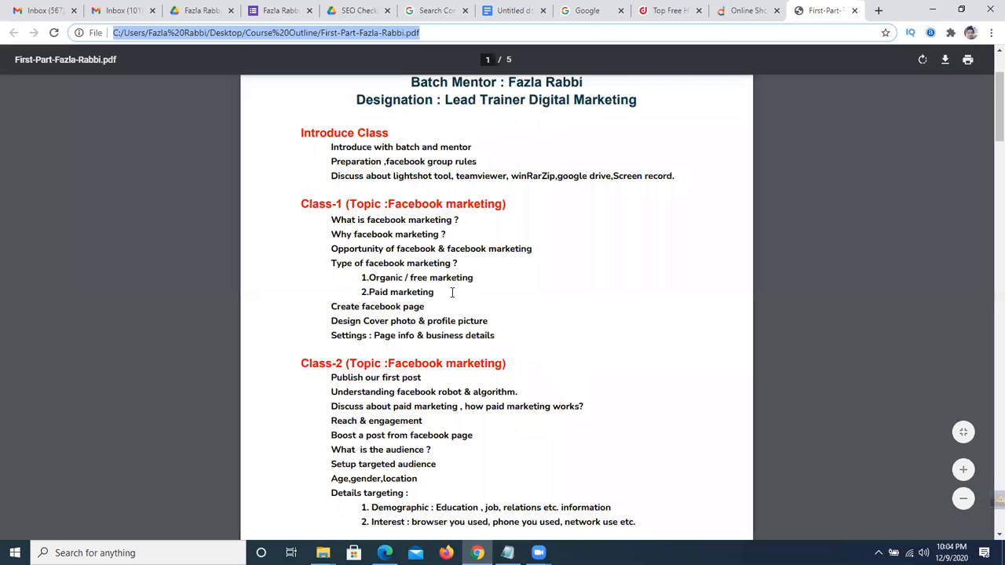
scroll(343, 314, down, 1)
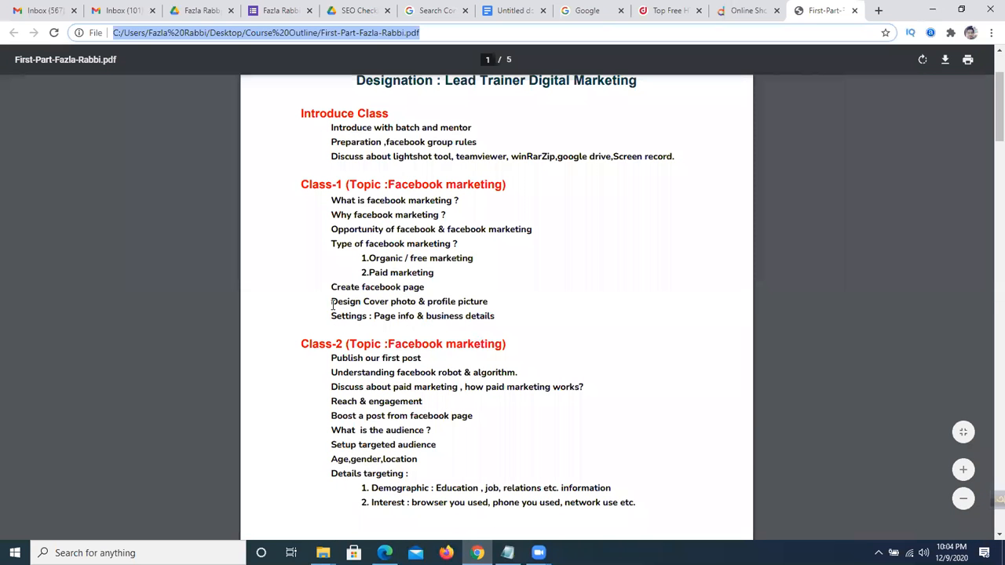
click(332, 301)
drag(332, 301, 488, 304)
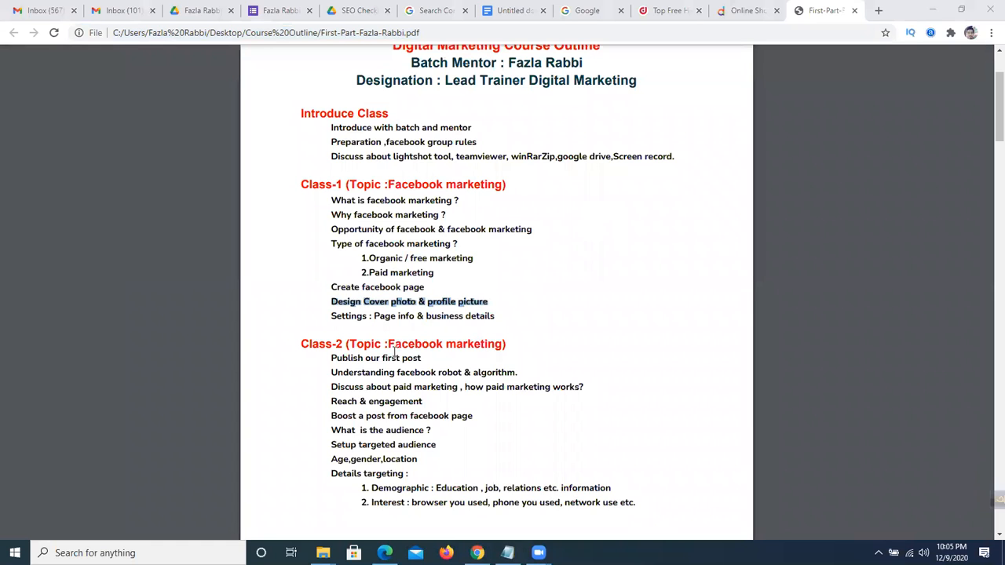
click(330, 315)
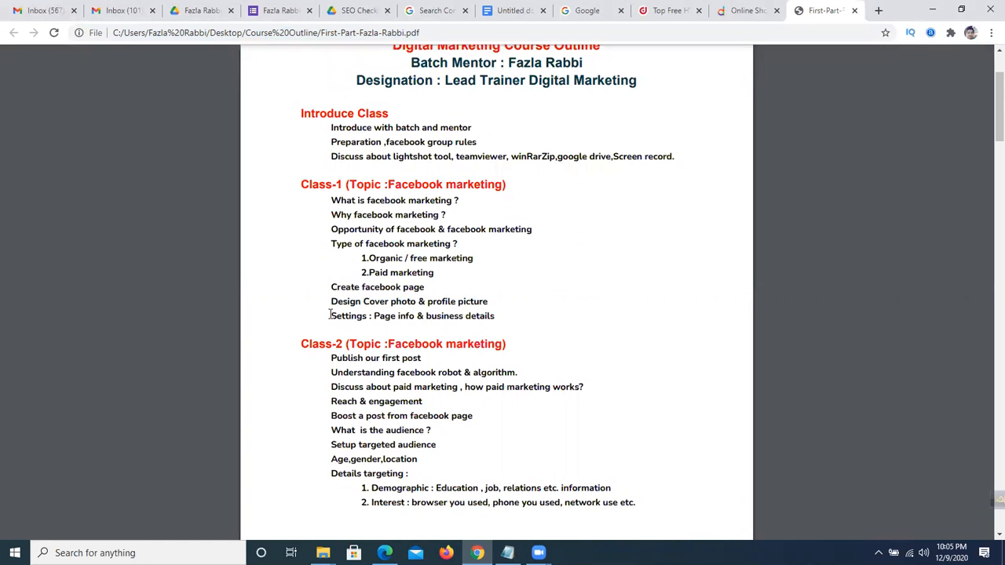
Highlight 'business details' on the Page Settings line, then switch to Facebook in Edge.
double_click(382, 317)
click(432, 319)
drag(426, 319, 484, 318)
double_click(383, 318)
click(434, 318)
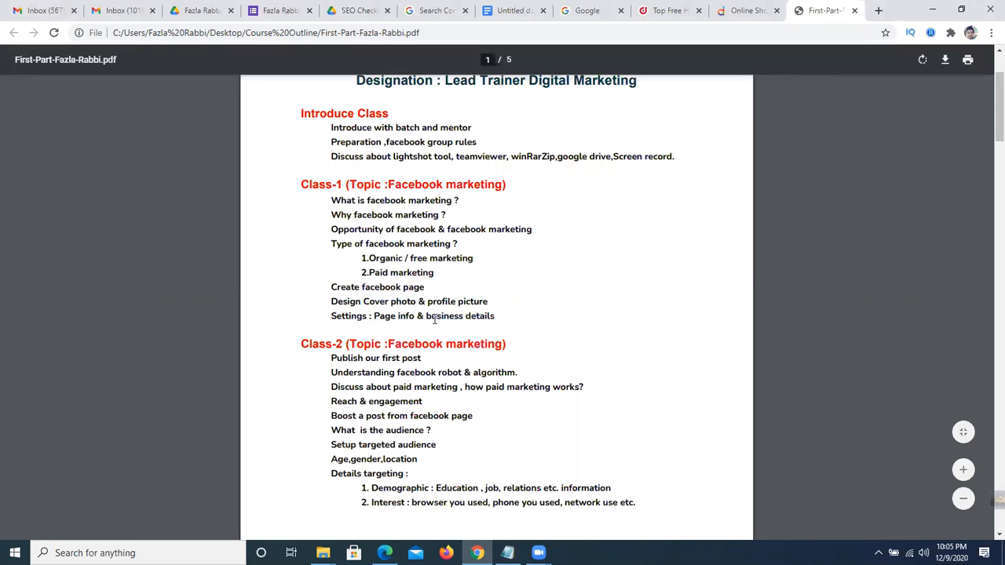
click(385, 555)
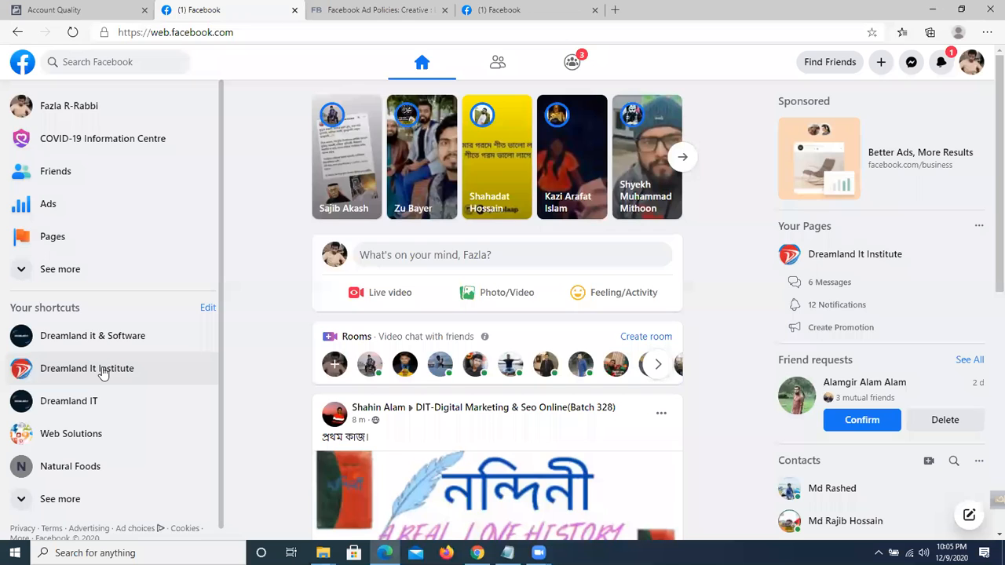
Open the Dreamland It Institute page and scroll through its content.
click(139, 381)
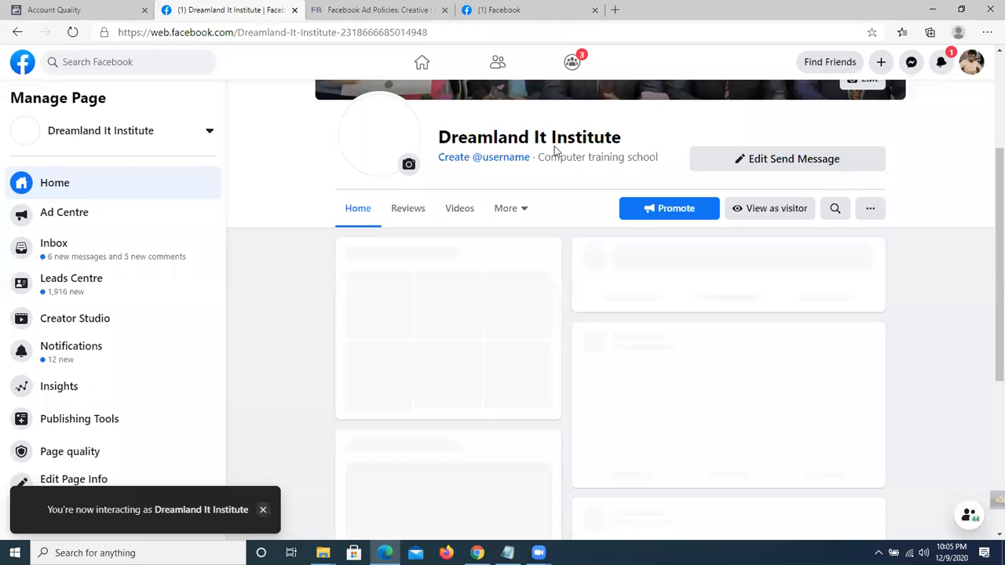
scroll(531, 287, down, 4)
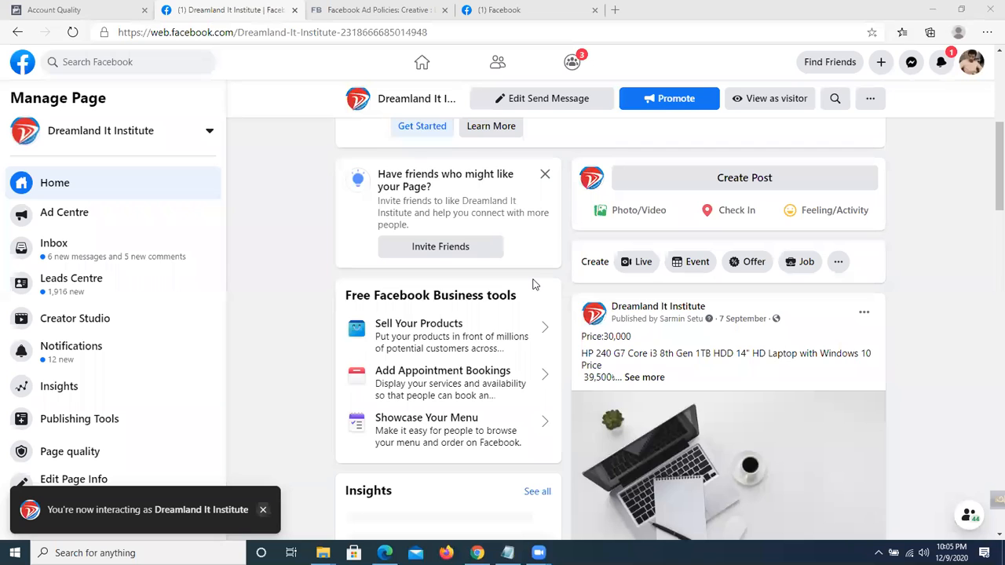
scroll(943, 146, up, 3)
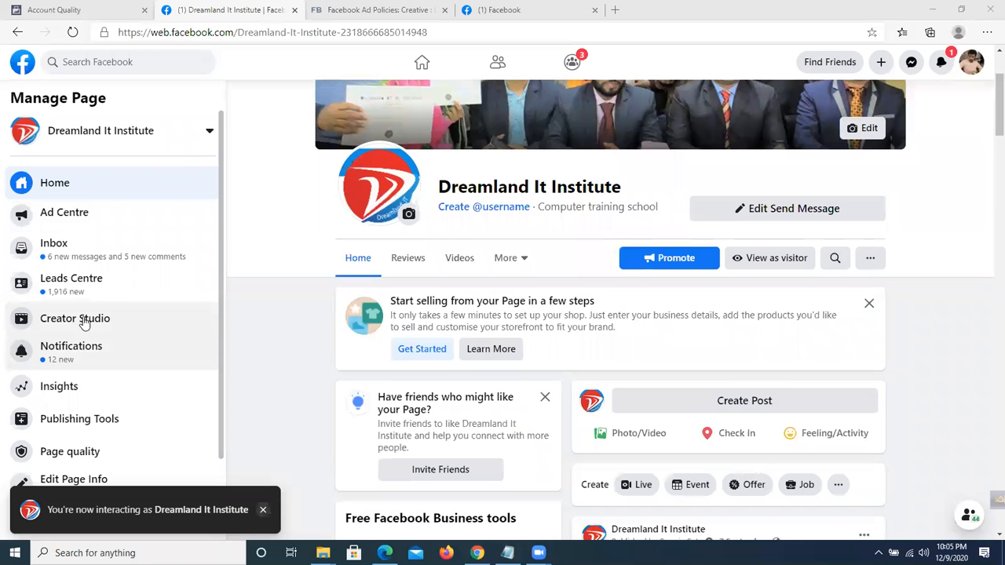
scroll(414, 259, up, 2)
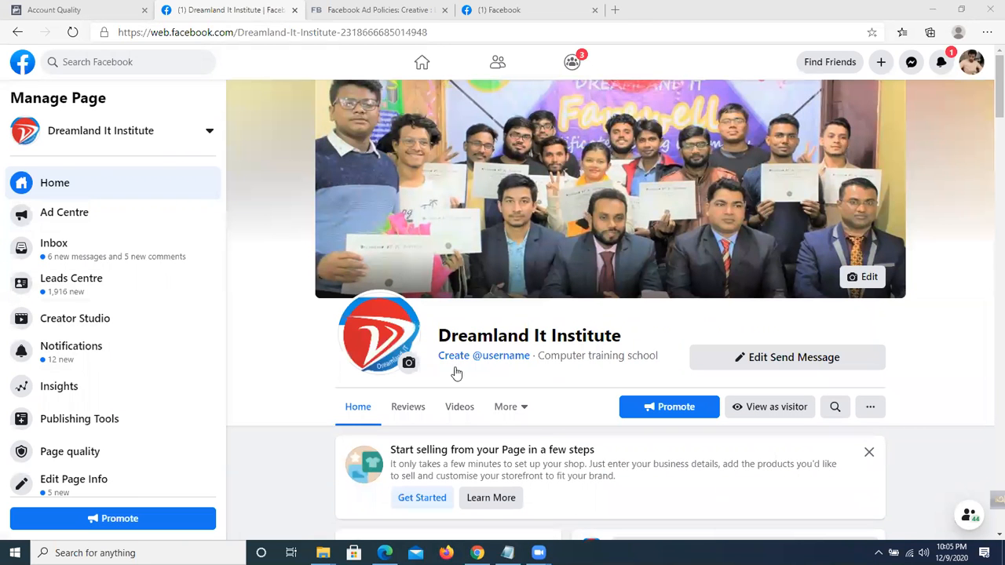
scroll(701, 337, down, 1)
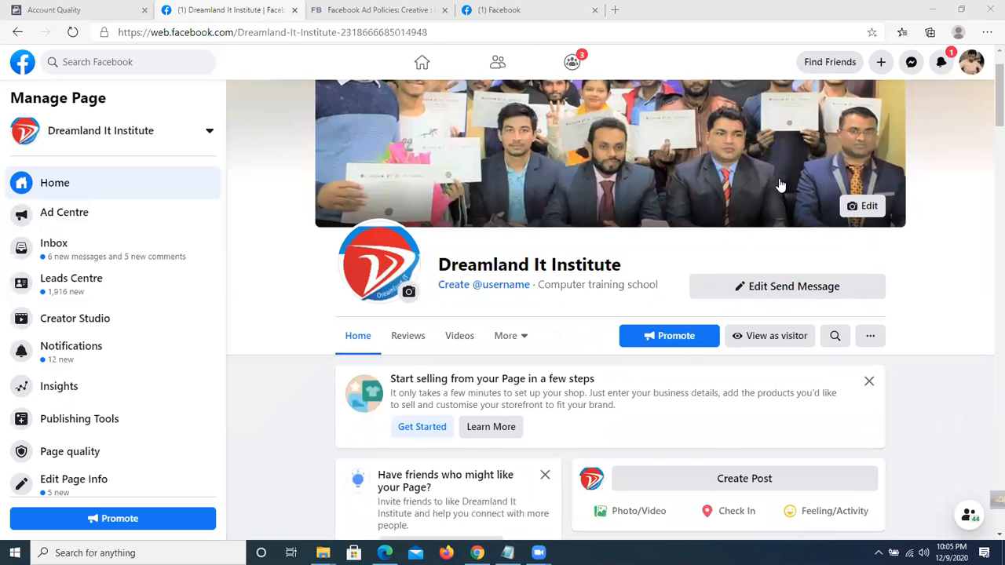
scroll(670, 202, up, 1)
scroll(669, 202, down, 3)
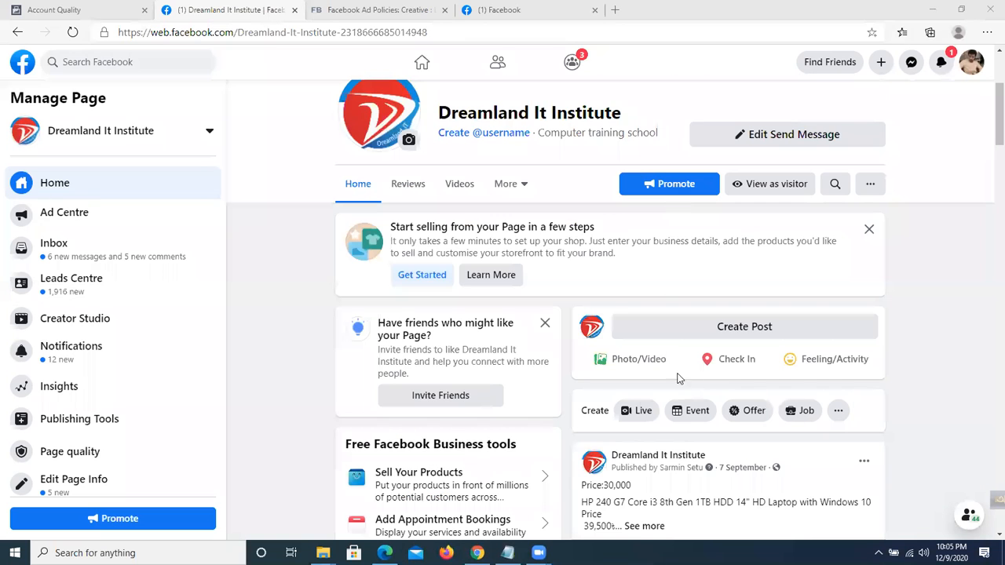
Dismiss the invite-friends card and go to the page's Settings from Manage Page.
click(545, 324)
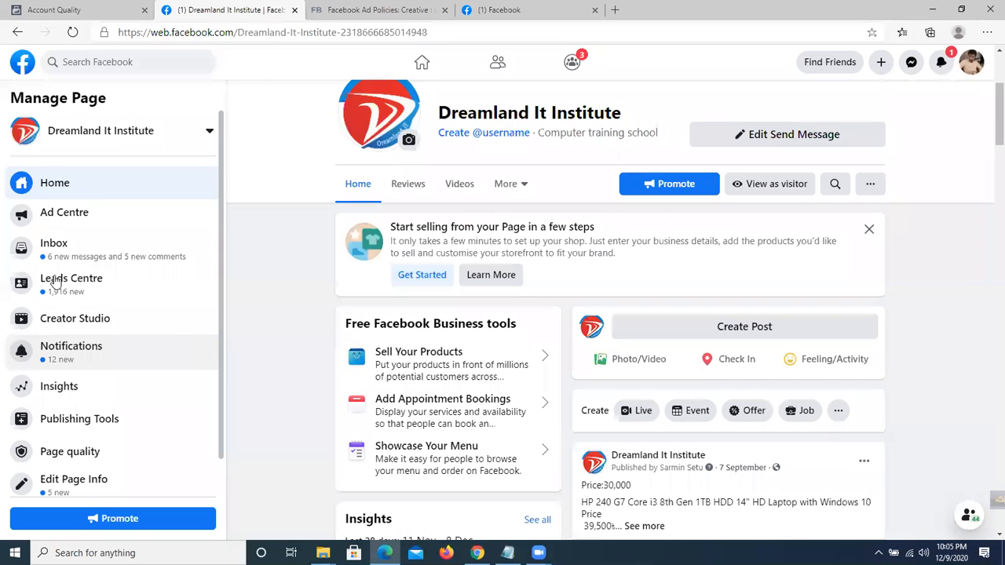
scroll(69, 280, down, 1)
scroll(667, 116, down, 2)
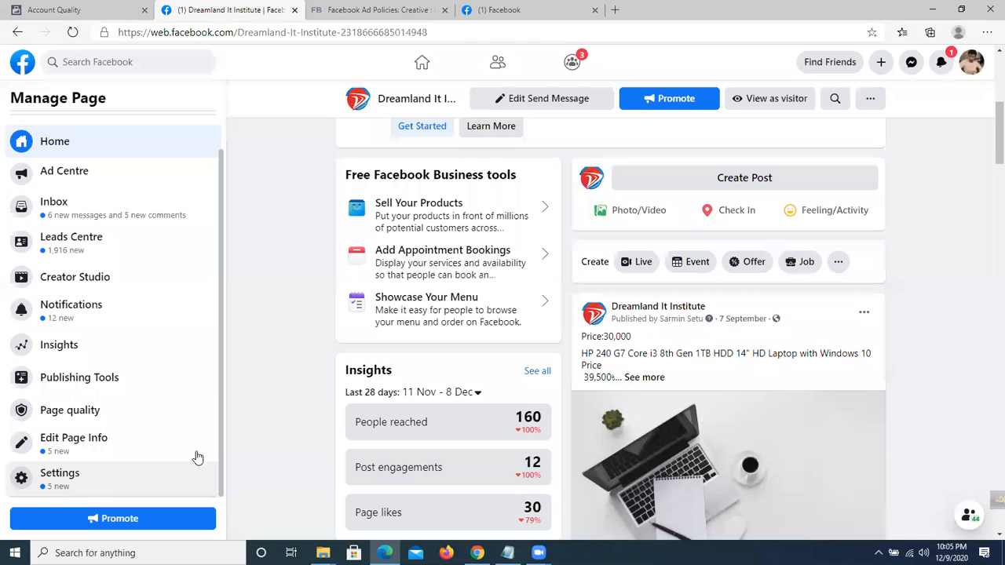
click(65, 475)
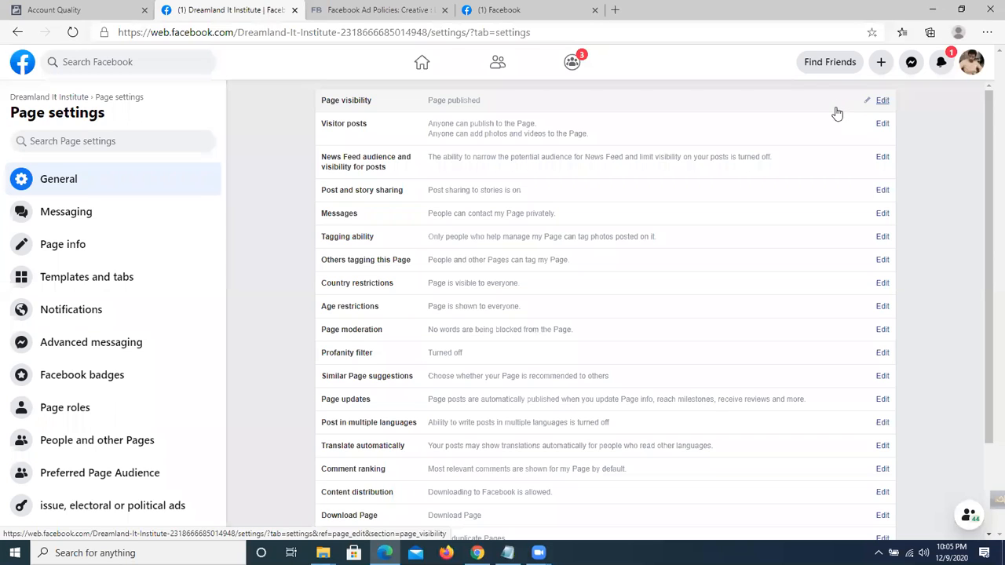
Review Page visibility options, save it with the page still published, and close Notifications.
click(881, 102)
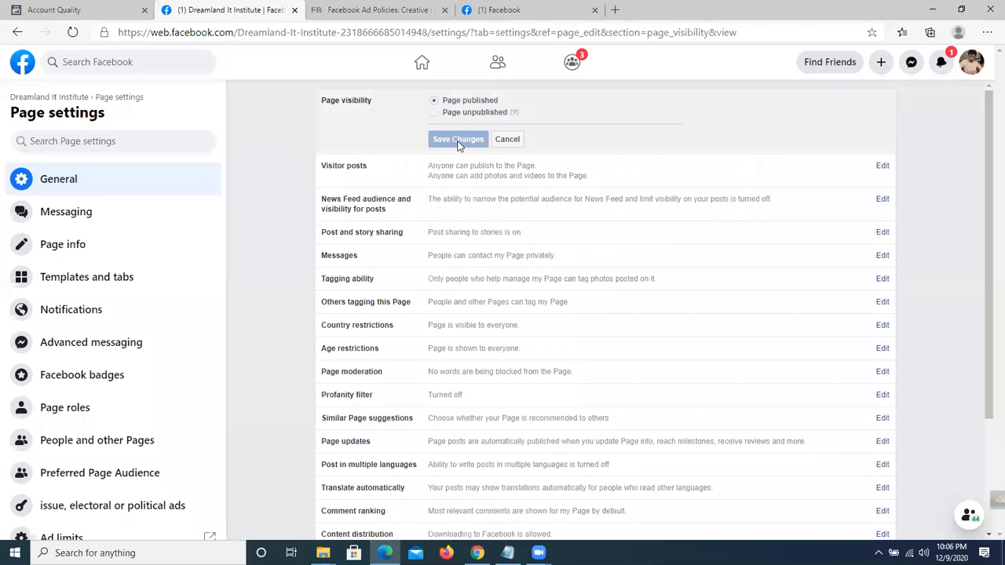
click(436, 115)
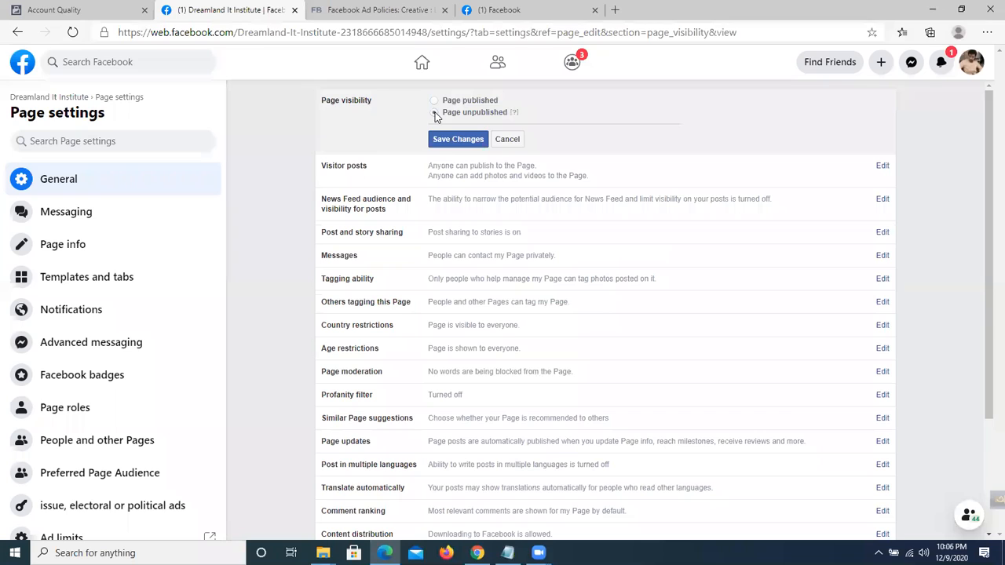
click(464, 145)
click(459, 139)
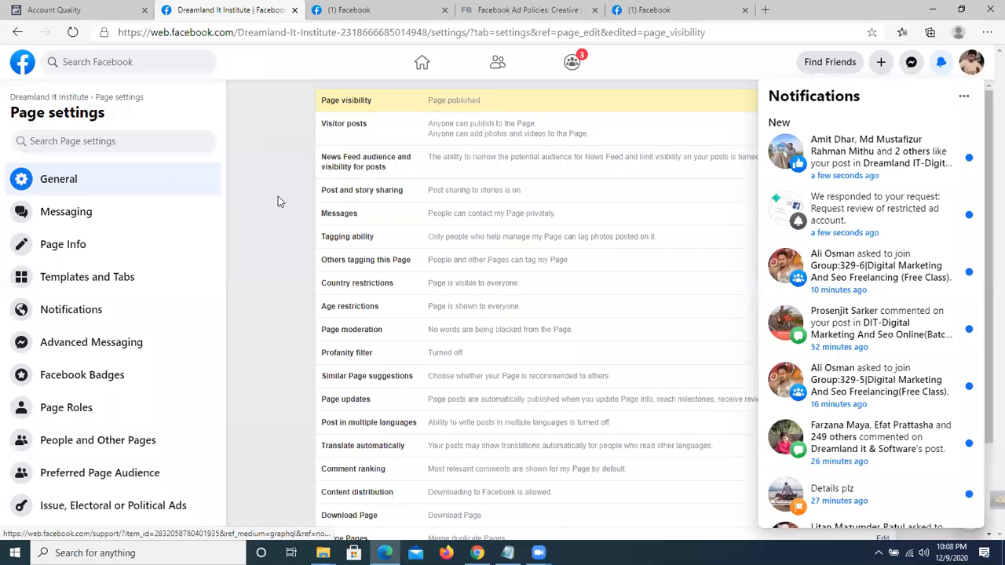
click(265, 193)
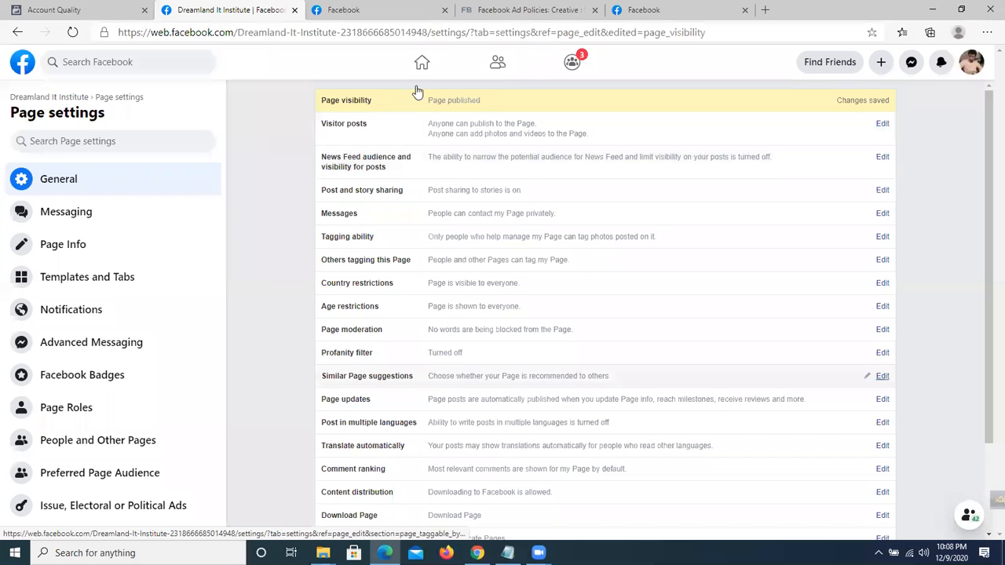
Set Visitor posts to 'Disable posts by other people on the Page'.
click(883, 126)
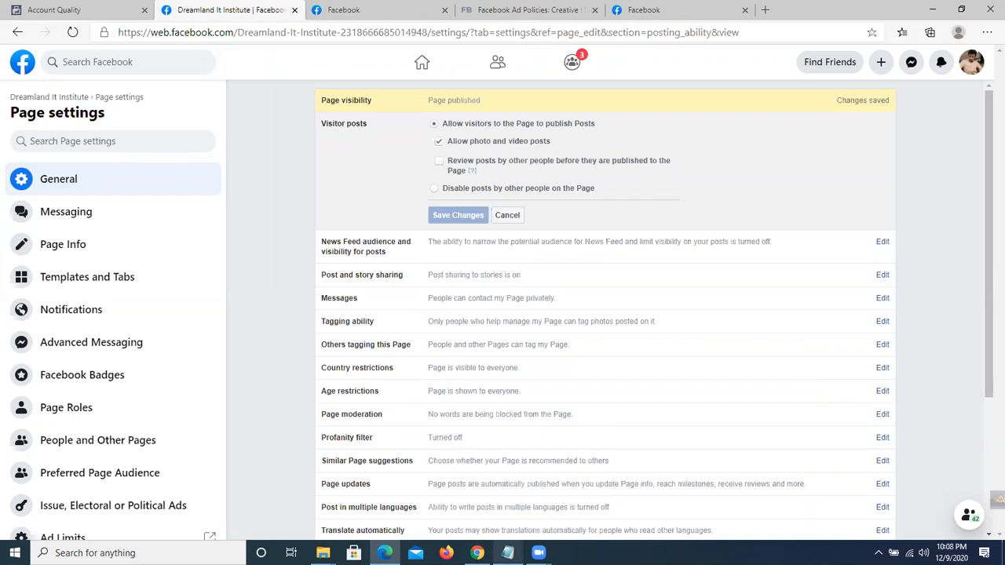
click(435, 190)
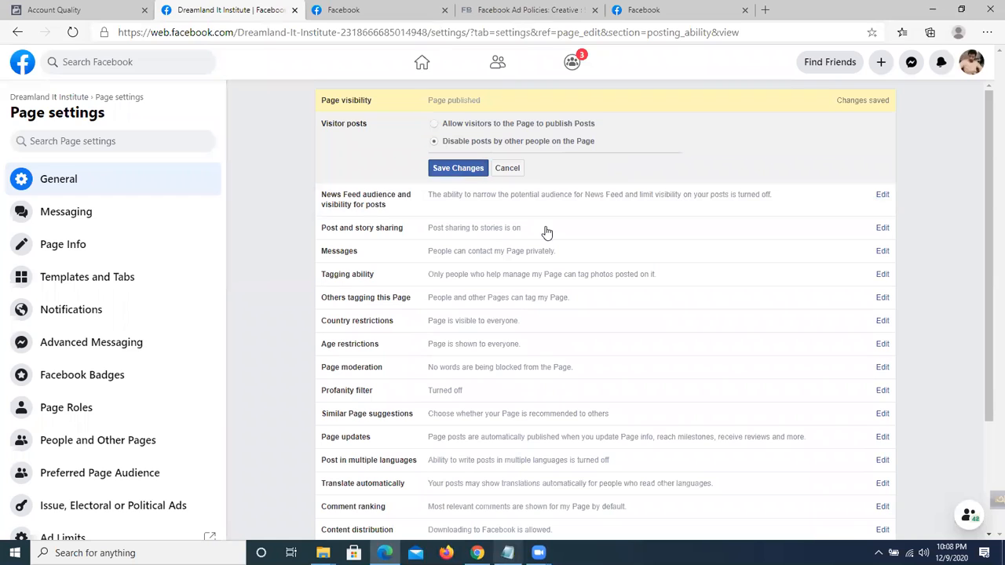
click(436, 126)
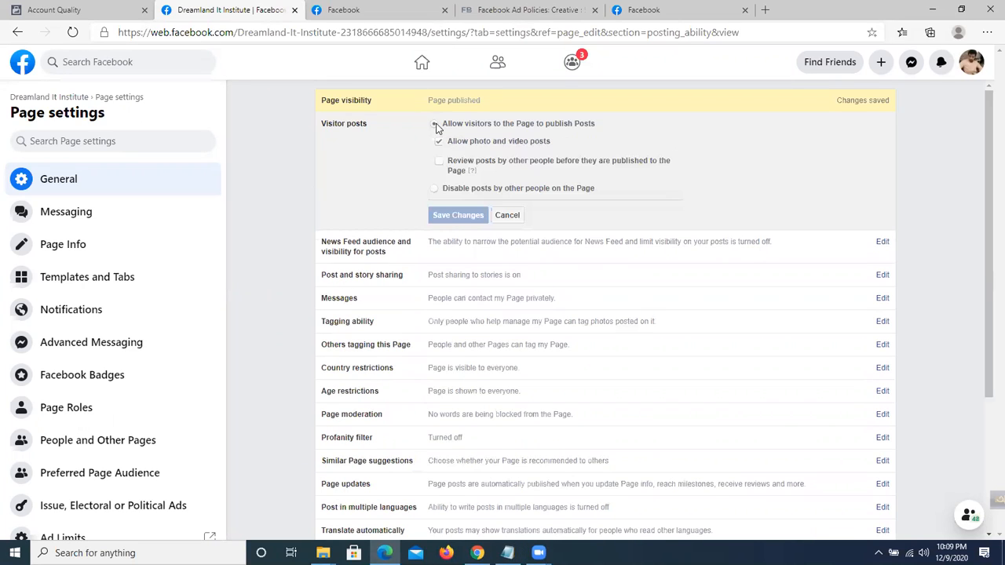
click(433, 189)
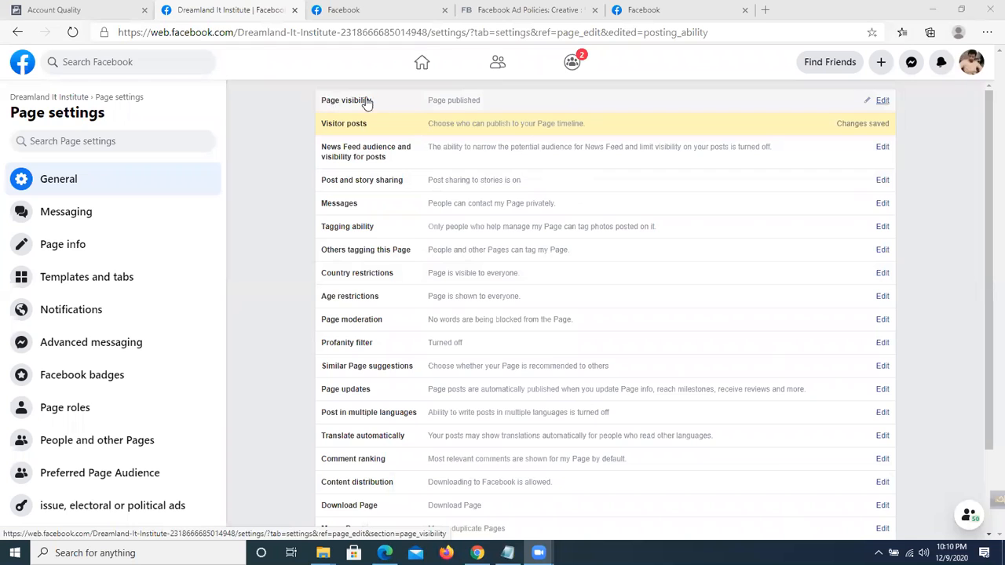
click(884, 106)
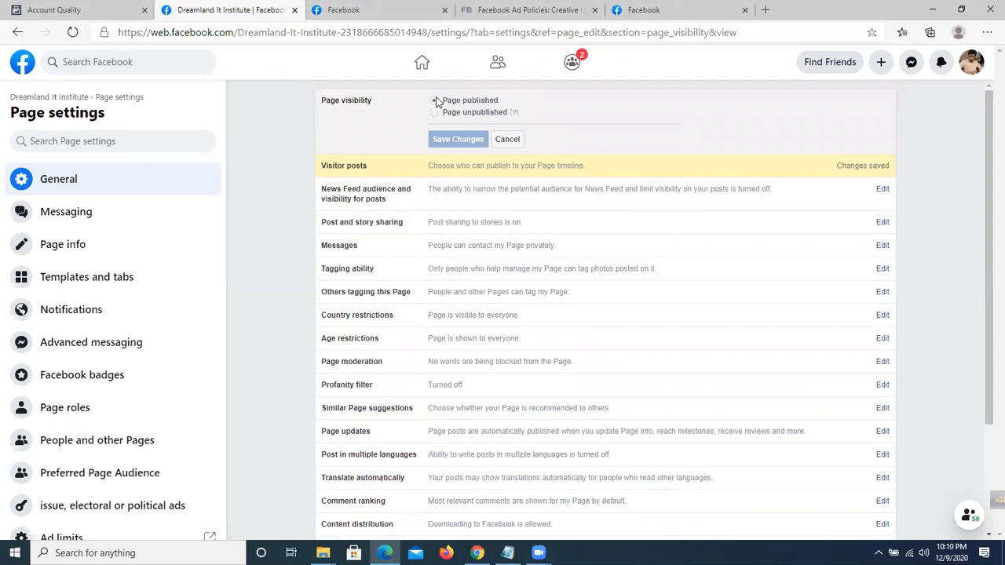
click(435, 114)
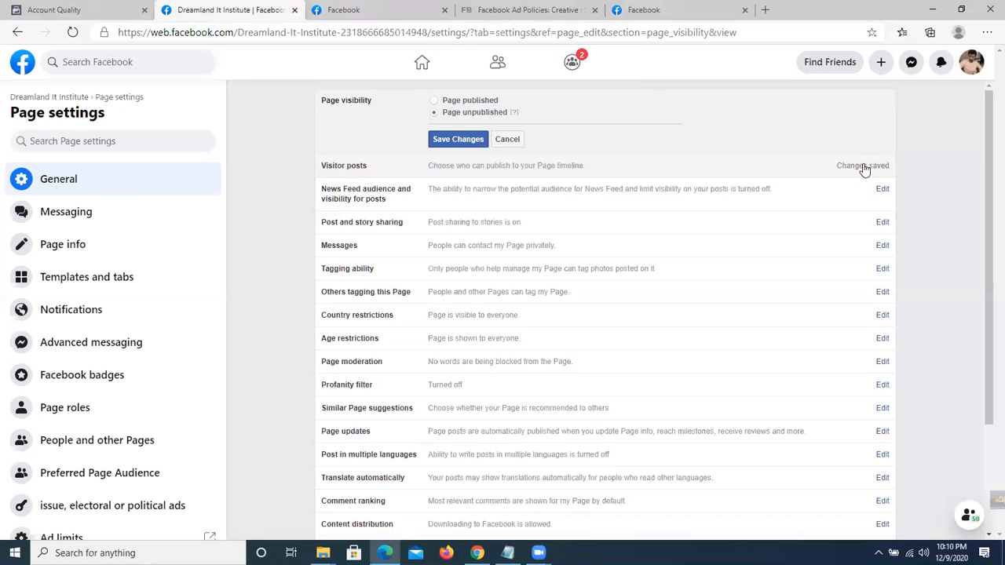
click(864, 169)
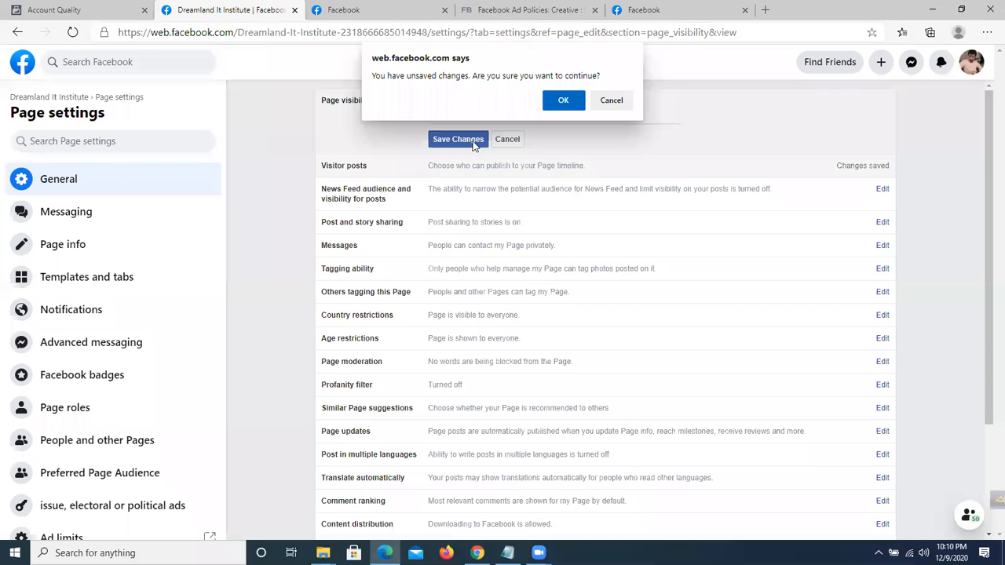
key(Return)
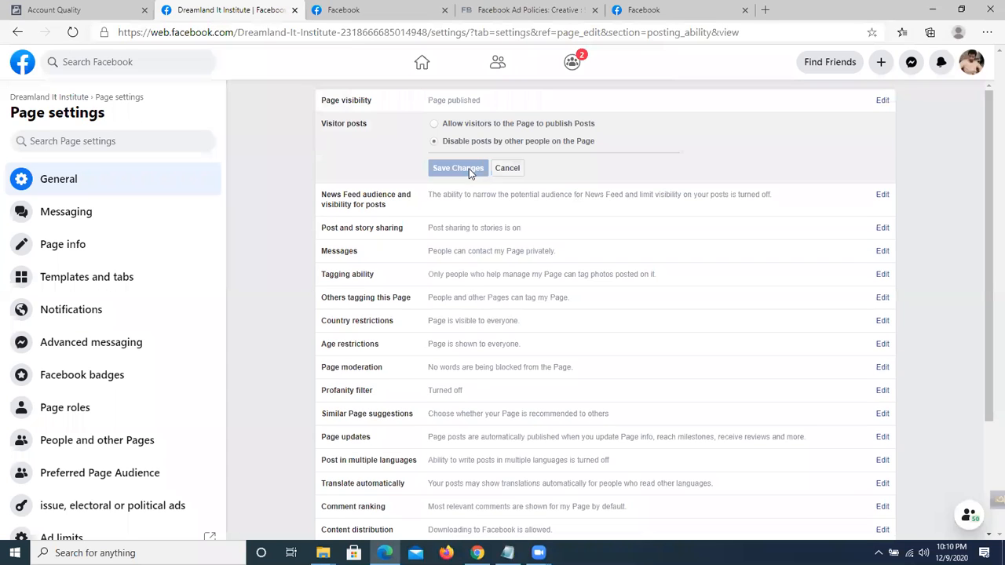
click(435, 124)
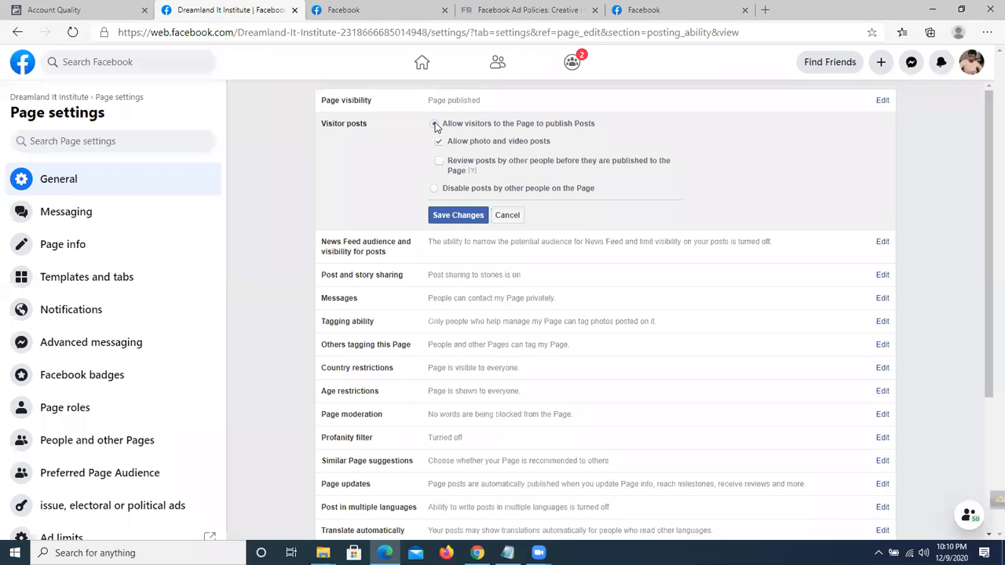
click(436, 189)
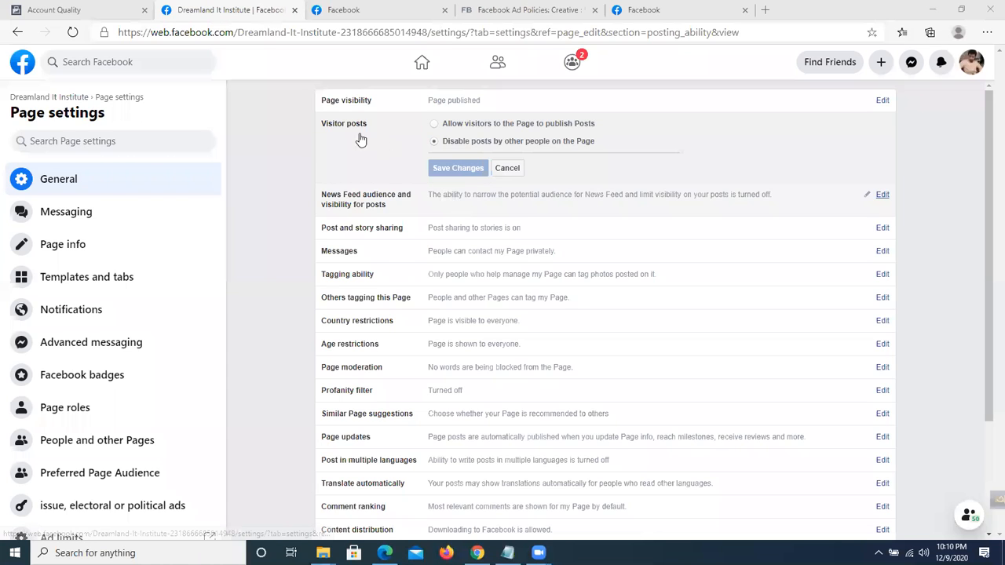
Open the 'News Feed audience and visibility for posts' editor, leaving its option unchecked.
scroll(358, 139, down, 1)
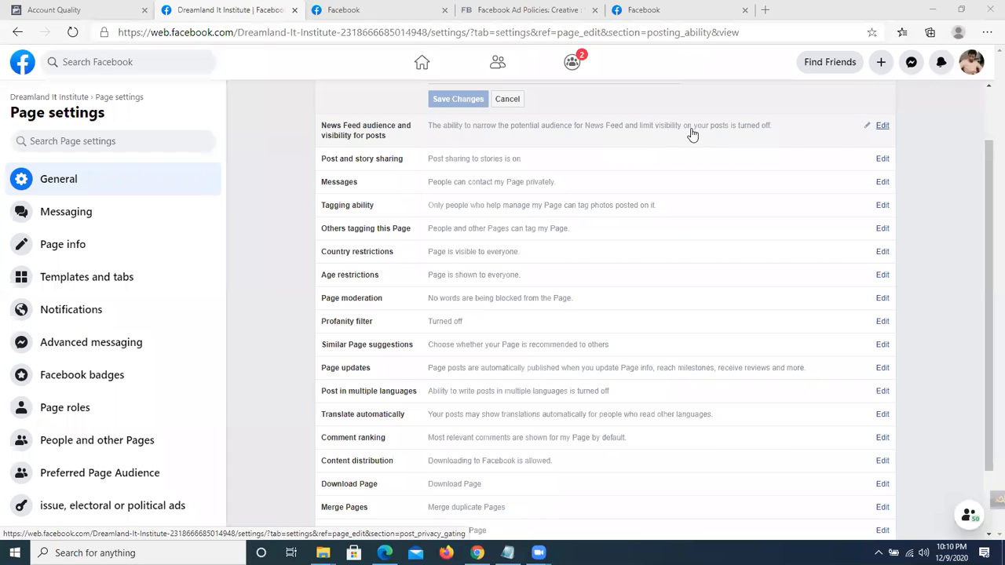
click(868, 127)
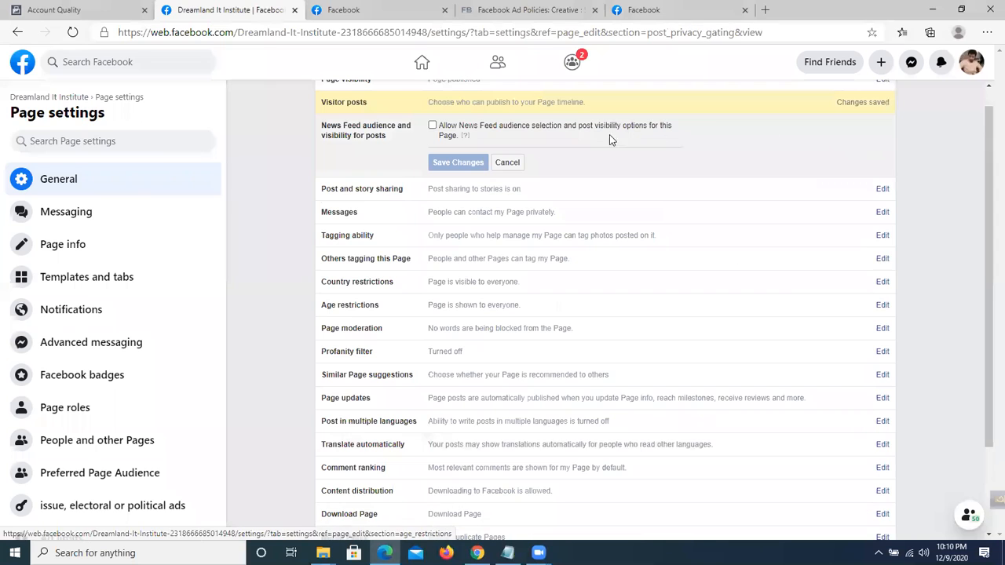
scroll(625, 201, down, 2)
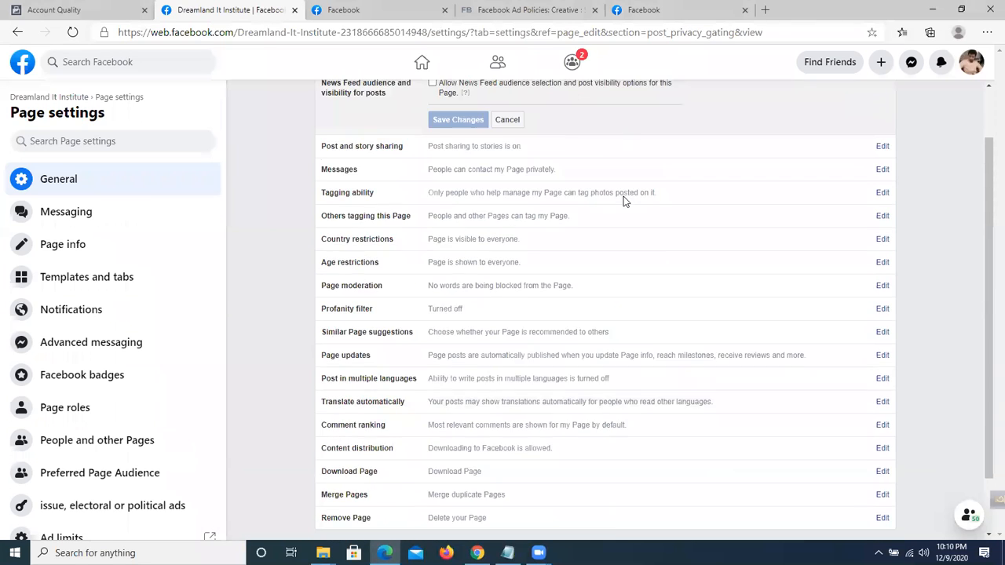
scroll(620, 203, up, 1)
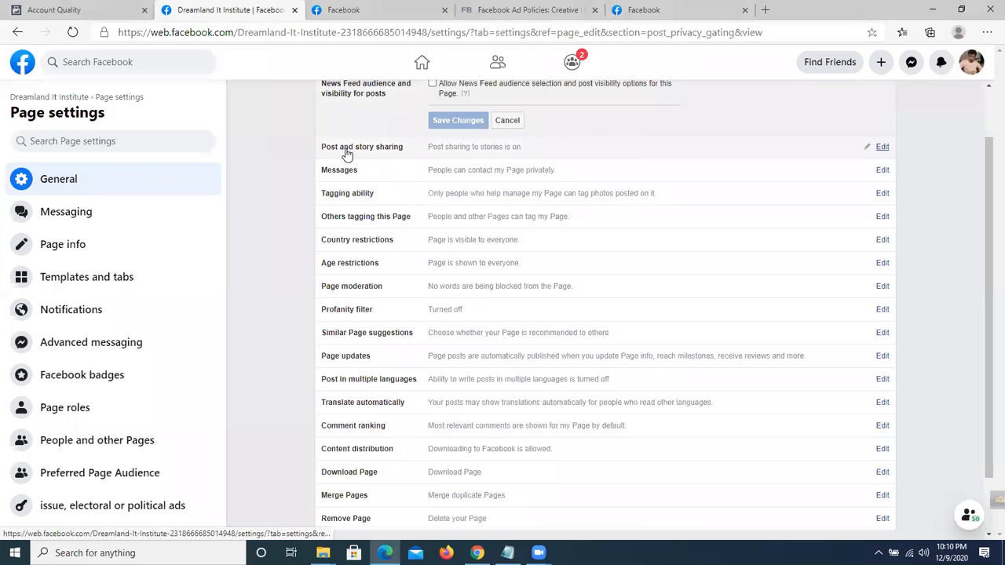
Choose 'Disable sharing to stories' under Post and story sharing, without saving.
click(882, 148)
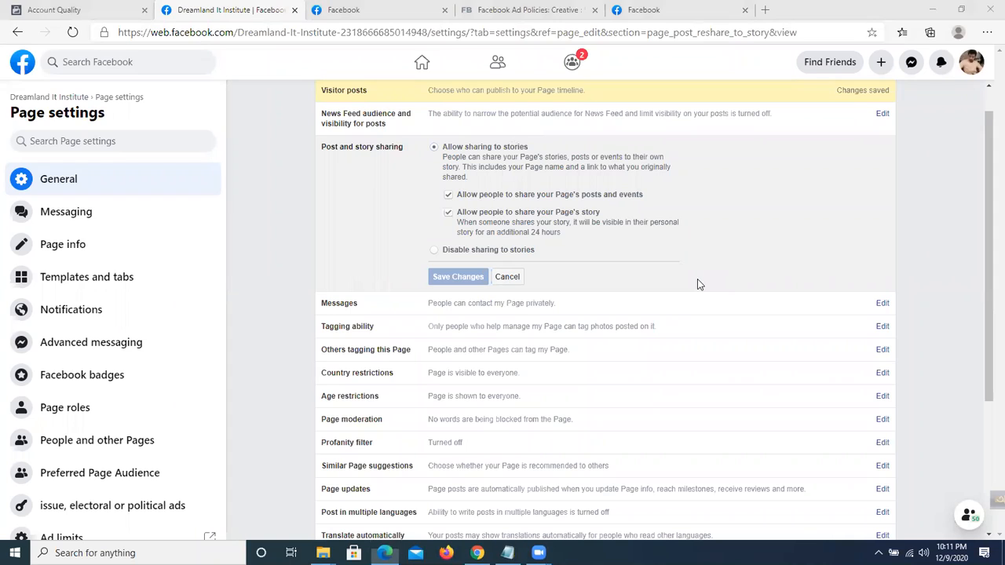
click(433, 151)
click(434, 250)
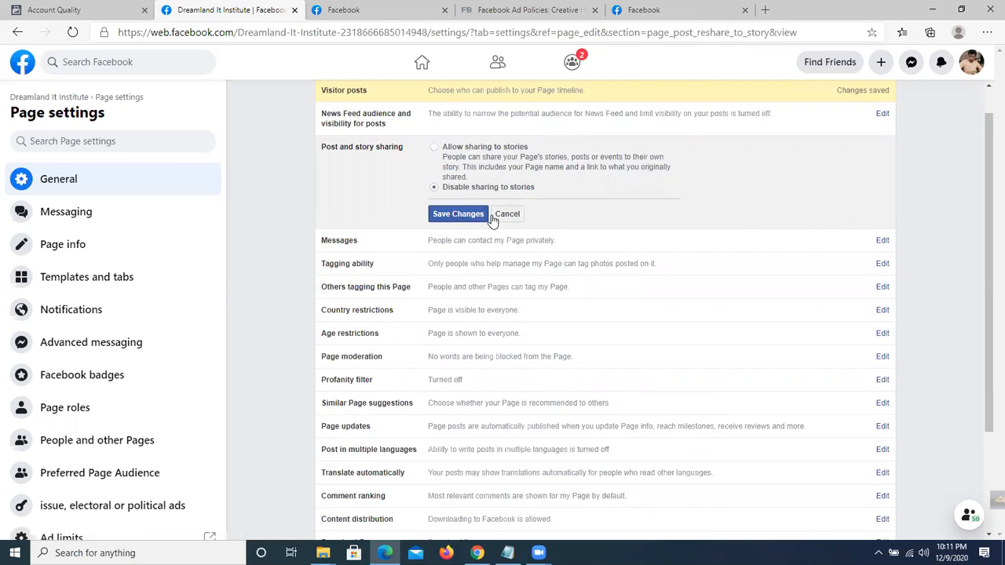
scroll(492, 220, down, 2)
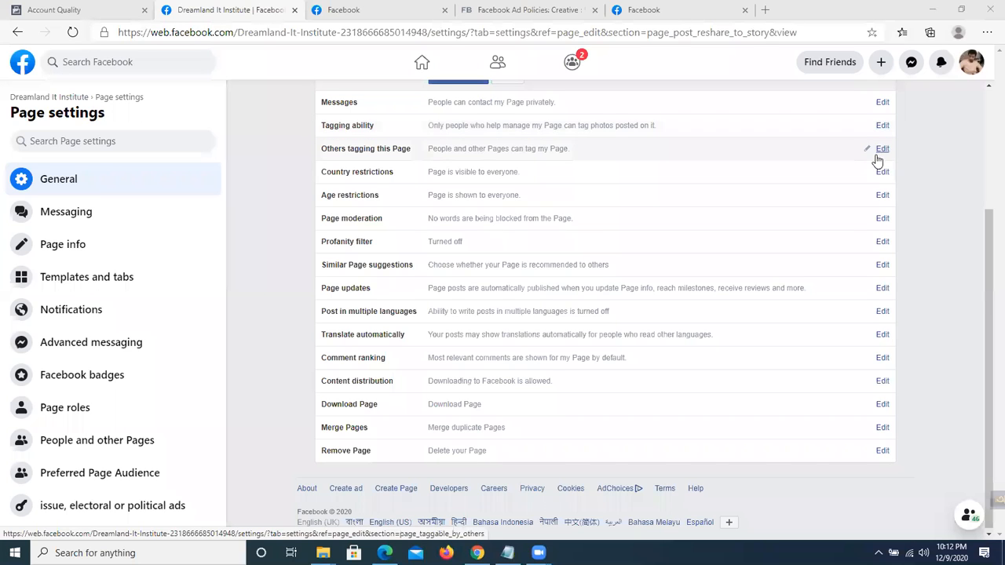
Discard the sharing change and open Tagging ability with others' photo tagging left unchecked.
click(884, 130)
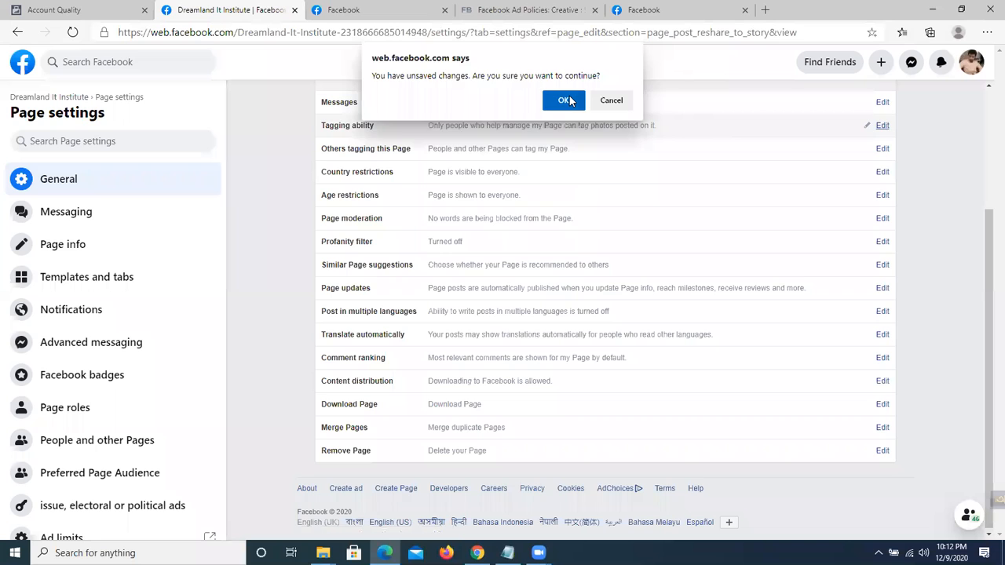
click(566, 95)
click(873, 128)
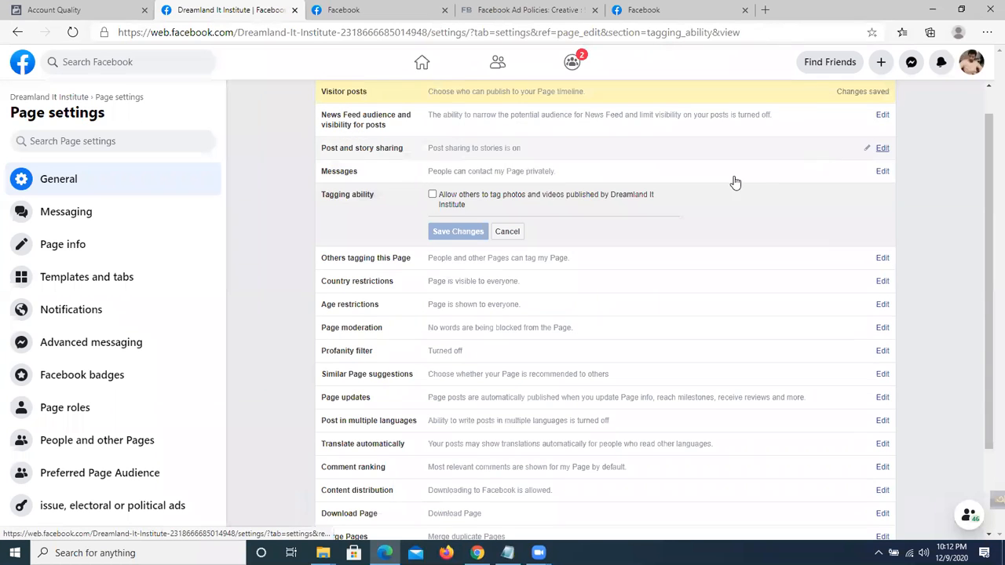
scroll(641, 216, up, 1)
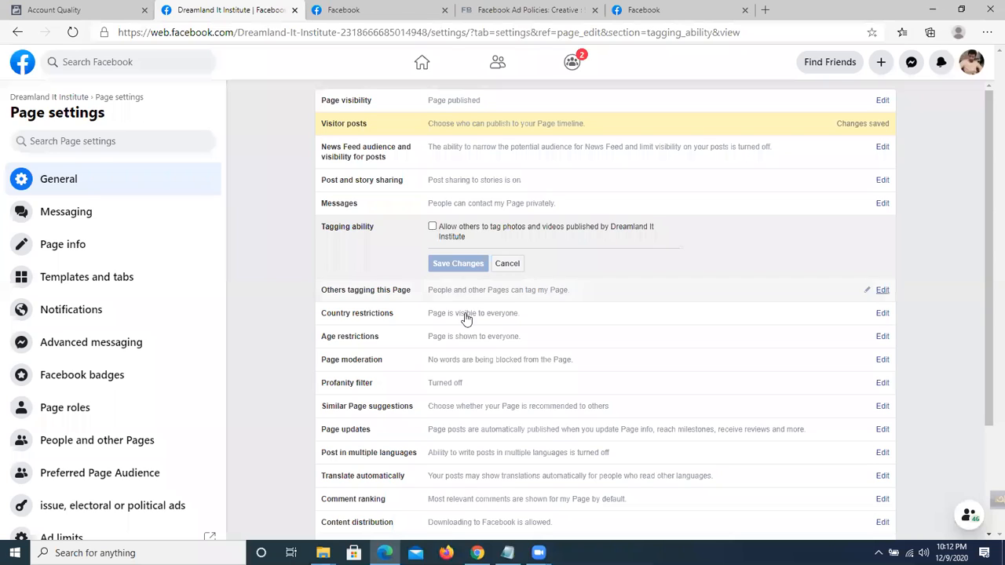
click(432, 227)
click(432, 227)
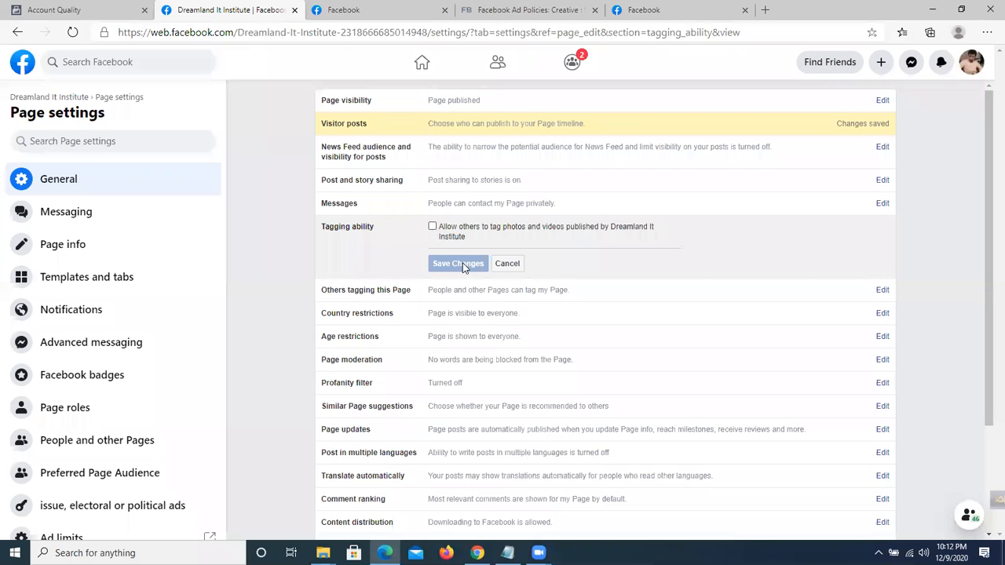
scroll(523, 251, down, 2)
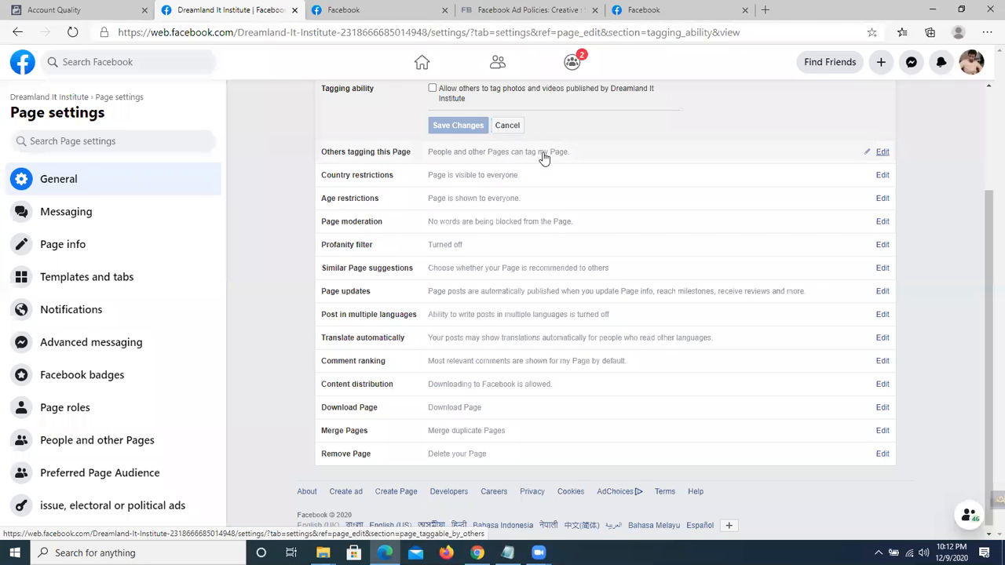
Uncheck 'Allow people and other Pages to tag' under Others tagging this Page and save.
click(885, 154)
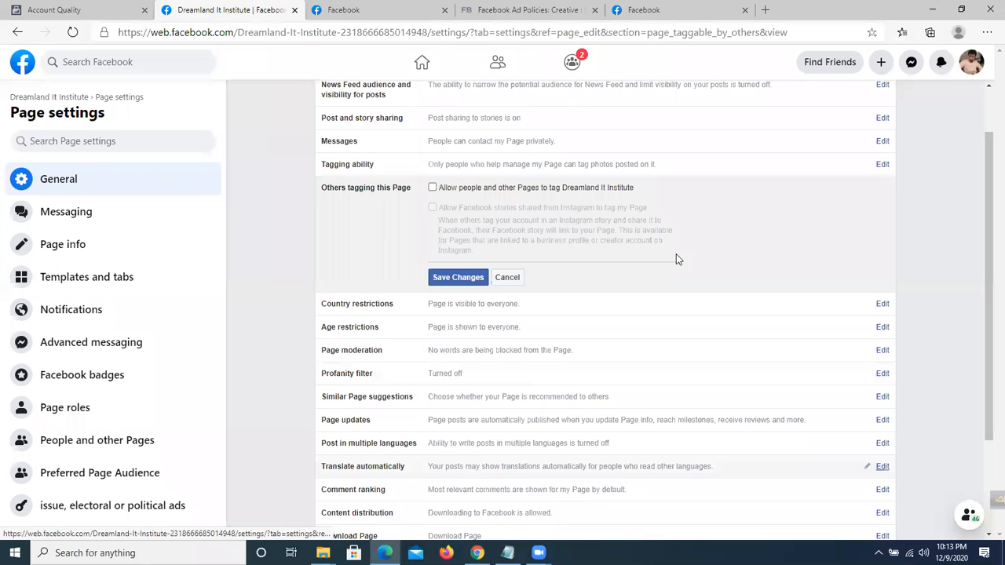
click(433, 189)
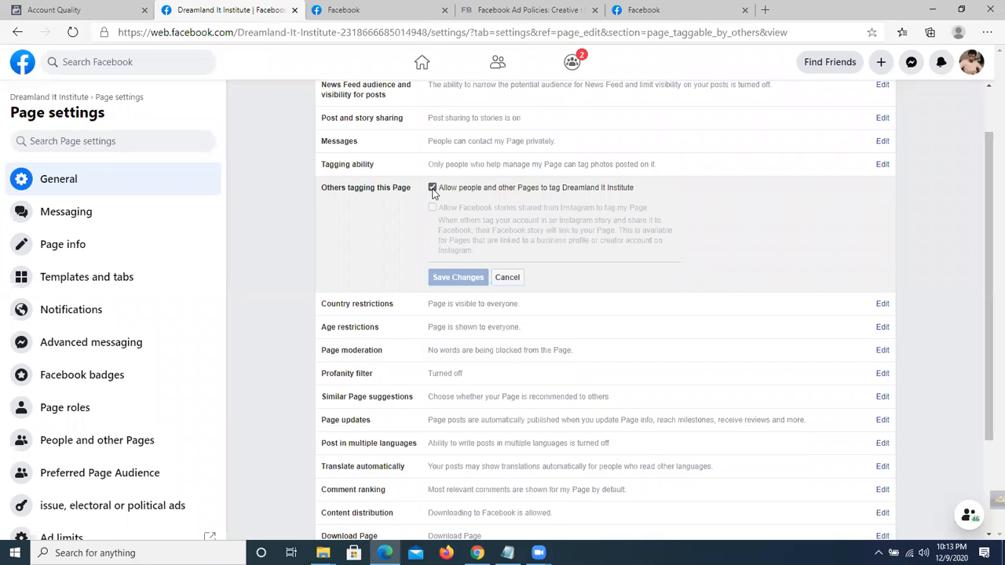
click(433, 190)
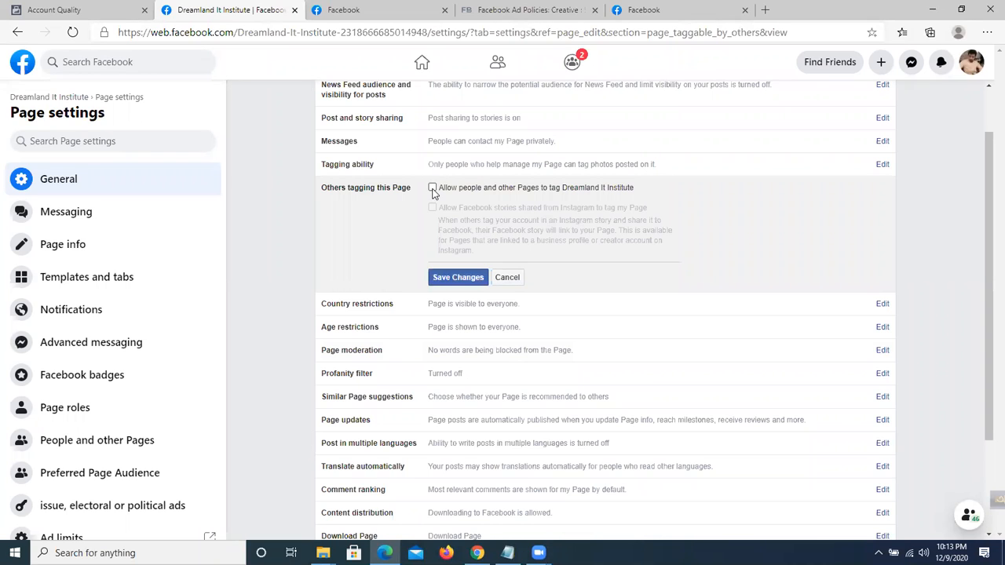
click(458, 279)
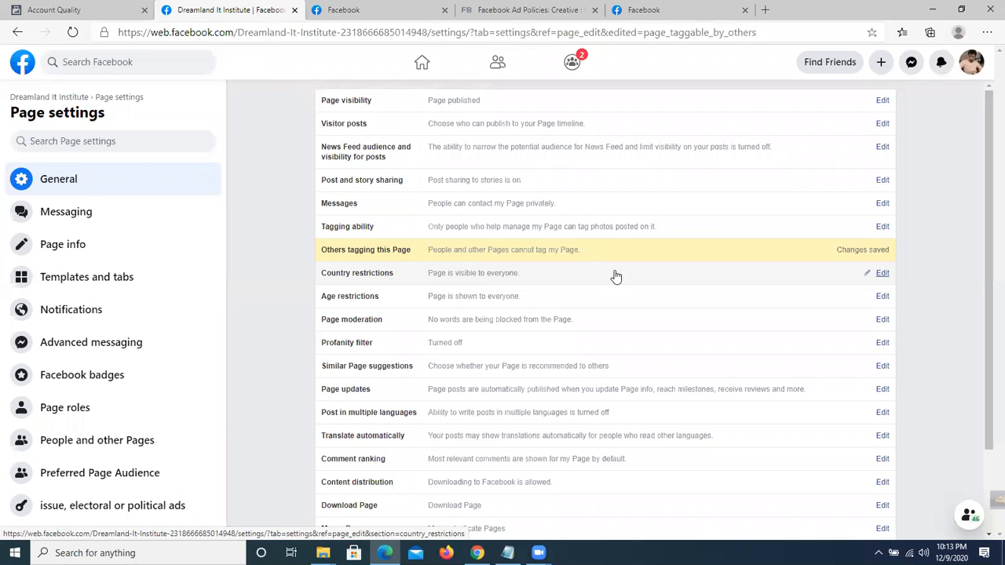
Add Pakistan and India to Country restrictions with 'Hide this Page' and save.
click(881, 277)
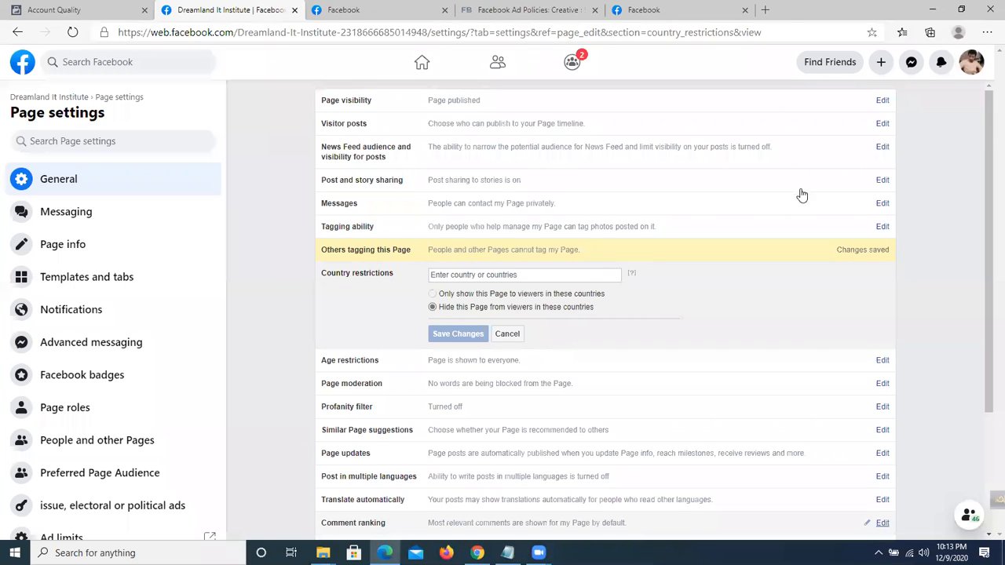
scroll(801, 194, down, 1)
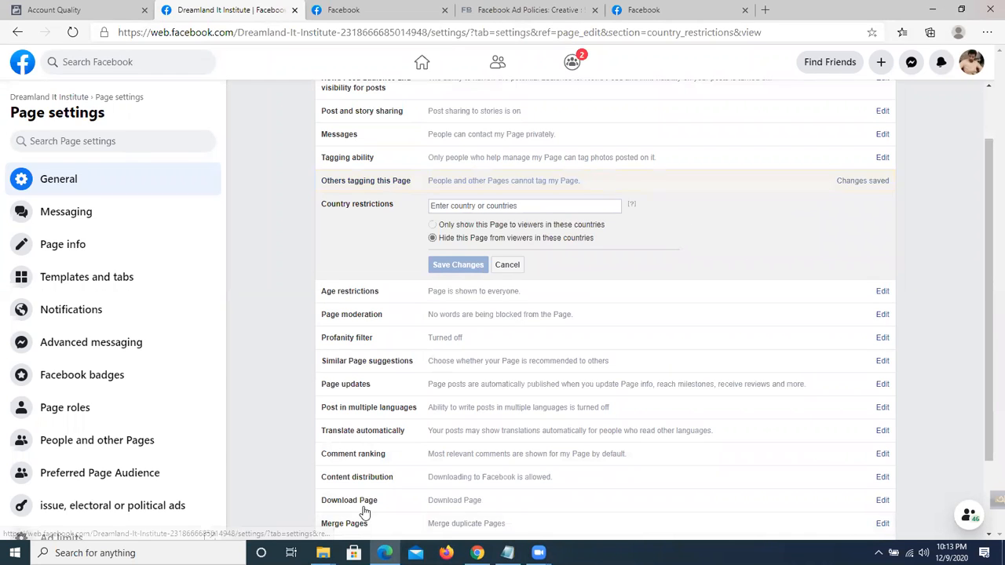
click(475, 204)
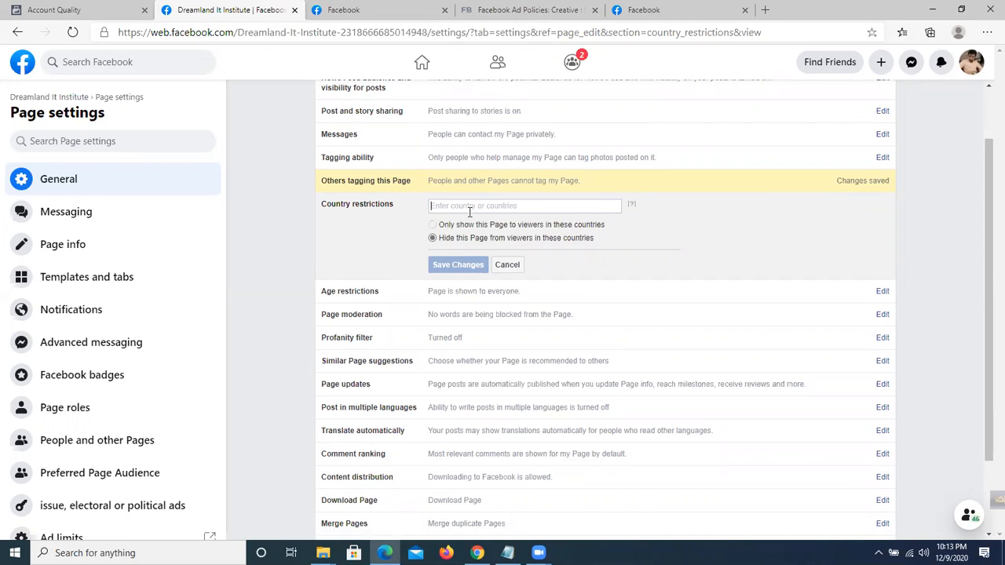
text(pakist)
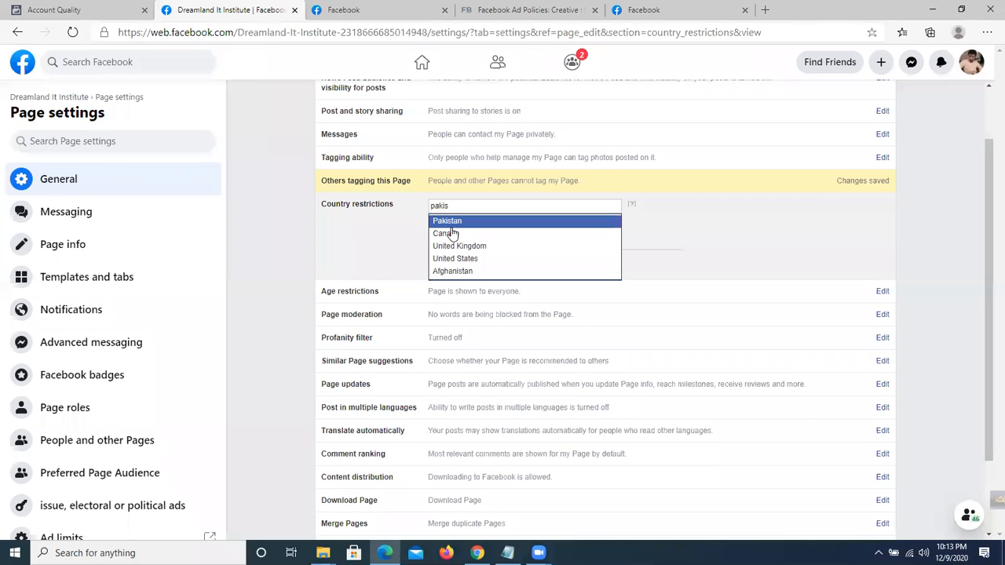
click(451, 220)
text(india)
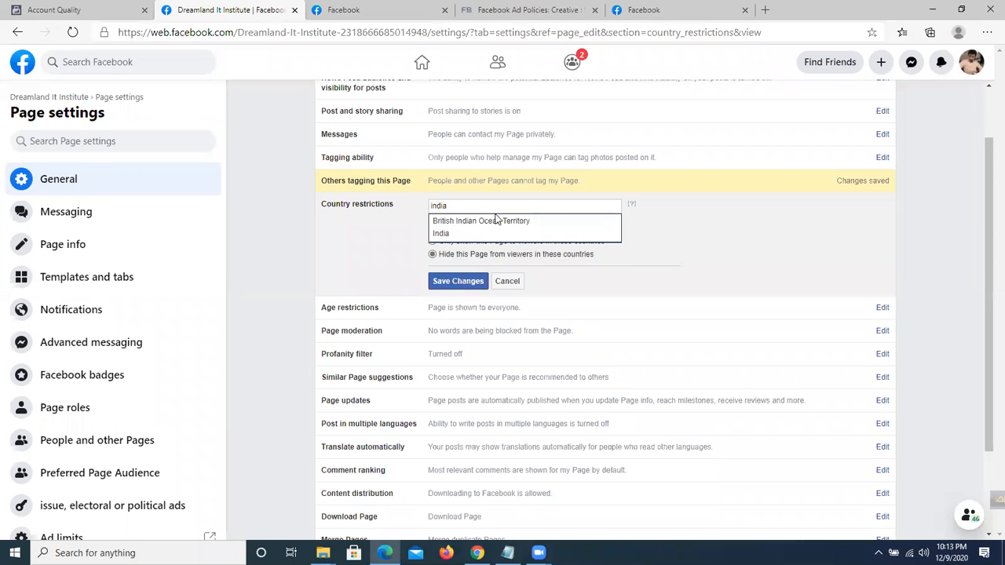
click(480, 233)
click(455, 282)
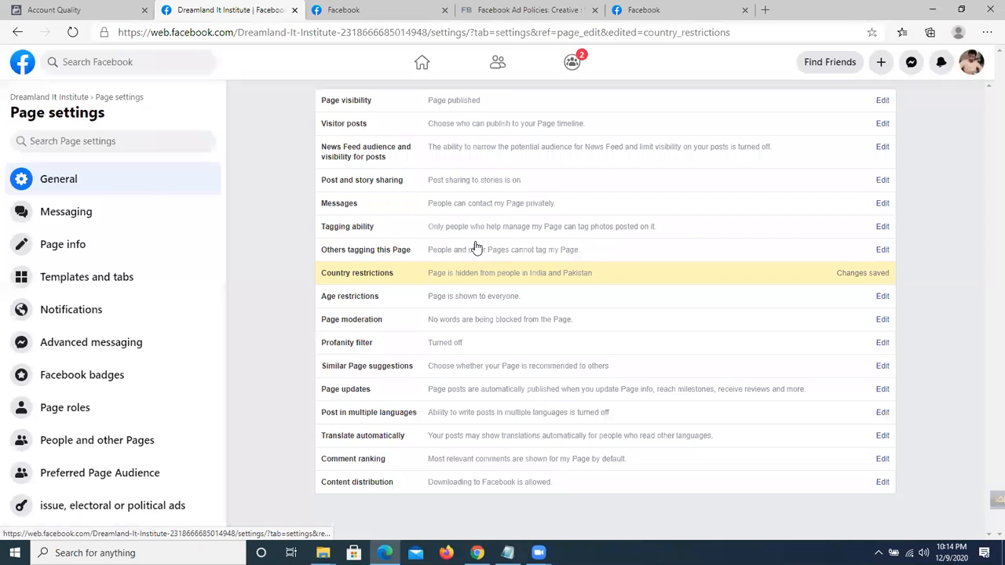
scroll(464, 259, down, 1)
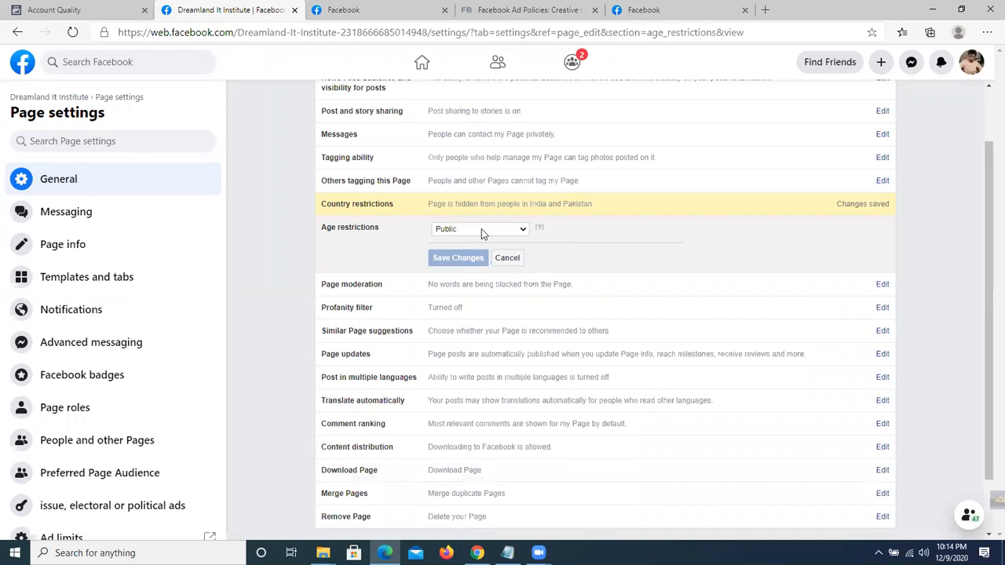
Restrict the Page's age audience to People 21 and over and save the change.
click(483, 230)
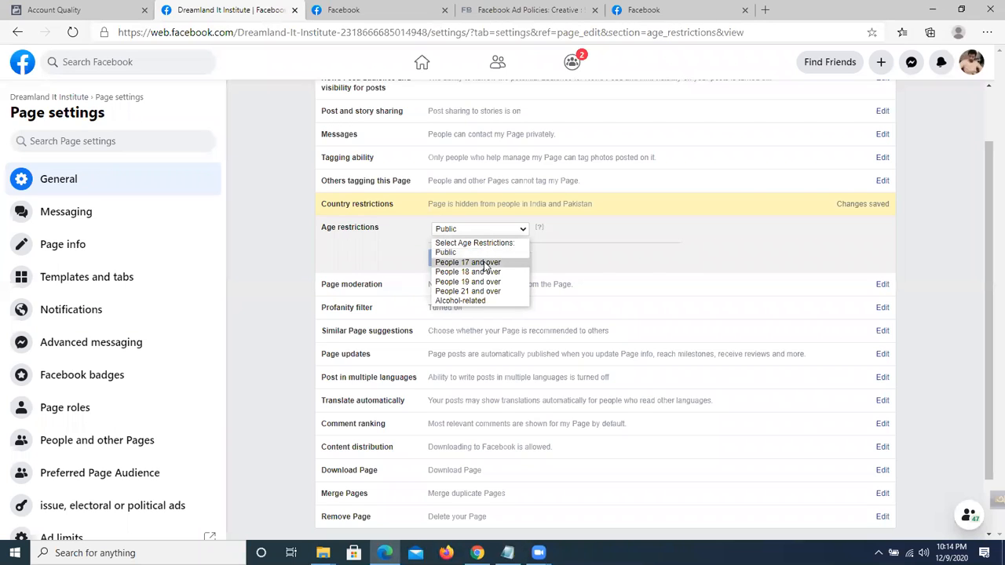
click(486, 264)
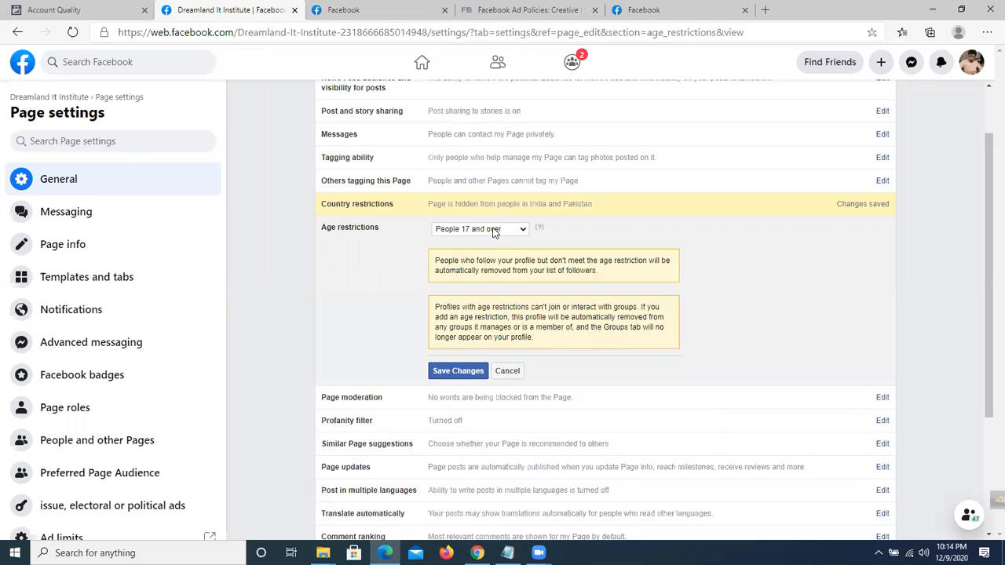
click(496, 232)
click(481, 292)
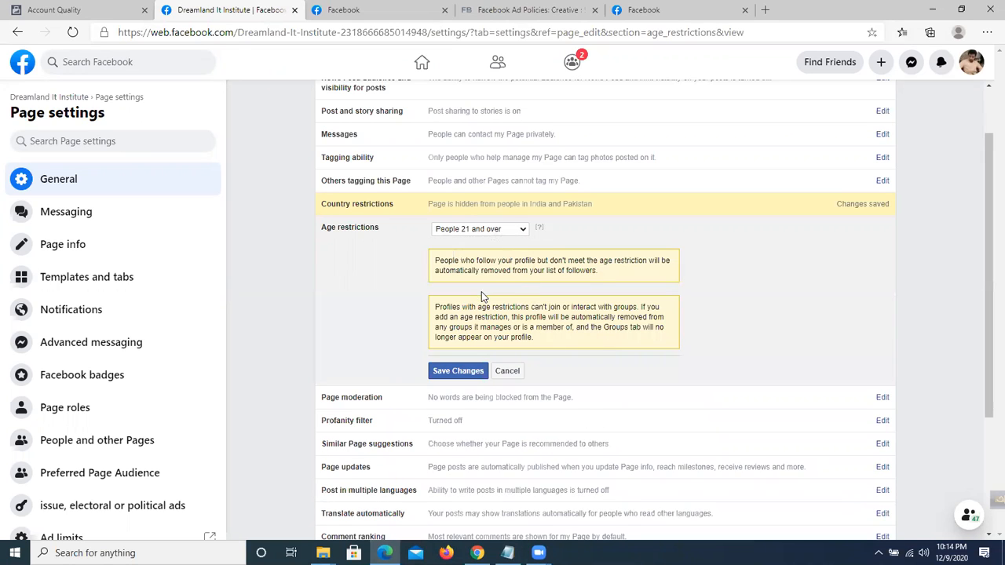
click(486, 234)
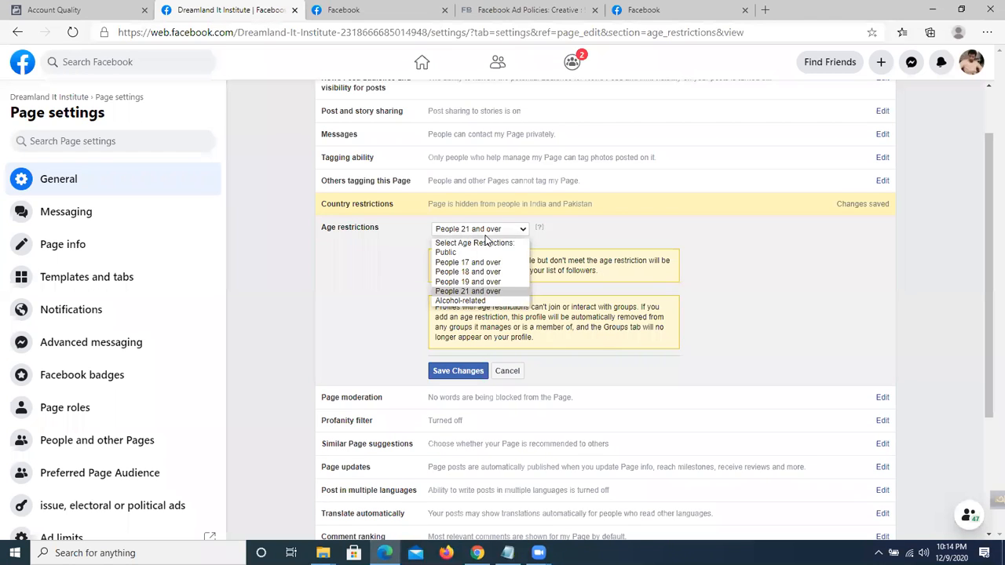
click(456, 371)
click(455, 371)
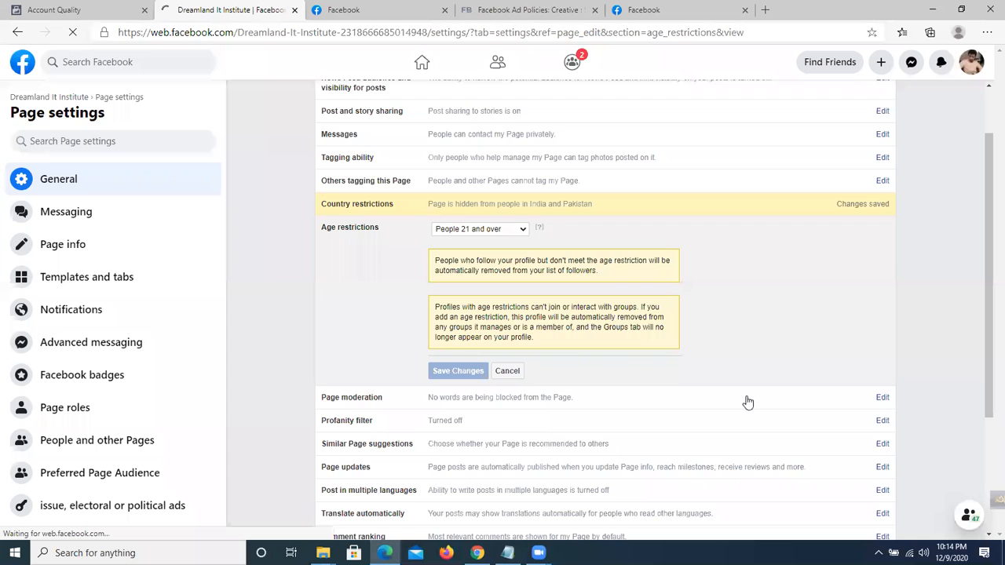
scroll(518, 354, down, 2)
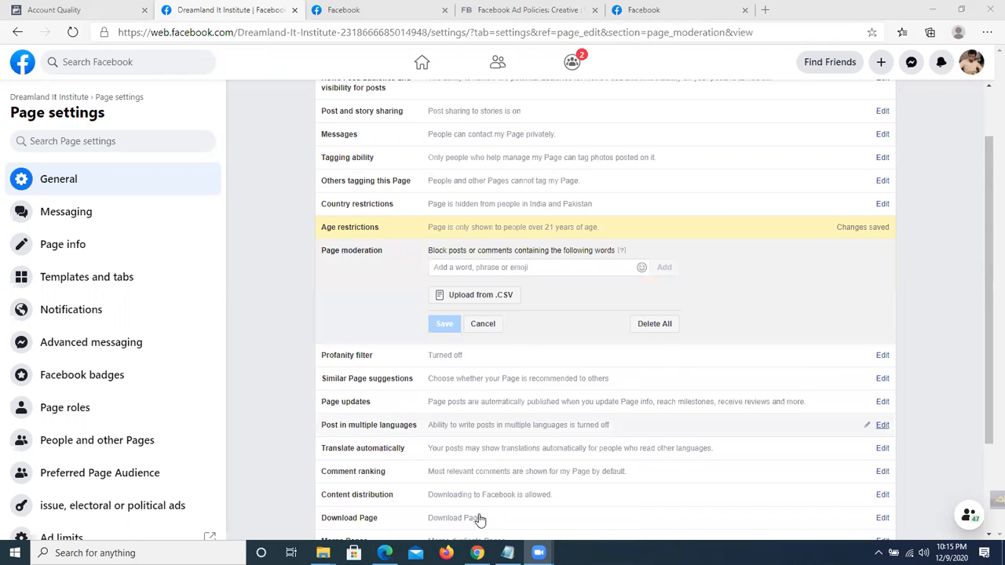
Add 'fake' as a blocked word, remove it again, and save Page moderation with no blocked words.
scroll(350, 225, down, 1)
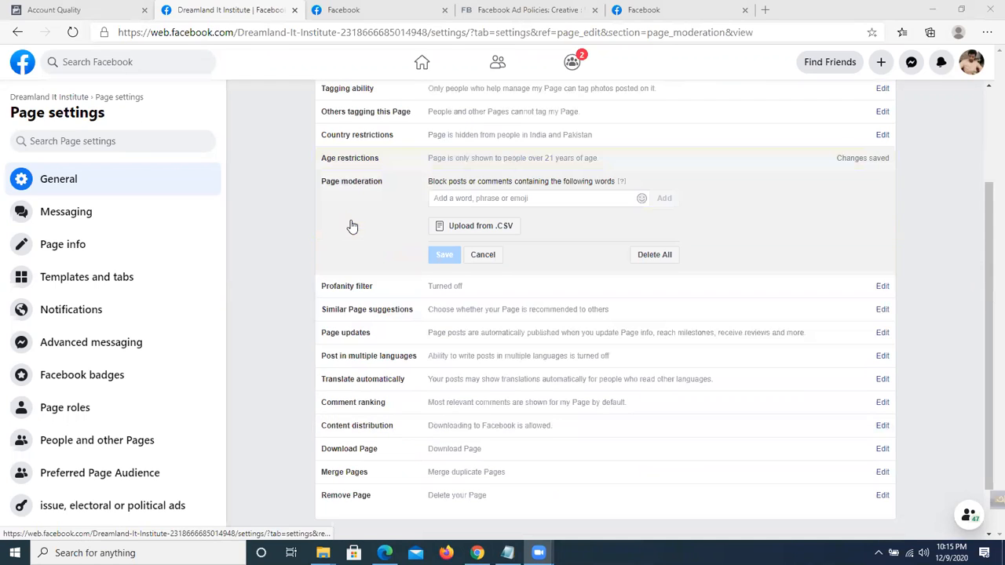
click(500, 198)
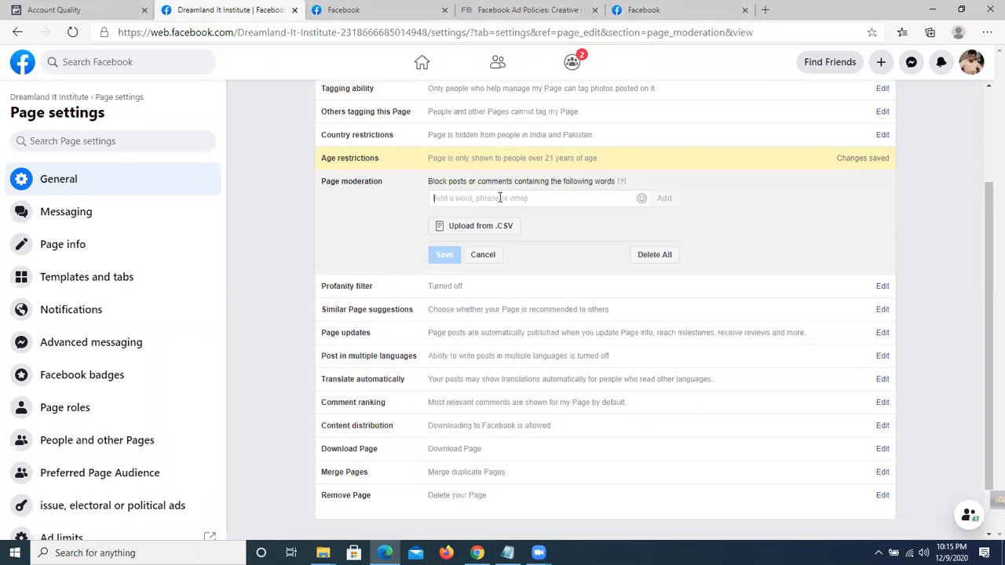
text(chetr)
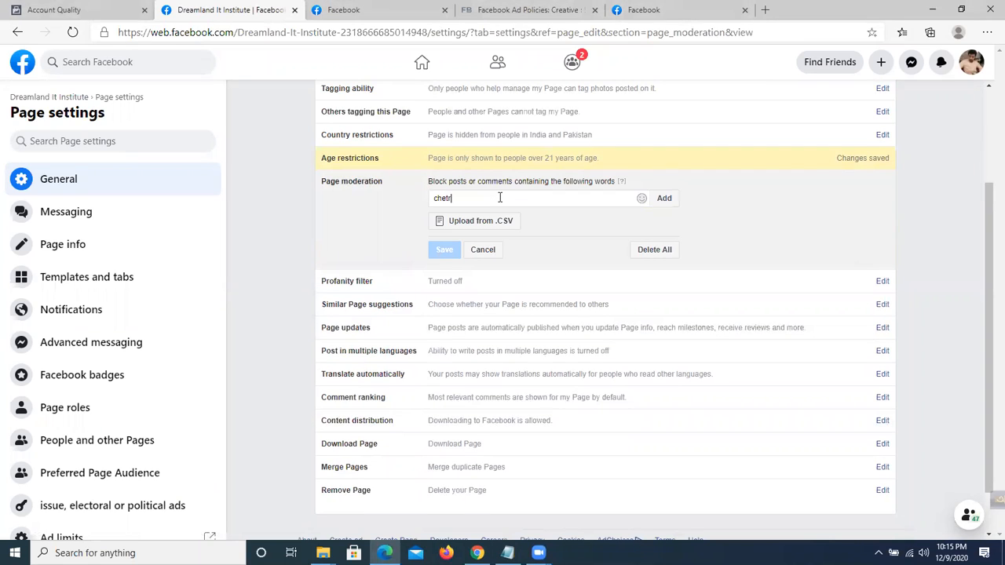
key(BackSpace)
key(BackSpace)
key(BackSpace)
key(BackSpace)
text(fake)
key(Return)
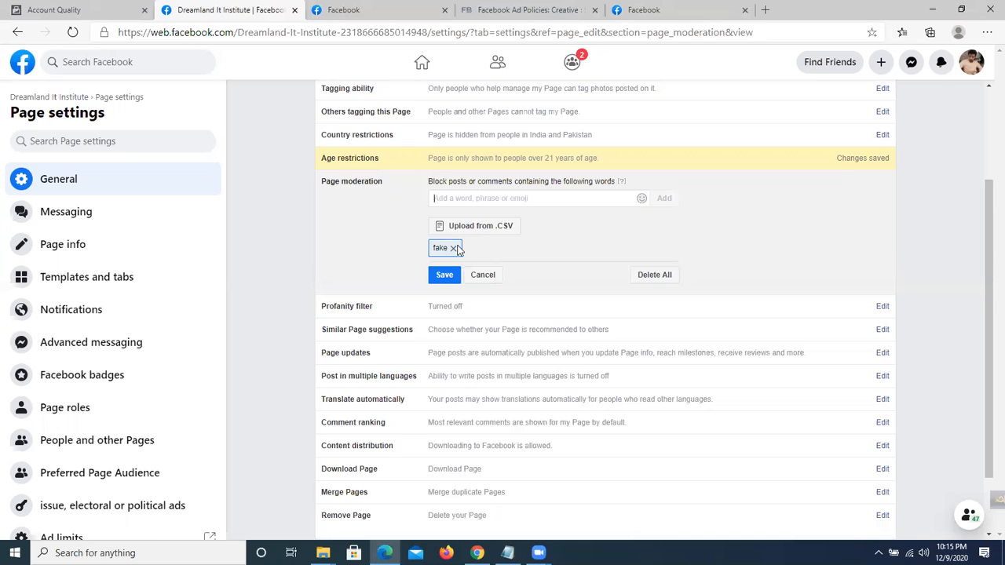
click(443, 277)
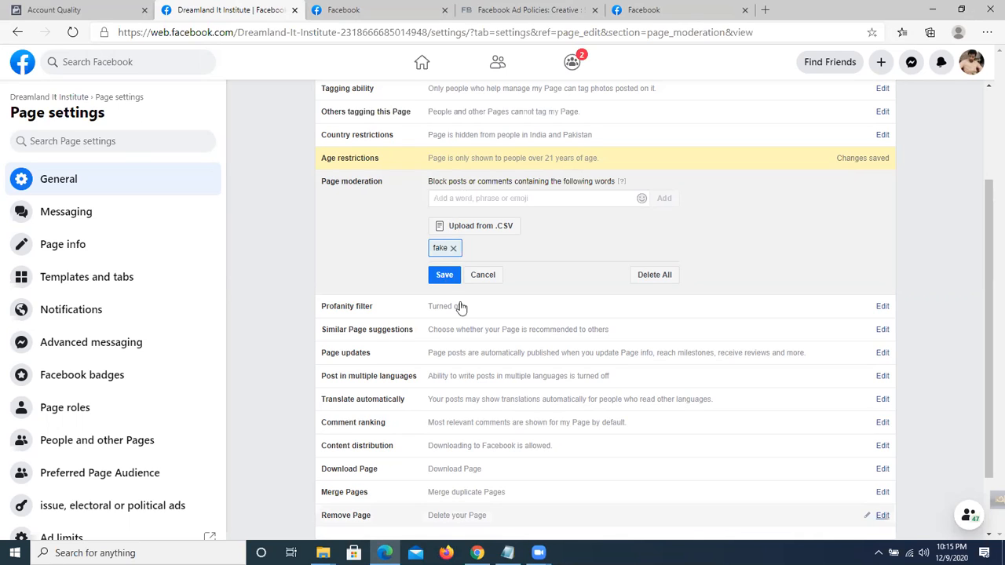
click(453, 248)
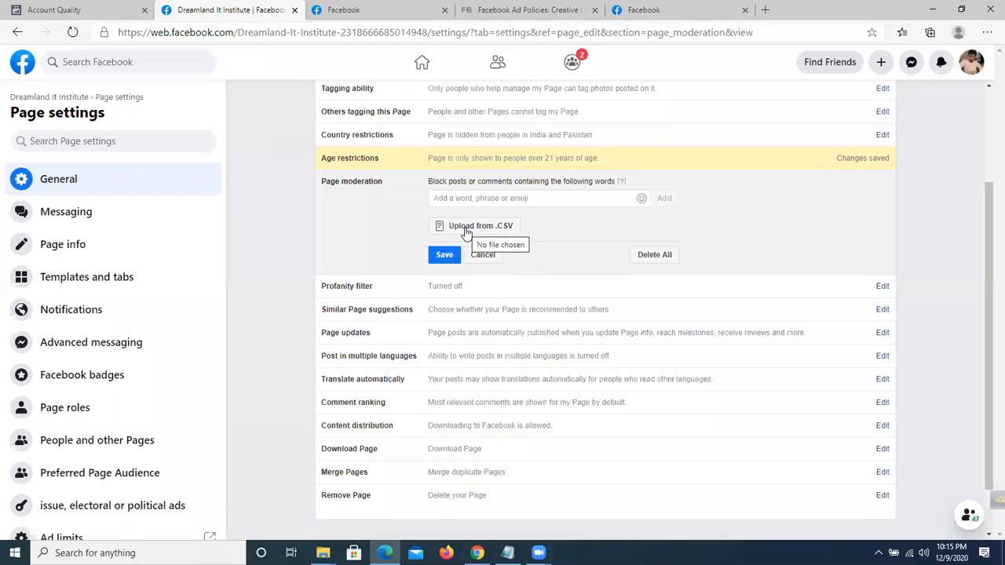
click(494, 199)
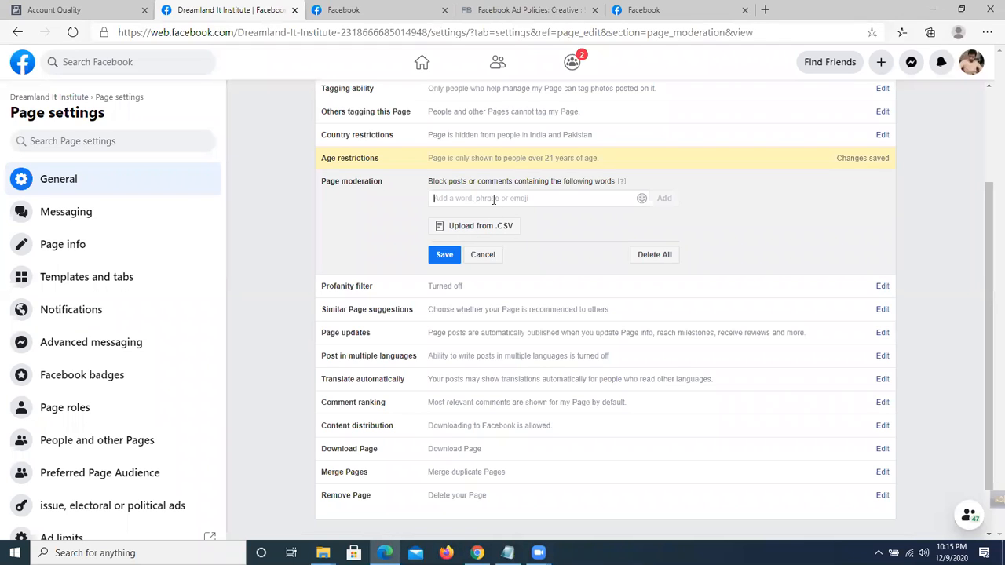
click(444, 255)
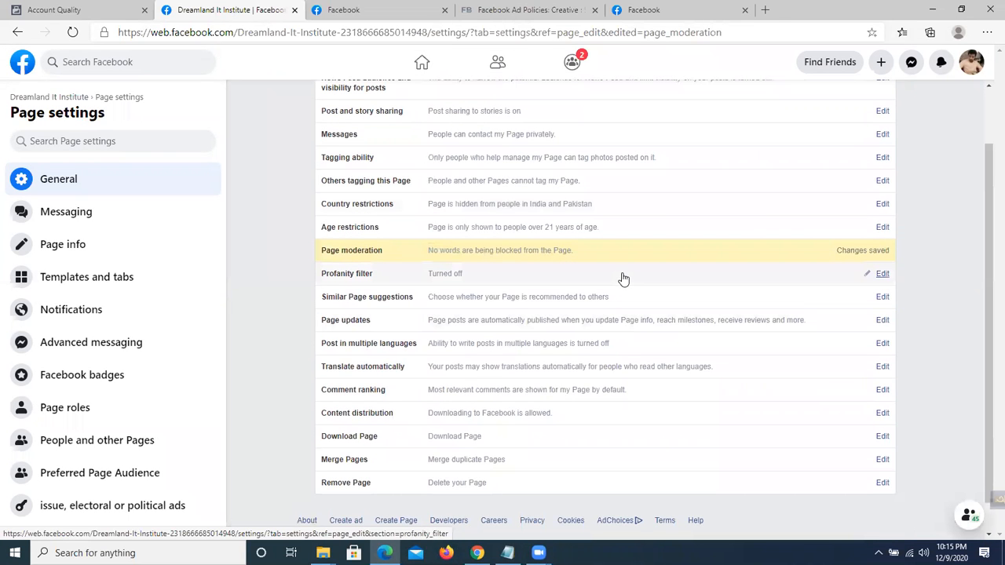
scroll(623, 279, down, 1)
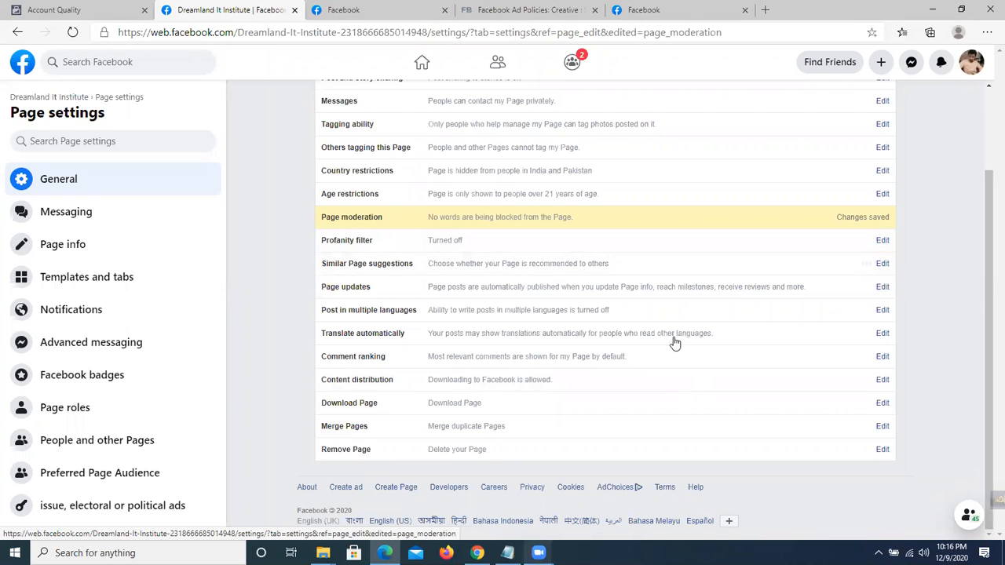
Tick 'Allow people who manage this page to write posts in multiple languages' and save.
scroll(441, 265, down, 1)
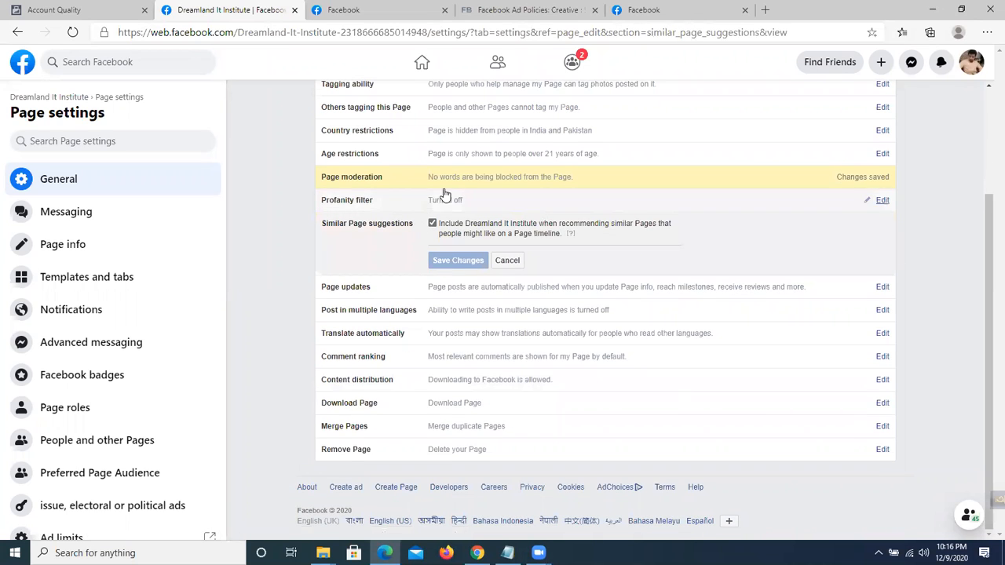
click(431, 224)
click(432, 225)
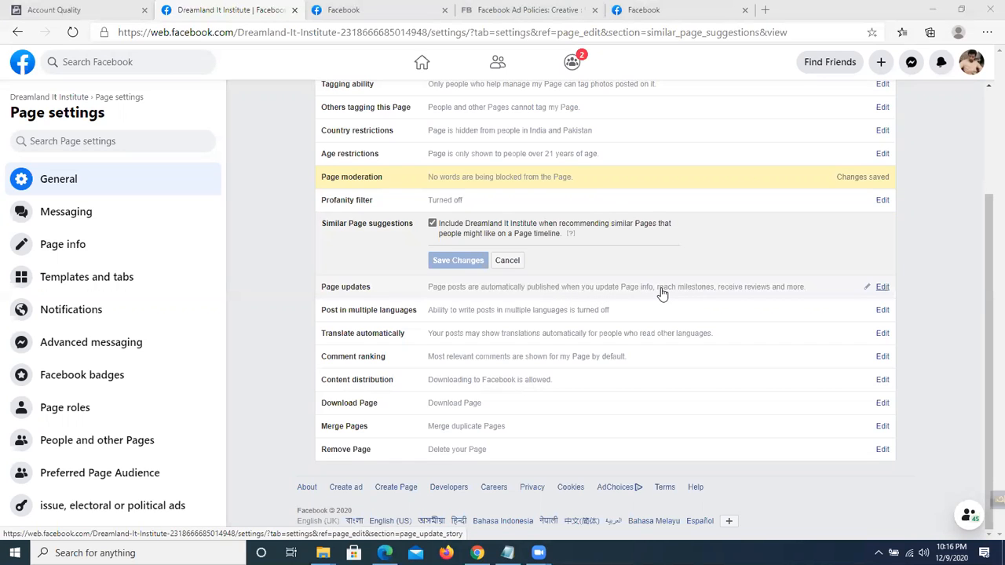
click(866, 299)
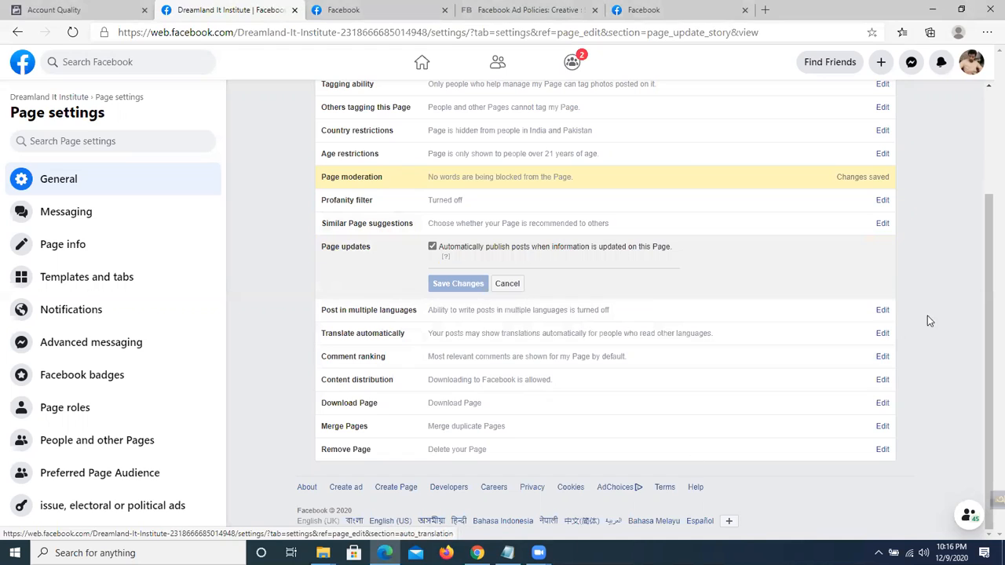
click(881, 313)
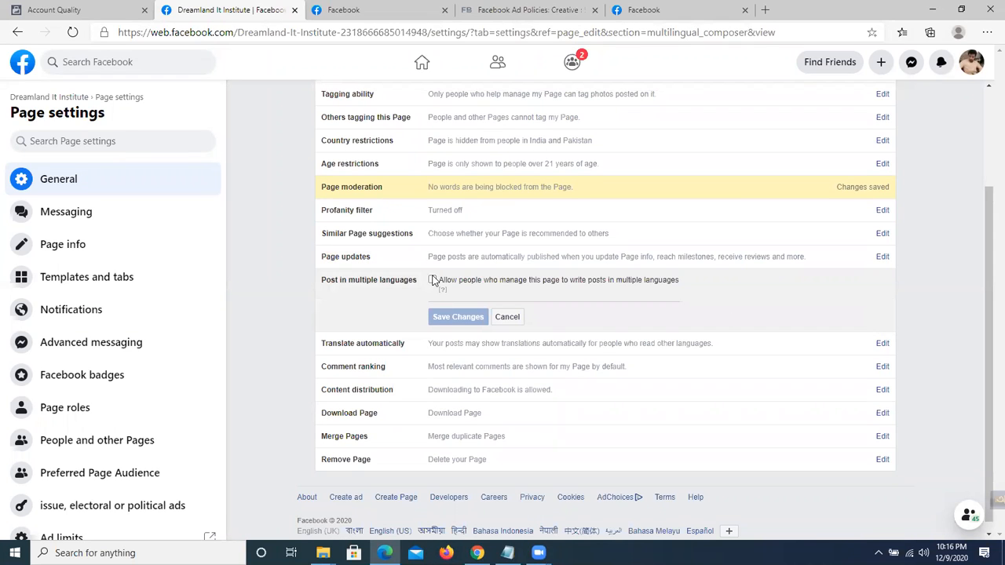
click(432, 281)
click(458, 317)
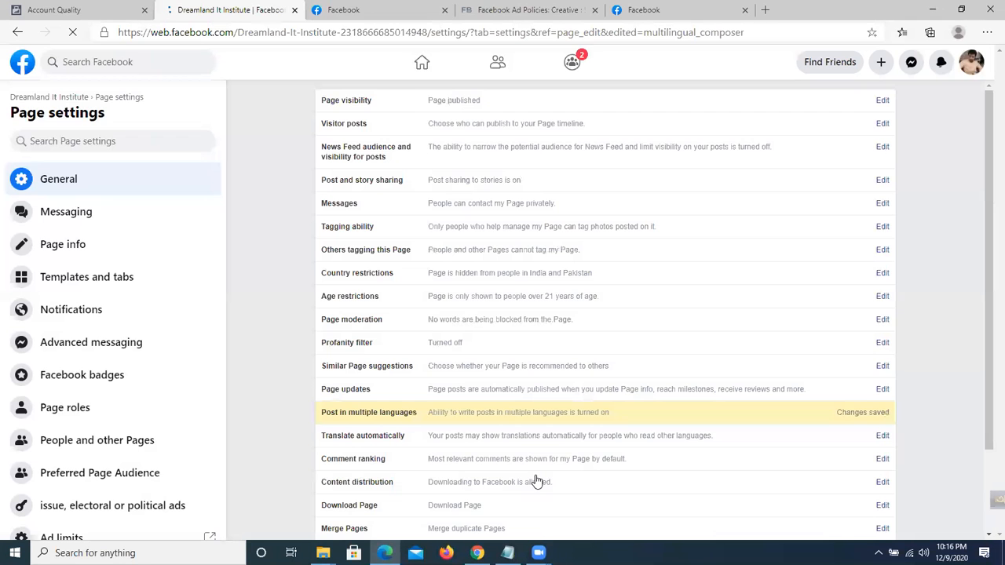
Move past Translate automatically to the Comment ranking editor, with most relevant comments still ticked.
scroll(353, 376, down, 1)
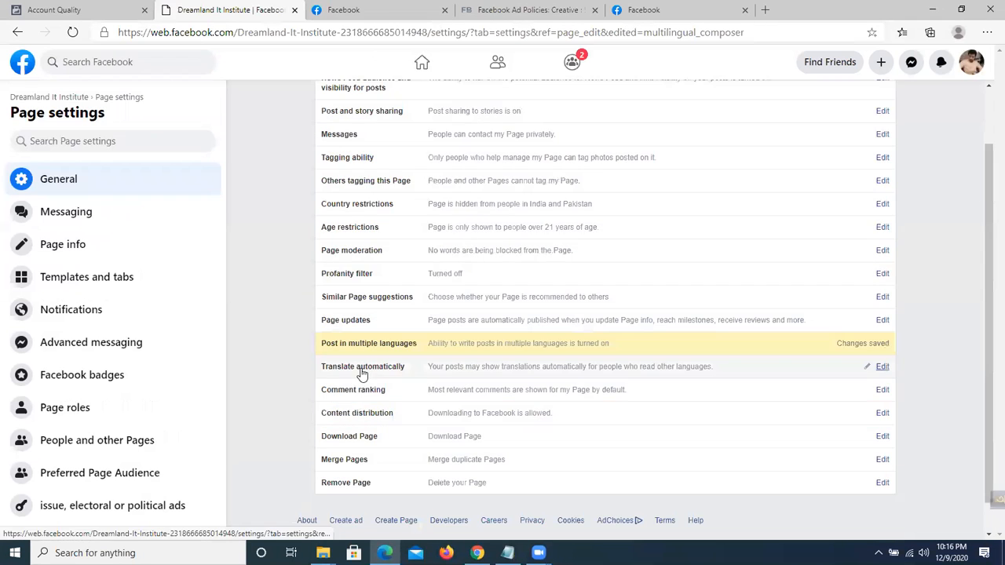
click(884, 367)
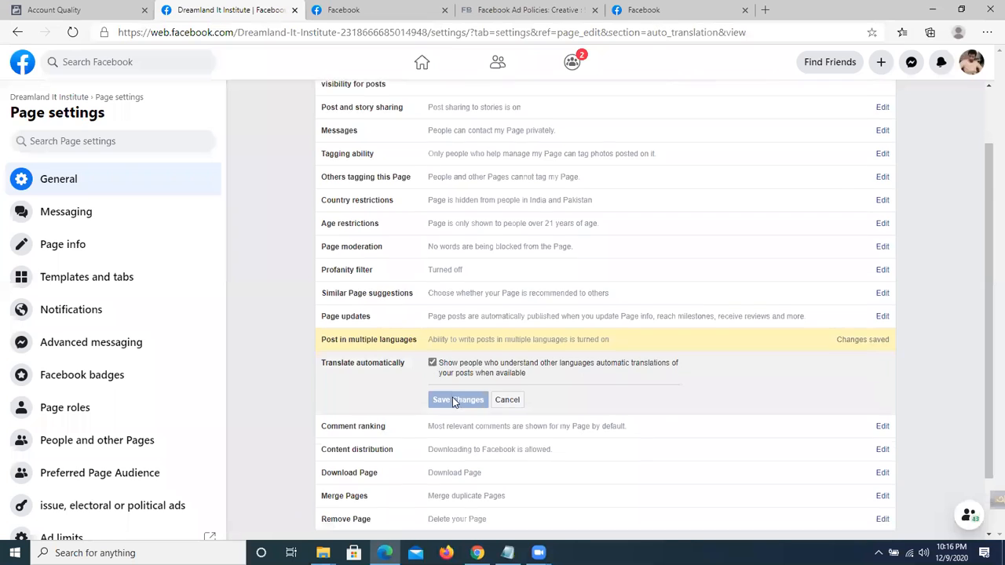
scroll(449, 398, down, 1)
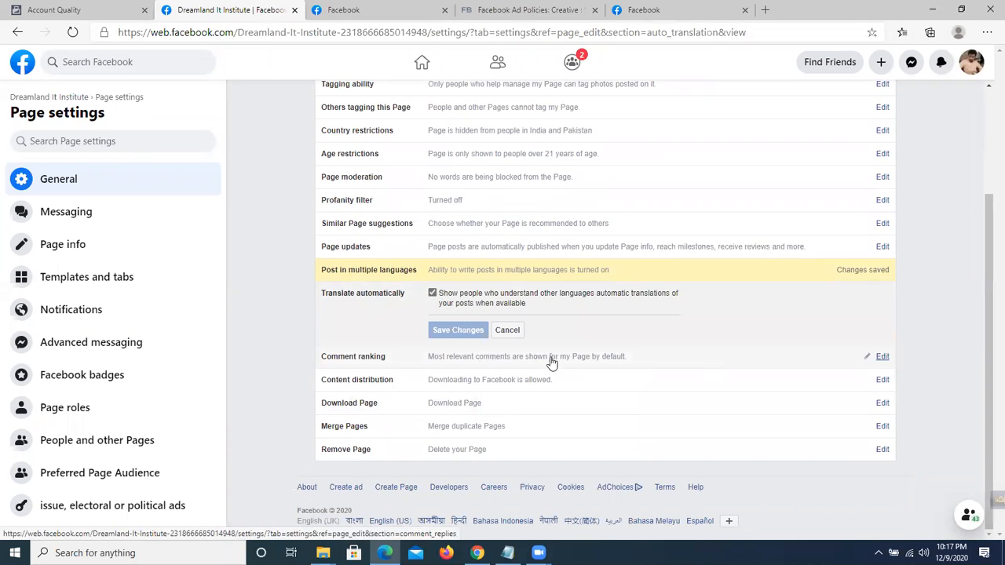
click(884, 357)
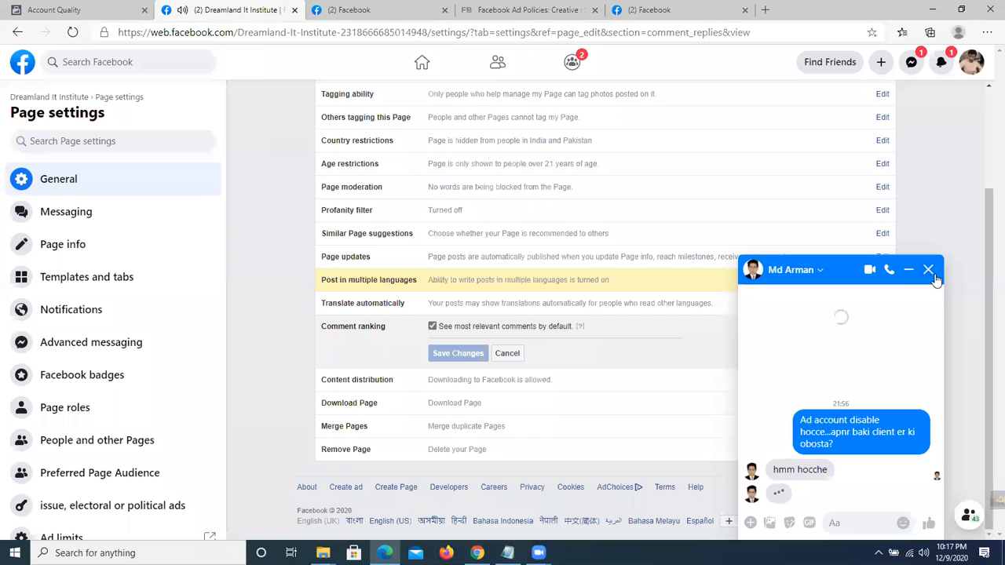
Close the Messenger chat and untick 'See most relevant comments by default' in Comment ranking.
click(929, 270)
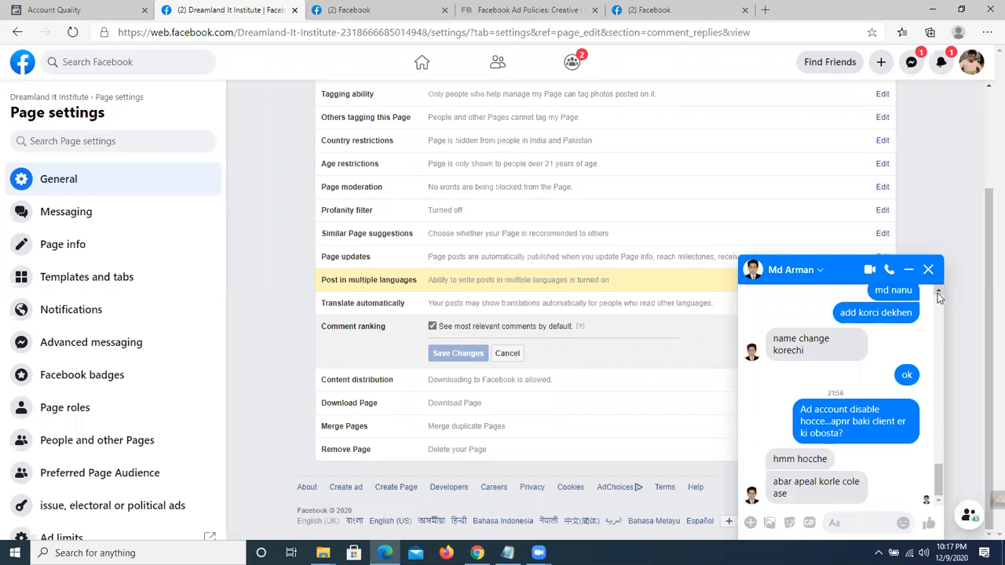
click(927, 272)
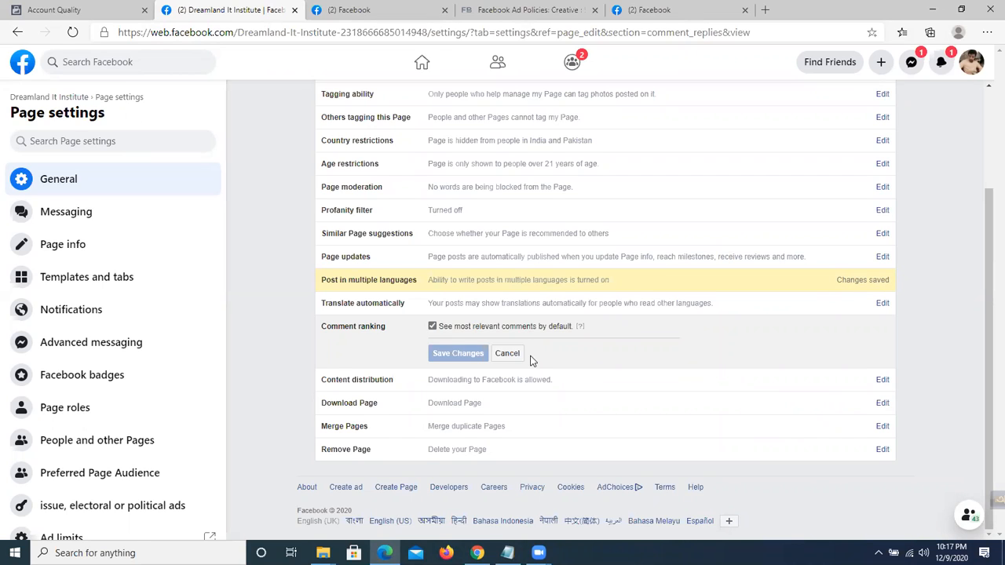
click(433, 327)
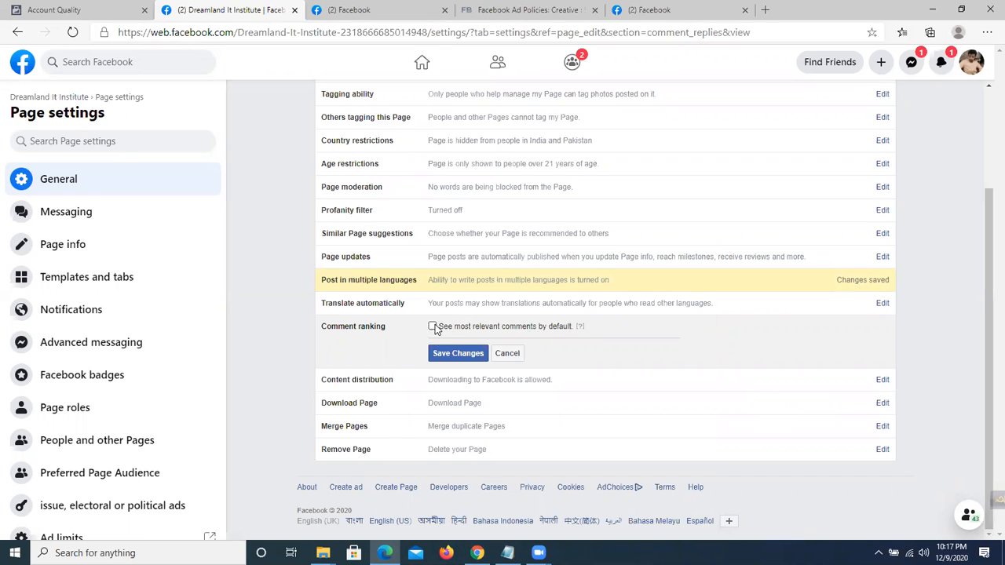
click(433, 328)
click(433, 326)
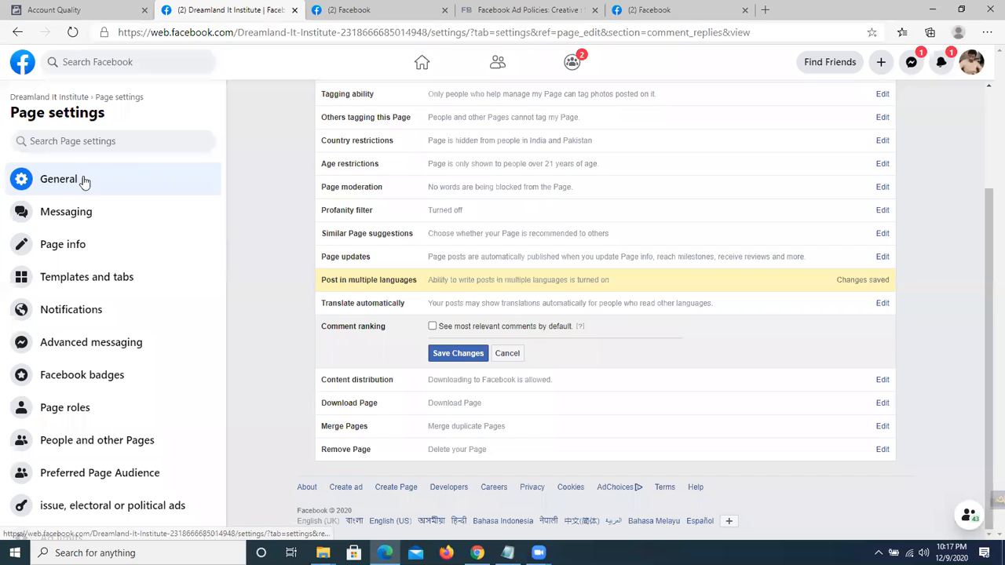
Reload the General Page settings, then switch to the Messaging section.
scroll(381, 197, up, 2)
scroll(440, 428, down, 2)
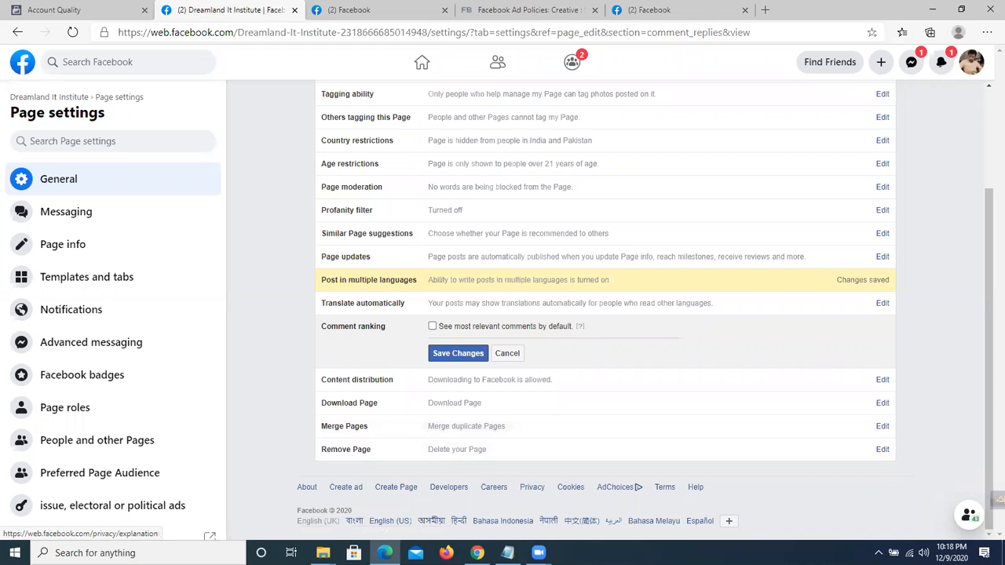
scroll(479, 446, up, 2)
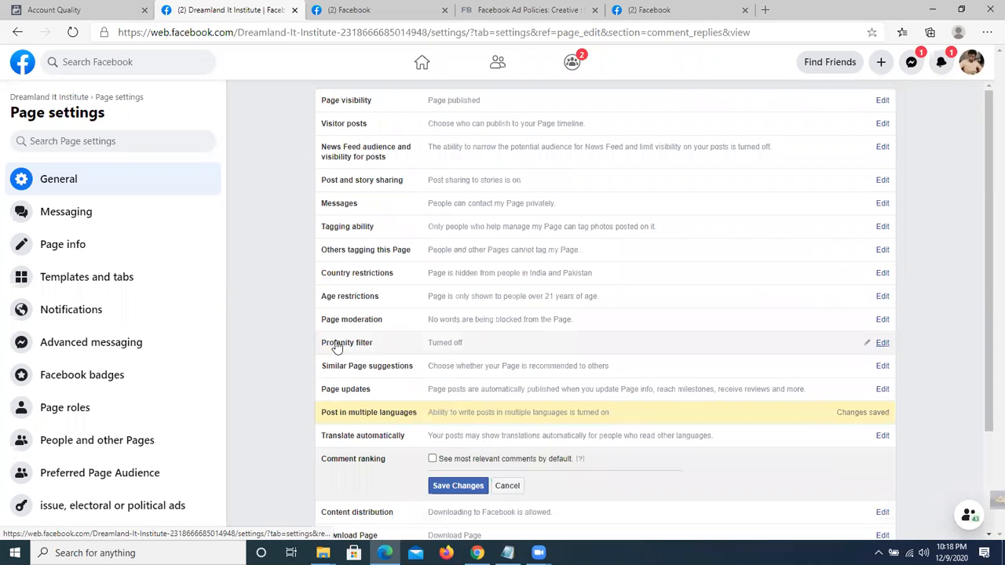
click(93, 183)
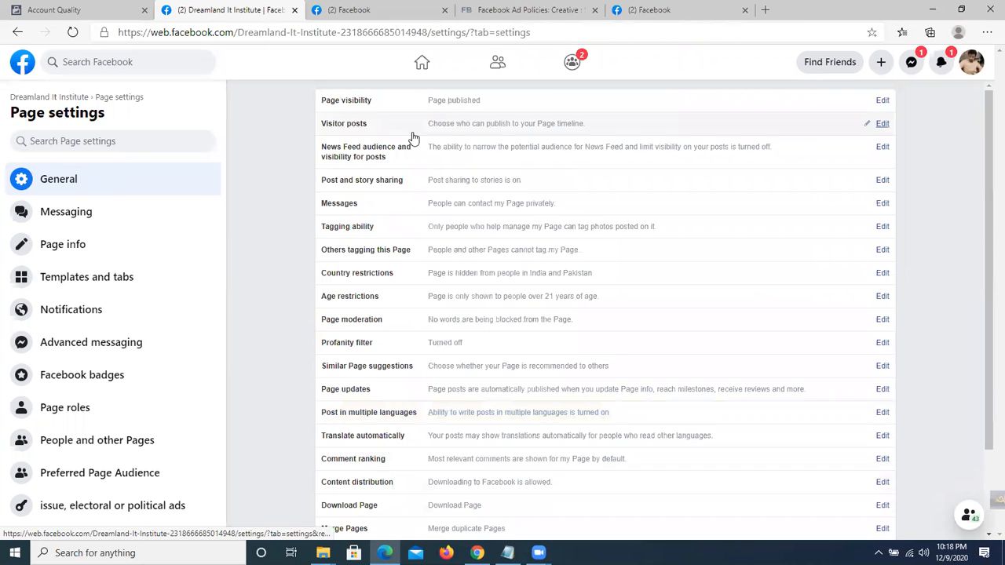
scroll(413, 139, down, 2)
scroll(442, 213, up, 2)
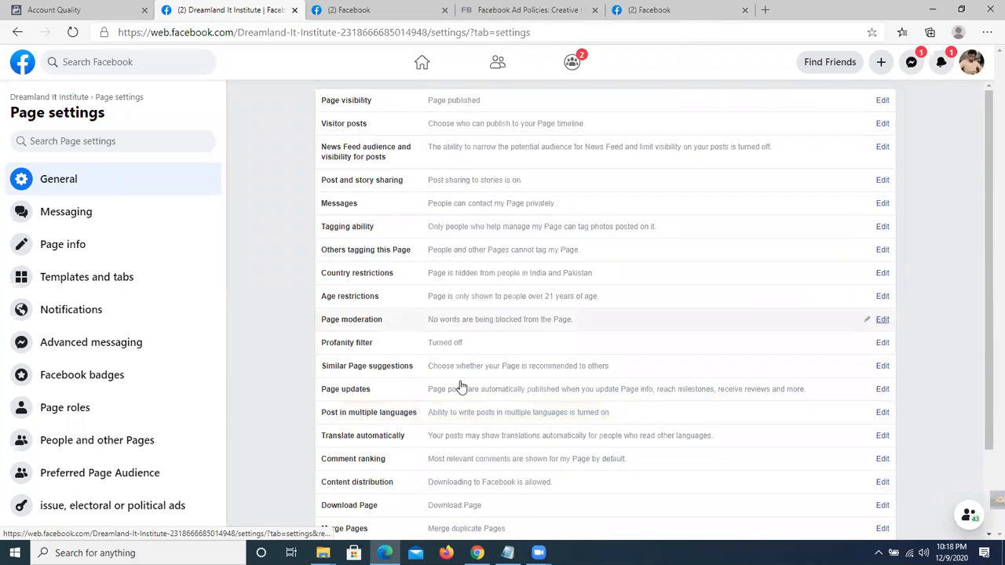
scroll(479, 267, down, 2)
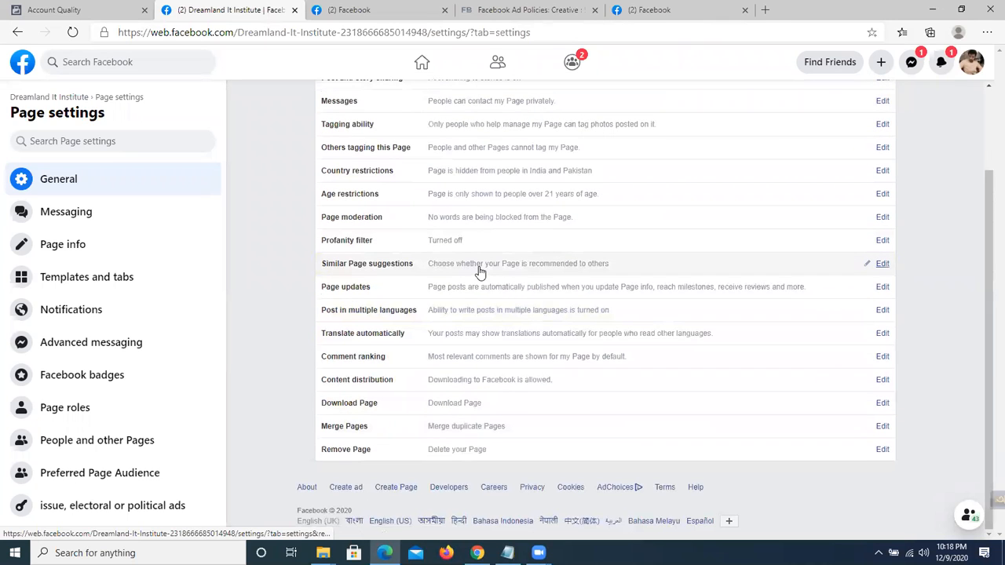
scroll(469, 251, up, 1)
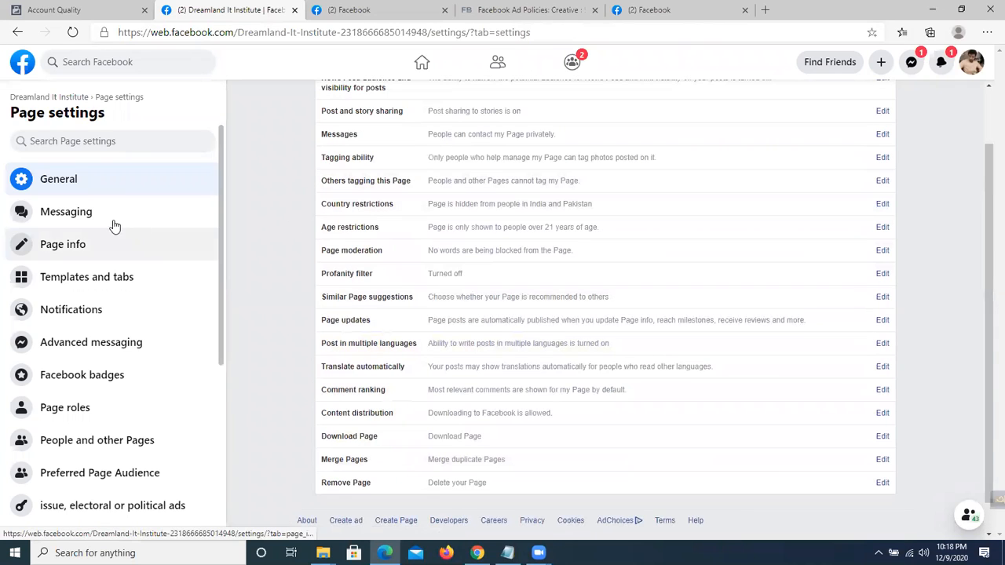
click(78, 222)
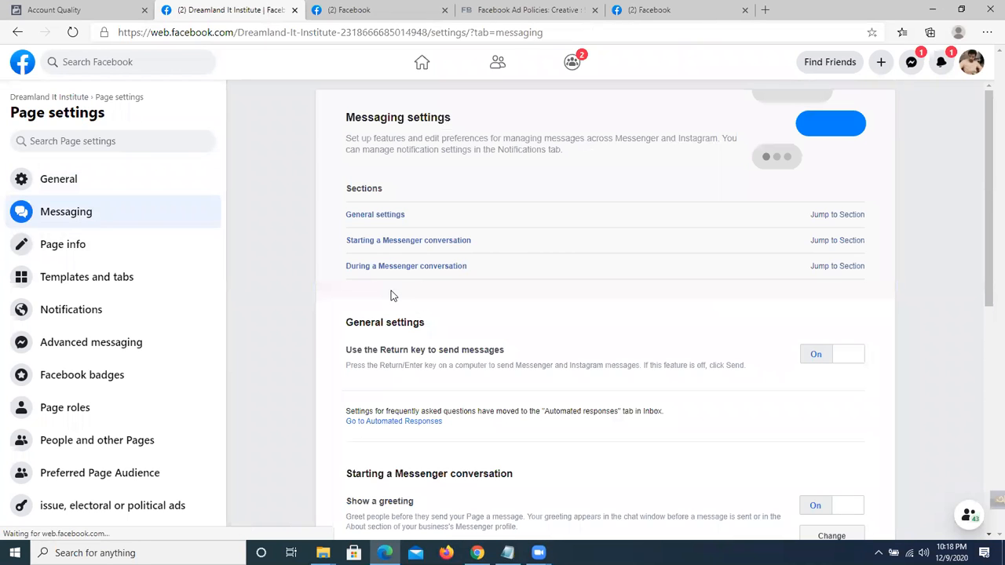
scroll(444, 219, down, 3)
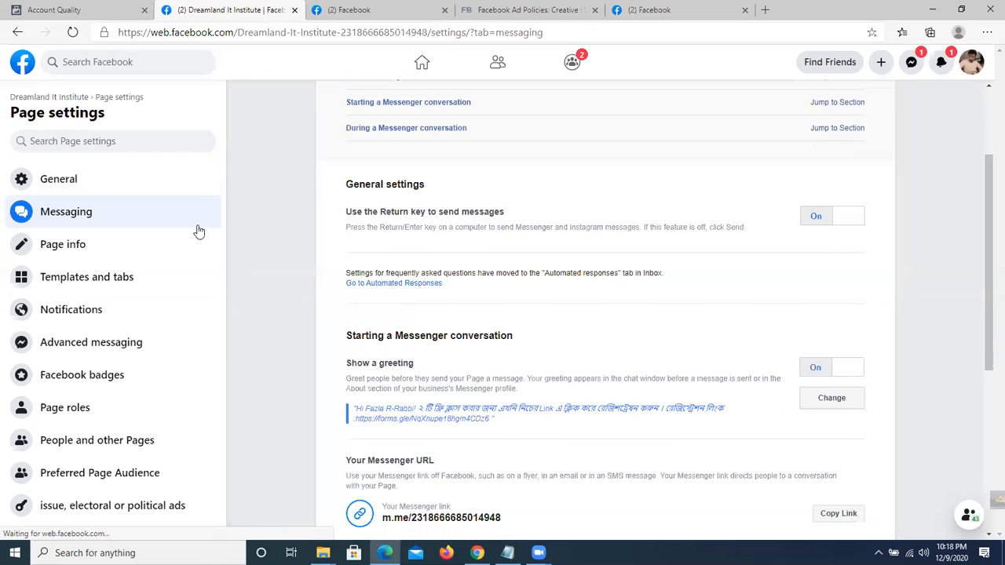
scroll(591, 295, up, 4)
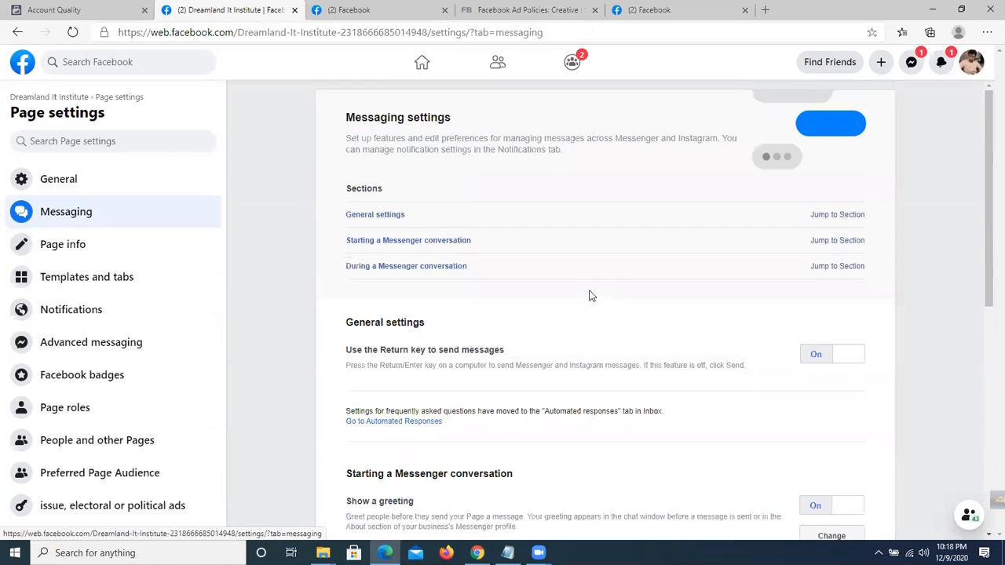
scroll(525, 202, down, 2)
scroll(517, 217, down, 1)
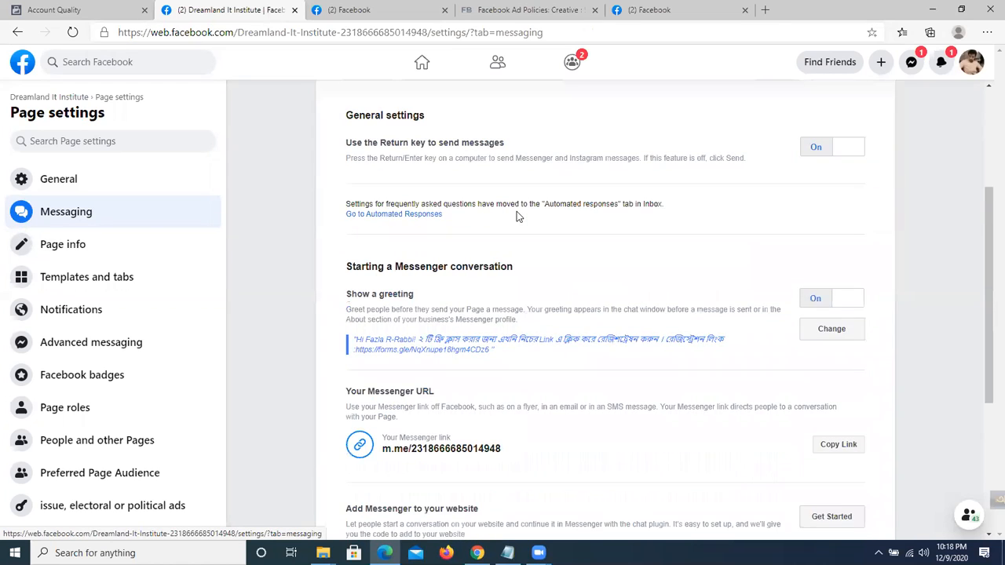
scroll(517, 217, down, 2)
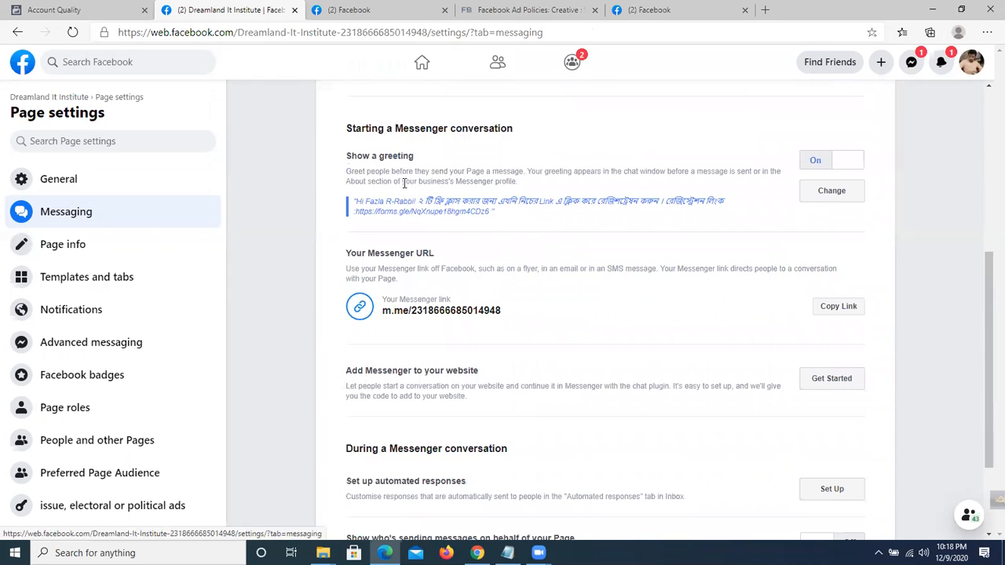
drag(352, 128, 496, 130)
click(521, 132)
drag(423, 158, 339, 163)
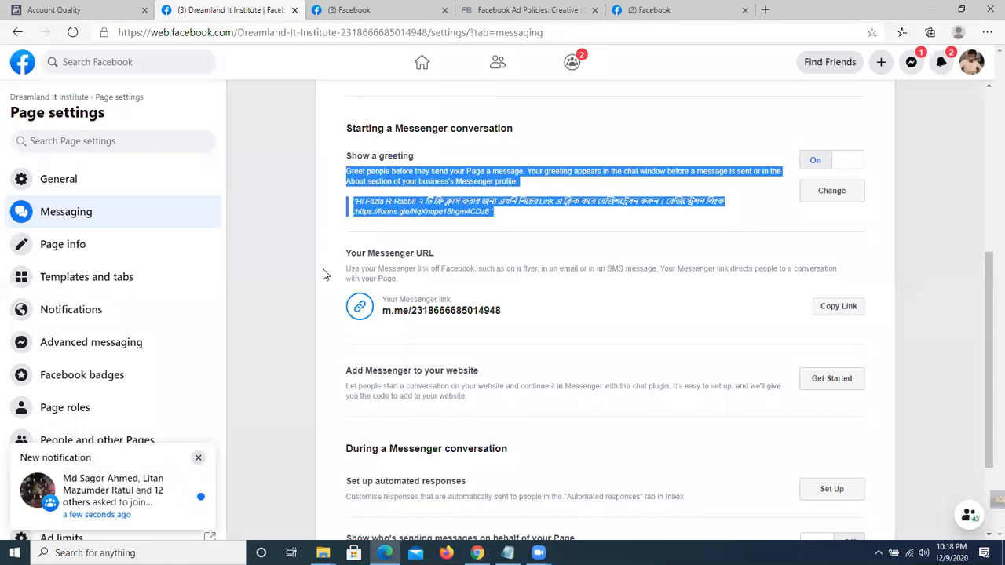
click(349, 228)
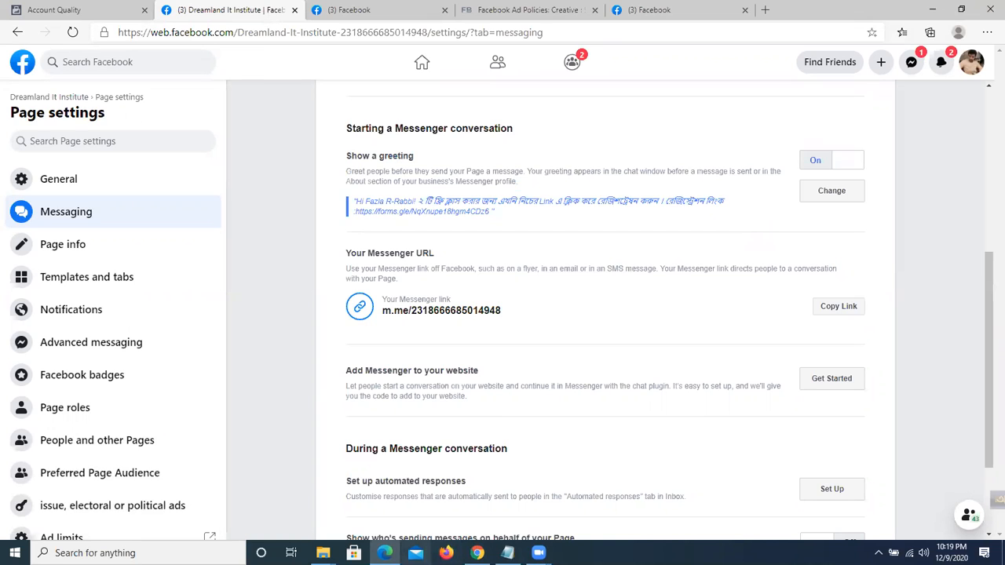
Dismiss the content-unavailable messages, visit the news feed tab, and close the open chat conversation.
click(823, 165)
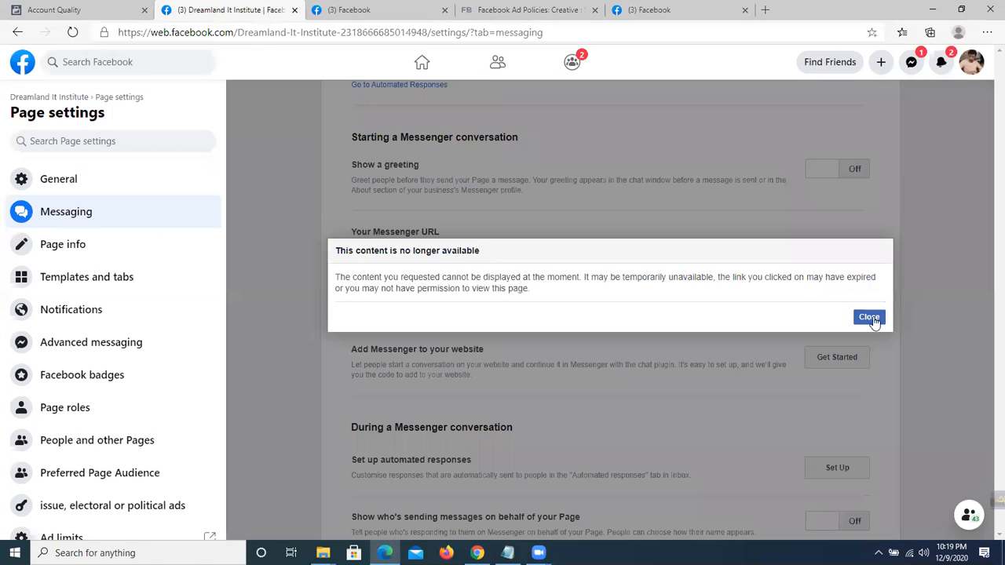
click(852, 169)
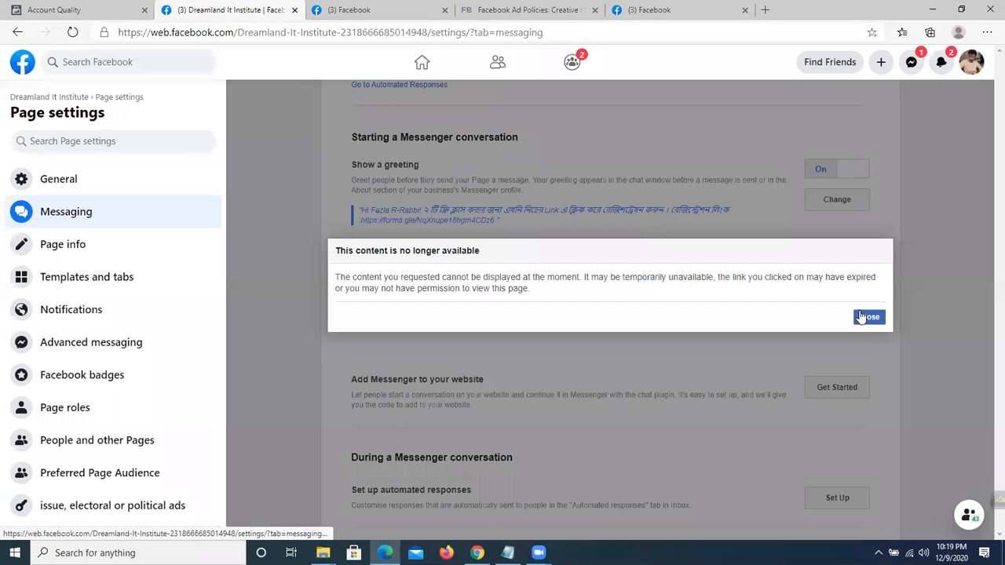
click(872, 317)
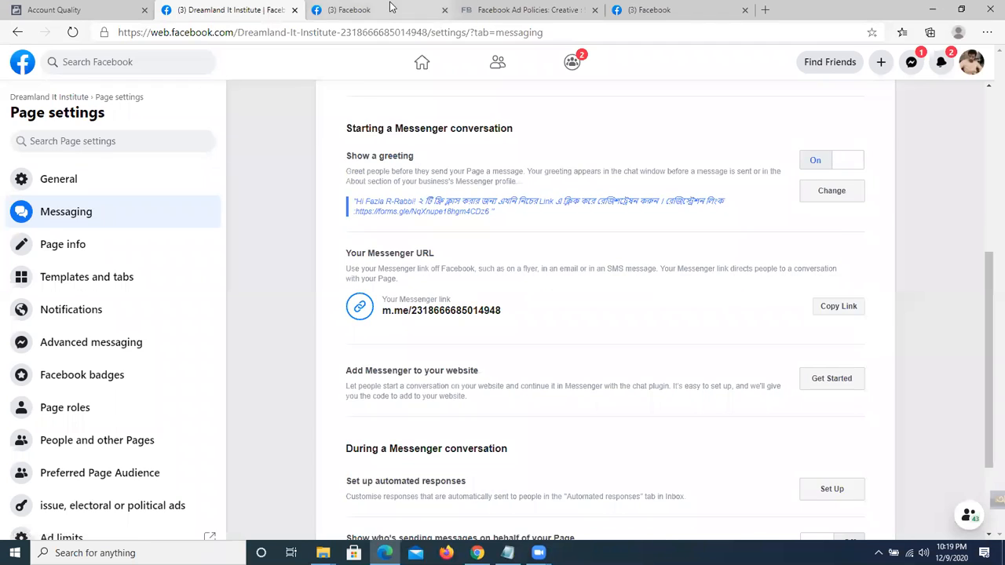
click(390, 9)
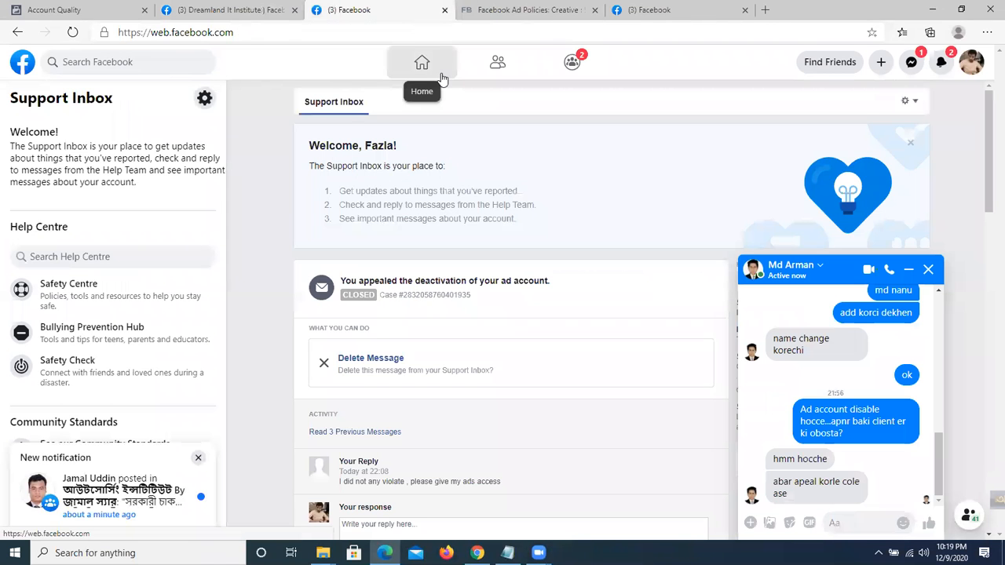
click(442, 77)
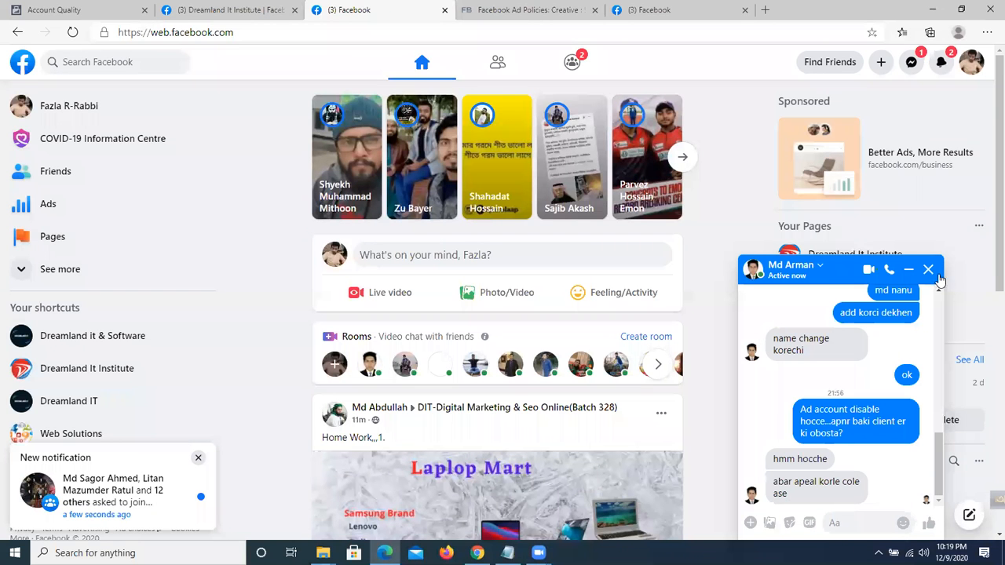
click(265, 11)
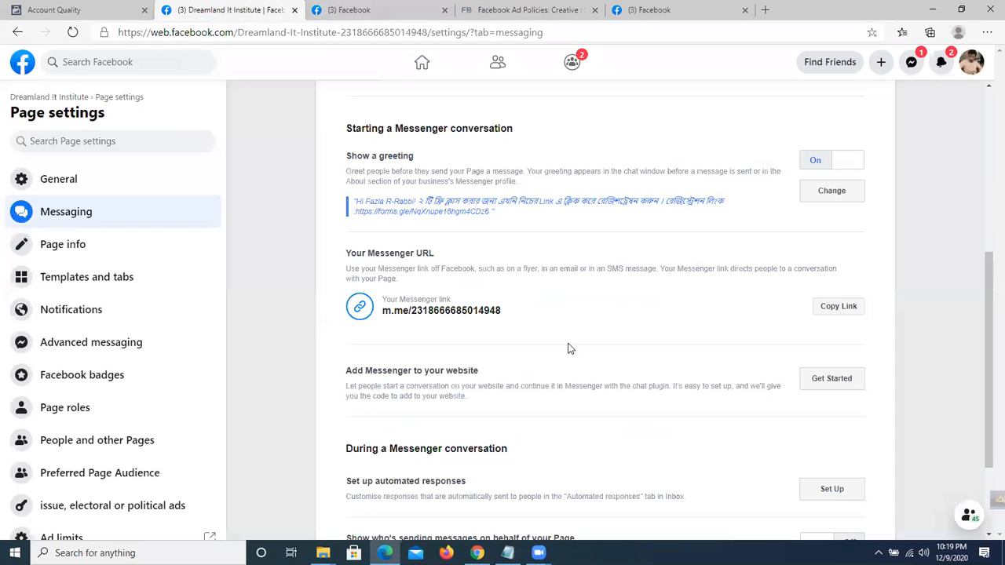
Replace the greeting text after the name with 'amder call koru' and save it.
click(828, 190)
scroll(768, 268, down, 1)
scroll(774, 266, up, 3)
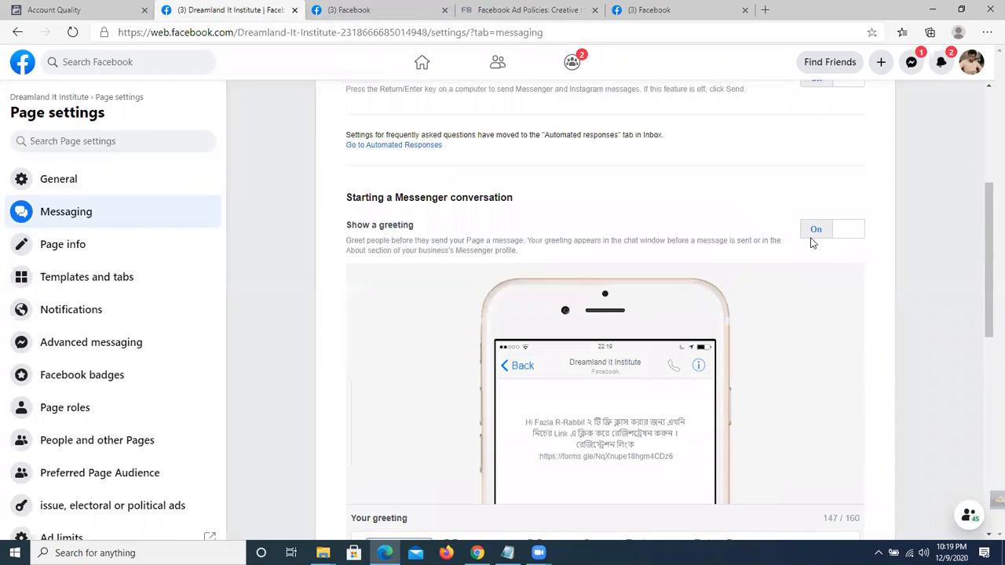
scroll(695, 293, down, 2)
scroll(550, 299, down, 2)
drag(498, 290, 439, 268)
key(BackSpace)
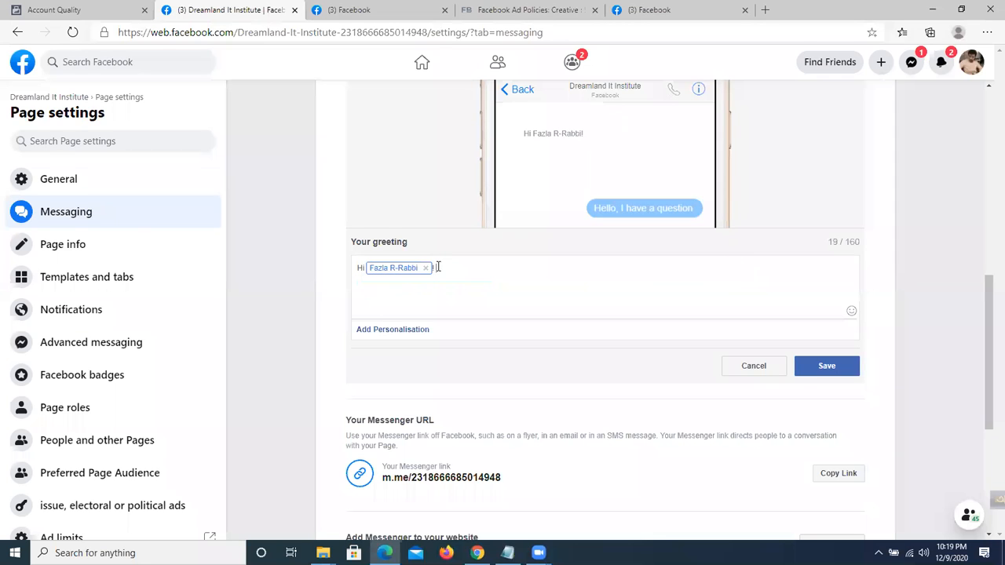
text(am)
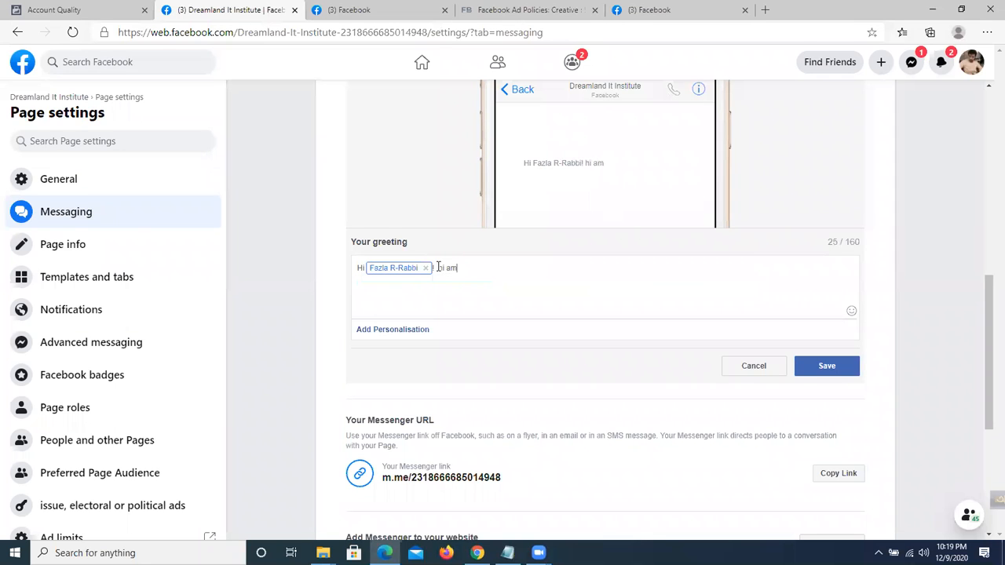
text(der call korun)
click(826, 366)
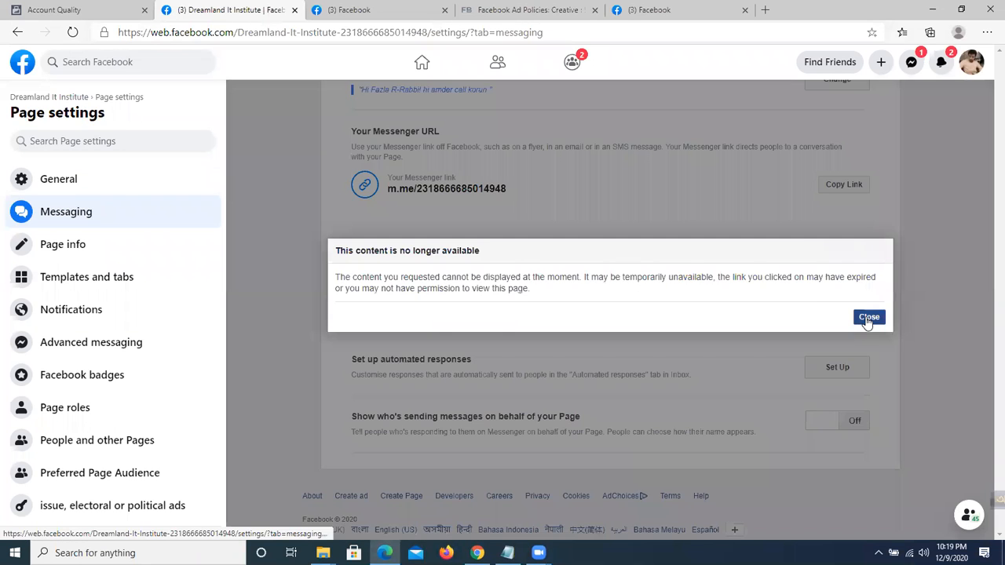
click(864, 317)
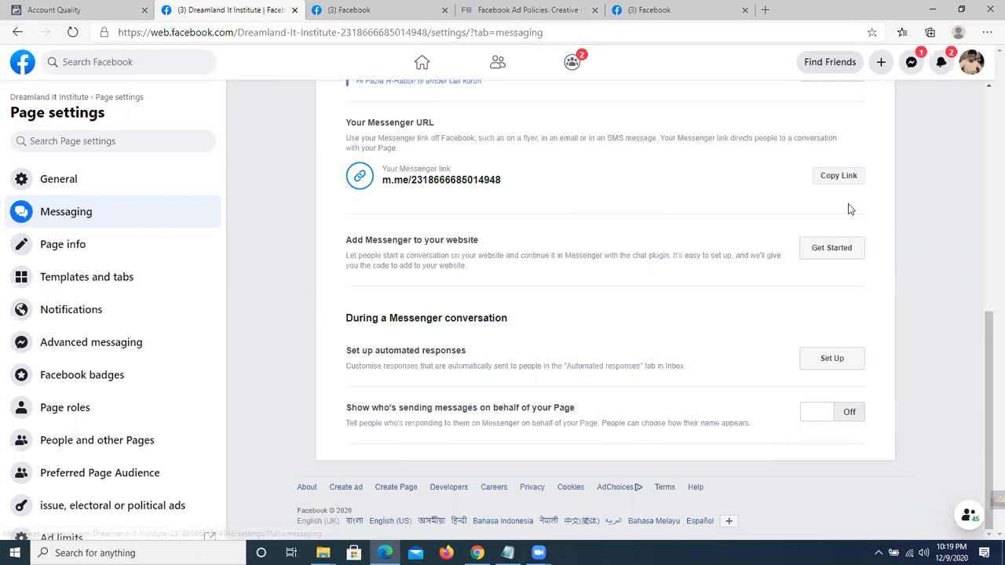
scroll(701, 287, up, 3)
Trim the greeting back to Hi plus the visitor's name after trying other words, and save.
click(832, 209)
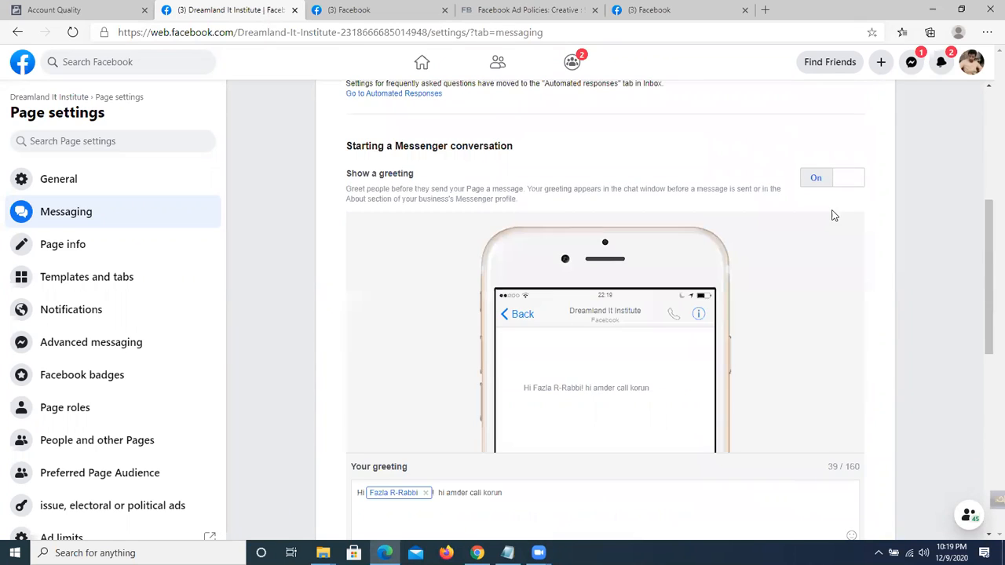
scroll(683, 321, down, 3)
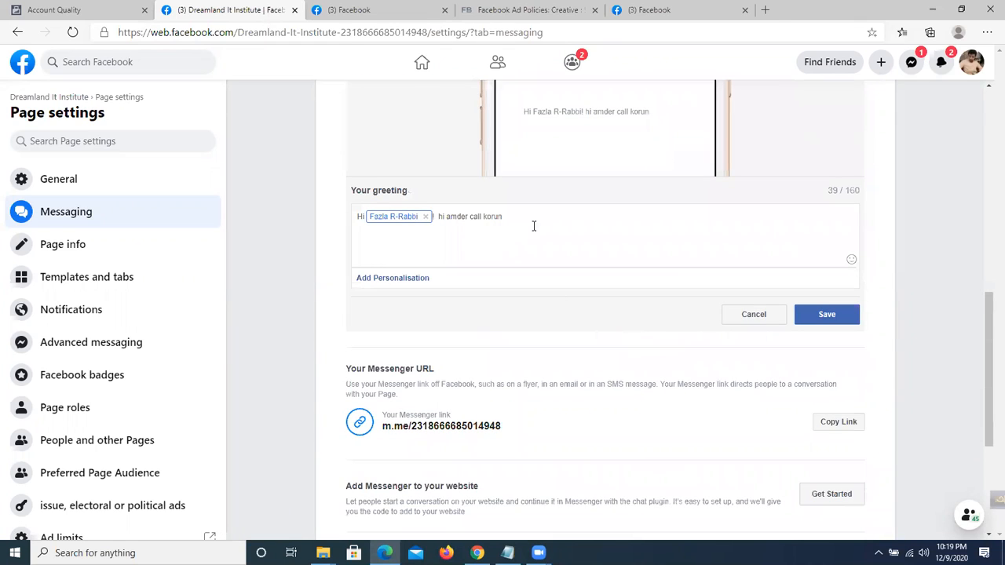
click(442, 218)
key(shift+End)
key(BackSpace)
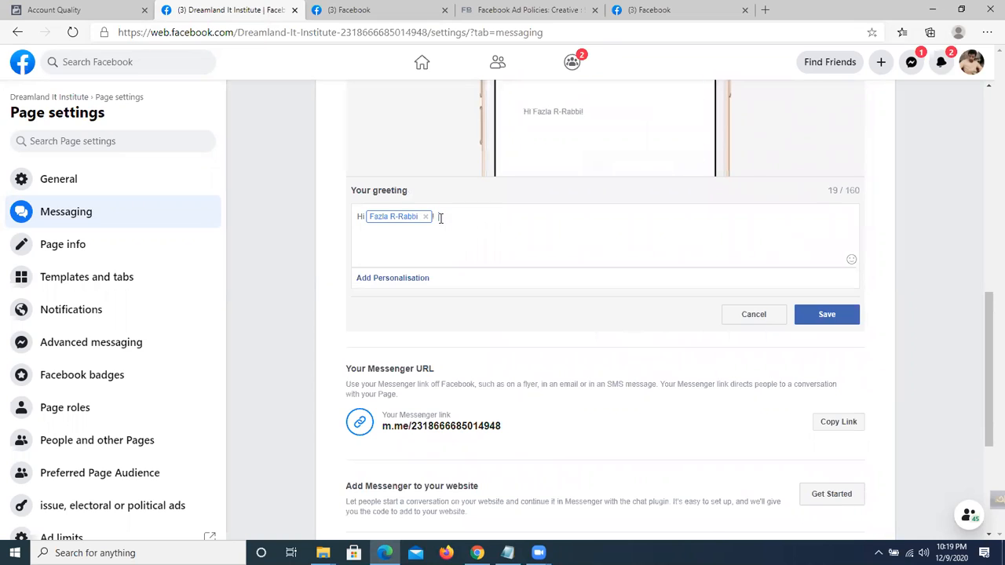
text(amr bz aci)
key(BackSpace)
key(BackSpace)
key(BackSpace)
key(BackSpace)
key(BackSpace)
key(BackSpace)
key(BackSpace)
key(BackSpace)
key(BackSpace)
text(eid mubatak)
key(BackSpace)
key(BackSpace)
key(BackSpace)
key(BackSpace)
key(BackSpace)
key(BackSpace)
key(BackSpace)
key(BackSpace)
key(BackSpace)
key(BackSpace)
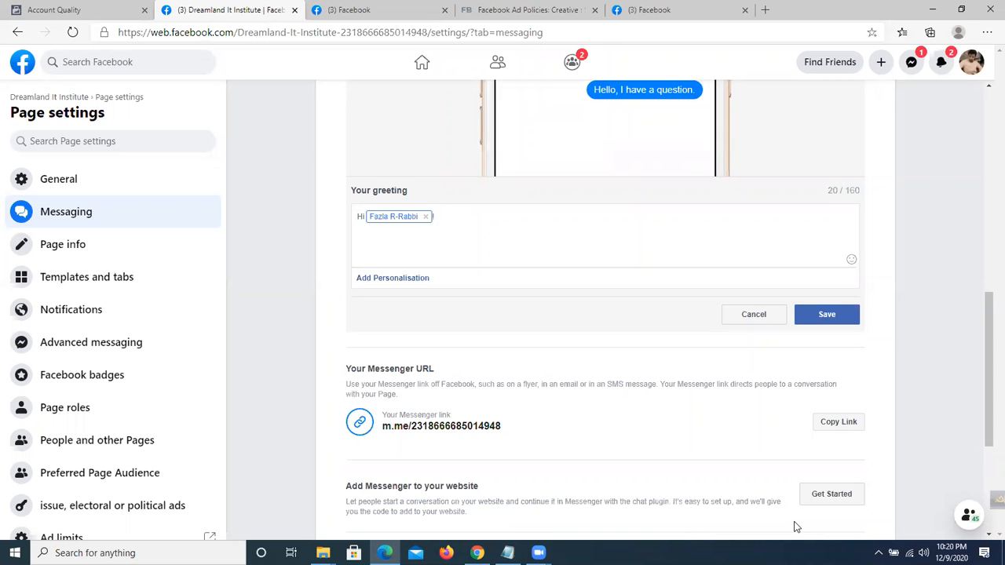
scroll(853, 246, down, 1)
click(854, 246)
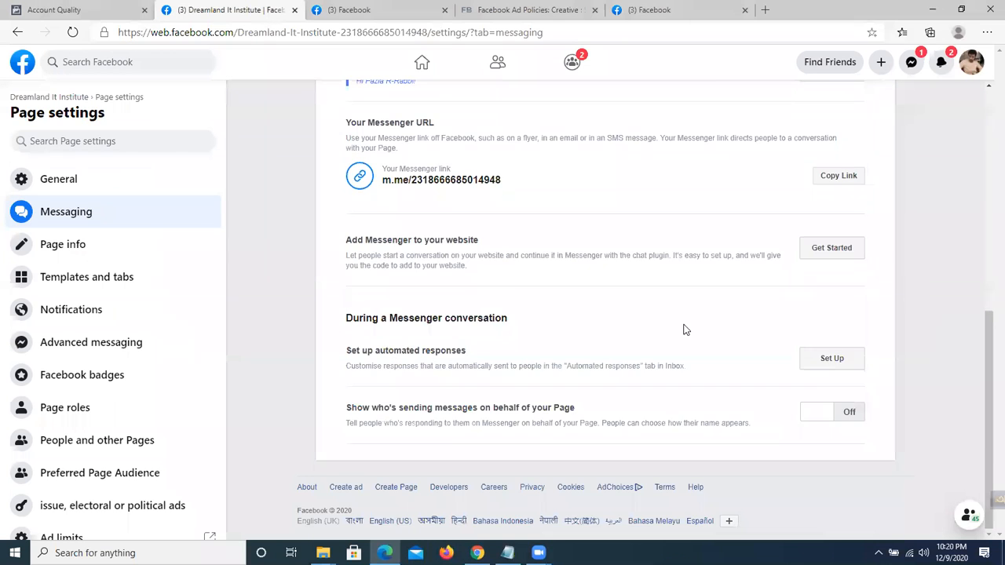
click(868, 317)
scroll(540, 318, up, 3)
scroll(540, 318, down, 3)
click(828, 361)
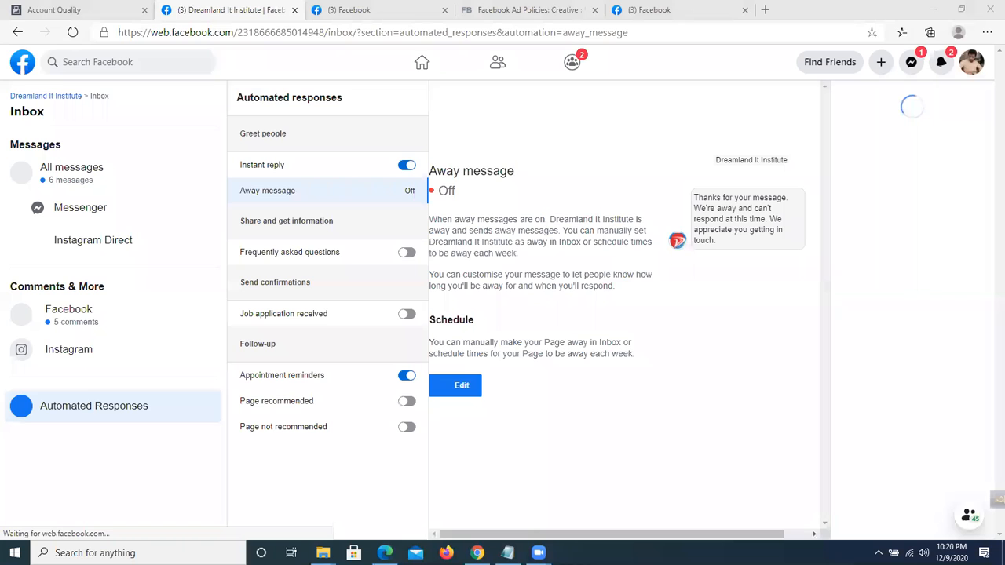
click(463, 385)
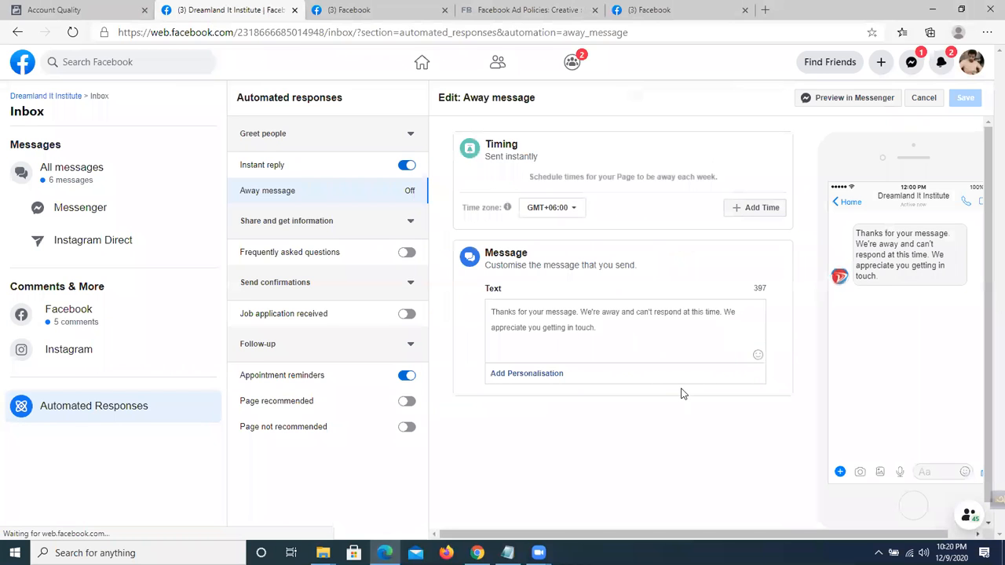
scroll(718, 336, down, 1)
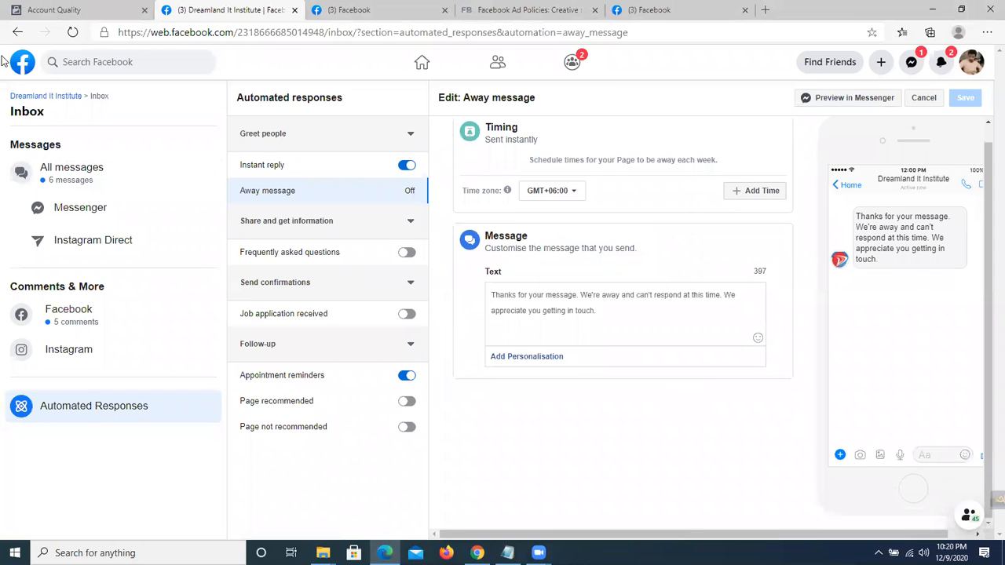
click(17, 32)
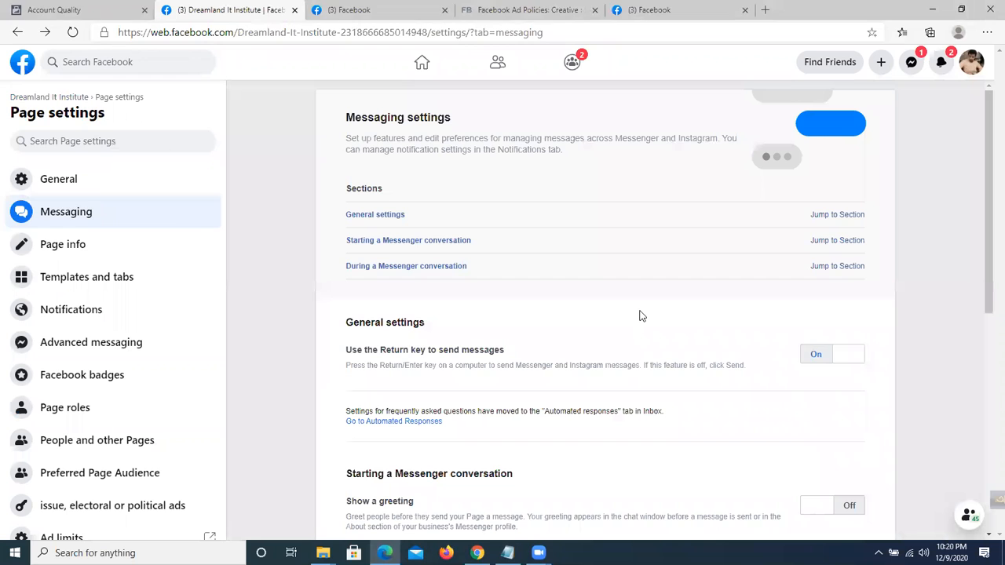
Select the Show a greeting label and dismiss the content-unavailable notice.
scroll(471, 279, down, 2)
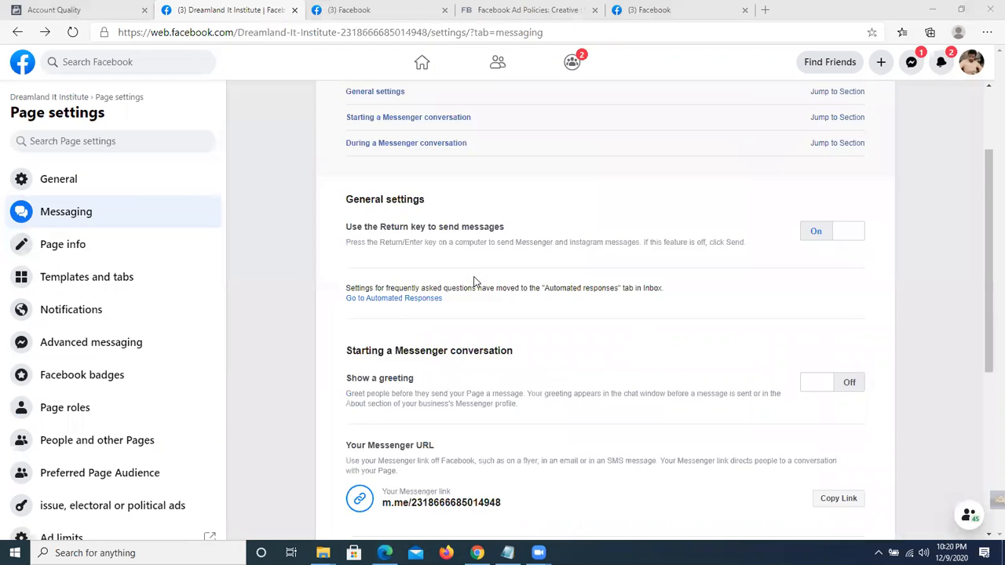
scroll(474, 281, down, 2)
drag(351, 224, 372, 225)
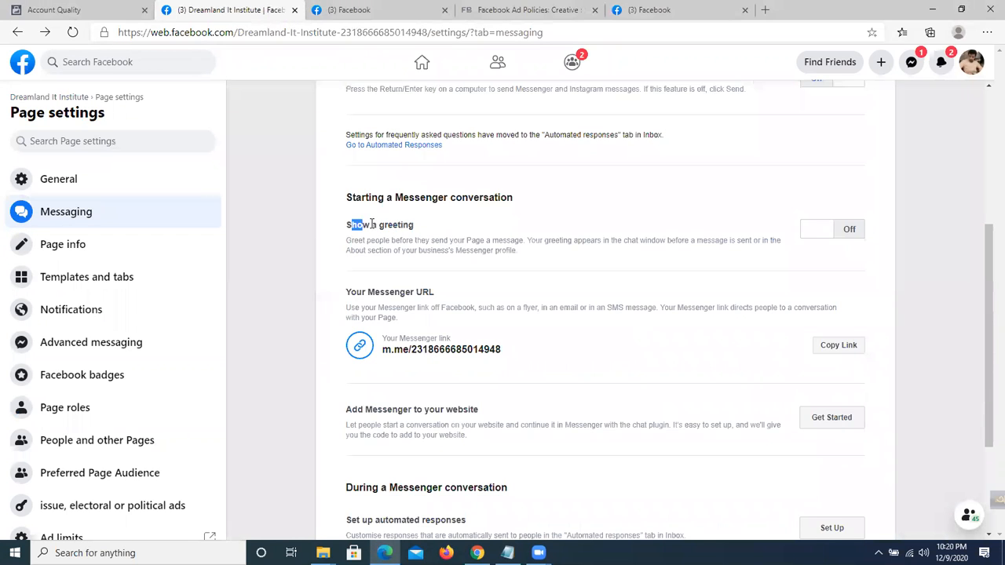
shift+click(421, 227)
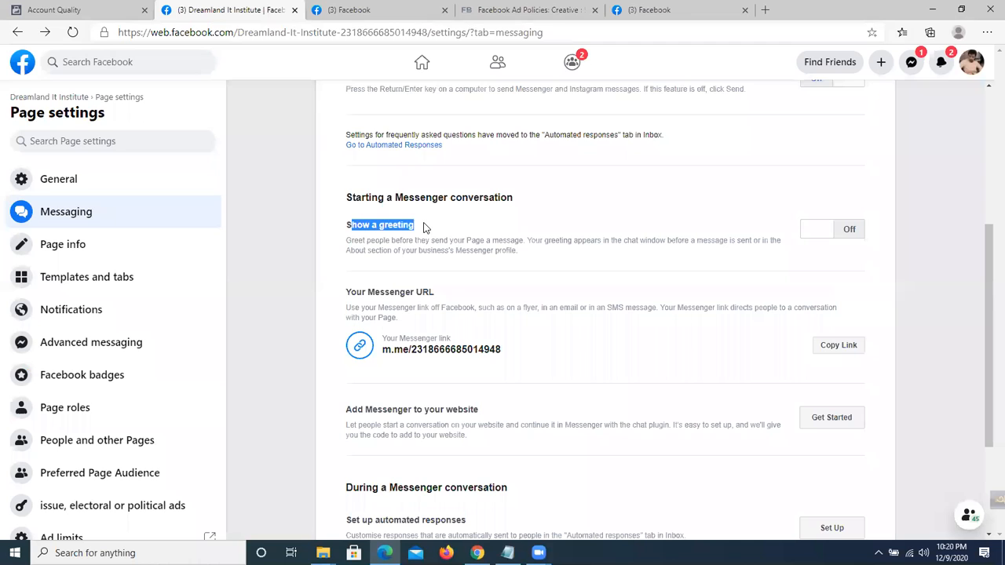
click(853, 234)
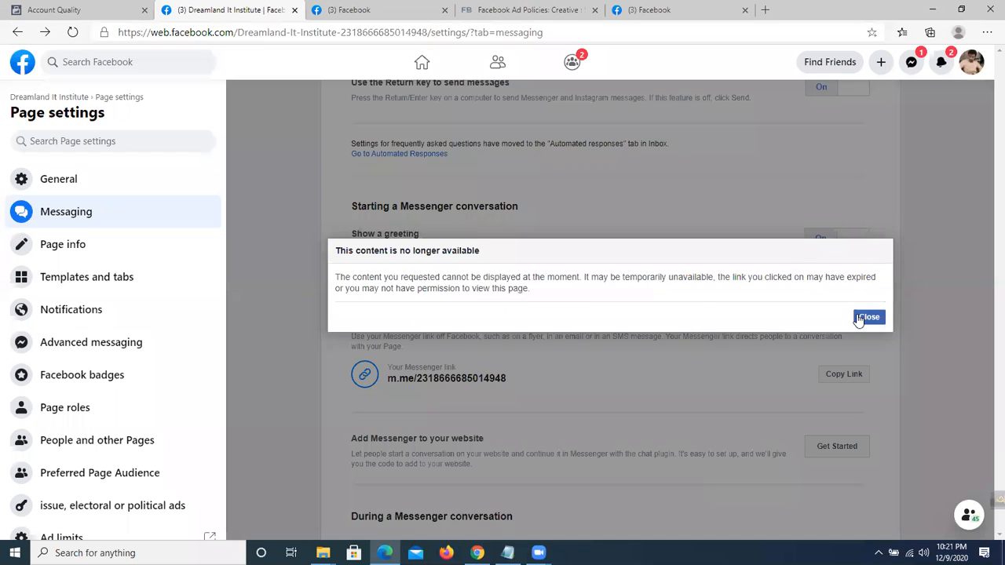
click(865, 318)
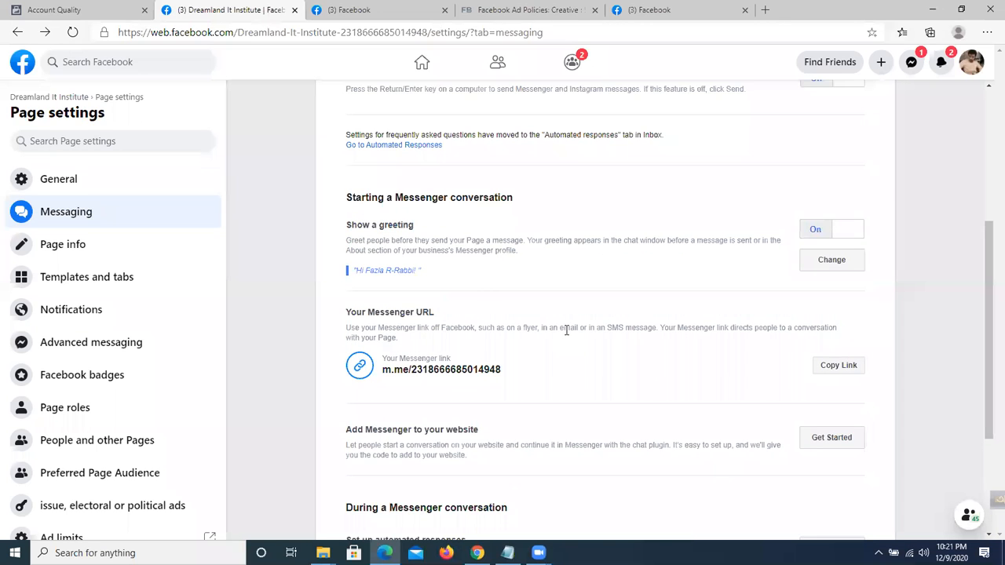
scroll(566, 331, down, 1)
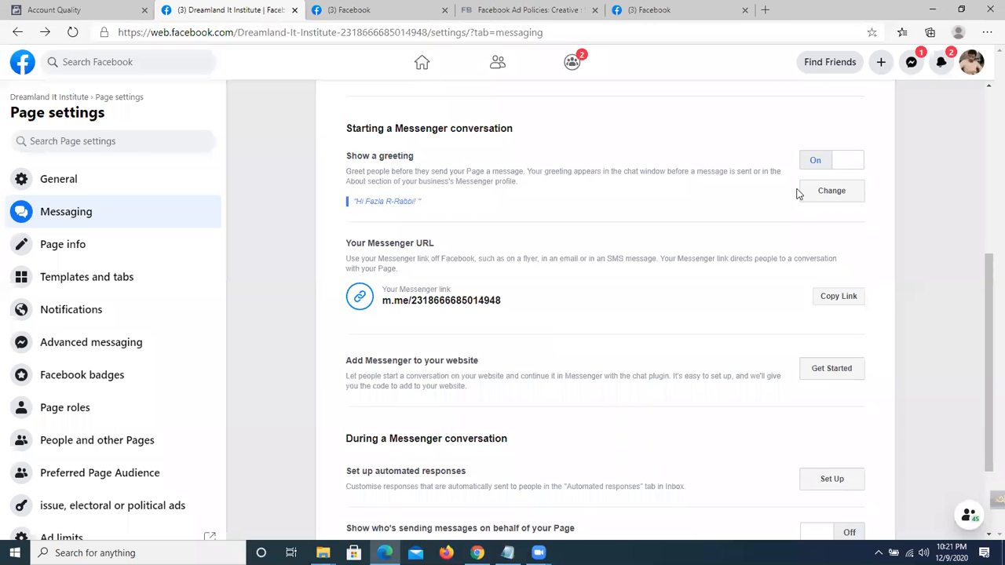
Add 'cal now' and a phone number after the name in the greeting and save it.
click(833, 192)
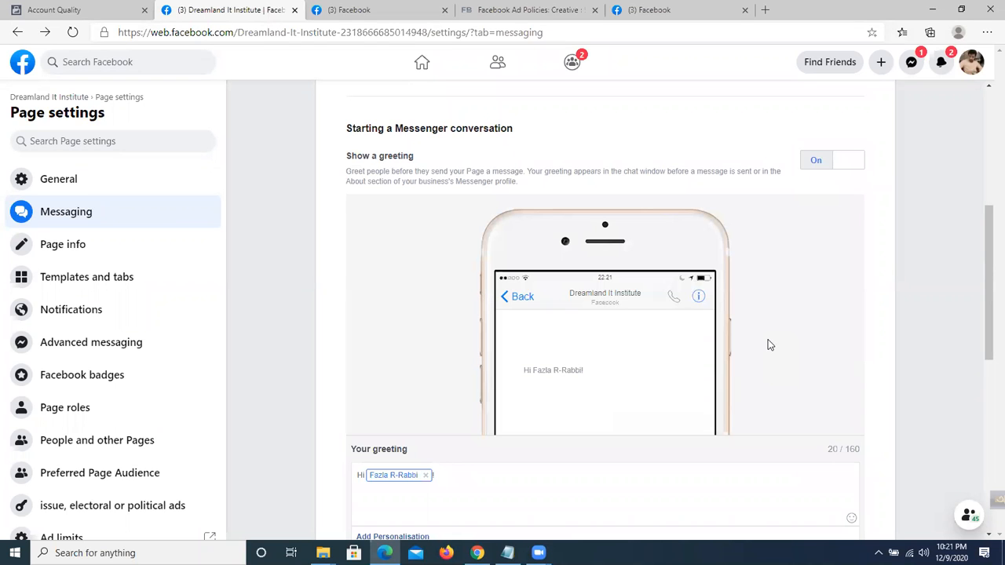
scroll(610, 343, down, 2)
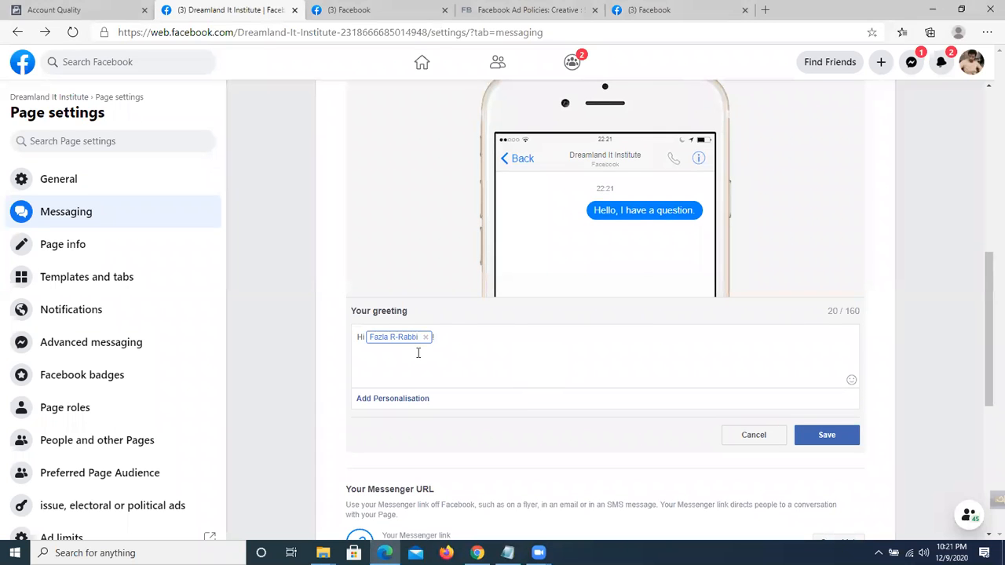
text(cal now )
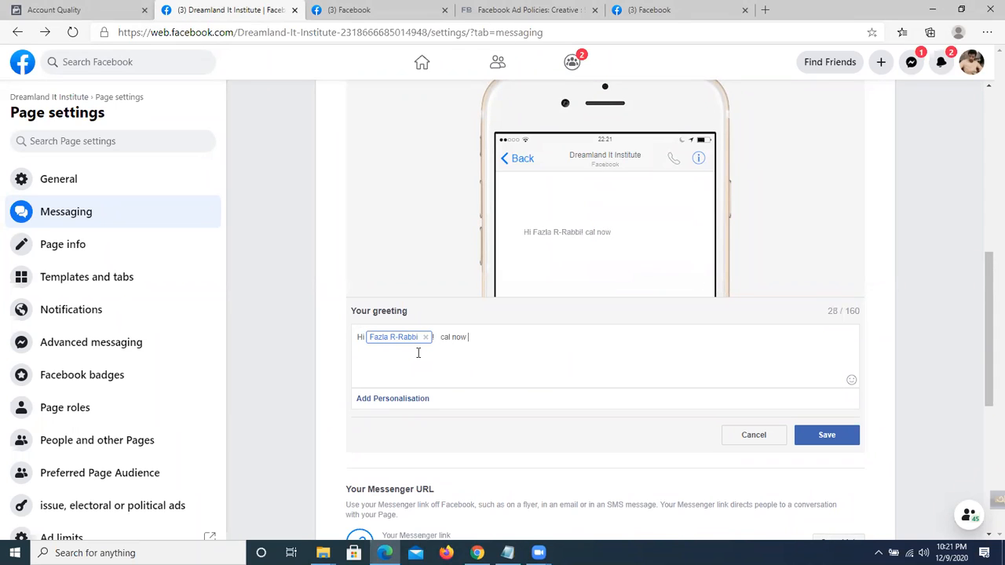
drag(534, 233, 649, 246)
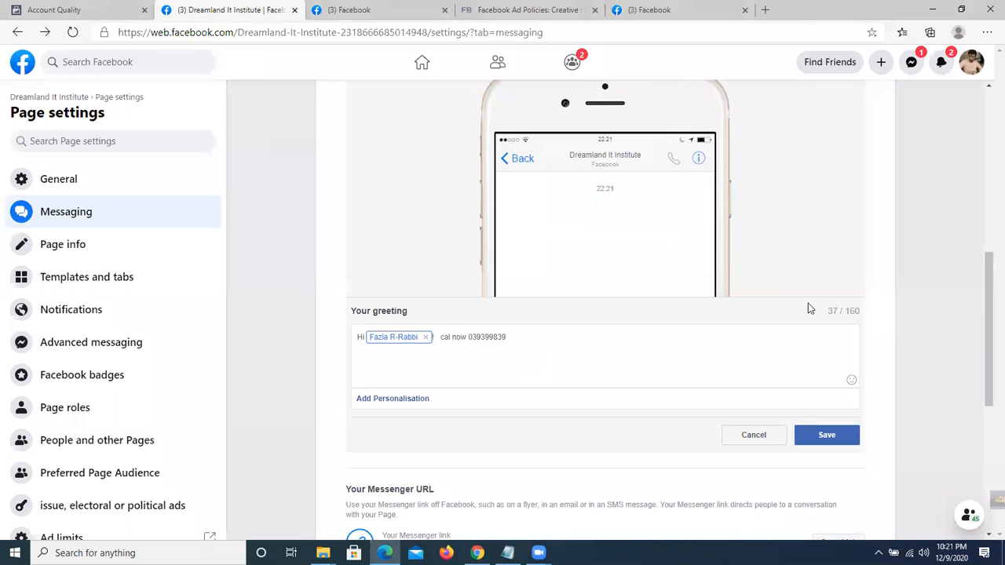
drag(441, 337, 534, 336)
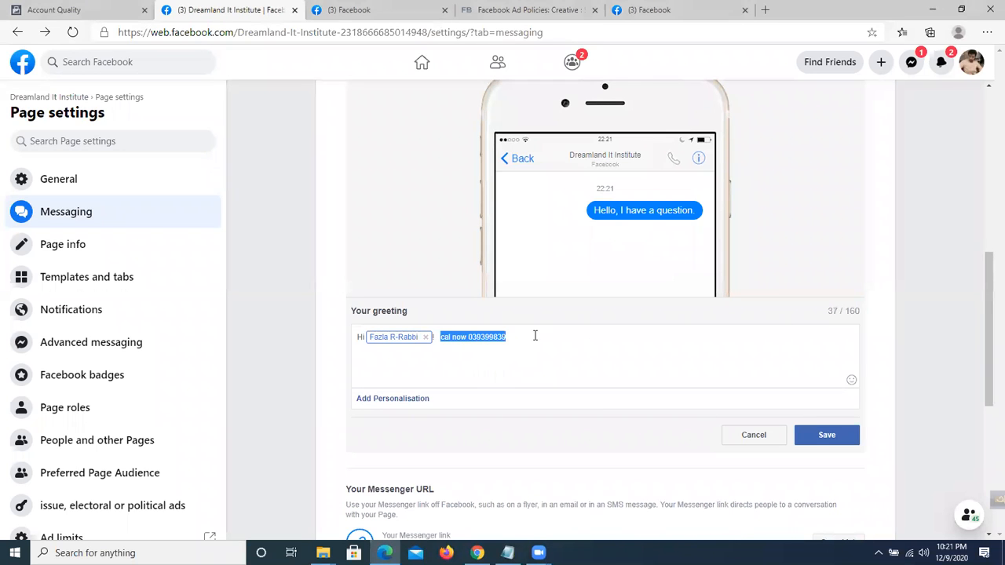
click(816, 435)
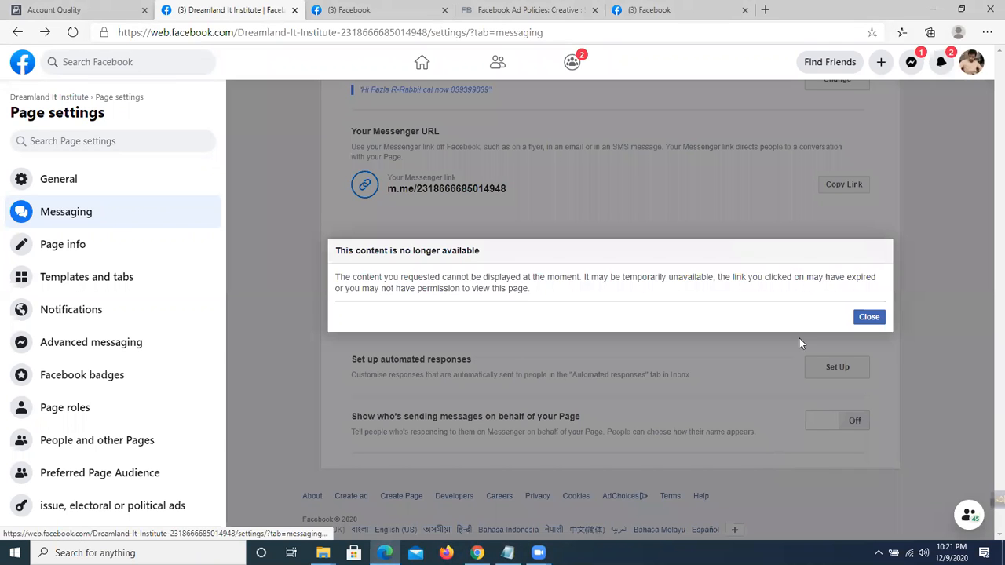
click(878, 318)
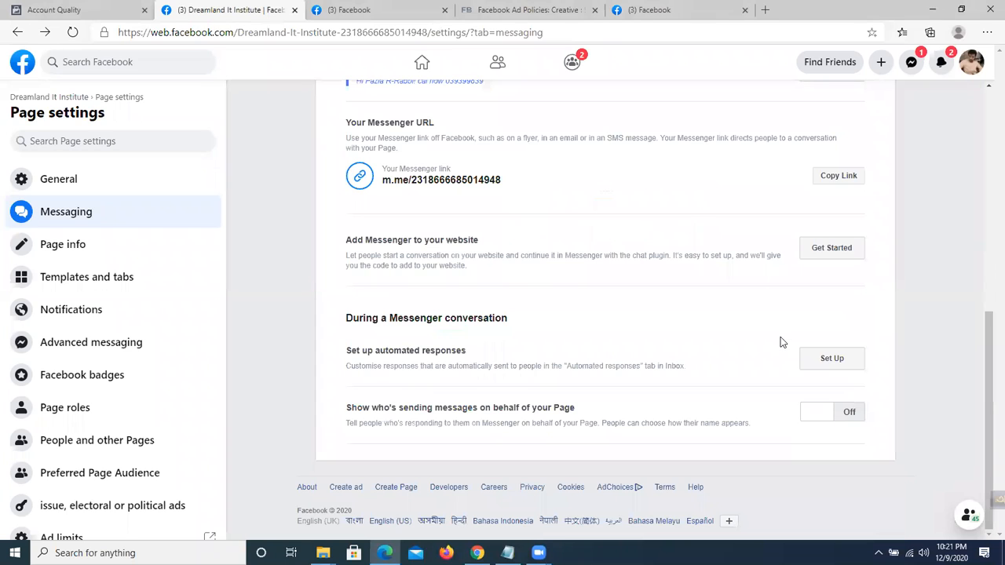
click(354, 553)
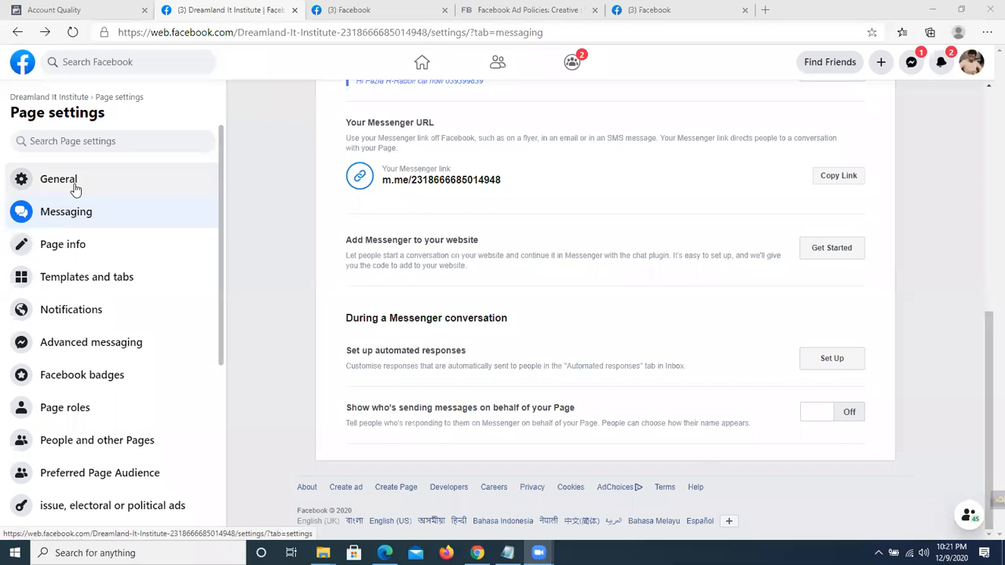
Open Page info and check the Dreamland it & Software Page's username in another tab.
click(66, 242)
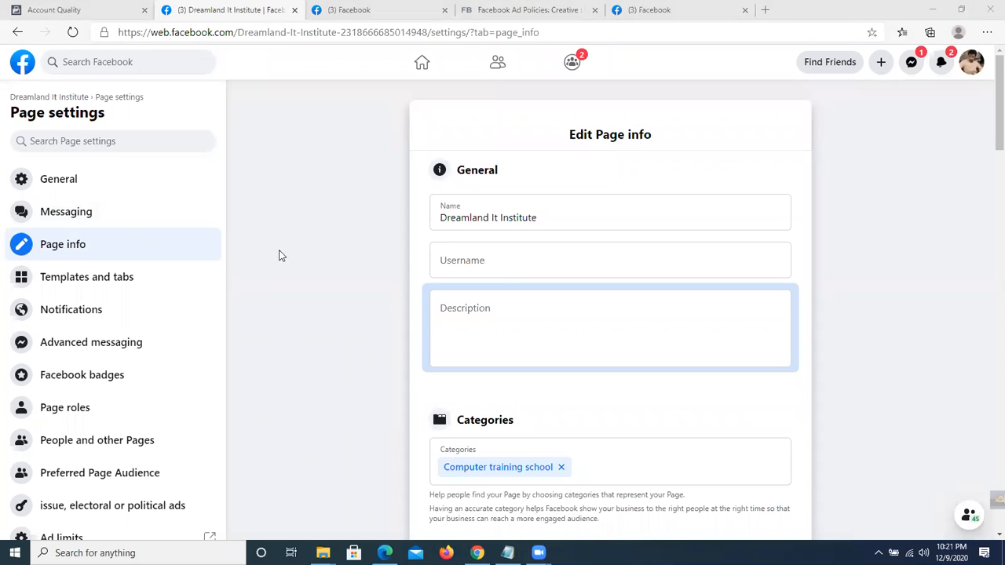
scroll(281, 253, down, 1)
click(516, 180)
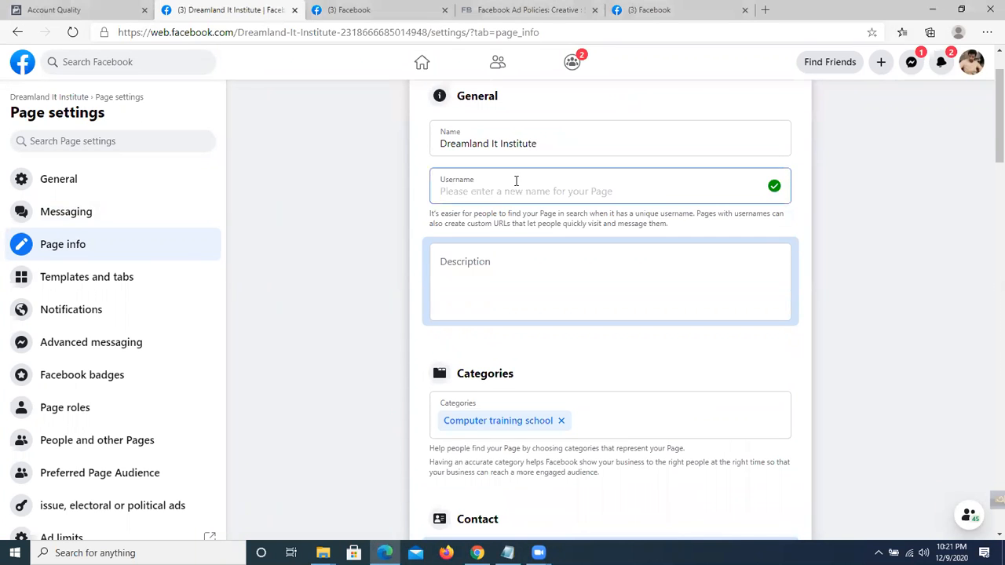
click(350, 9)
click(69, 345)
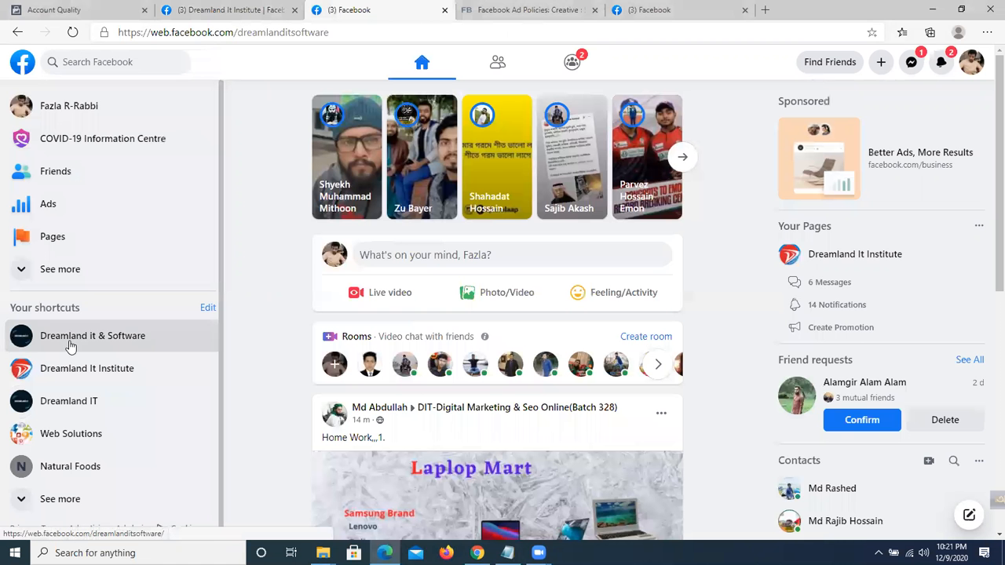
drag(239, 32, 330, 33)
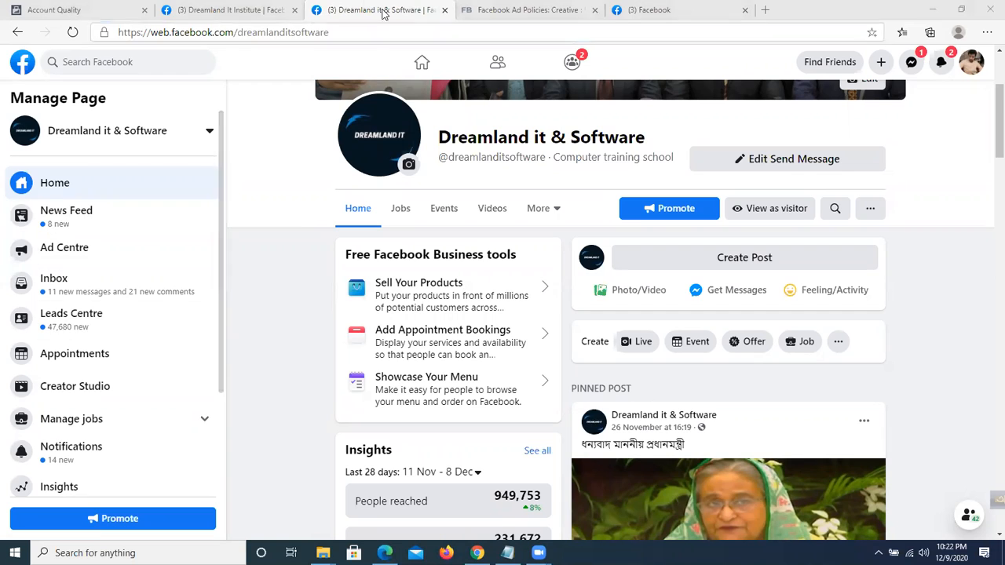
click(232, 8)
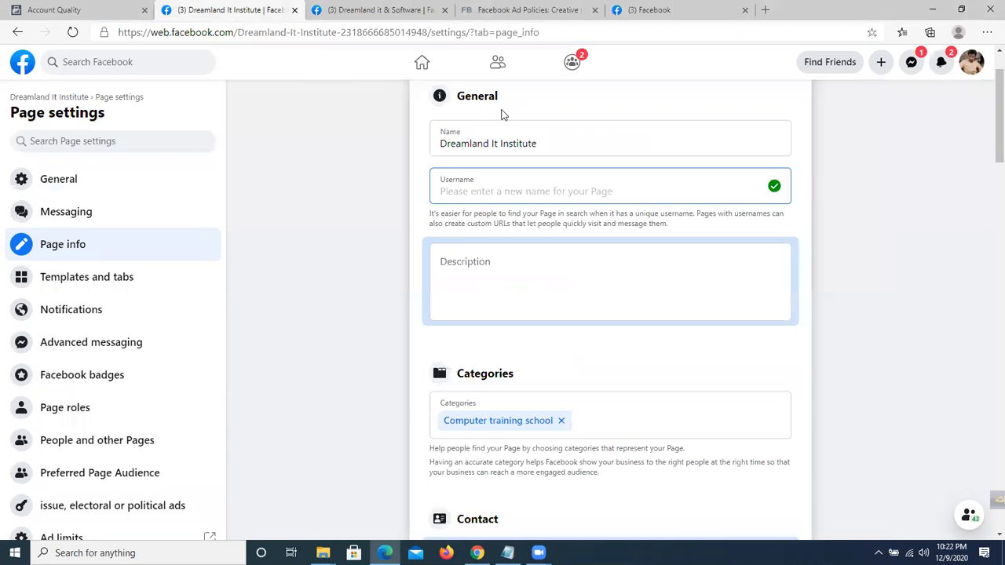
Try 'ditdit' as the Page username, which is reported as taken.
click(496, 192)
text(ditdit)
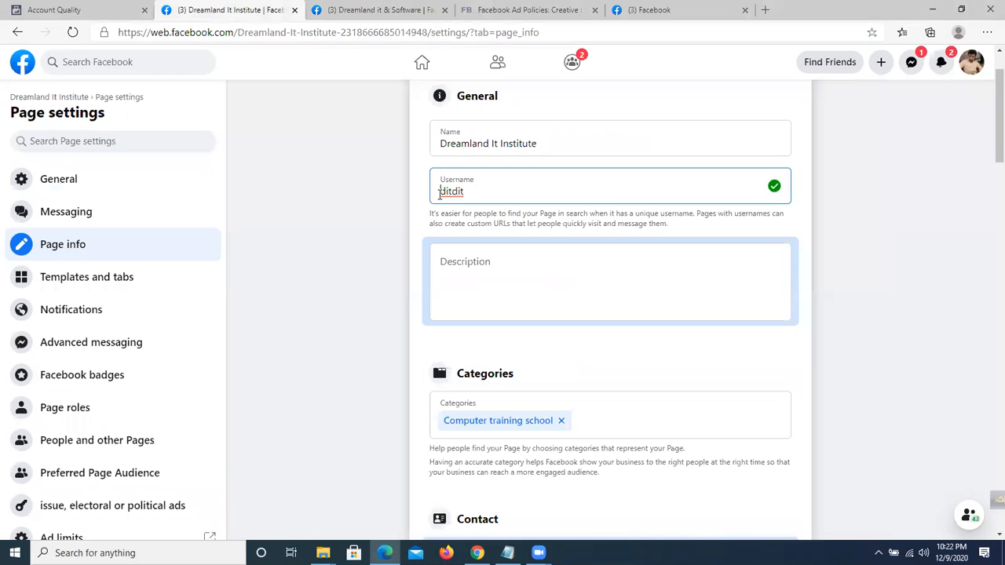
drag(477, 193, 448, 192)
scroll(620, 197, down, 1)
Type 'jjjjjj' as a placeholder Page description.
click(554, 205)
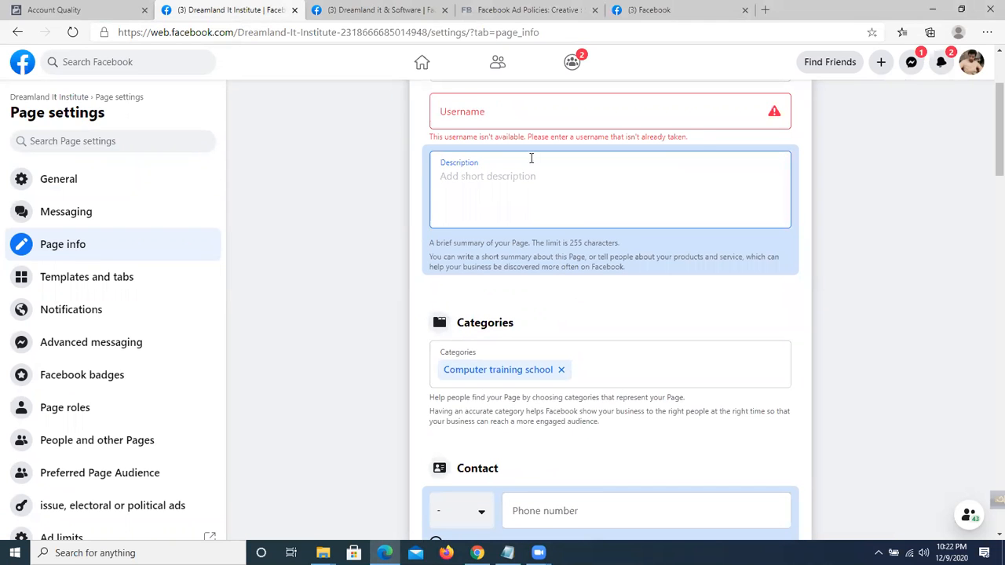
click(575, 247)
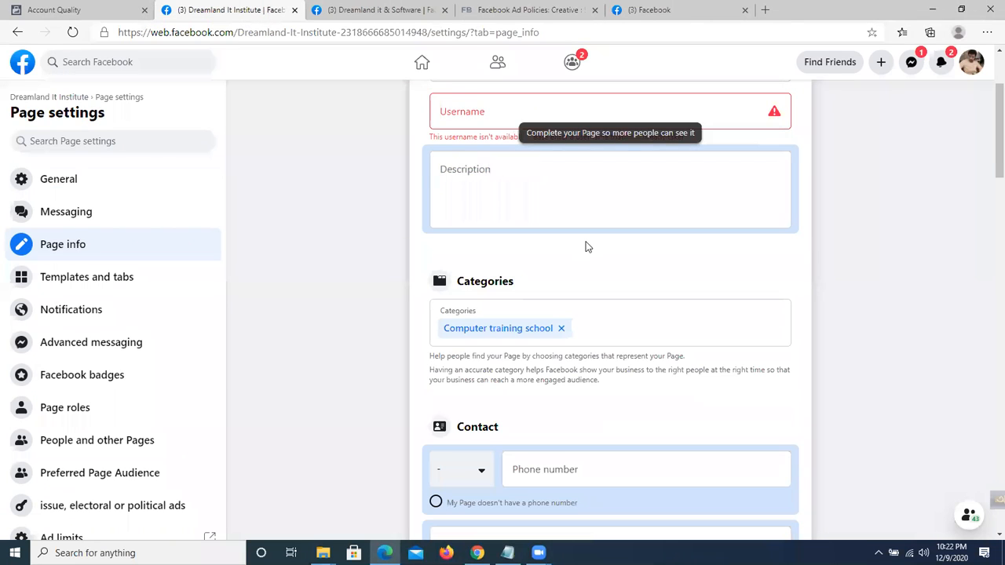
click(543, 196)
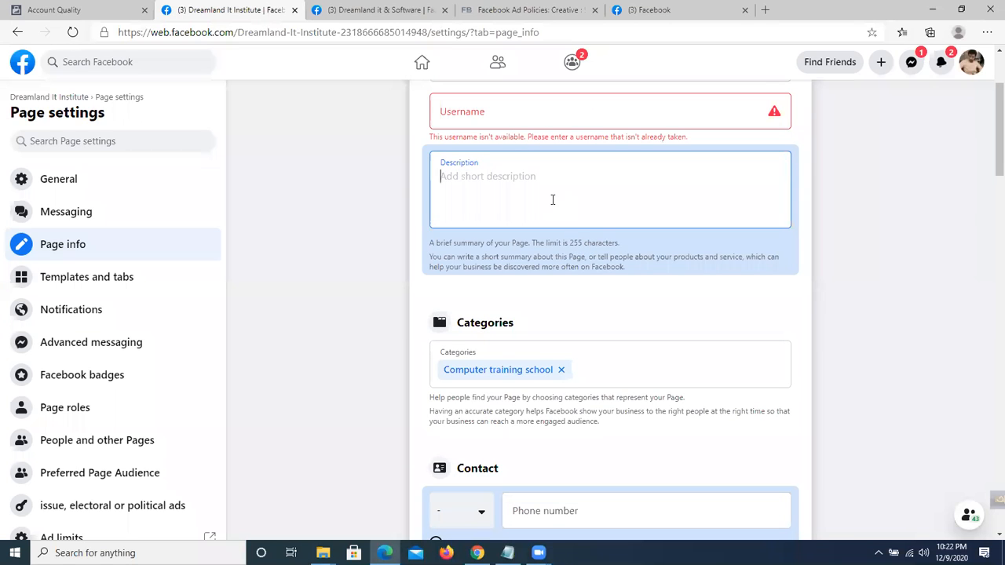
click(490, 191)
text(jjjjjj)
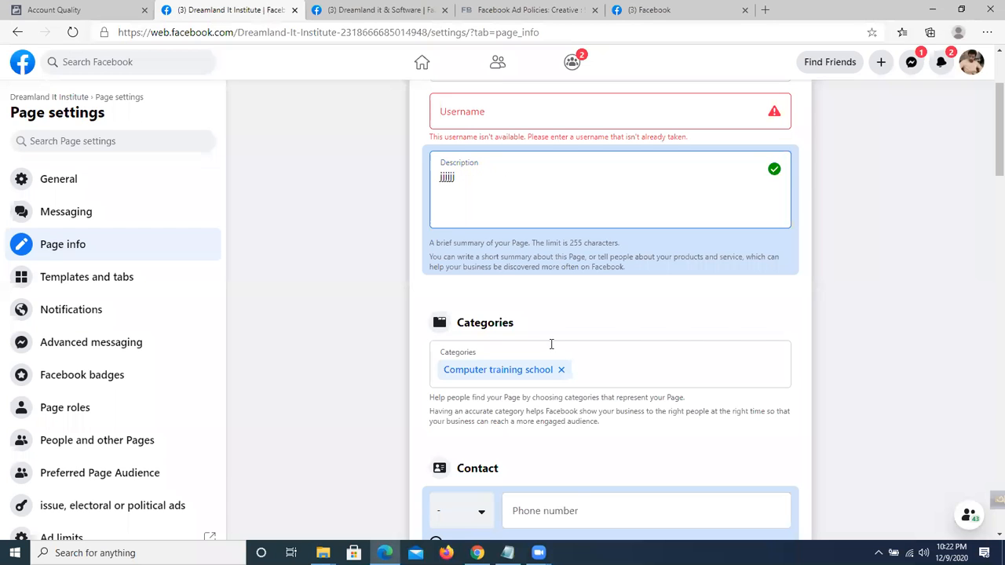
scroll(552, 344, down, 1)
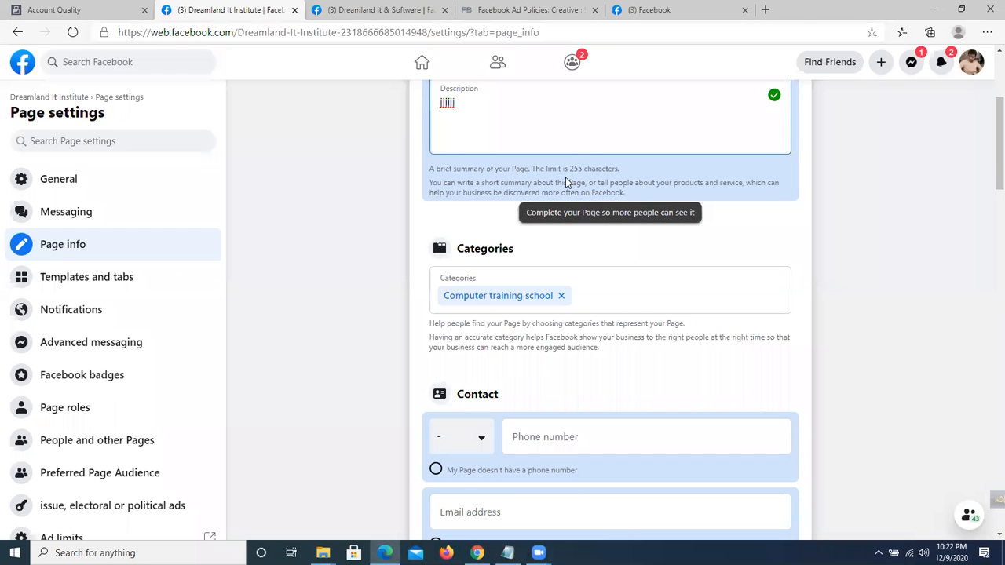
scroll(570, 183, up, 1)
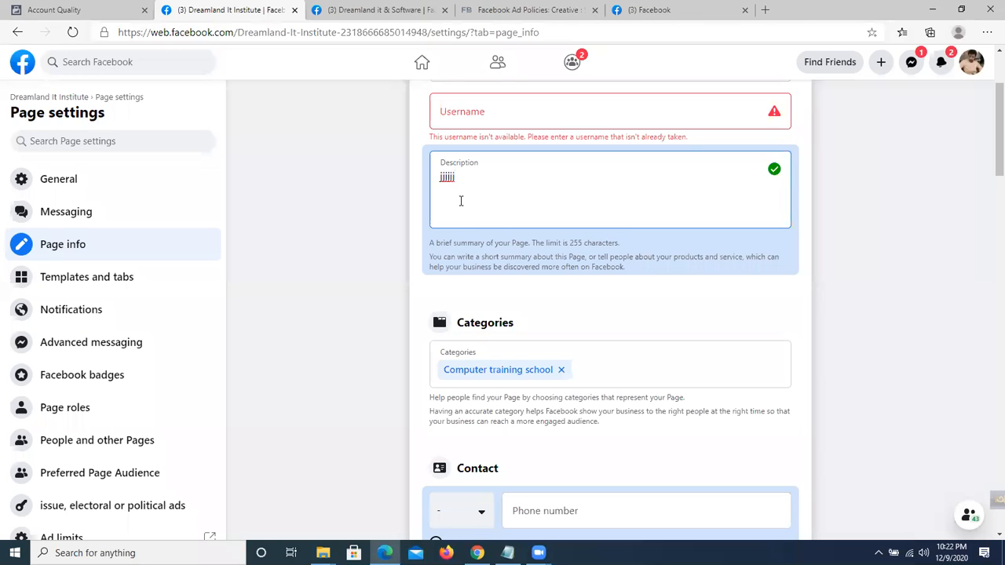
scroll(502, 259, down, 1)
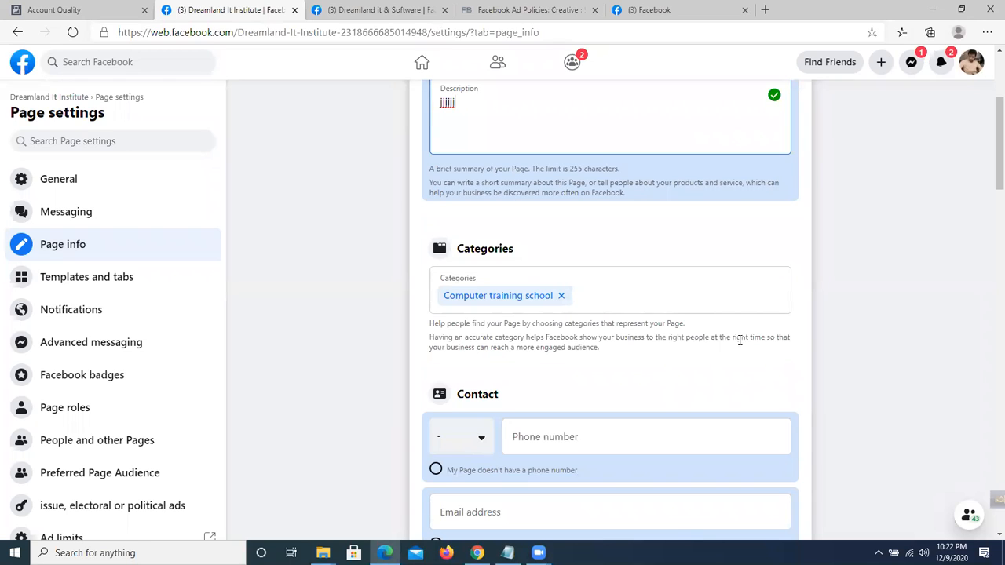
scroll(397, 255, up, 3)
Recheck the Dreamland it & Software Page's web address, then return to Page info.
click(366, 10)
scroll(299, 102, up, 1)
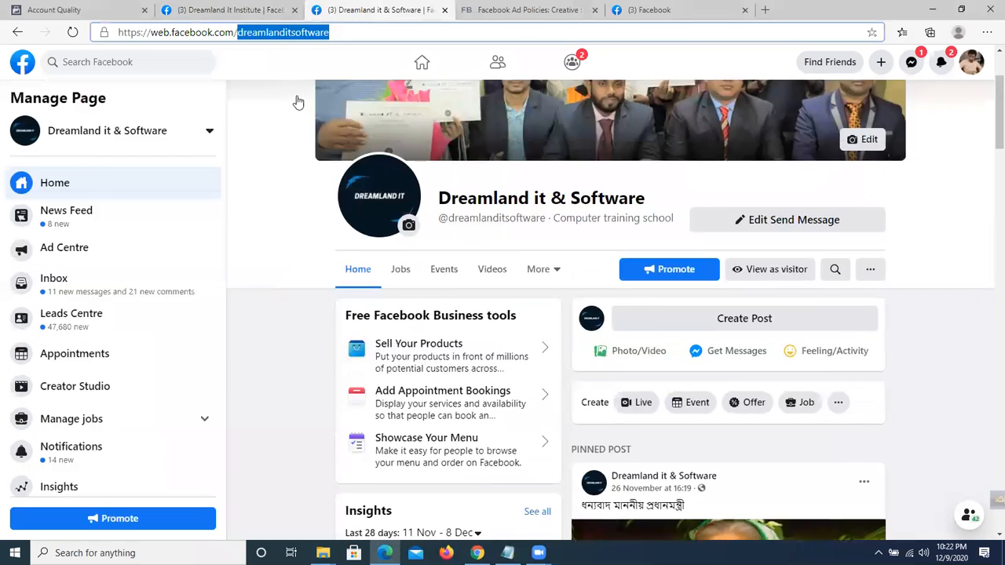
scroll(298, 102, up, 1)
click(299, 102)
mouse_move(238, 34)
mouse_down()
mouse_move(341, 37)
mouse_move(236, 34)
mouse_up()
click(359, 35)
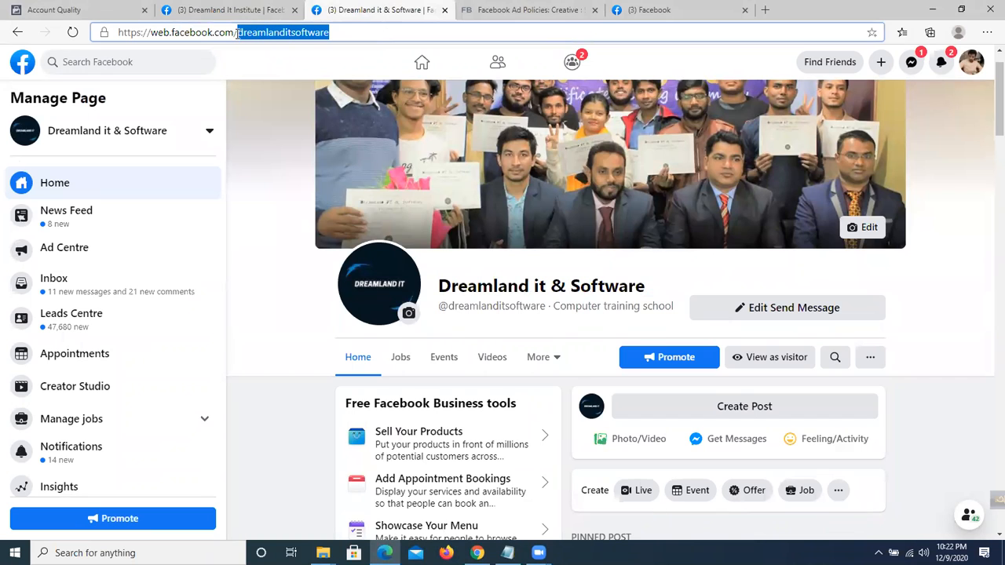
click(350, 35)
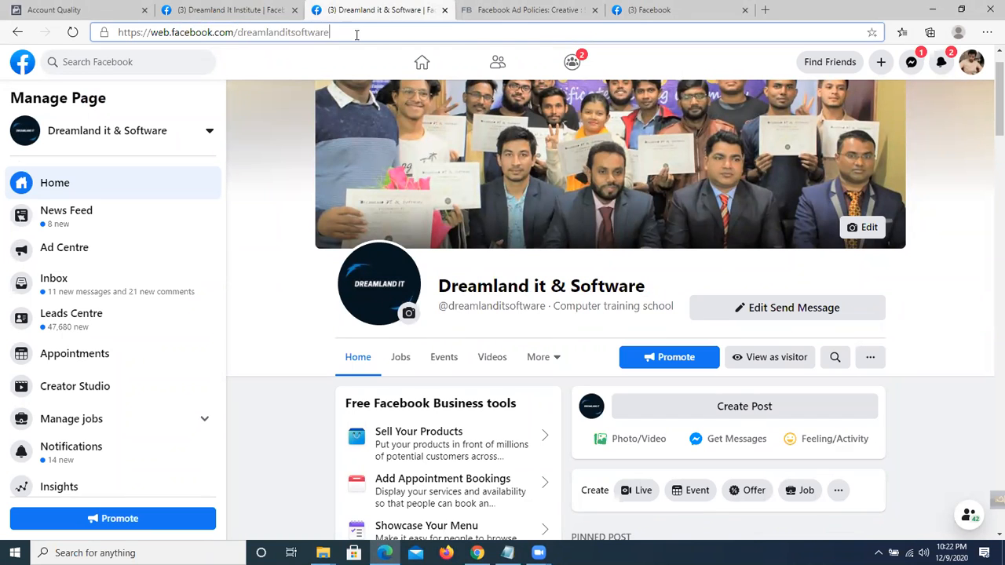
click(235, 9)
Type and delete the 'ditdit' username, save the description, and minimise the chat.
click(464, 252)
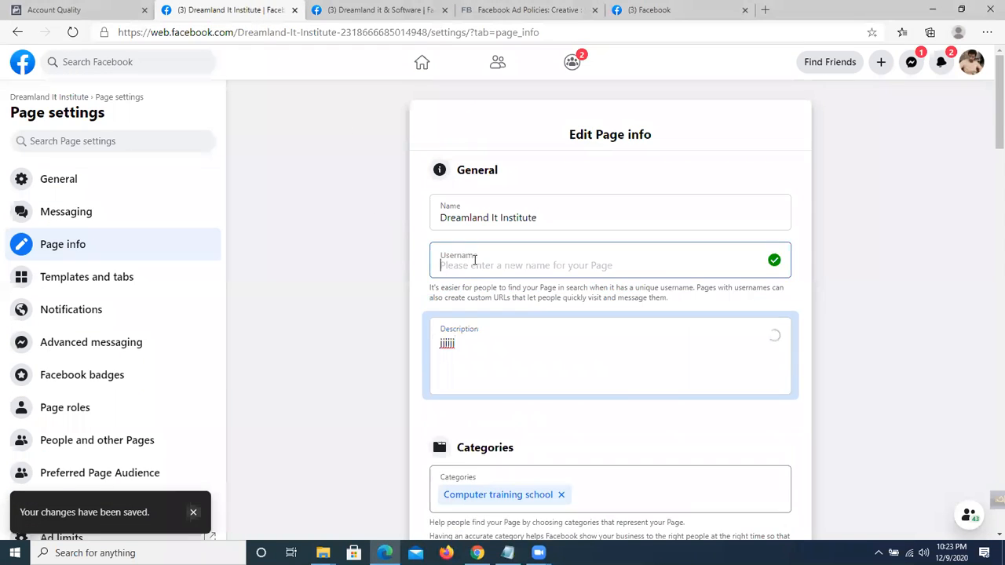
text(ditdit)
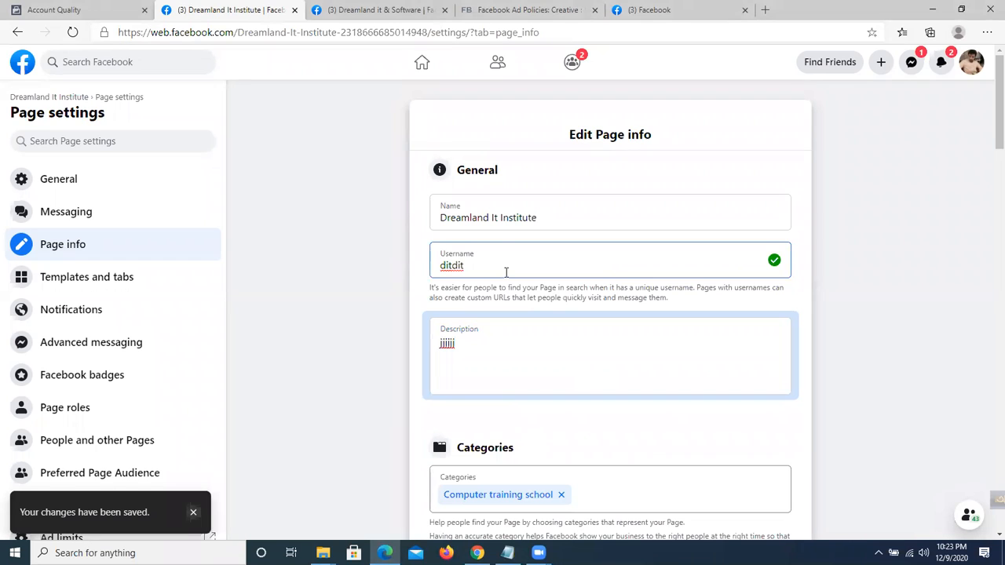
drag(469, 267, 434, 265)
scroll(344, 305, down, 2)
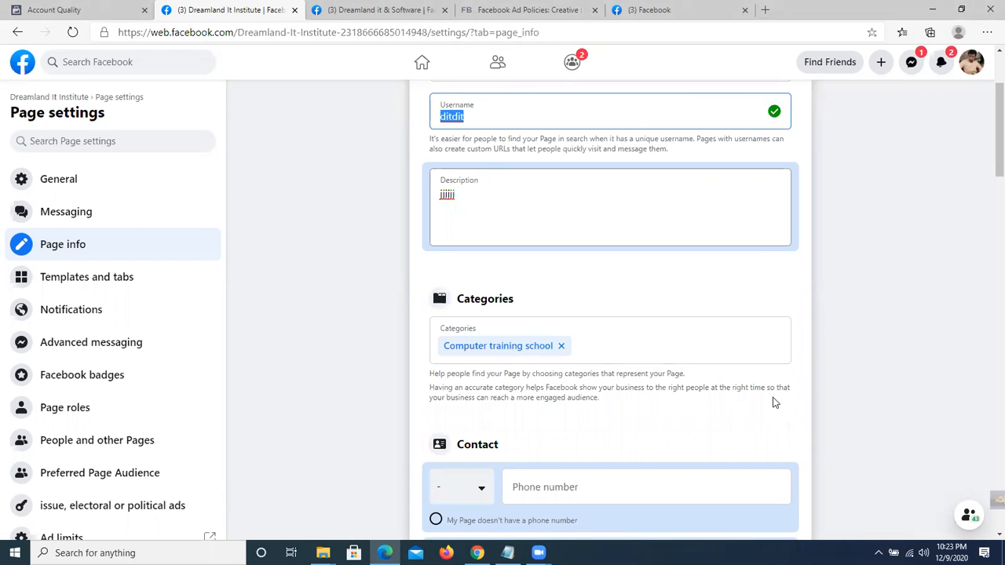
key(BackSpace)
scroll(489, 348, up, 2)
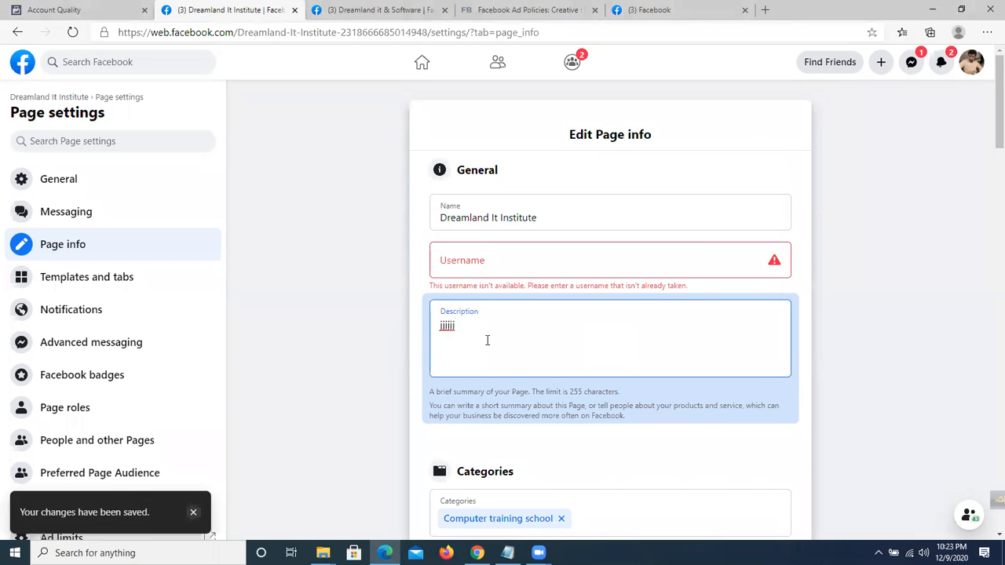
scroll(487, 340, down, 1)
key(ctrl+a)
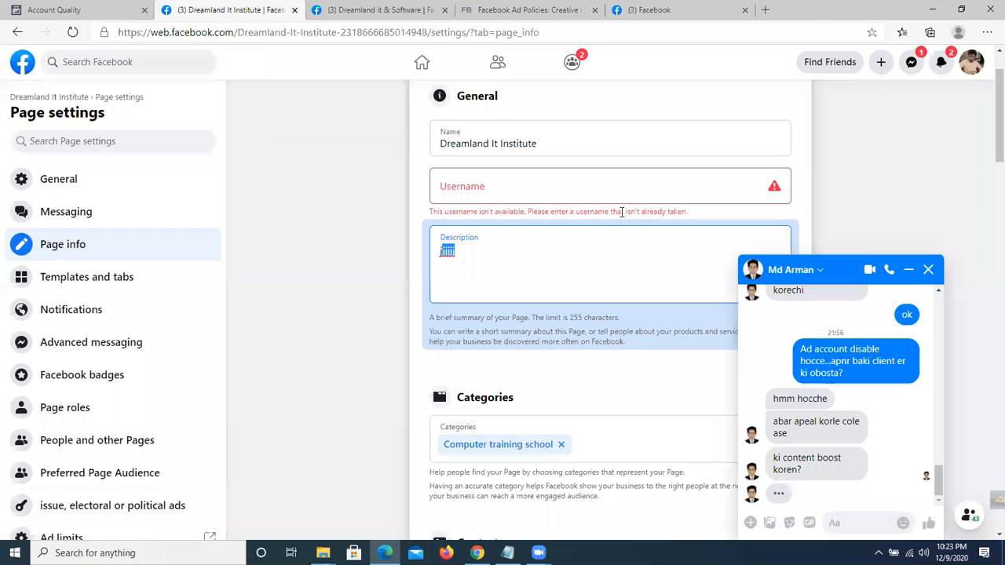
click(508, 553)
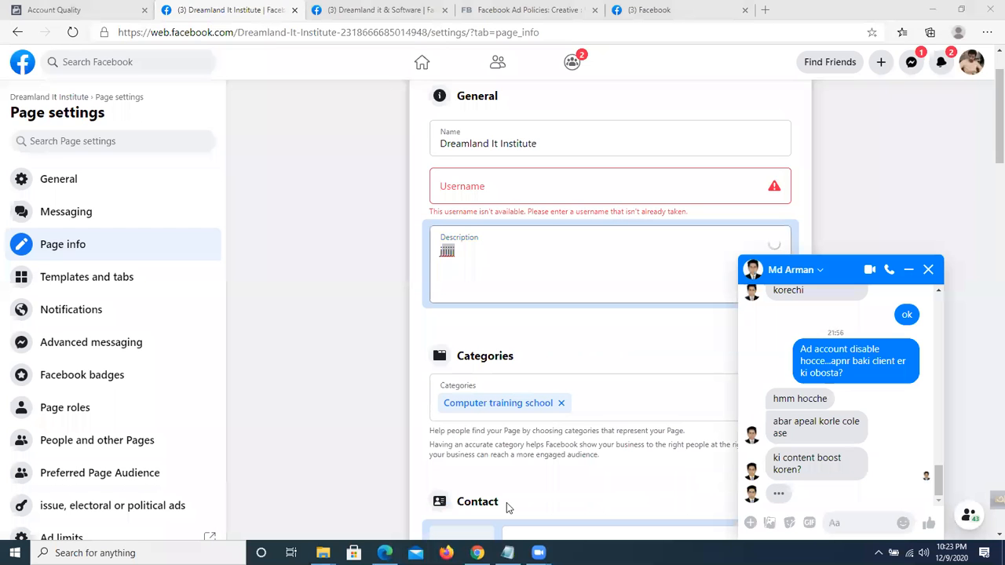
click(909, 269)
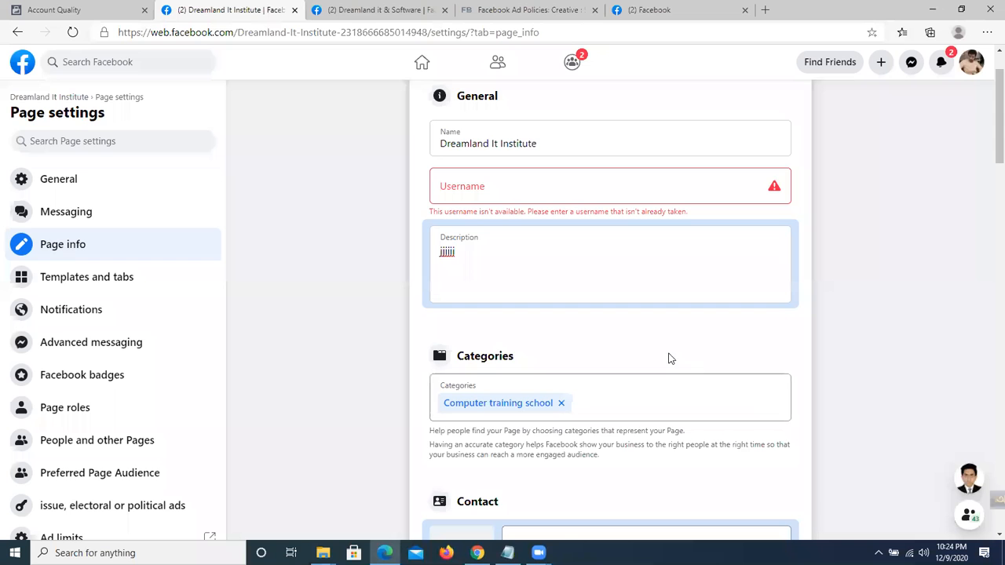
scroll(572, 276, down, 3)
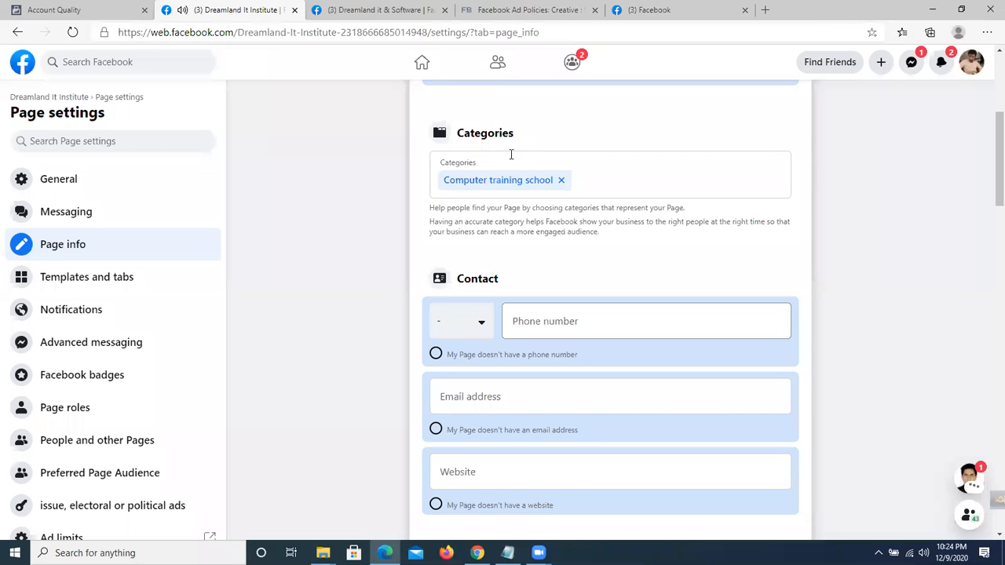
scroll(511, 155, up, 1)
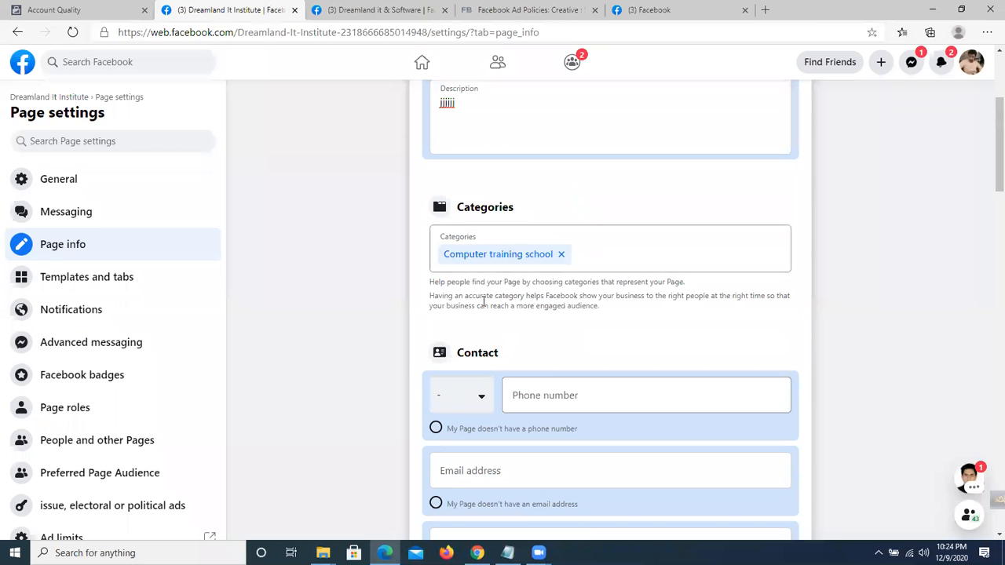
click(582, 253)
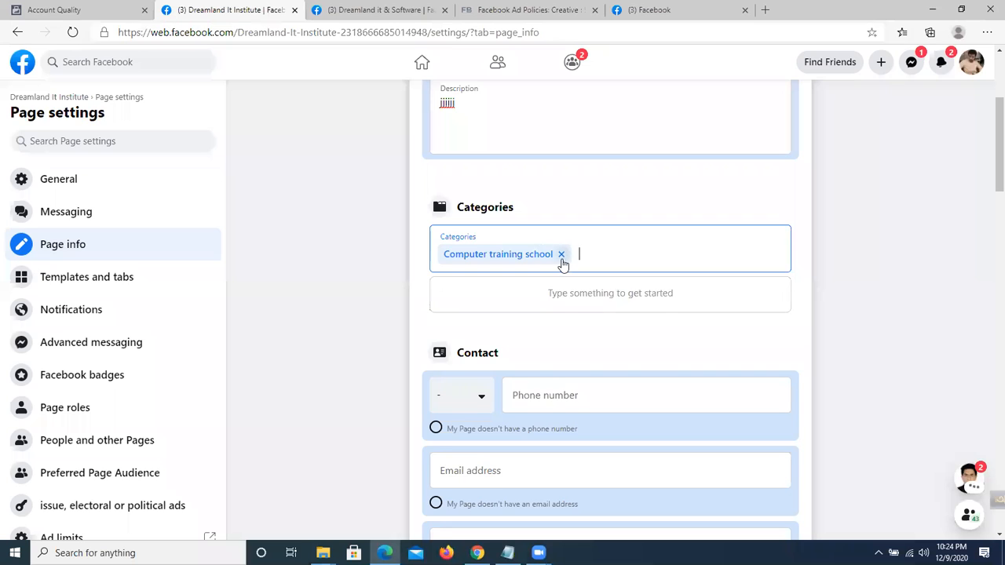
click(562, 264)
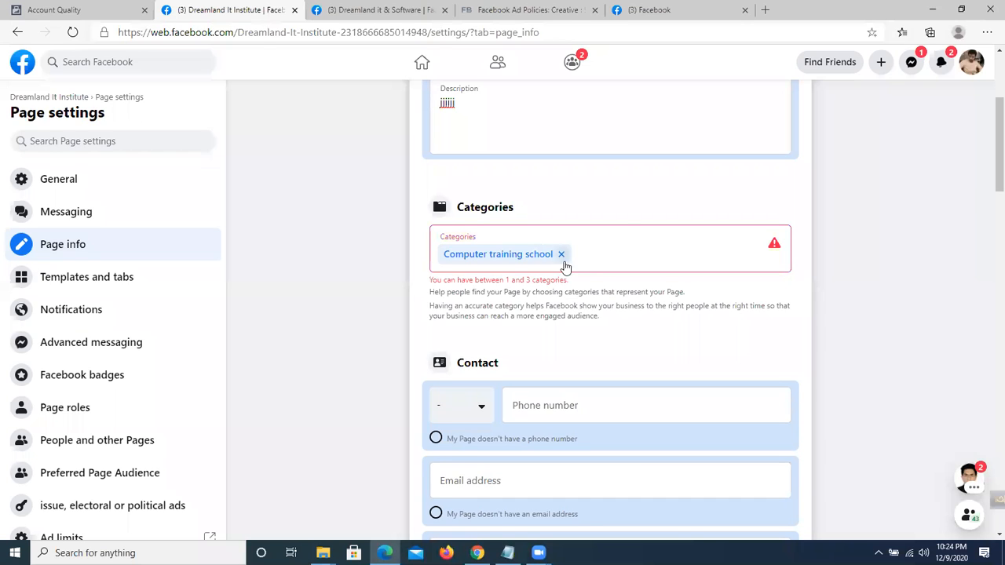
click(597, 248)
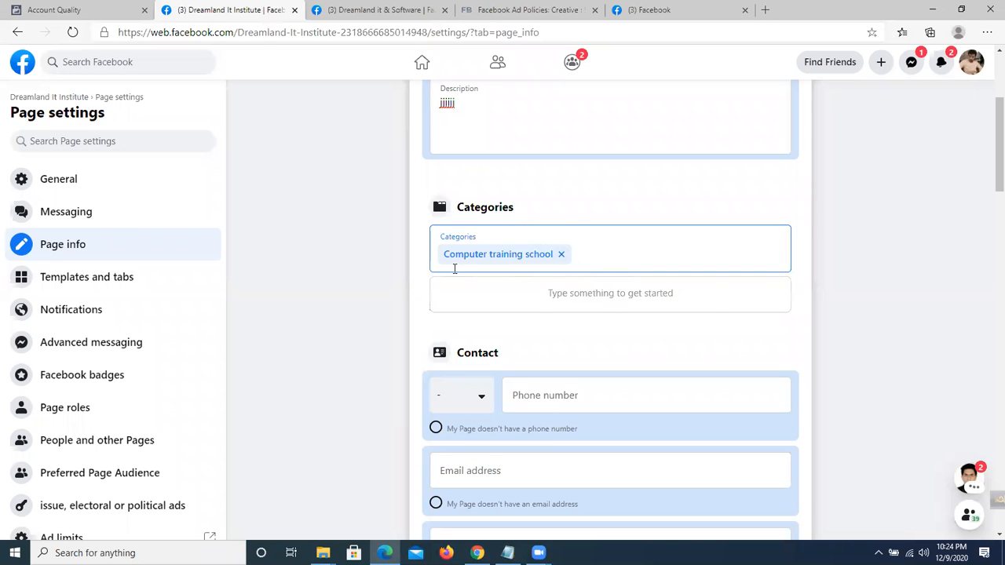
scroll(450, 358, down, 1)
scroll(450, 358, down, 1)
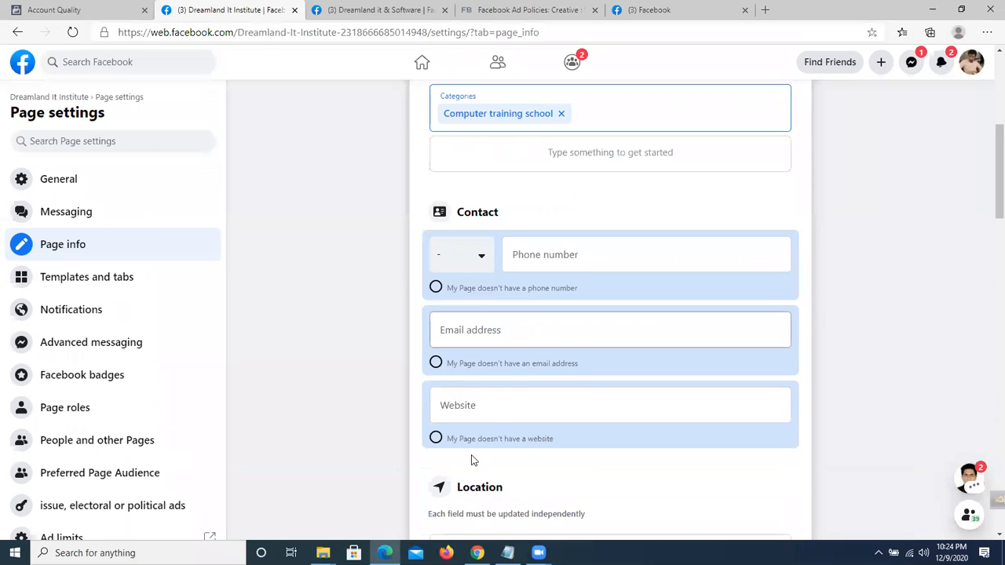
Set the Page phone number with the Bangladesh (+880) country code.
scroll(334, 313, down, 1)
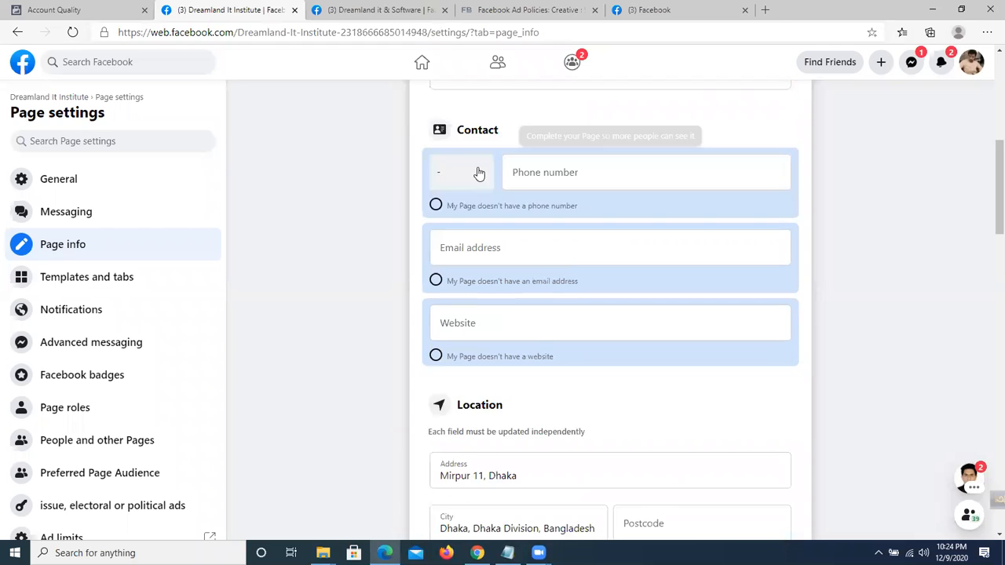
click(480, 177)
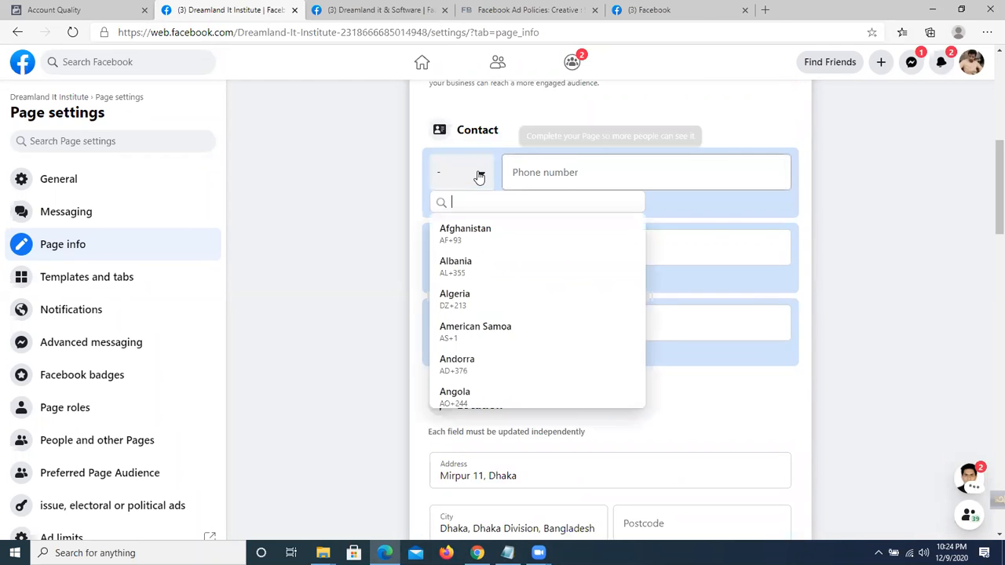
text(ban)
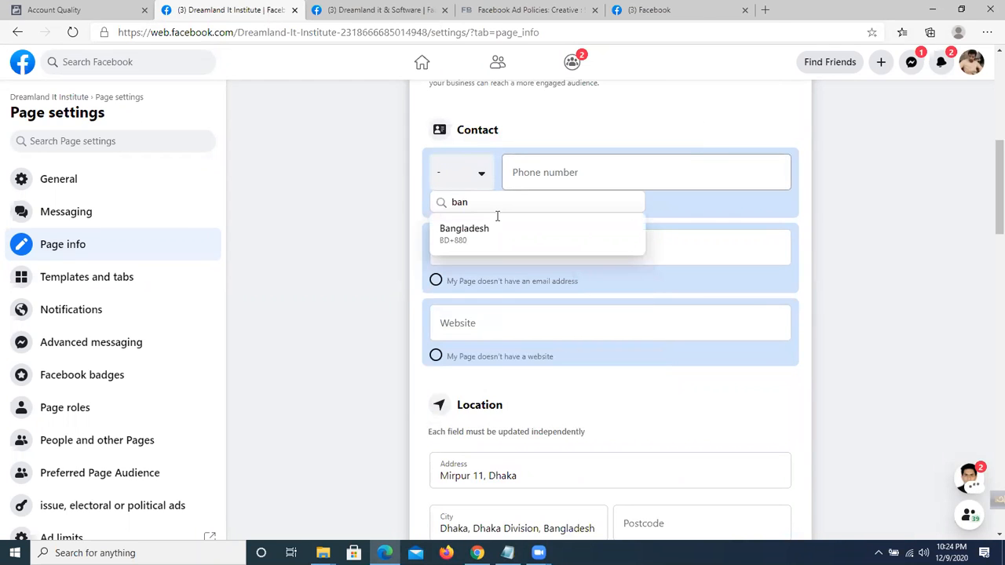
click(590, 176)
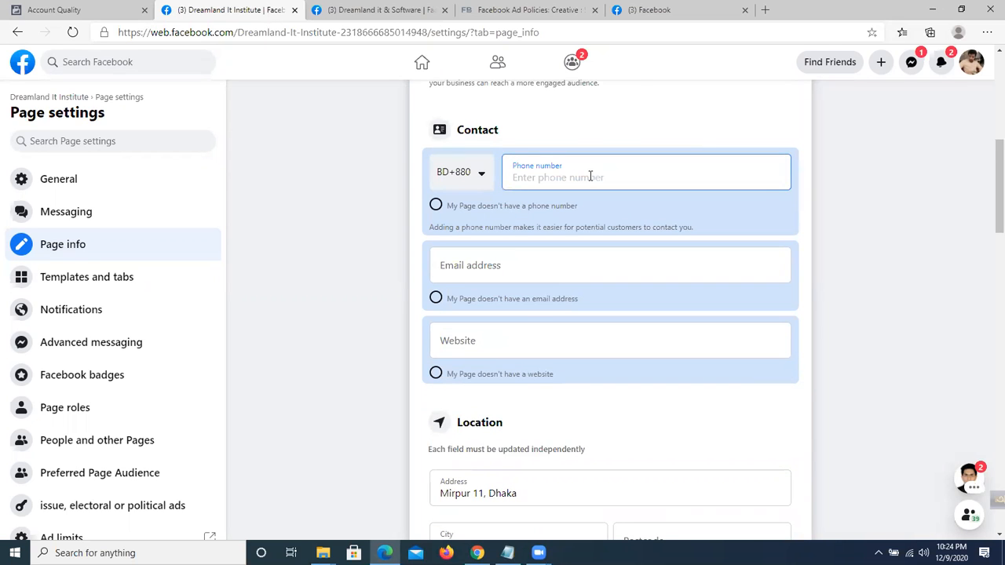
text(66666666)
Clear the suggested email and mark that the Page has no email address.
click(531, 264)
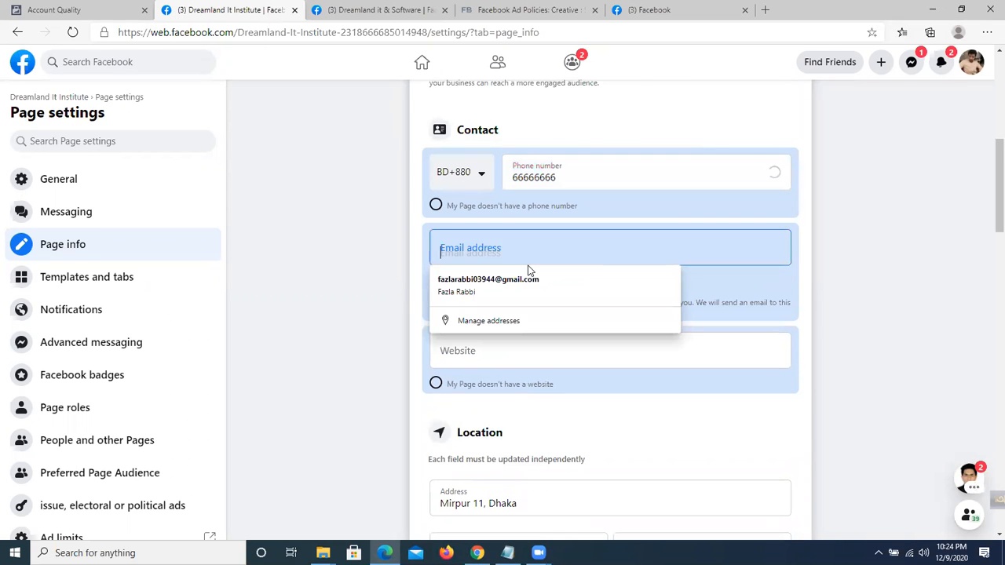
click(501, 284)
drag(605, 253, 405, 242)
click(374, 240)
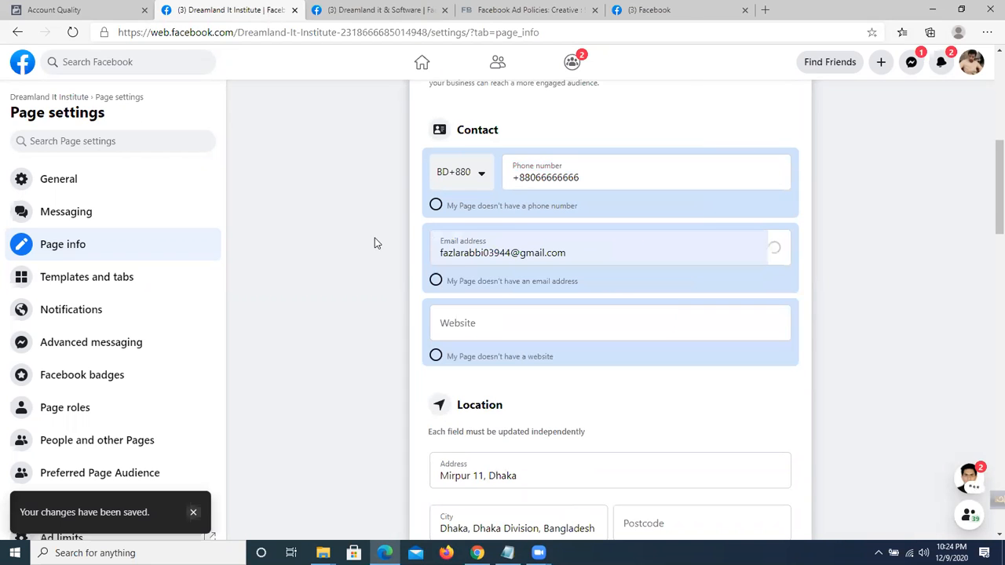
click(438, 282)
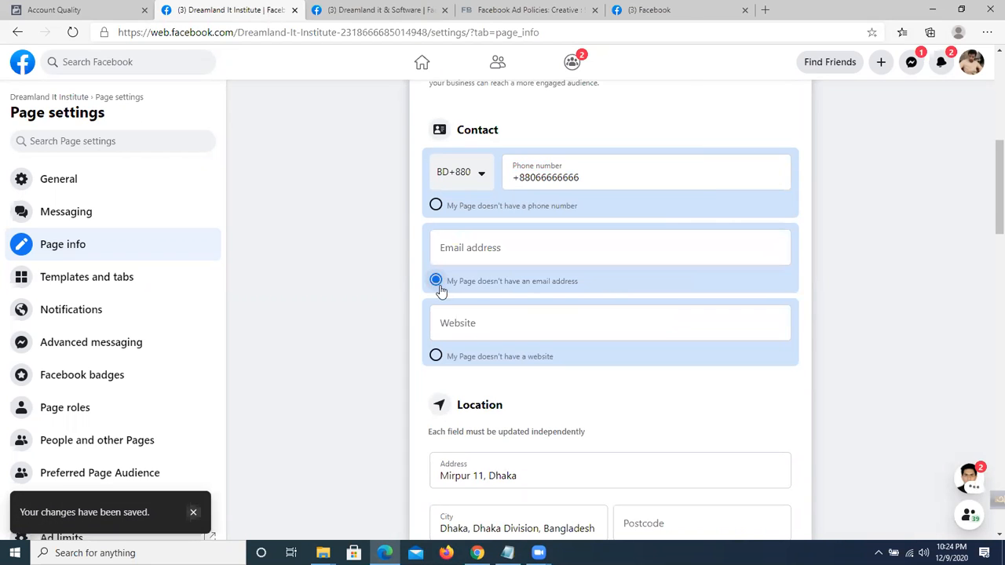
Enter website.com as the Page's website.
click(471, 325)
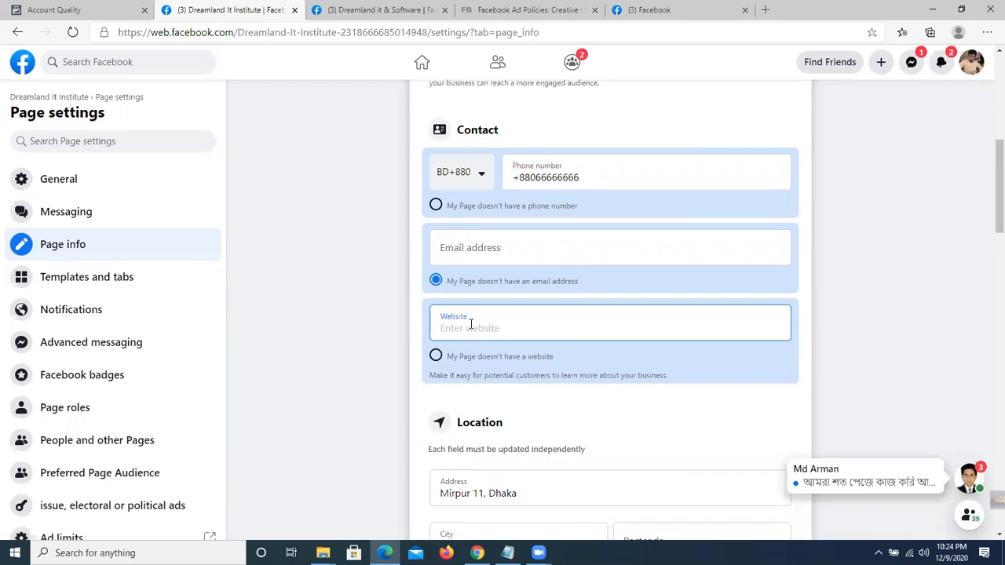
text(website.com)
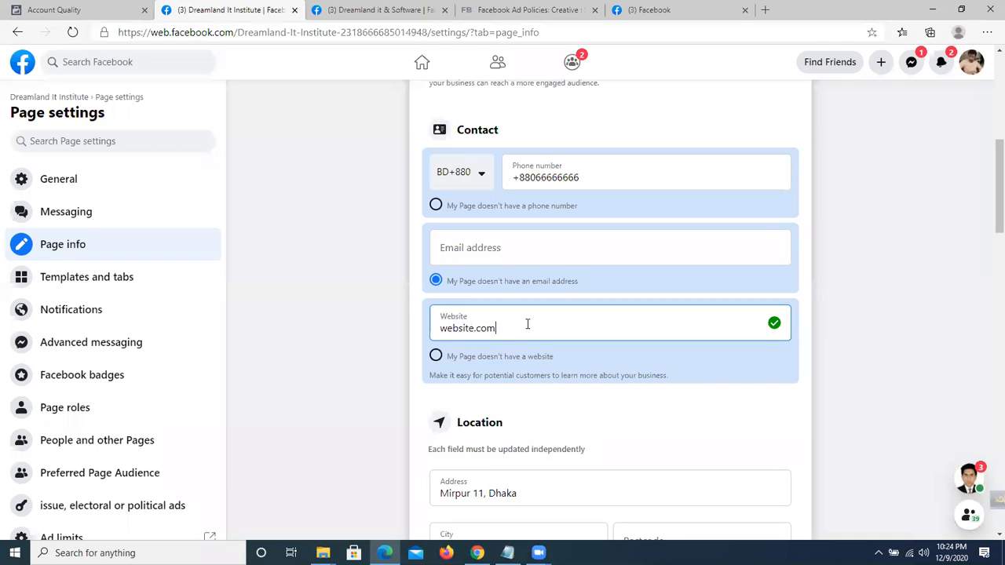
drag(527, 323, 385, 333)
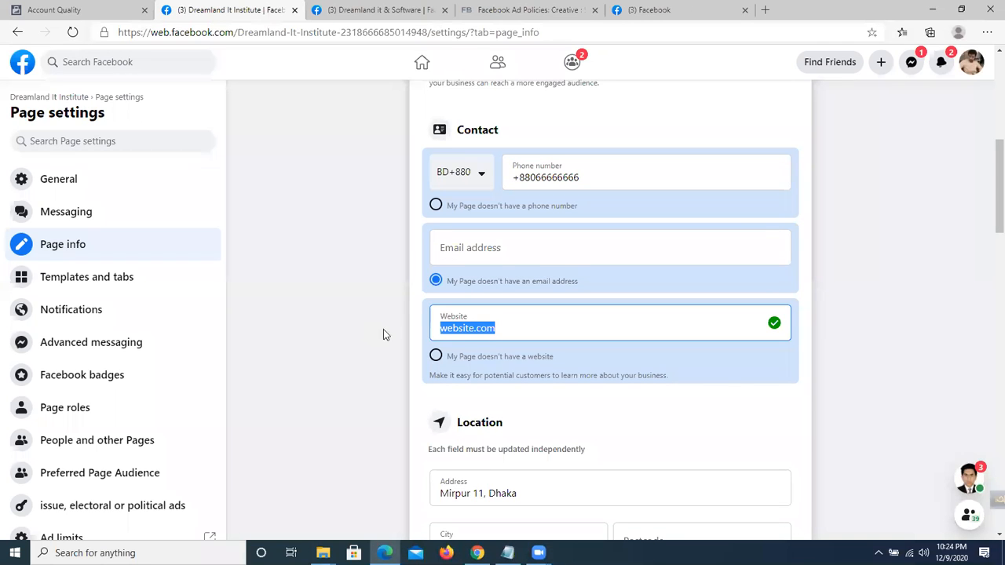
scroll(810, 396, down, 4)
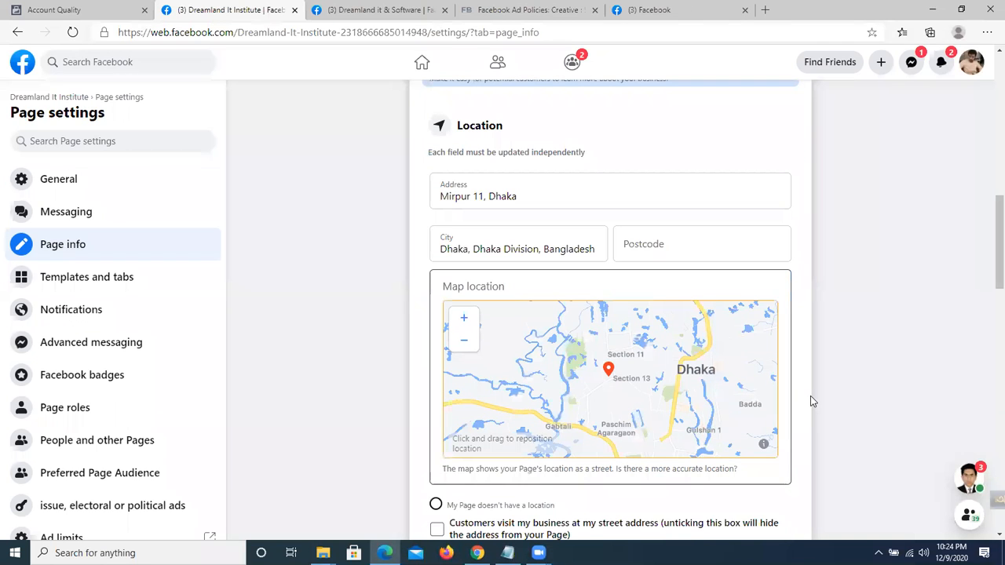
Go past the street address and city fields to Postcode and enter the postcode.
click(519, 201)
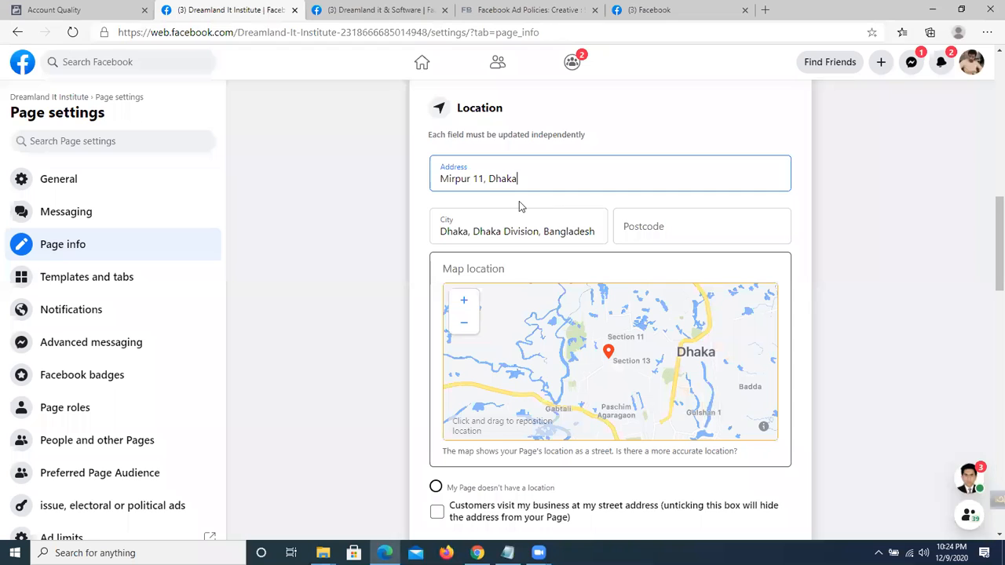
click(502, 179)
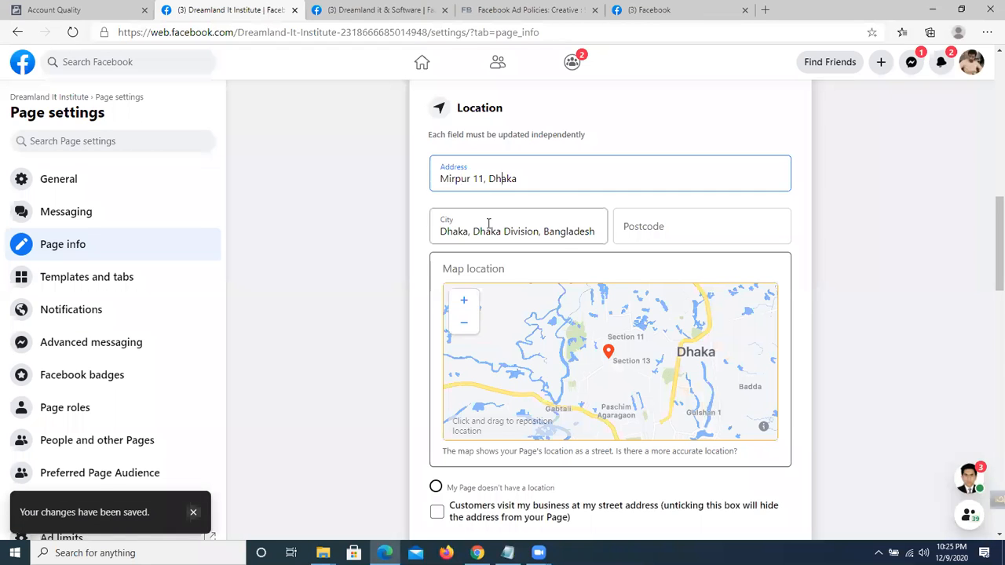
click(488, 223)
key(Tab)
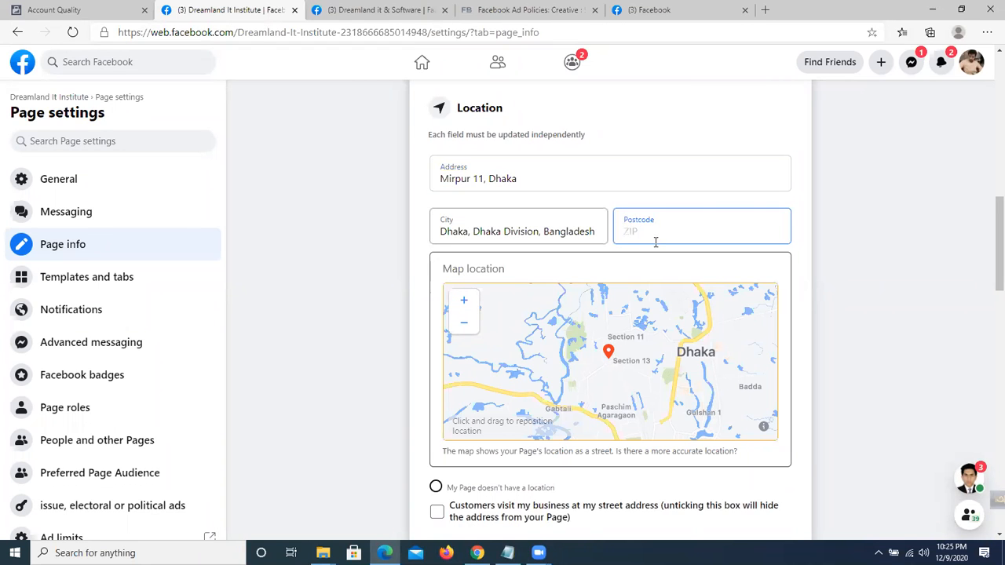
text(6666)
key(BackSpace)
key(BackSpace)
key(BackSpace)
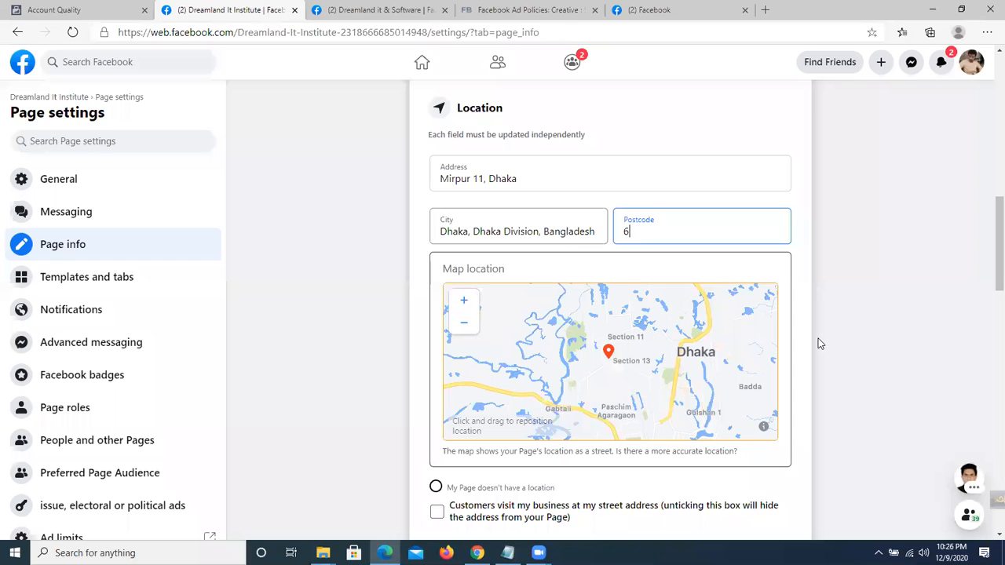
Commit the postcode entry so the Location details save.
click(821, 344)
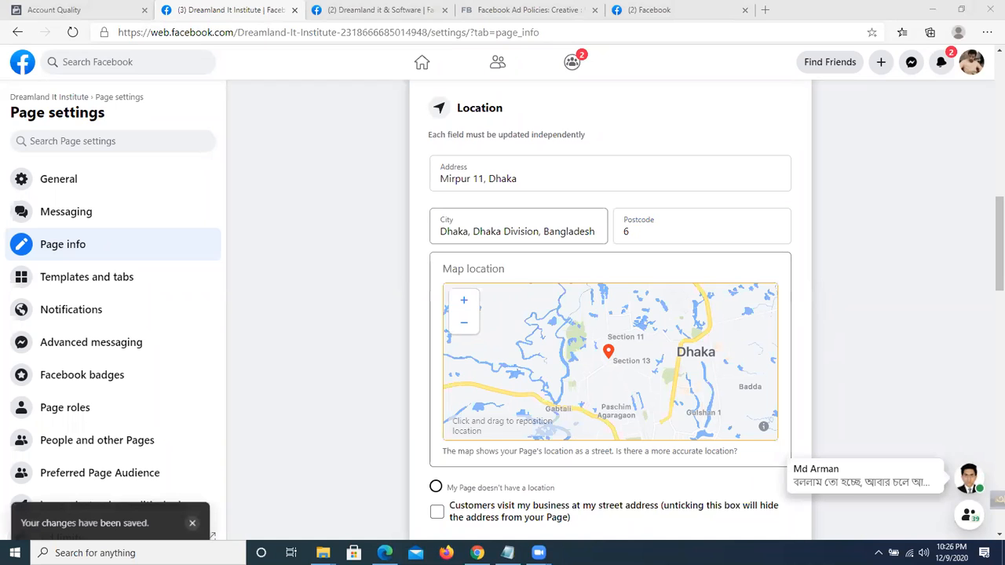
scroll(399, 355, down, 1)
click(646, 160)
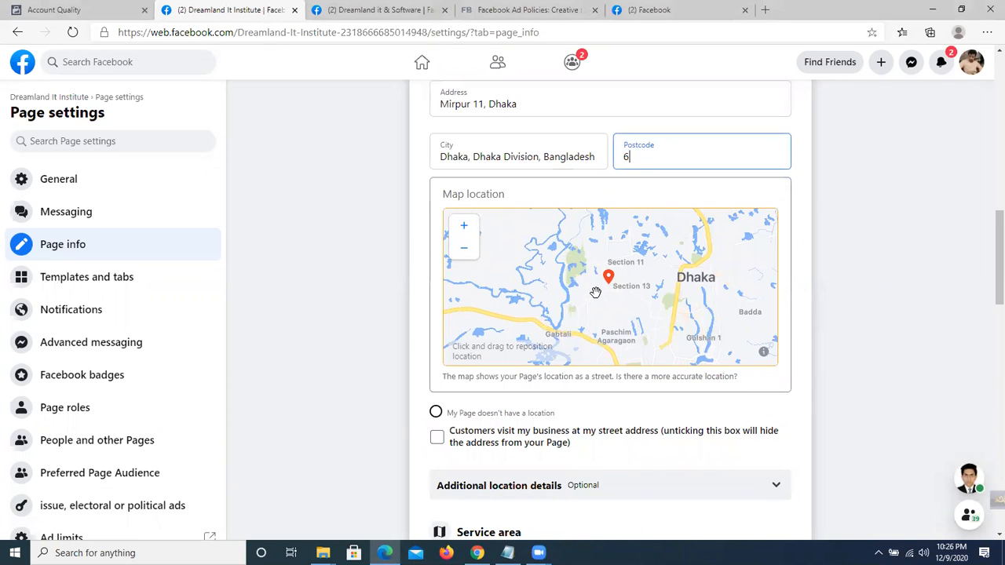
scroll(391, 282, up, 1)
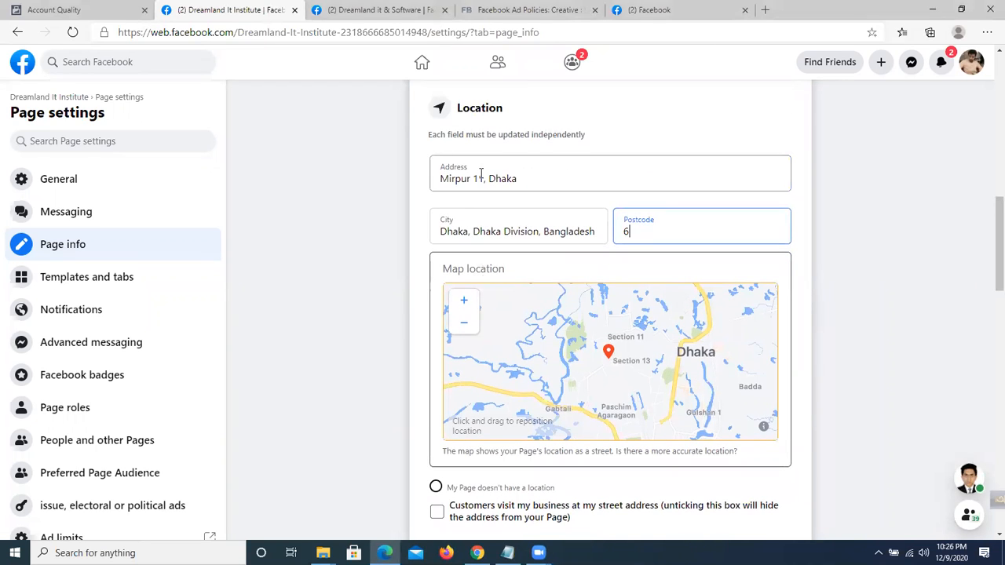
key(shift+Tab)
key(shift+Tab)
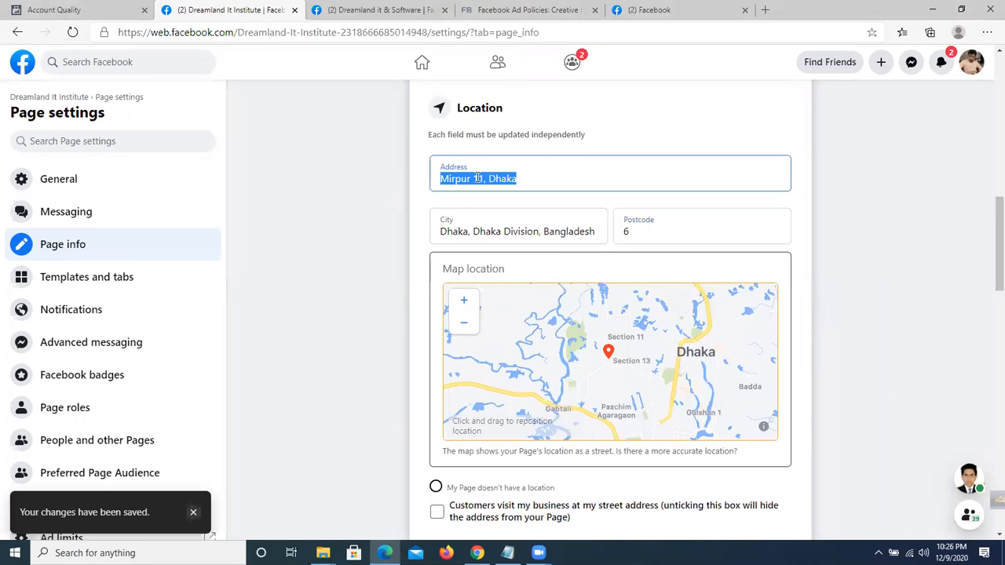
scroll(544, 203, down, 2)
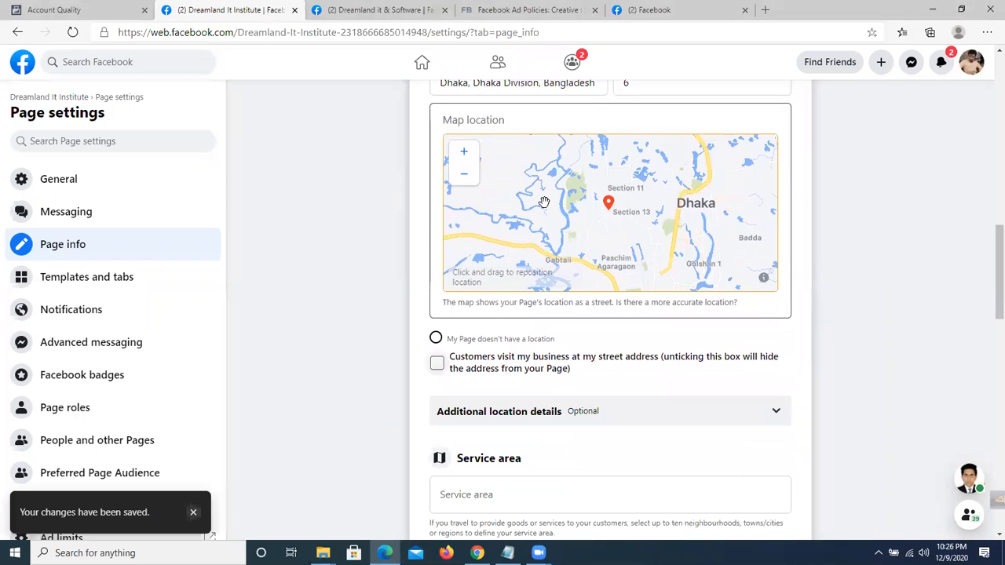
Zoom the map into Mirpur, Dhaka and drag the location pin up and right.
click(464, 152)
click(464, 151)
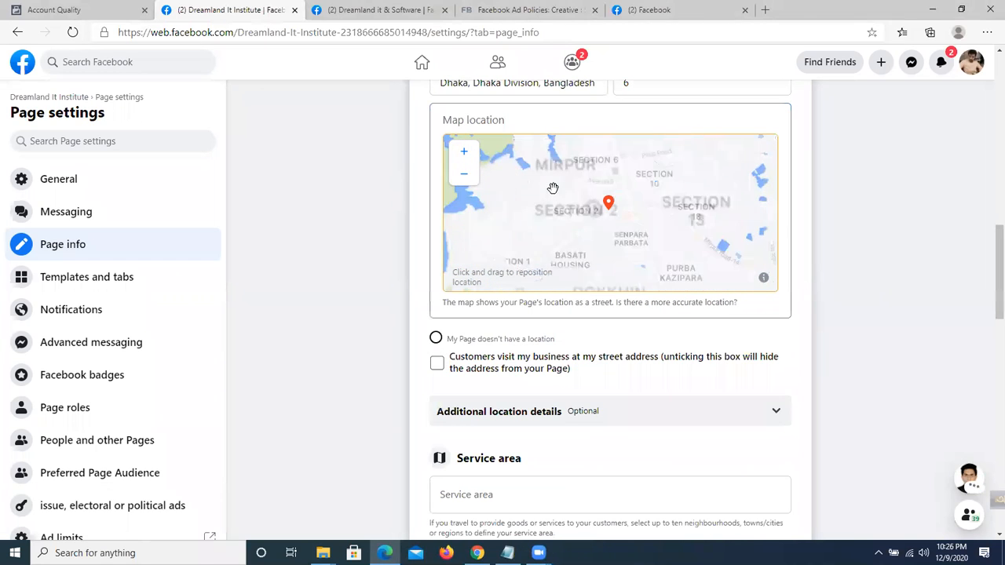
mouse_move(539, 209)
mouse_down()
mouse_move(529, 225)
mouse_move(538, 224)
mouse_up()
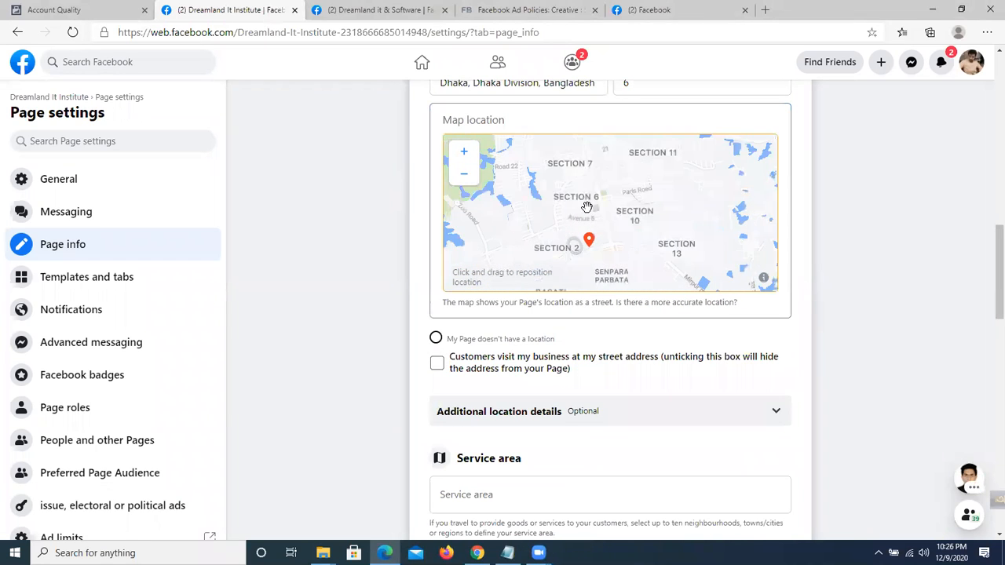
click(468, 153)
drag(589, 182, 599, 173)
drag(570, 275, 614, 263)
mouse_move(611, 223)
mouse_down()
mouse_move(603, 174)
mouse_move(669, 180)
mouse_move(669, 159)
mouse_up()
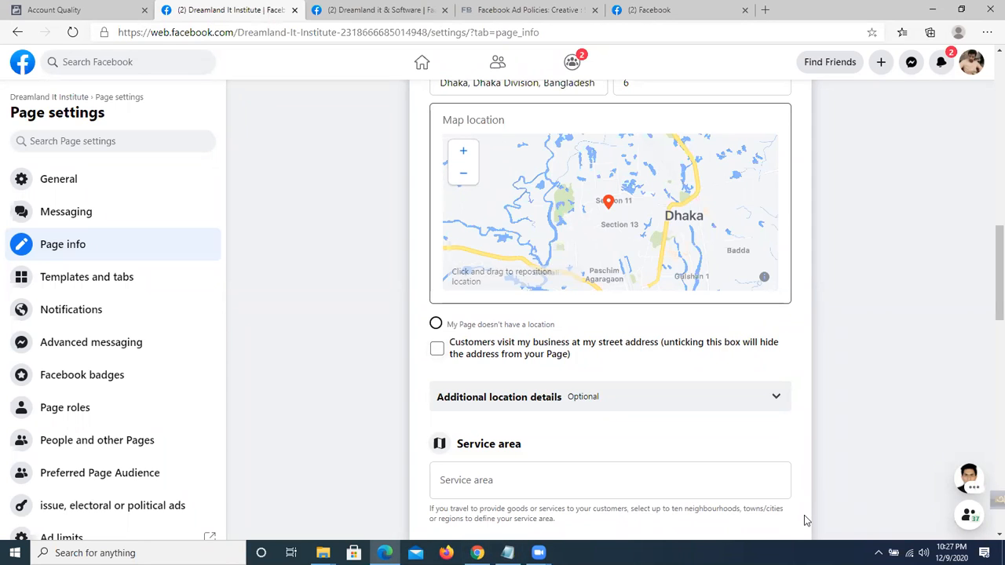
scroll(544, 304, down, 2)
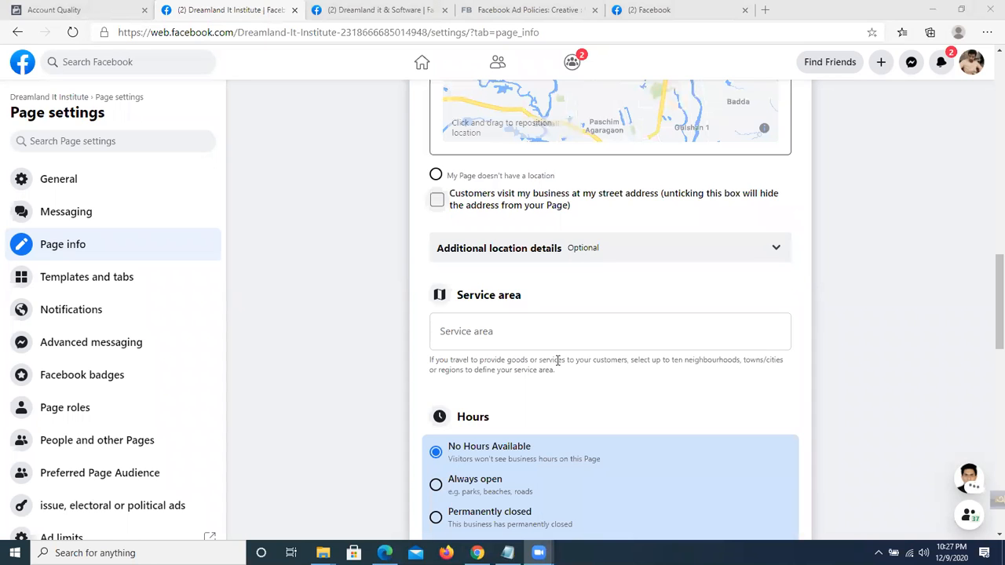
scroll(560, 370, down, 2)
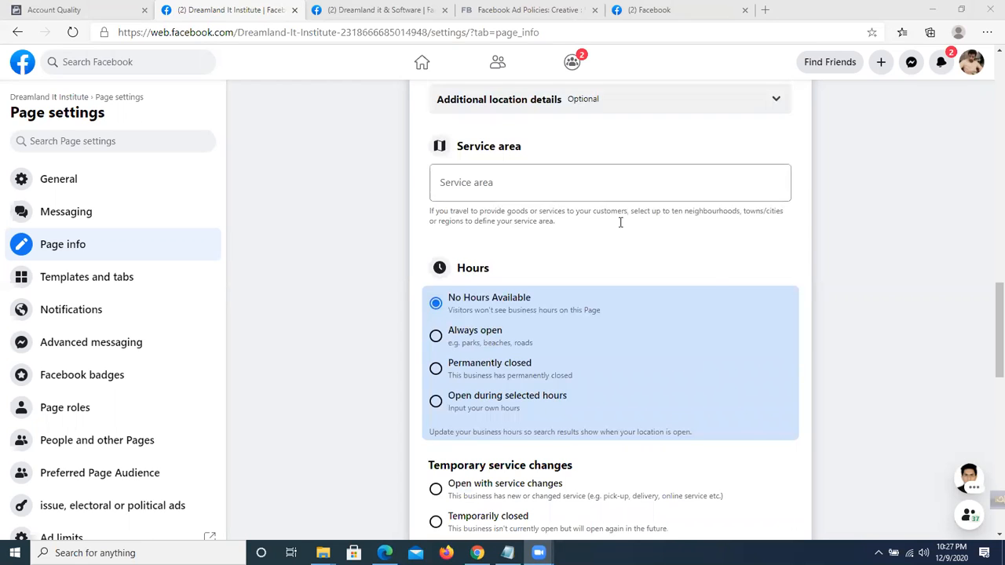
scroll(711, 283, down, 4)
scroll(714, 292, up, 4)
scroll(500, 308, up, 2)
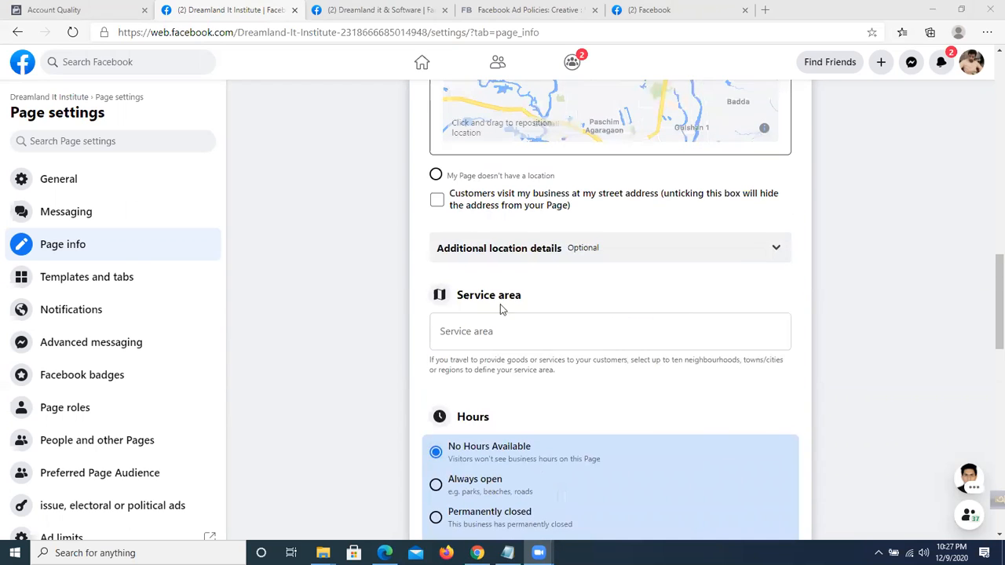
click(472, 335)
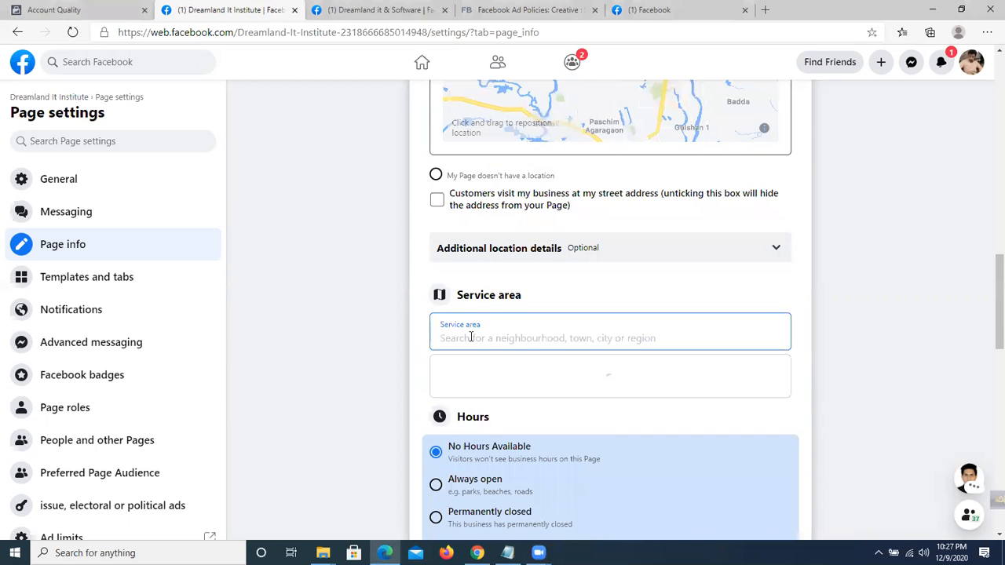
text(dhak)
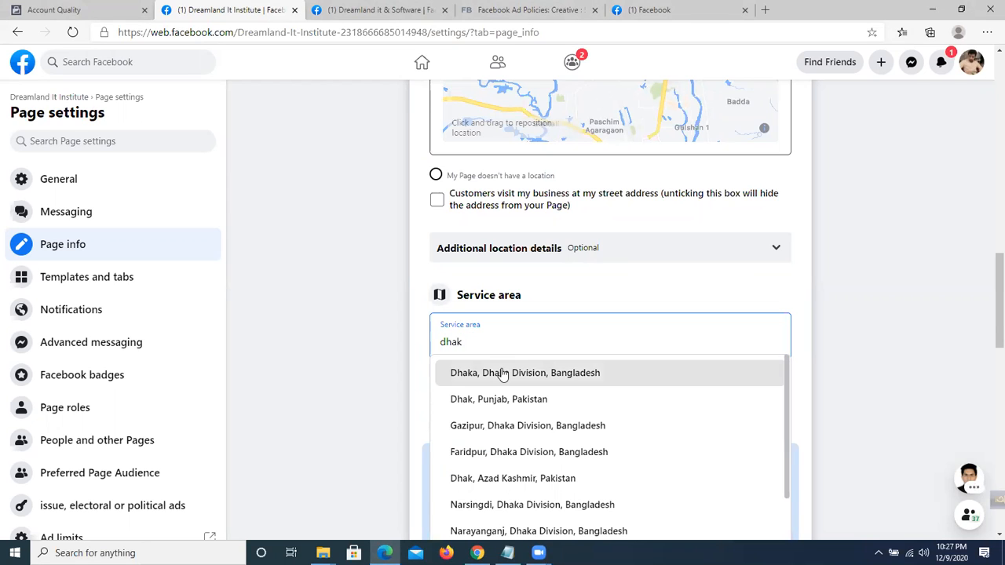
click(471, 373)
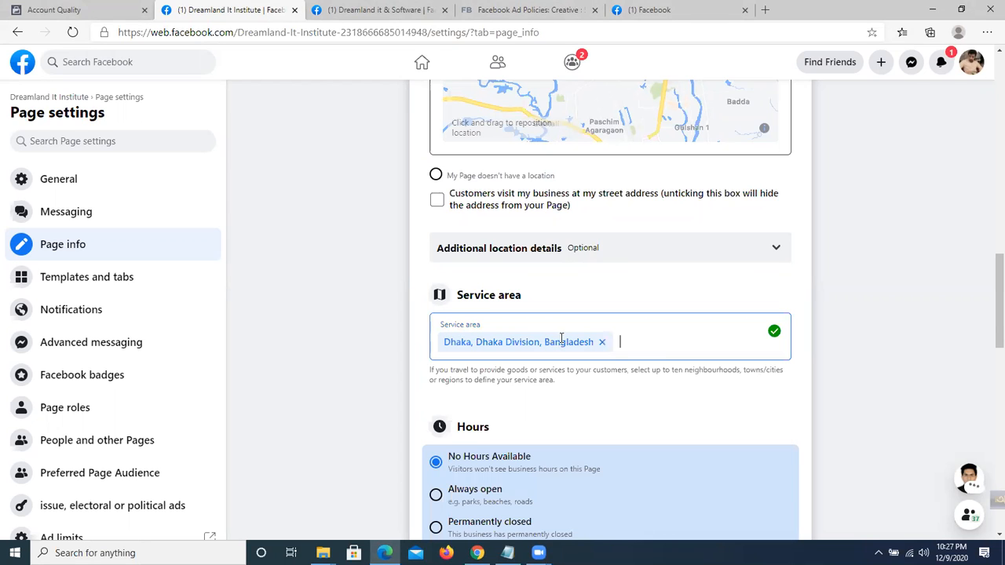
click(601, 342)
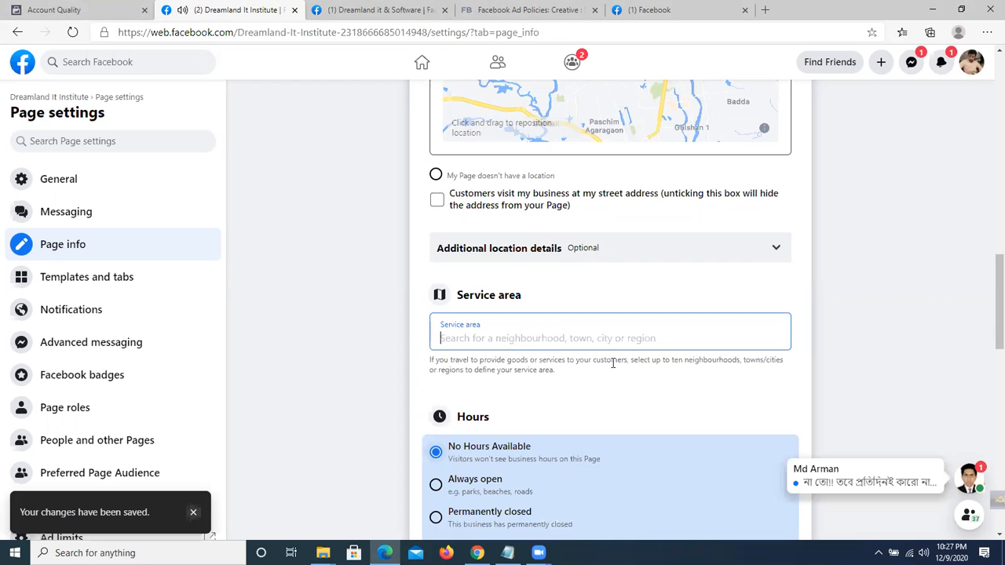
Under Hours, try Always open and Permanently closed, then pick Open during selected hours.
scroll(603, 374, down, 2)
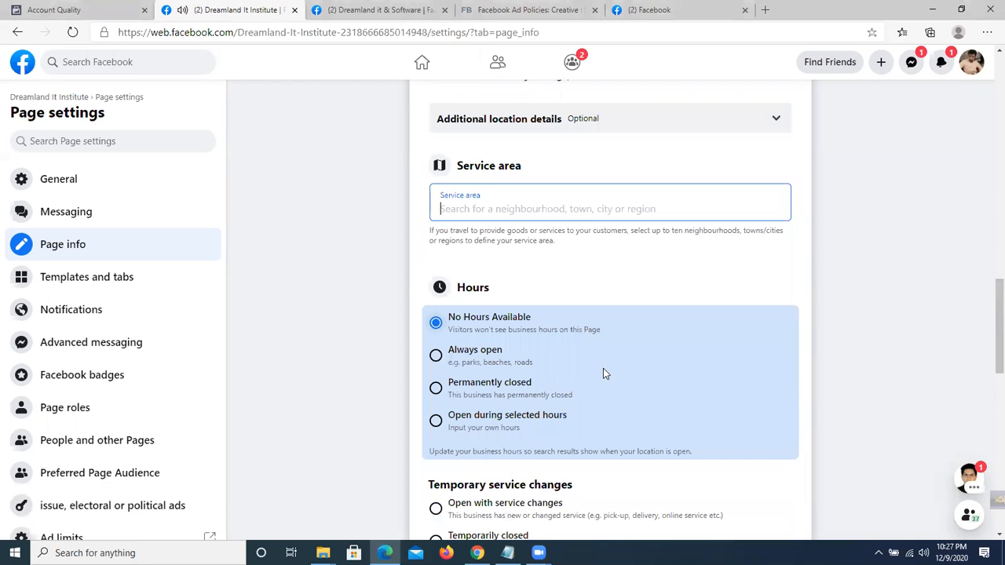
scroll(650, 402, down, 1)
scroll(651, 402, down, 1)
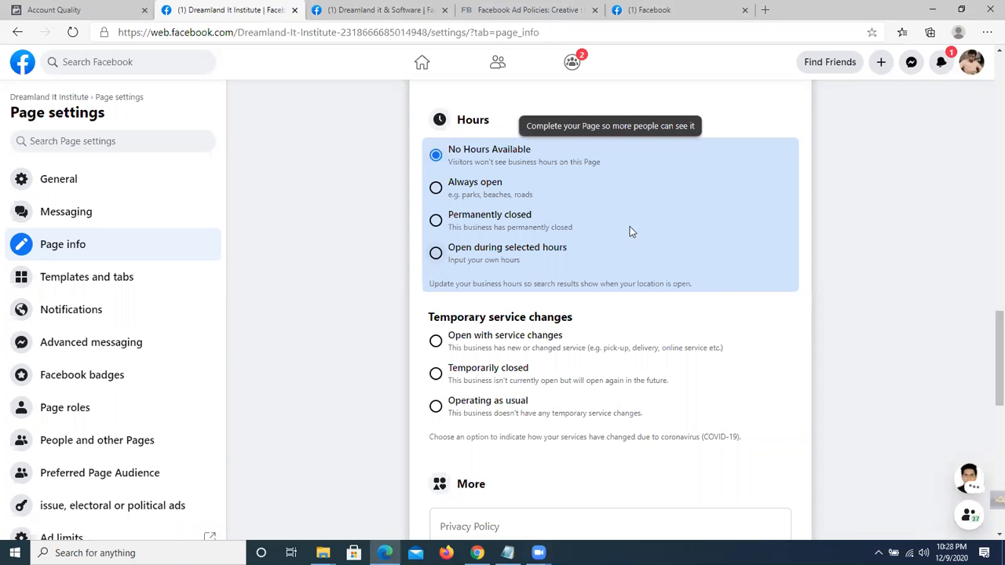
click(435, 188)
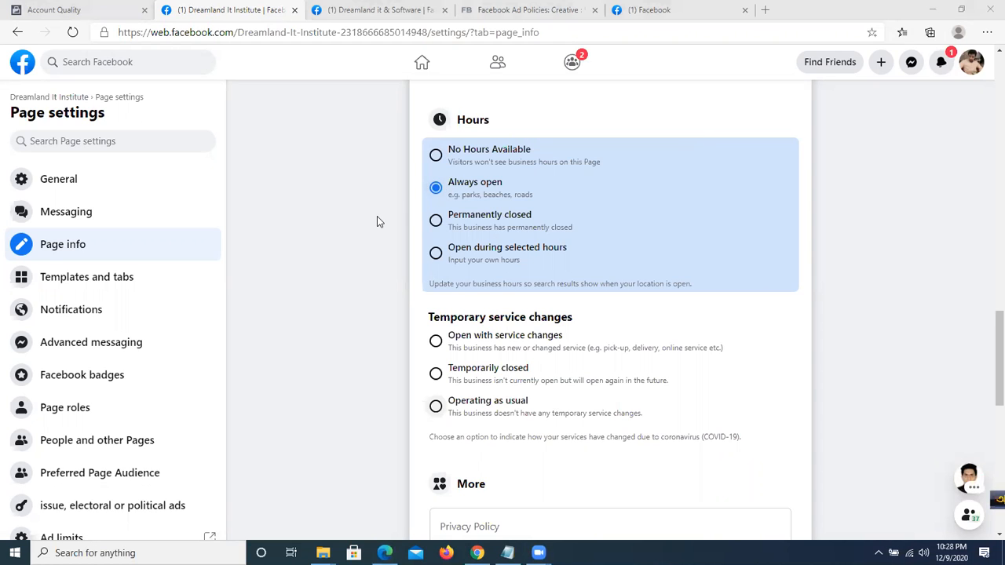
scroll(377, 220, down, 1)
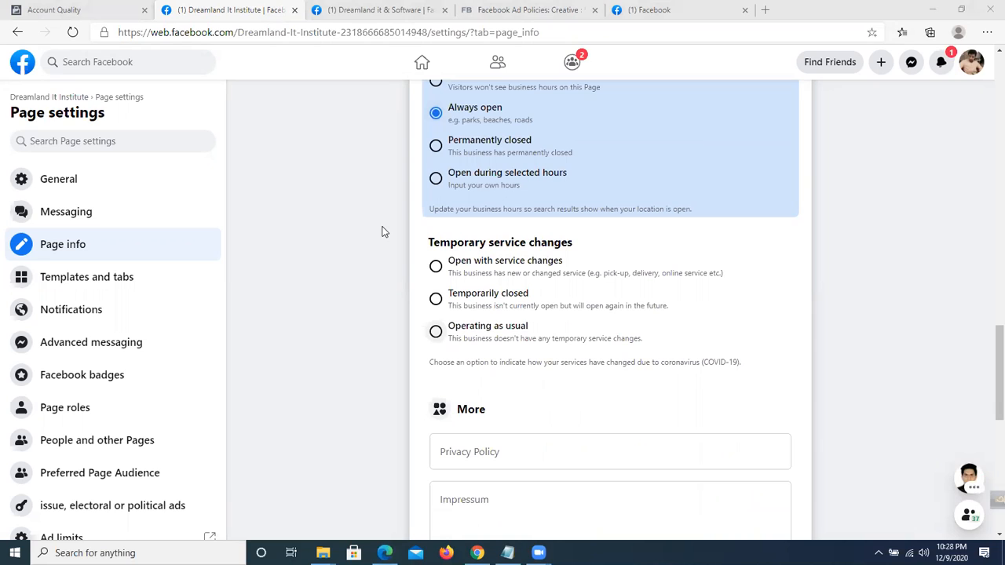
click(438, 156)
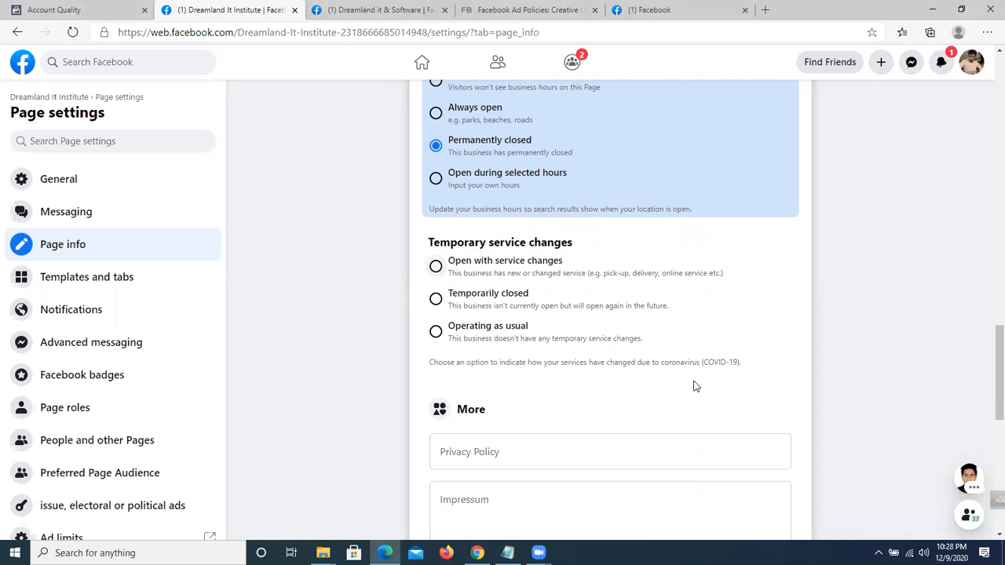
click(435, 178)
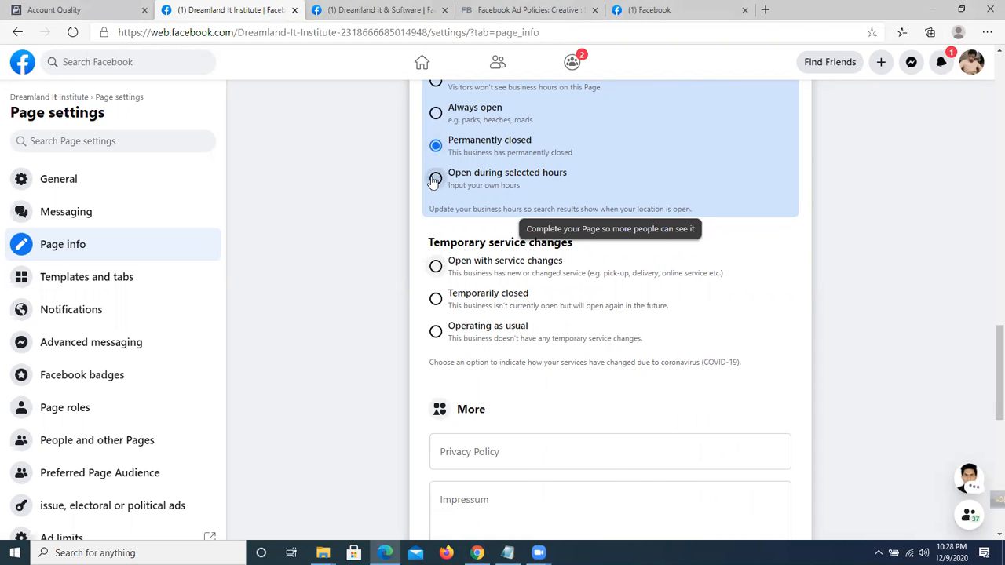
Set Monday's hours to open 09:00 and close 06:00.
click(543, 219)
click(540, 336)
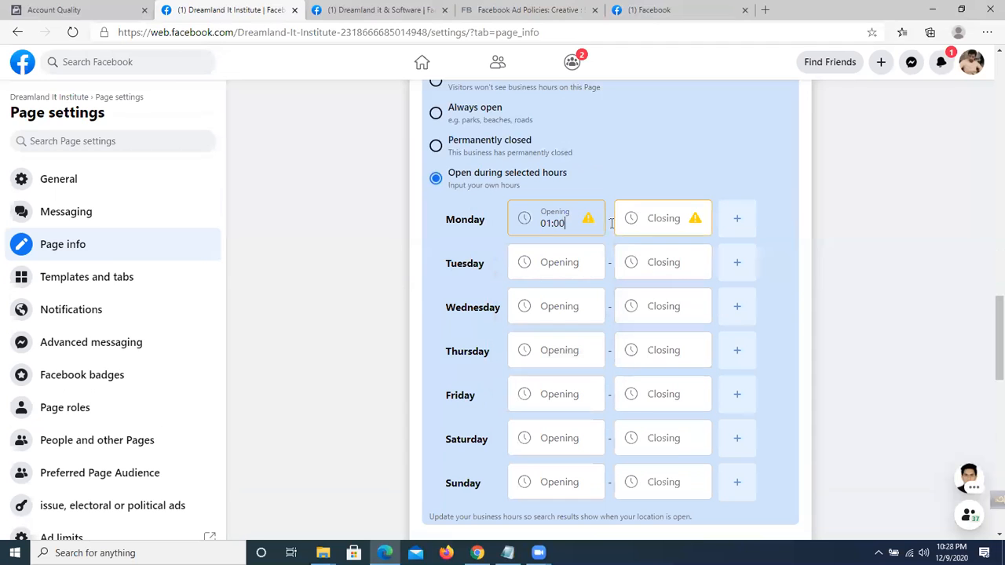
click(660, 220)
click(643, 295)
click(542, 222)
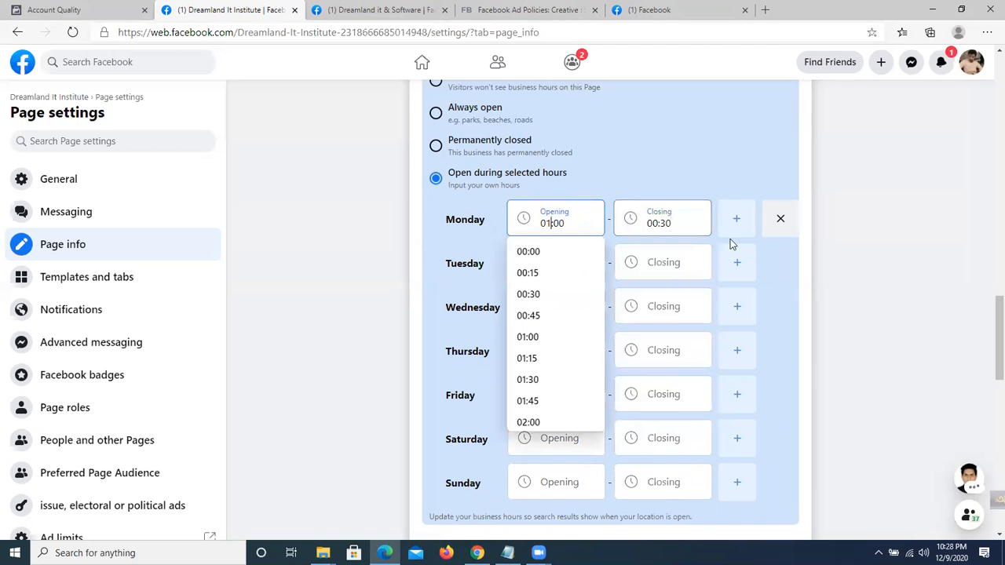
click(649, 224)
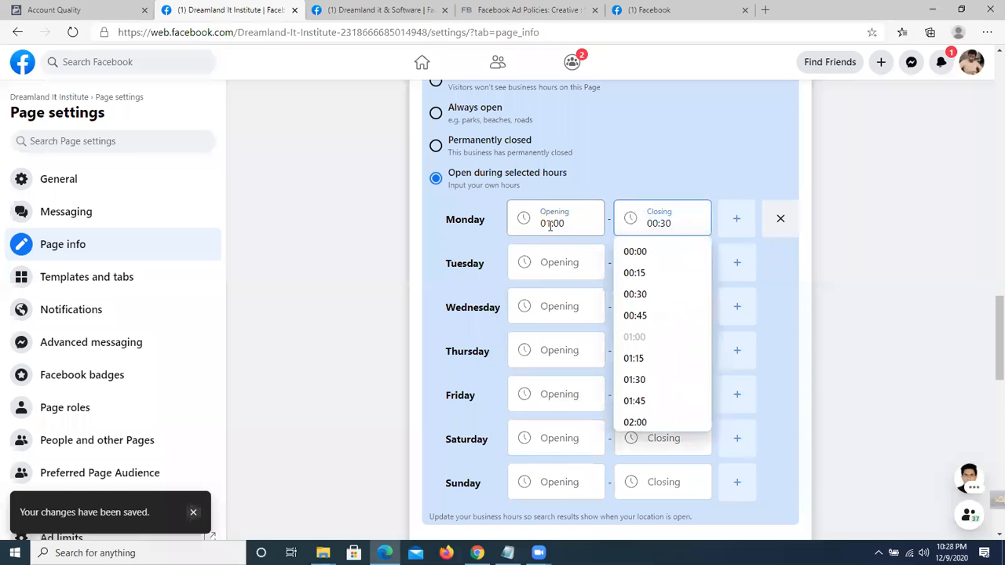
click(552, 224)
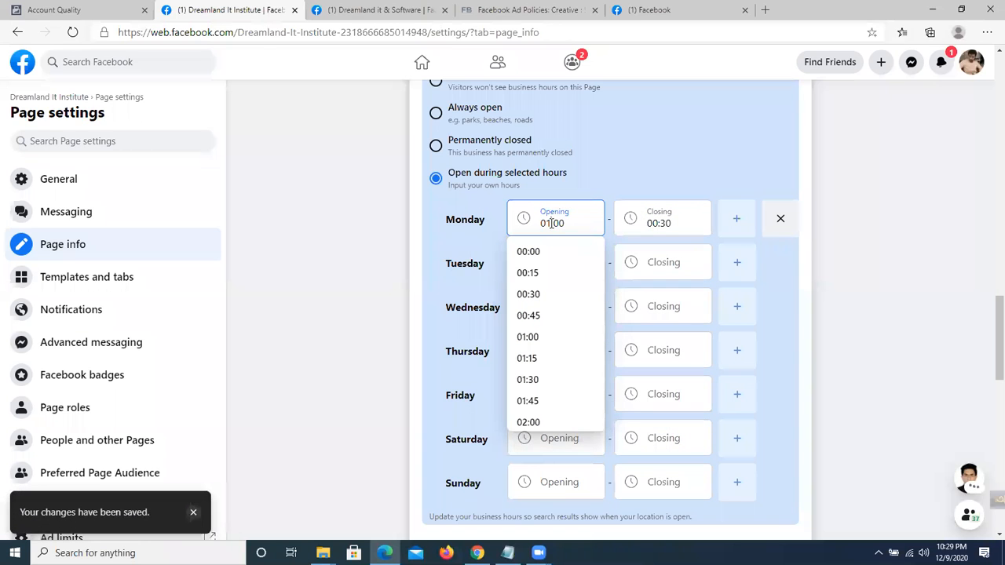
text(9)
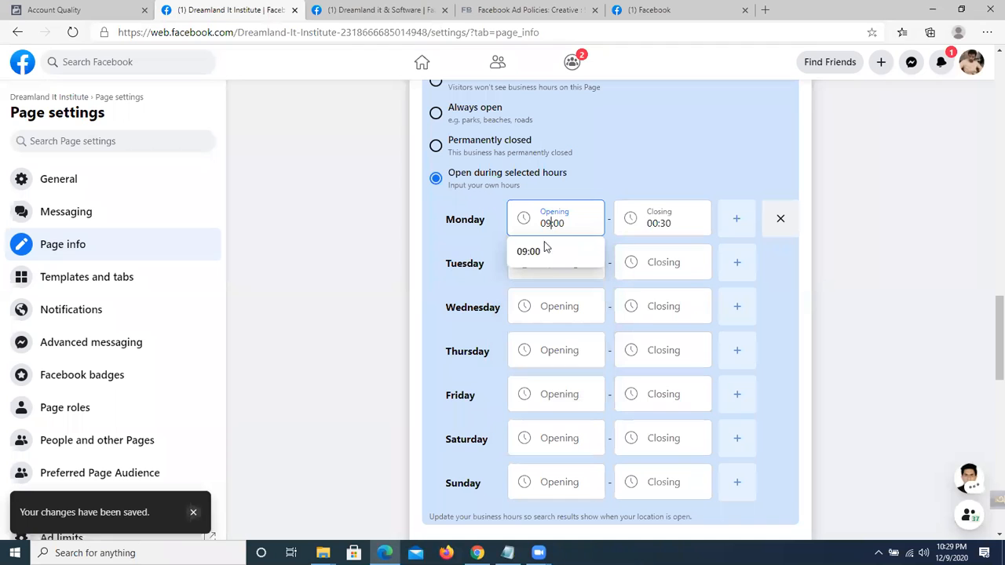
click(537, 252)
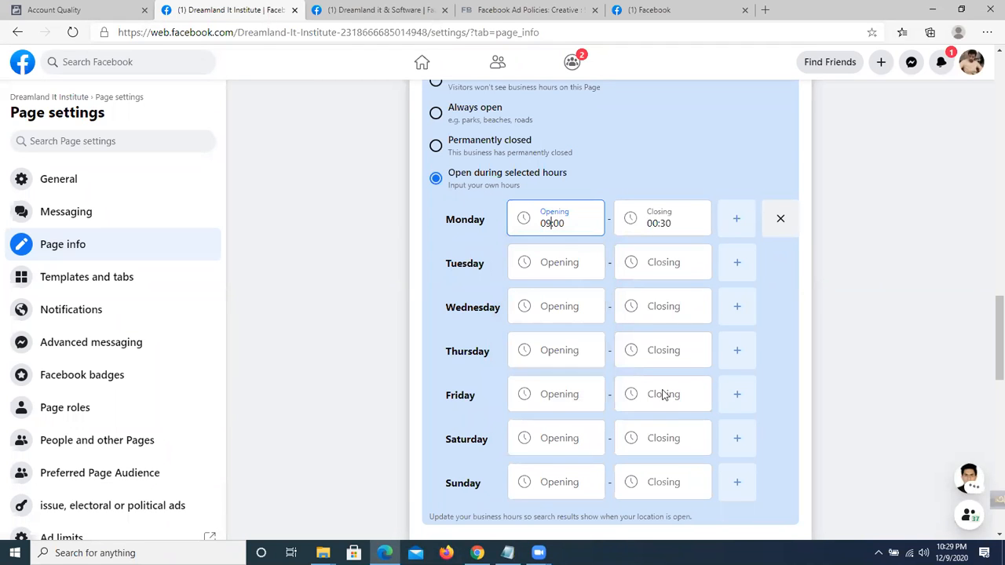
click(674, 224)
scroll(661, 330, down, 3)
scroll(661, 329, down, 5)
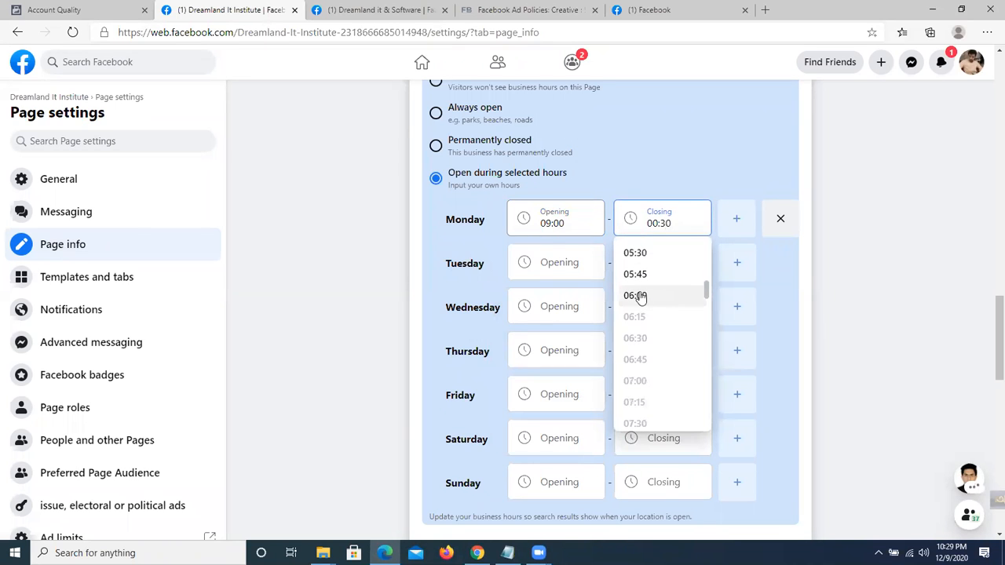
click(638, 296)
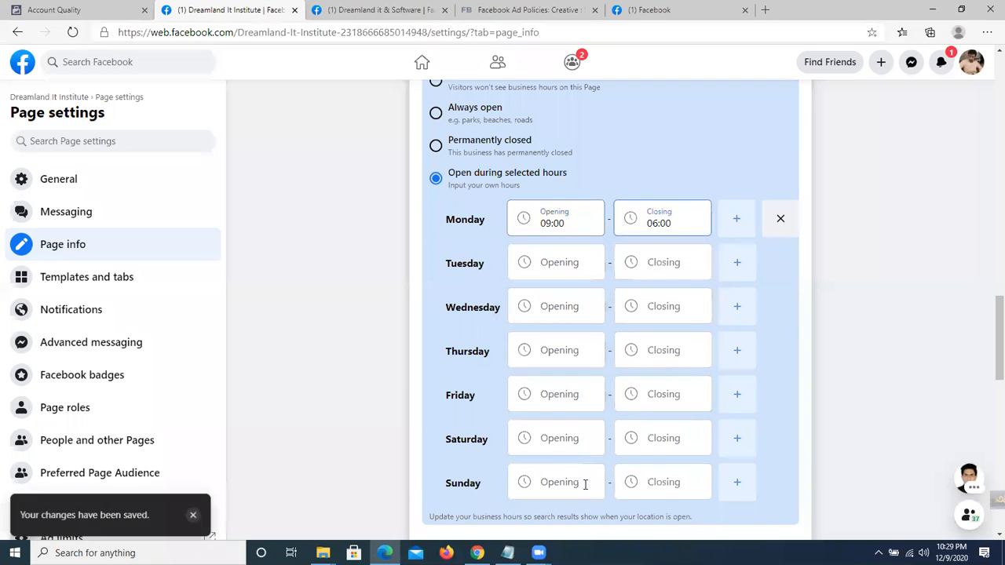
Set Thursday's opening time to 01:30 and Friday's opening time to 00:15.
click(515, 265)
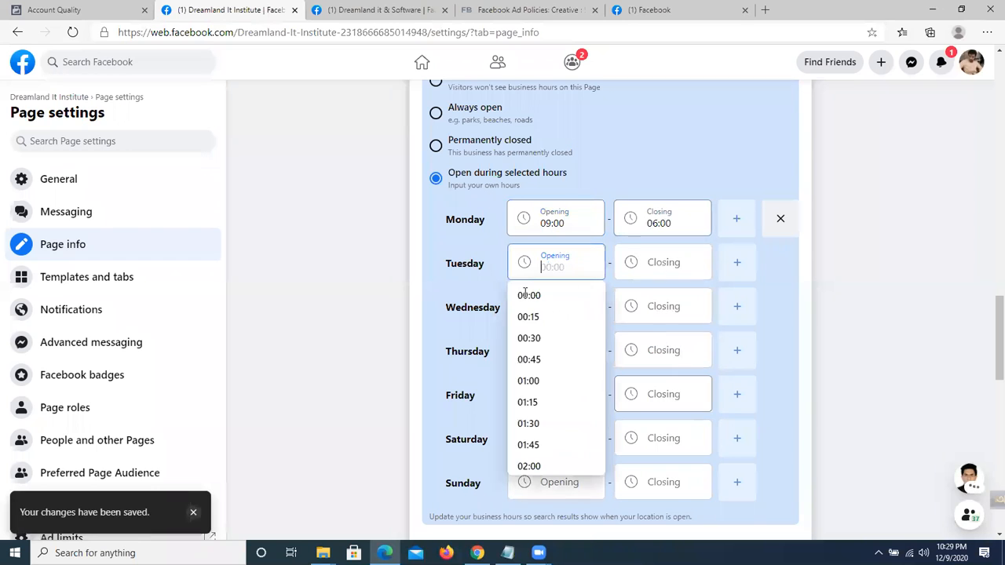
key(Tab)
click(545, 345)
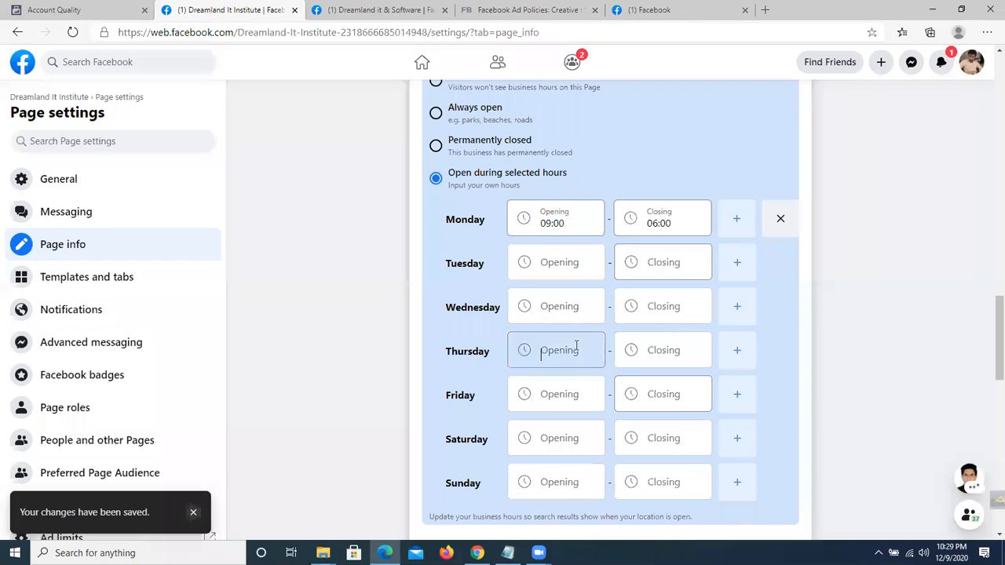
click(524, 281)
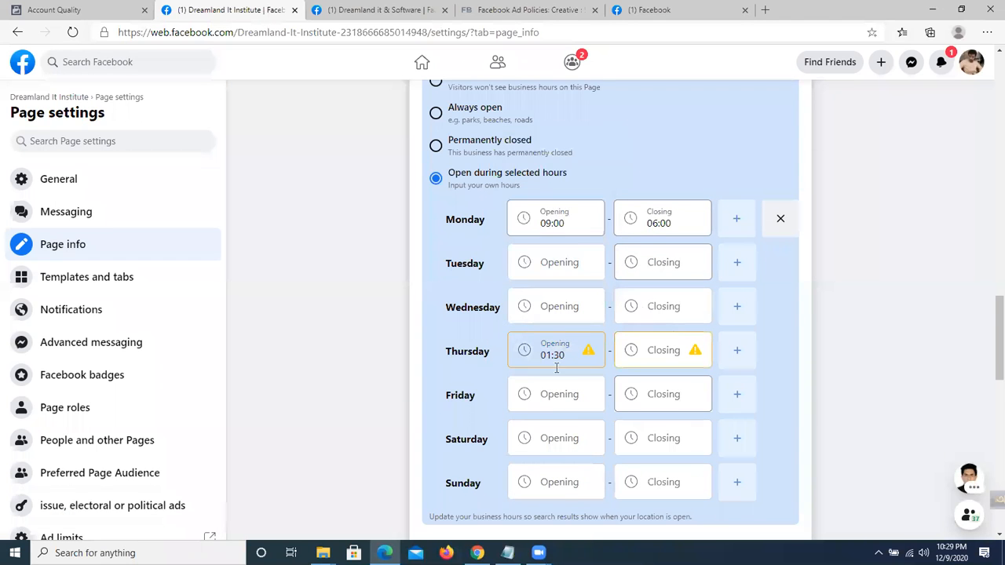
scroll(698, 469, down, 2)
click(525, 247)
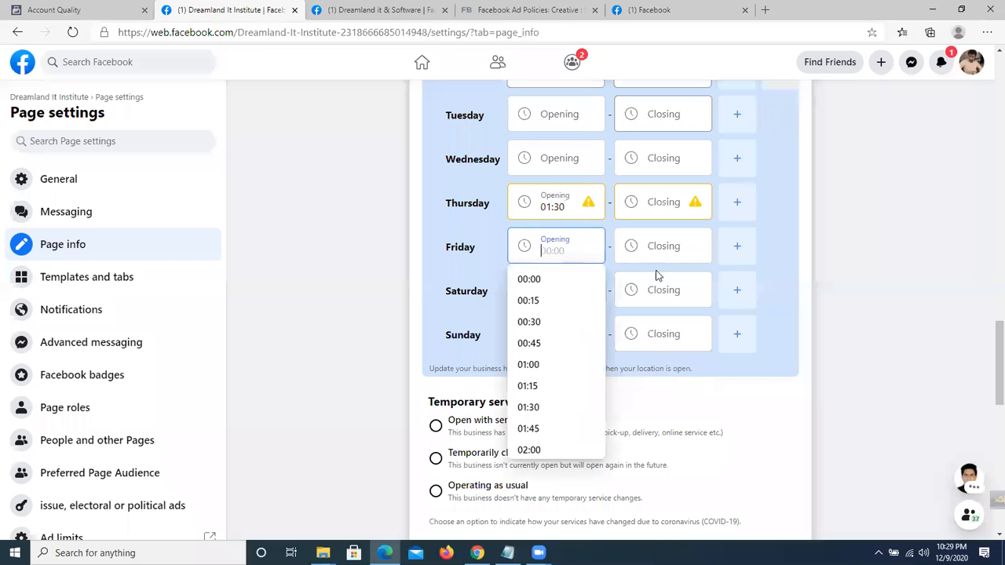
click(532, 305)
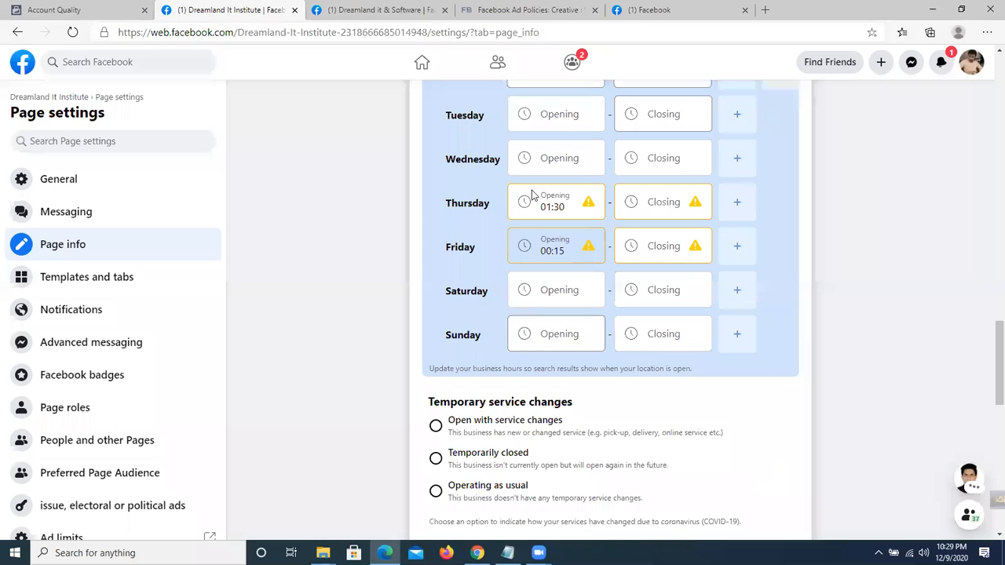
Open Sunday's opening and closing time lists, then close them without choosing a time.
scroll(498, 218, down, 1)
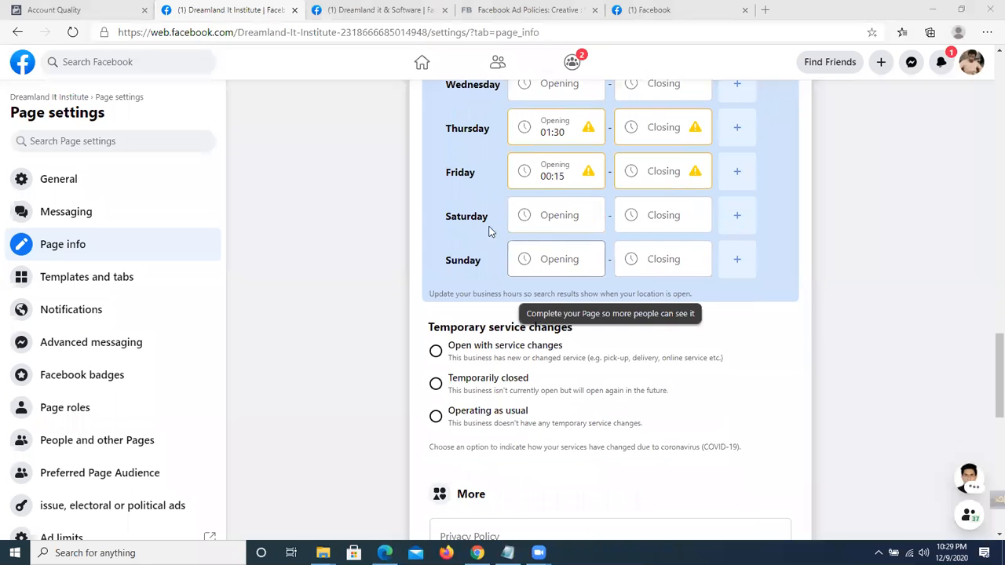
click(566, 262)
click(662, 262)
click(548, 259)
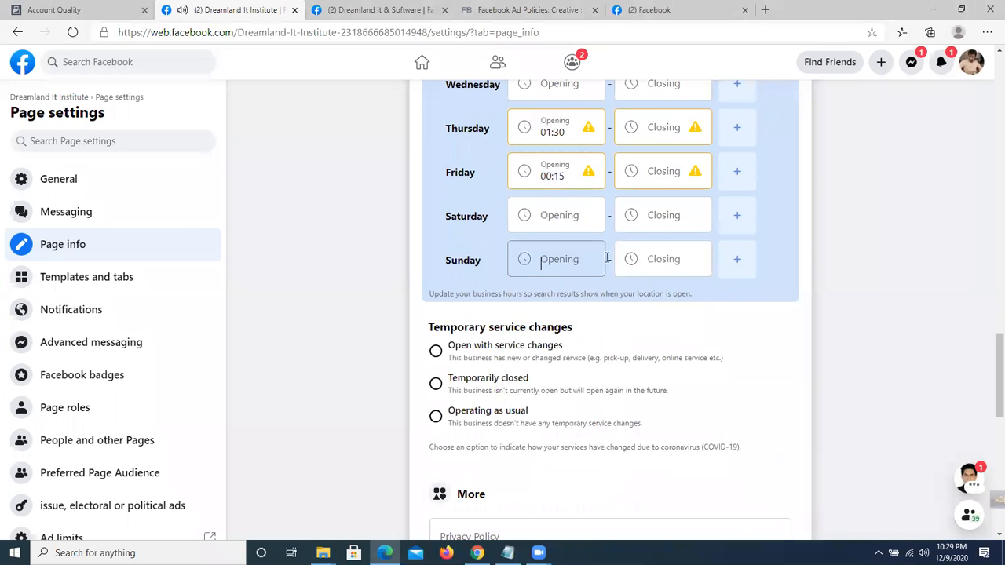
click(867, 316)
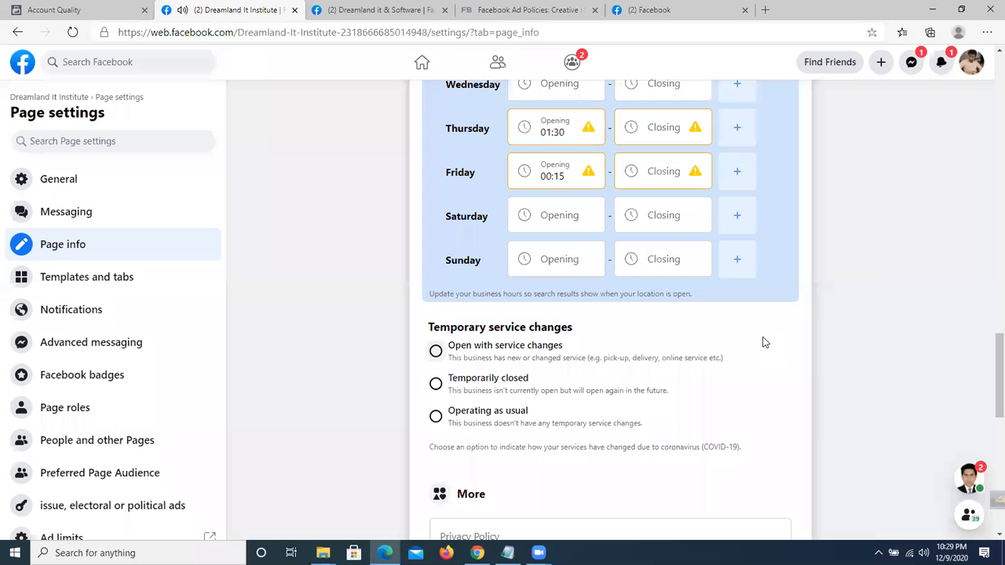
scroll(416, 265, down, 1)
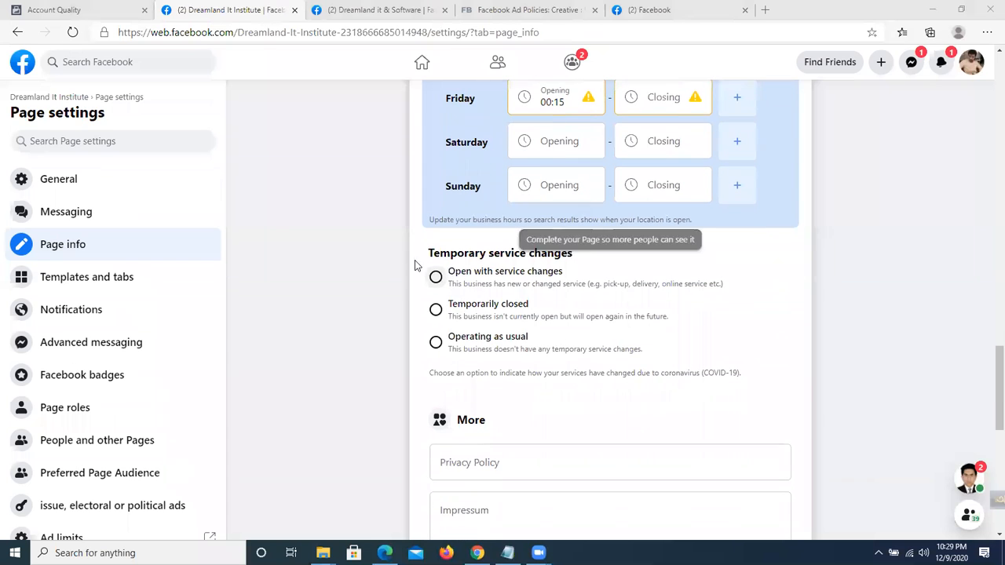
scroll(440, 225, down, 1)
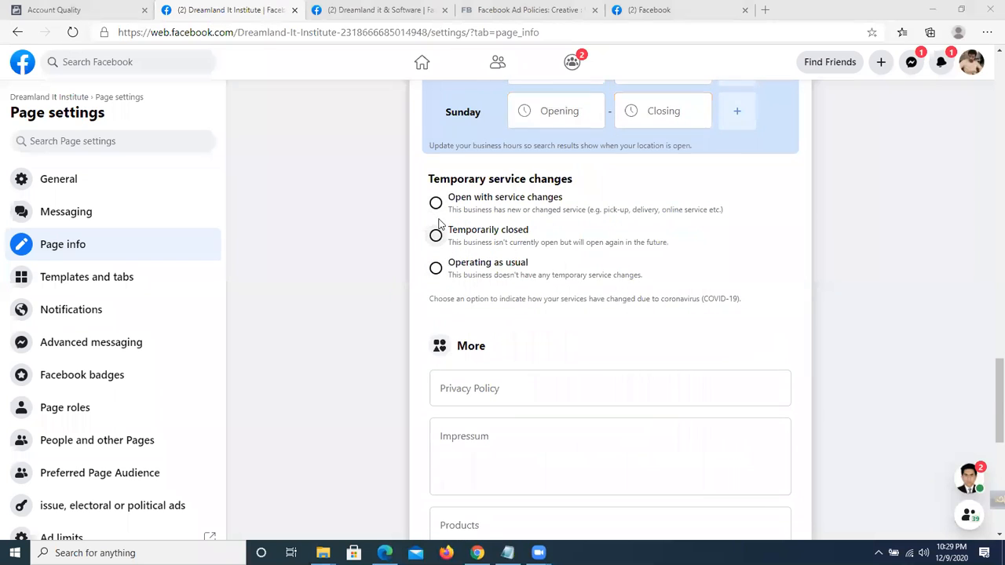
scroll(471, 267, down, 1)
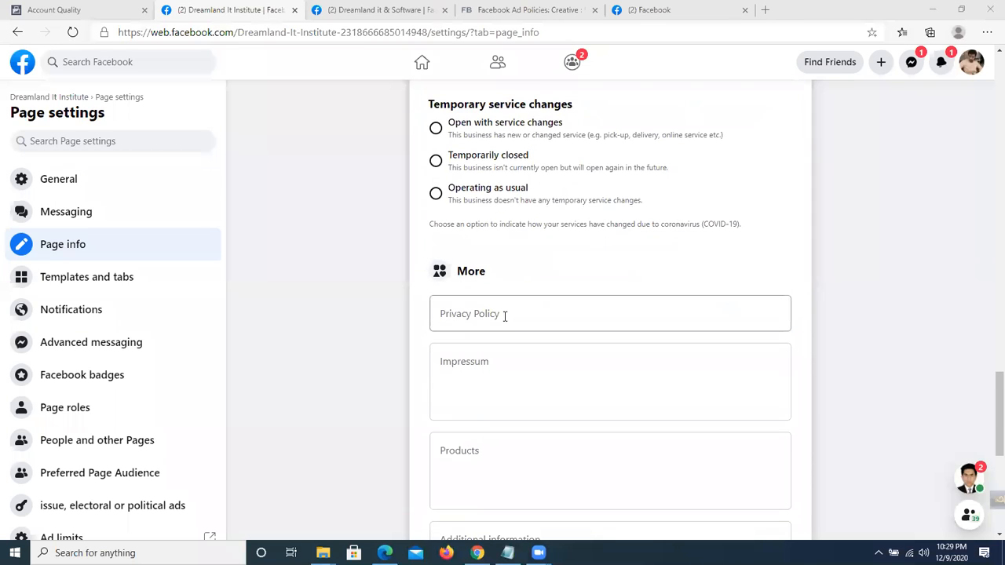
click(505, 316)
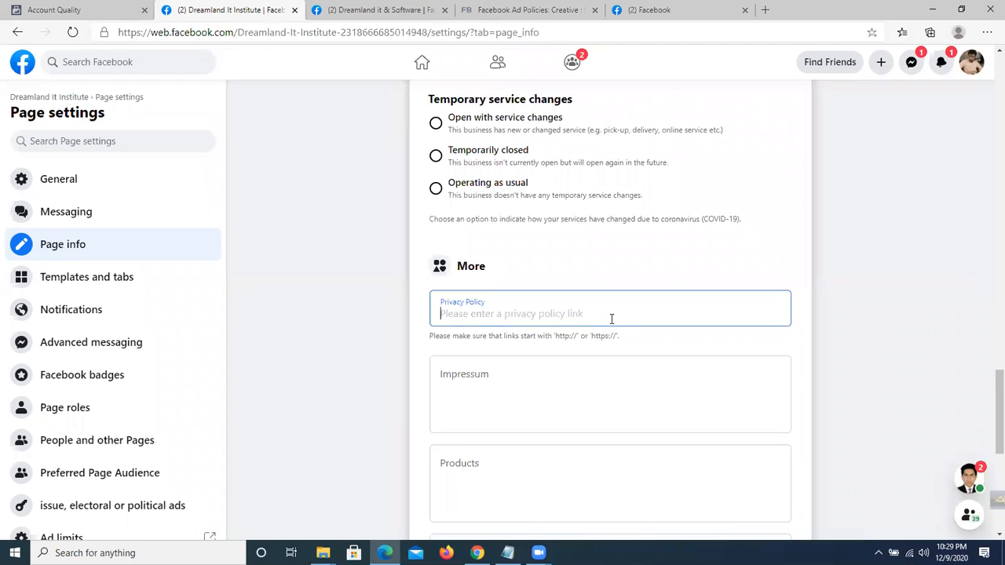
scroll(611, 319, down, 1)
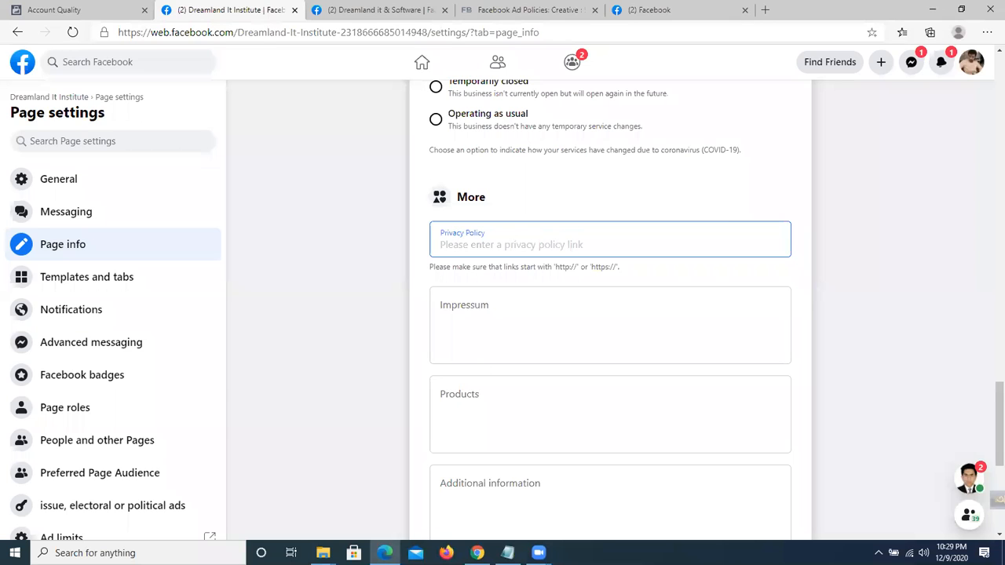
scroll(521, 315, down, 1)
click(478, 230)
click(500, 330)
click(526, 426)
click(459, 237)
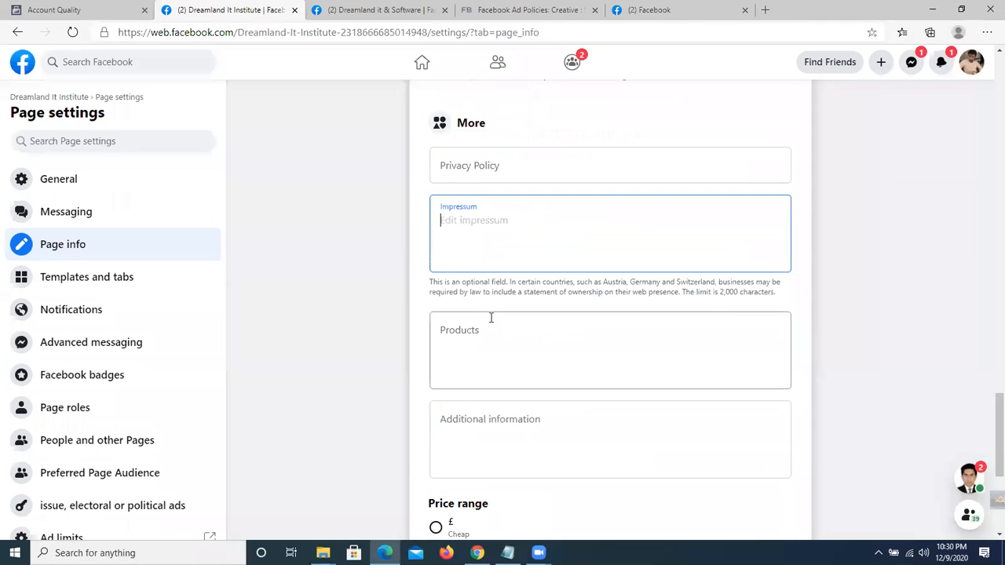
click(491, 336)
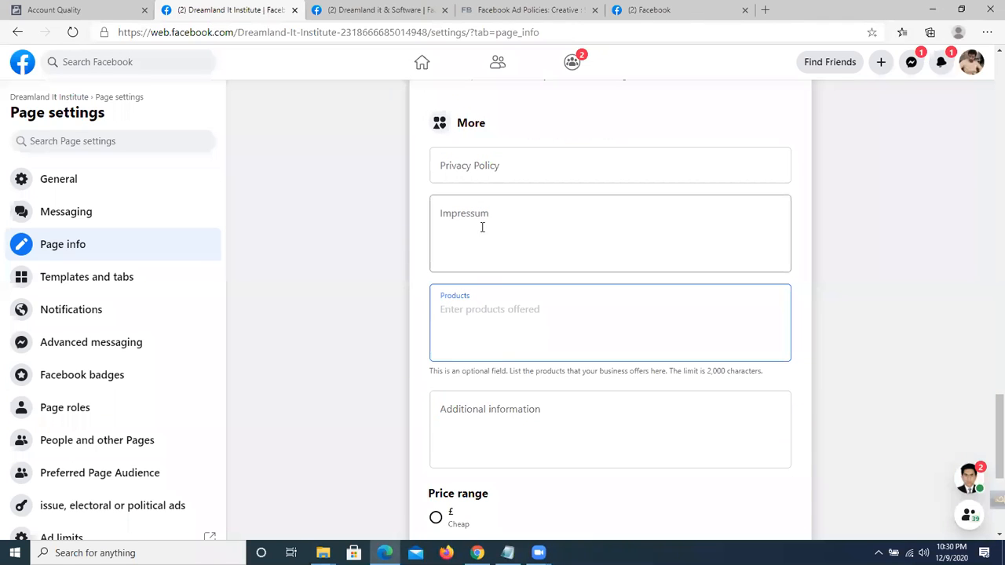
click(471, 243)
click(503, 311)
click(476, 218)
click(503, 332)
scroll(416, 299, down, 2)
click(528, 272)
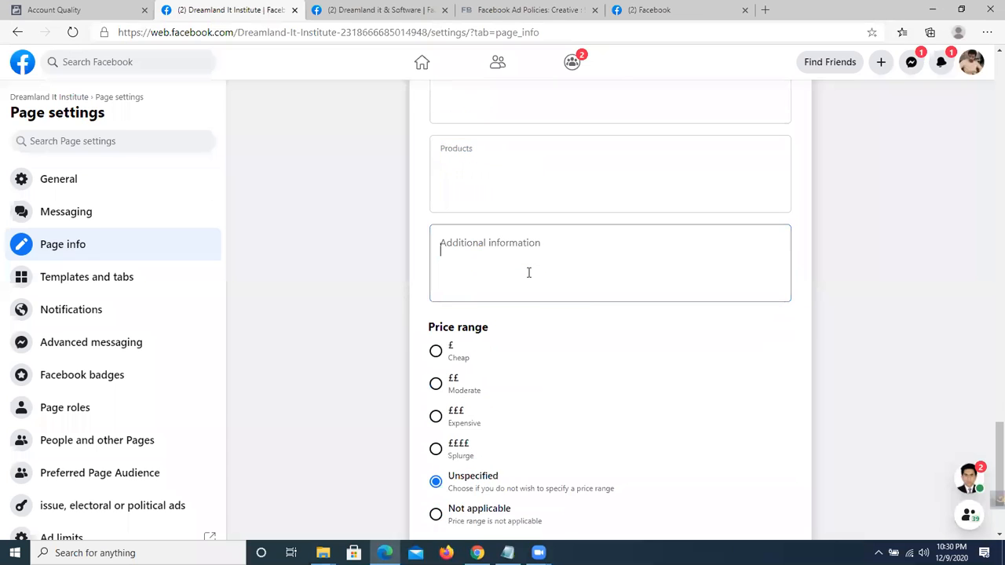
click(602, 315)
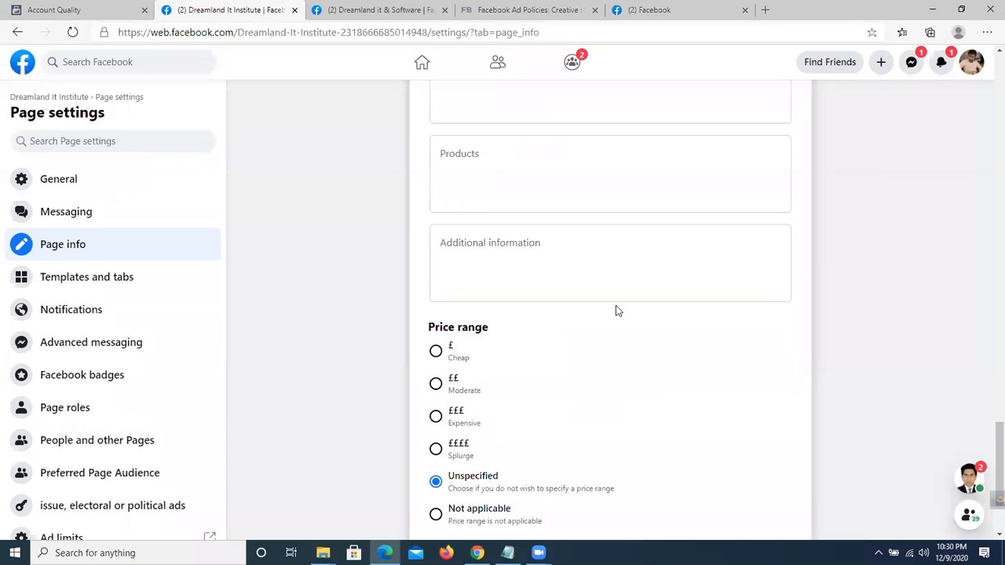
click(538, 265)
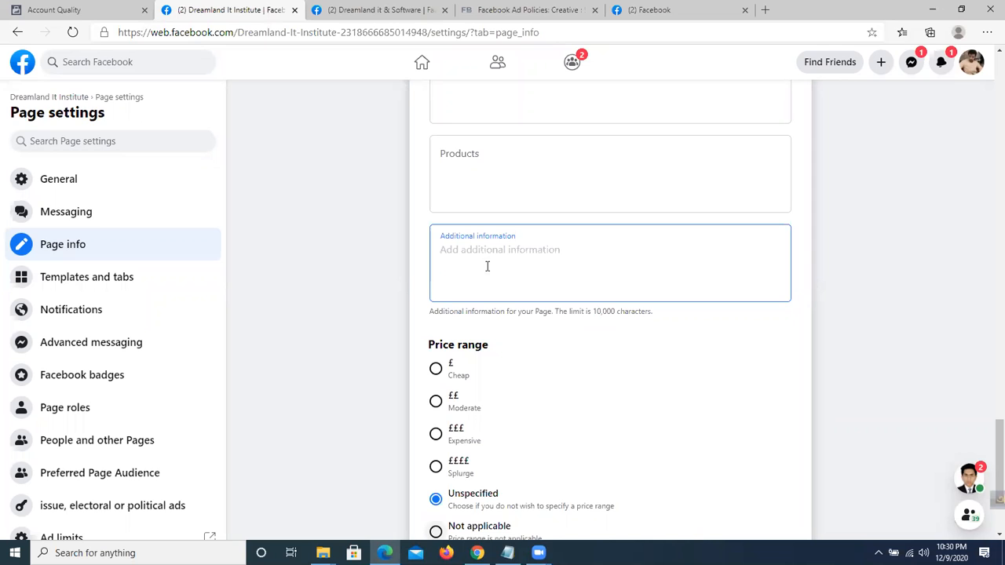
Choose ££ Moderate under Price range, then scroll back up the form.
scroll(537, 260, down, 2)
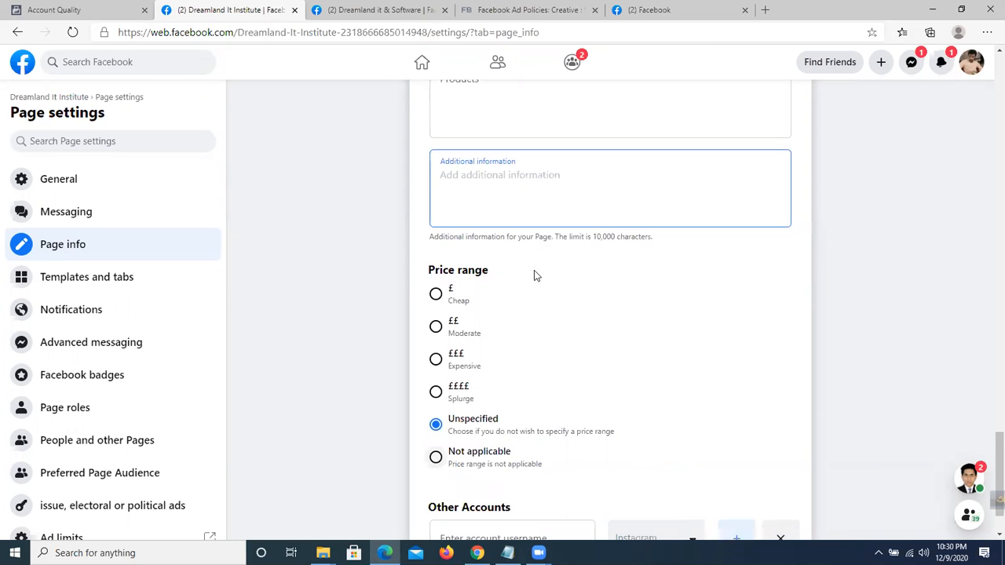
drag(434, 194, 616, 357)
click(544, 248)
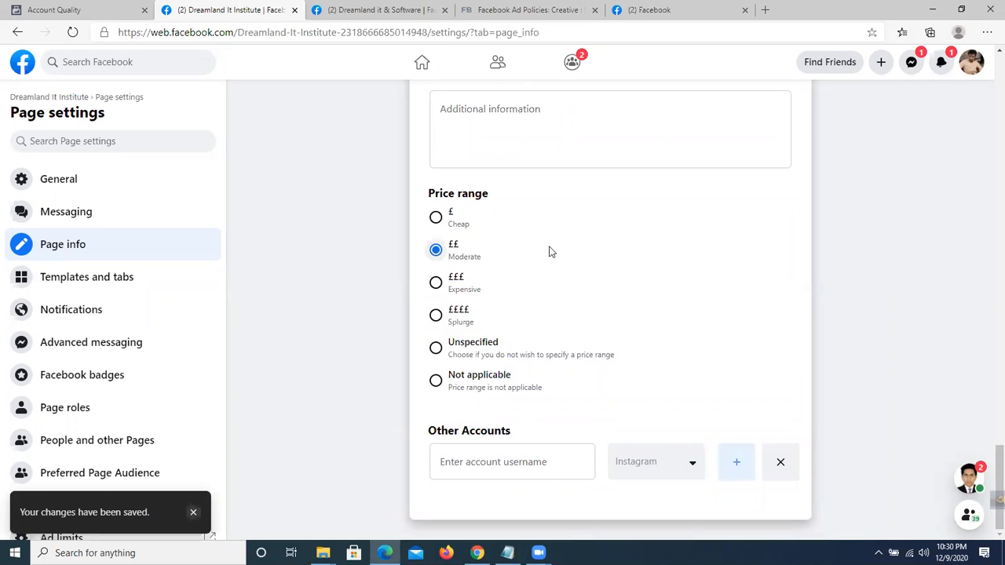
scroll(550, 258, up, 20)
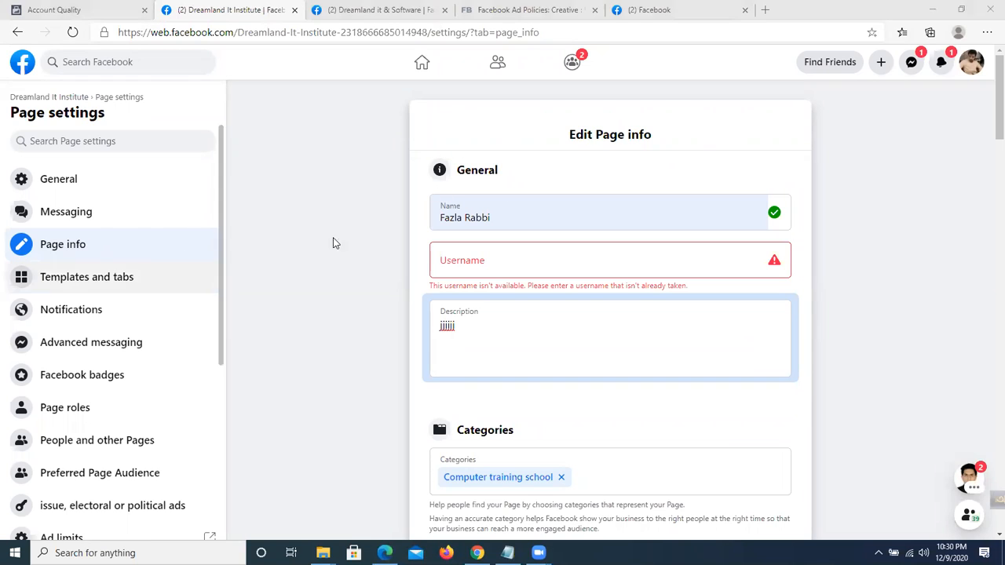
Browse General, Messaging, Page info and Templates and tabs, then go to Dreamland it & Software.
click(83, 189)
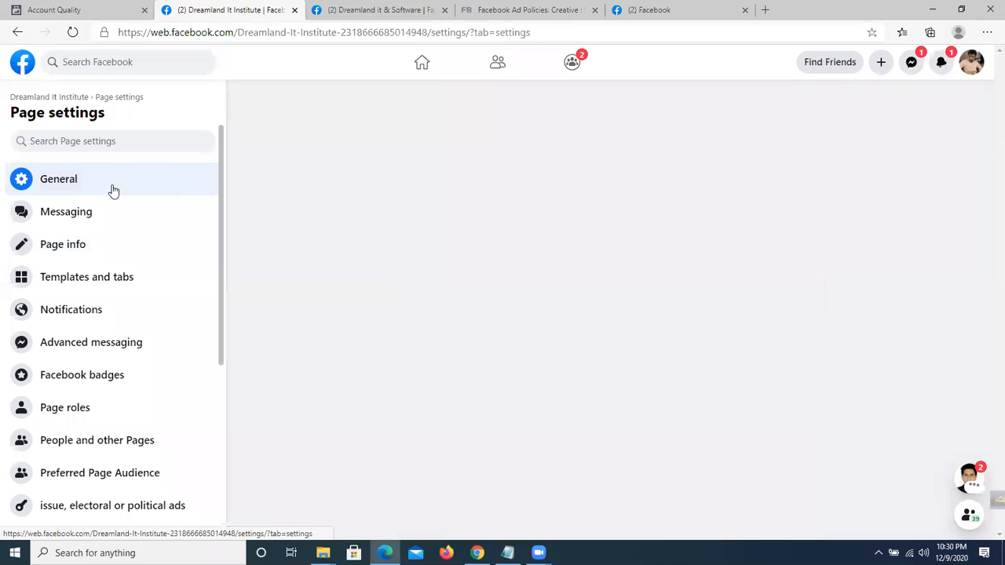
click(99, 216)
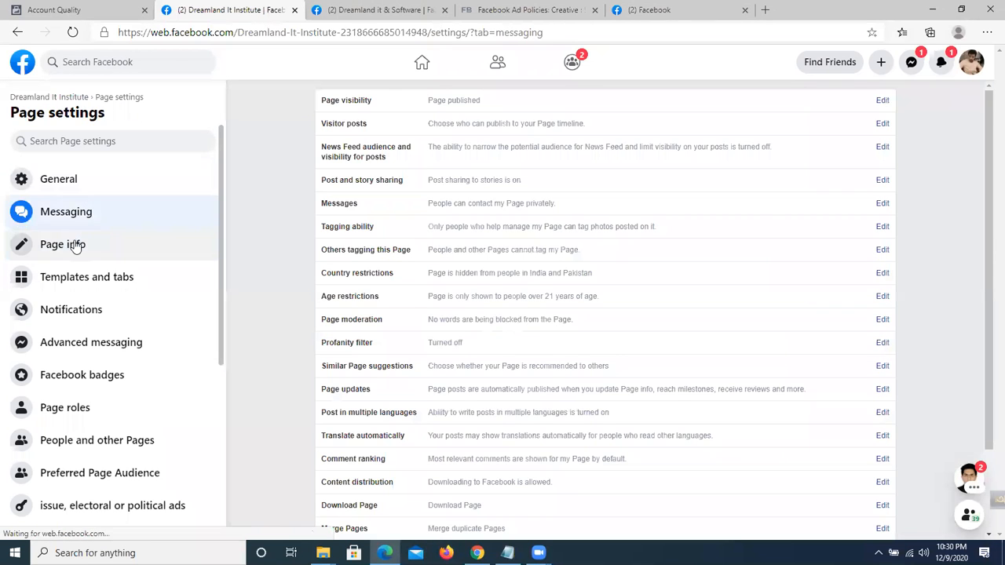
click(72, 243)
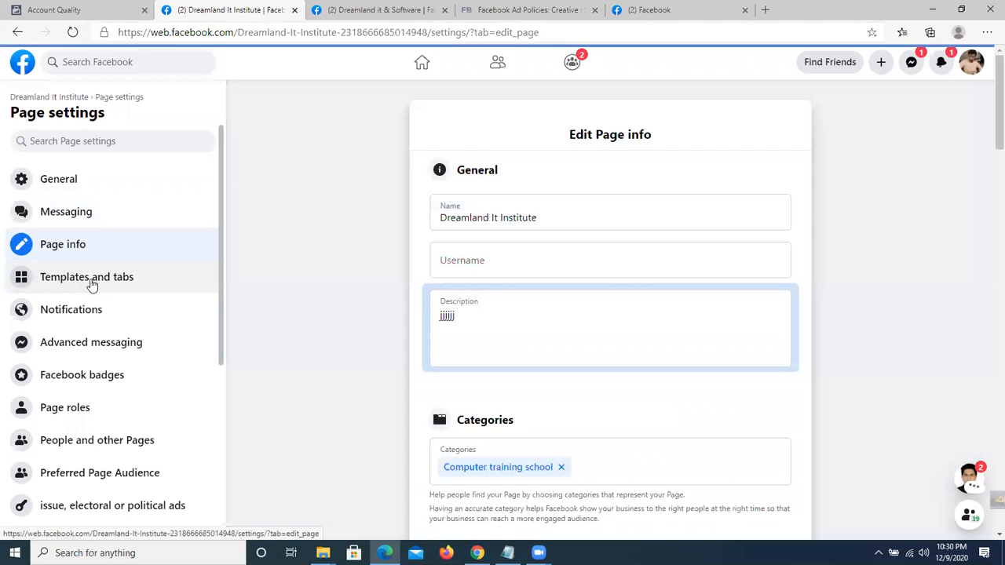
click(92, 285)
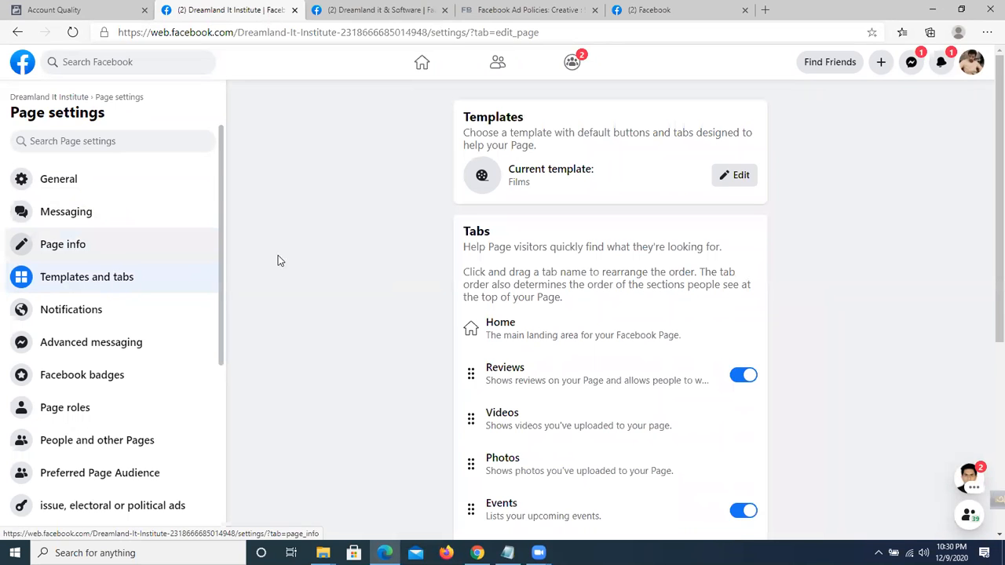
scroll(609, 275, down, 1)
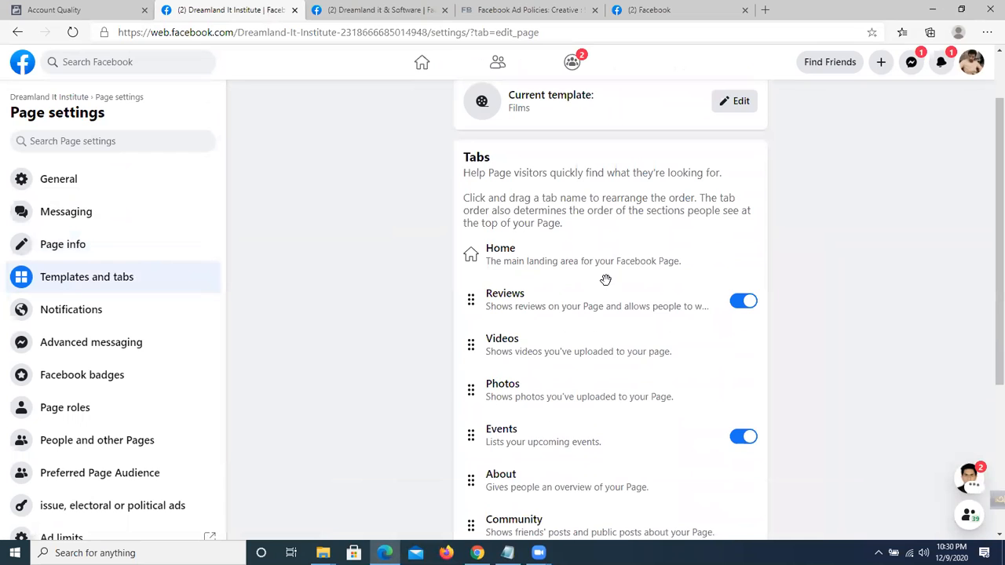
scroll(581, 278, down, 2)
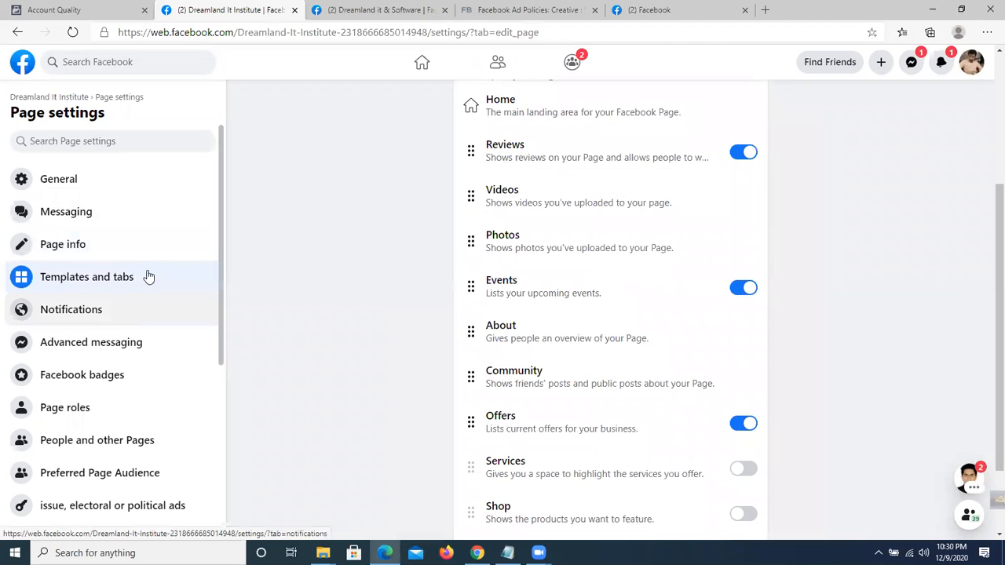
click(370, 10)
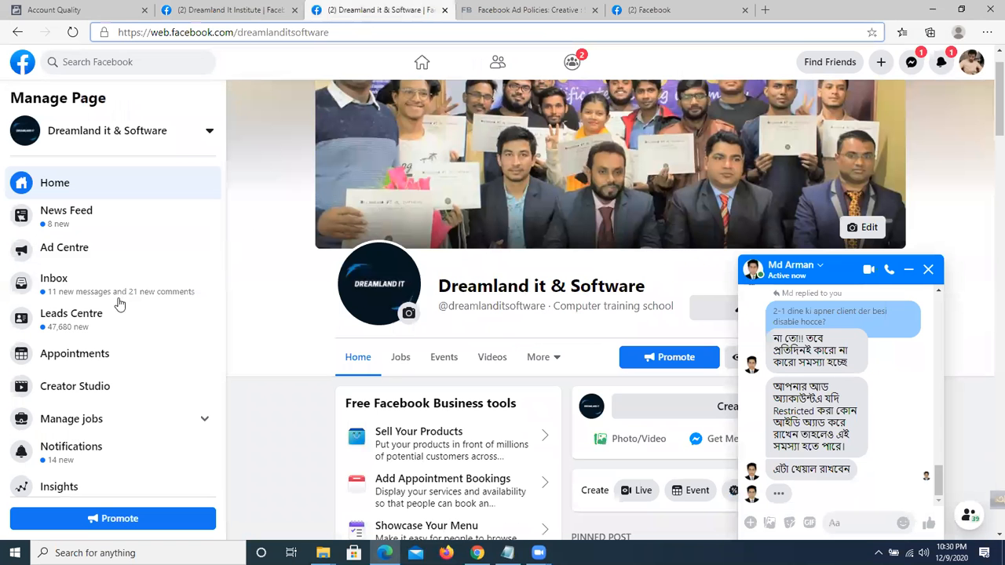
Close the chat, search Facebook for 'pran froto', then return to the Institute's settings tab.
click(143, 60)
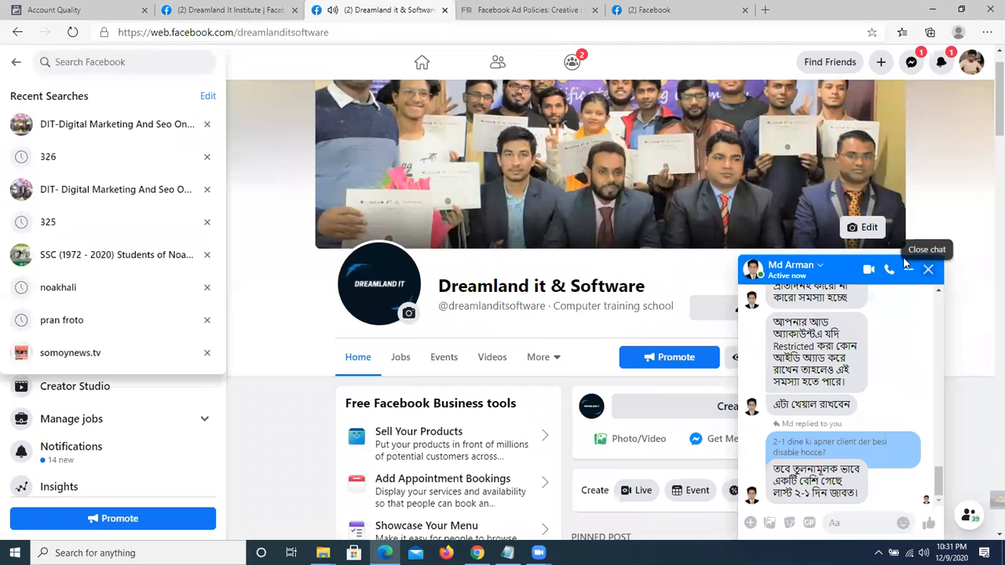
click(134, 61)
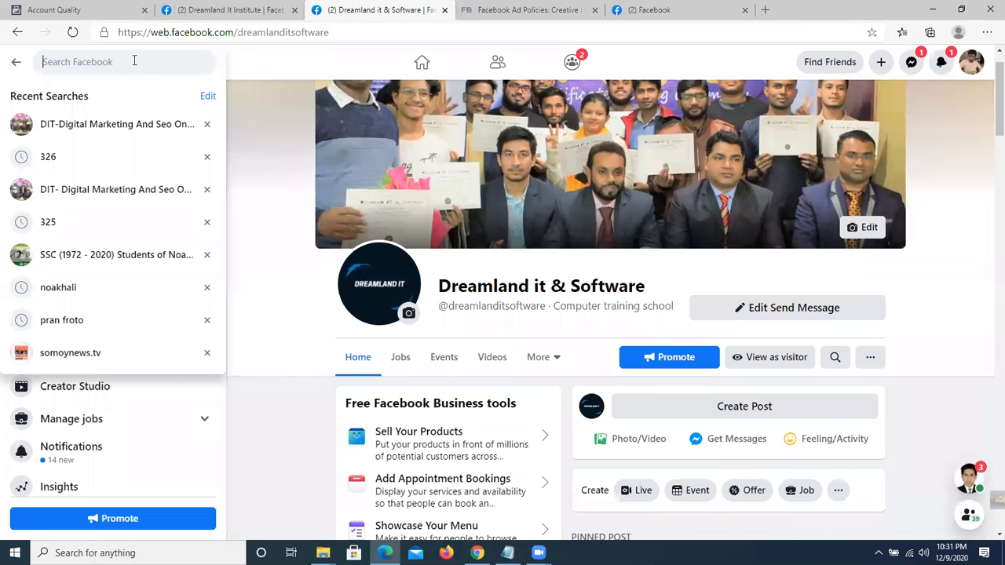
text(pran f)
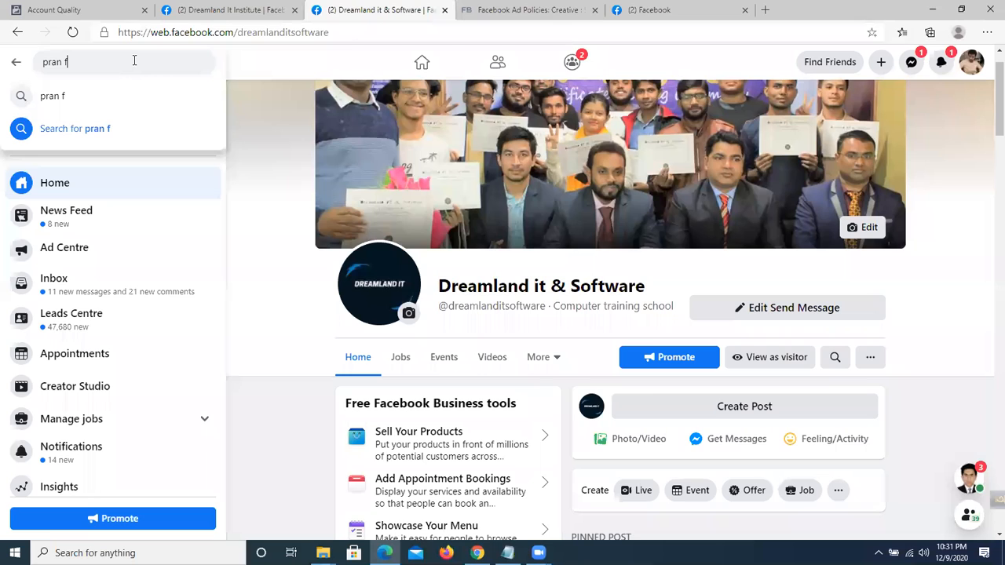
text(roto)
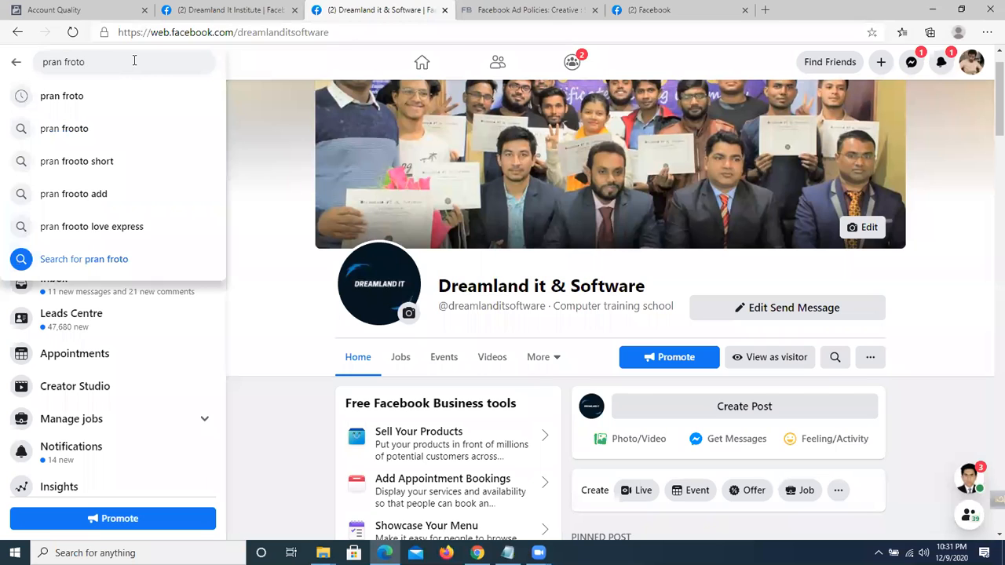
click(109, 91)
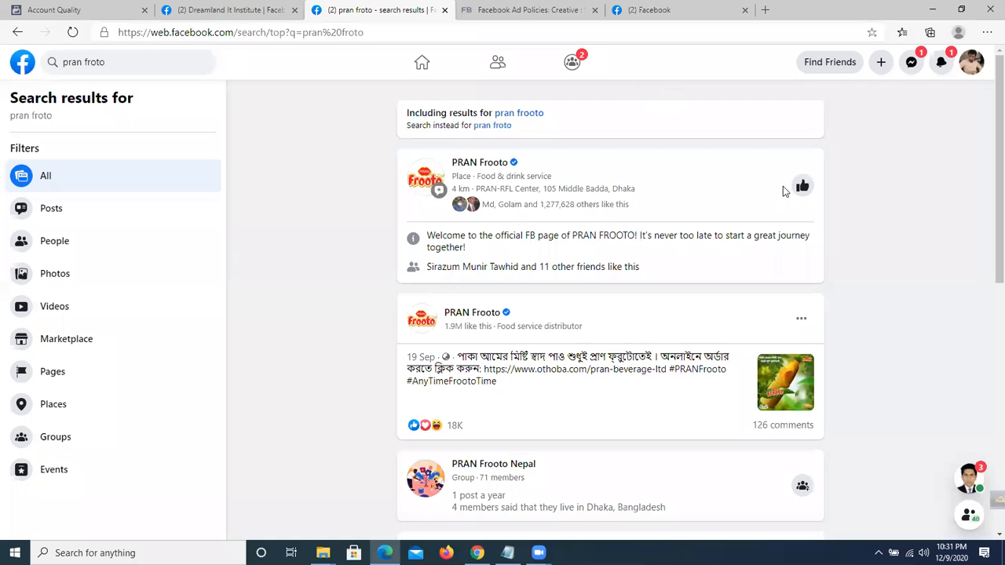
click(224, 4)
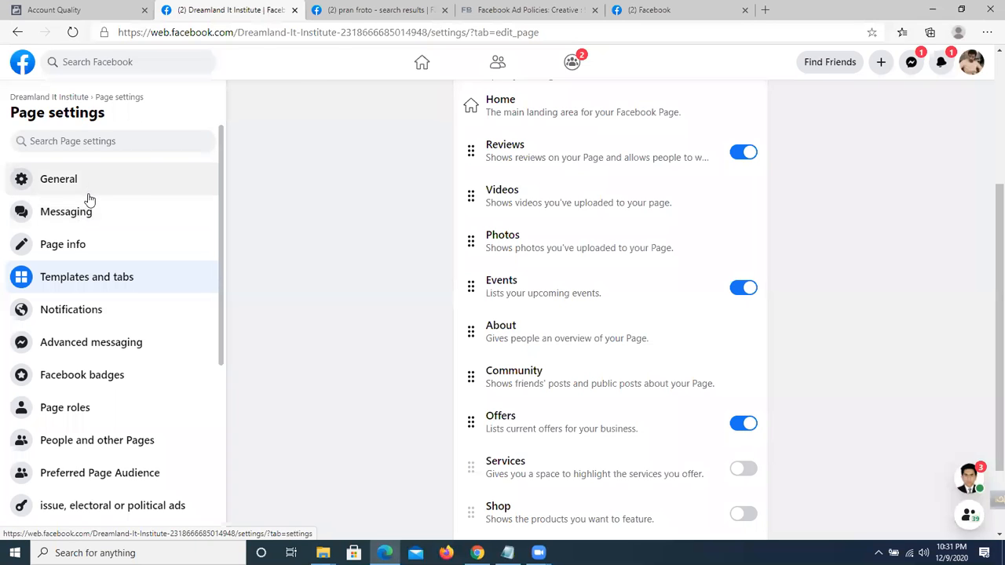
Scroll through Page info, open Templates and tabs, then go back to the pran froto results.
click(76, 250)
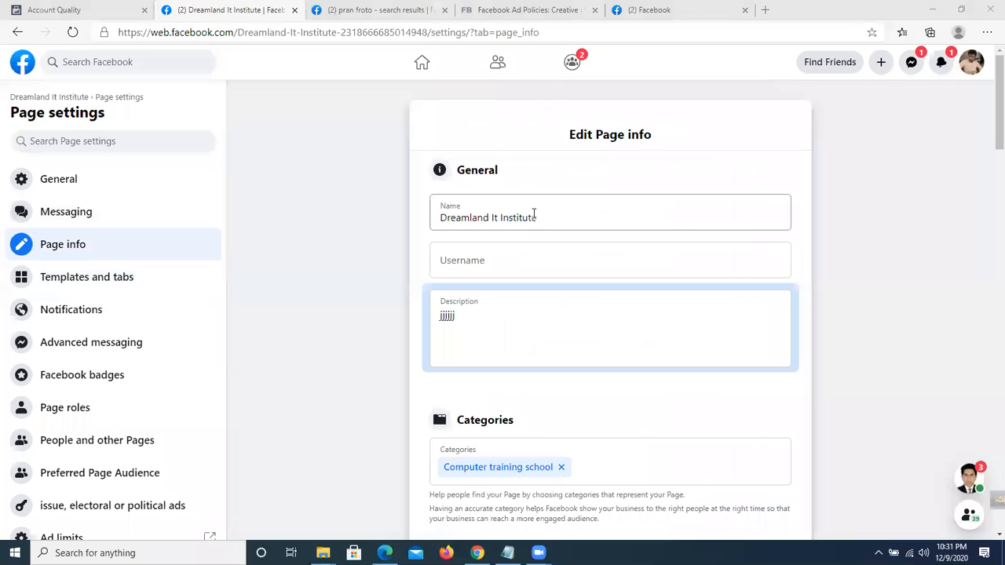
scroll(526, 171, down, 10)
scroll(525, 171, down, 5)
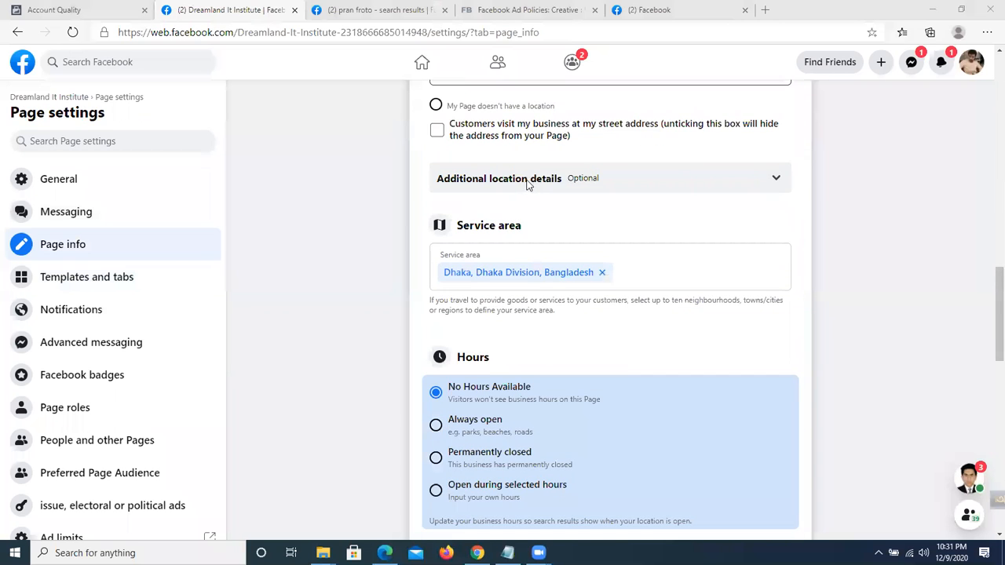
scroll(987, 344, down, 2)
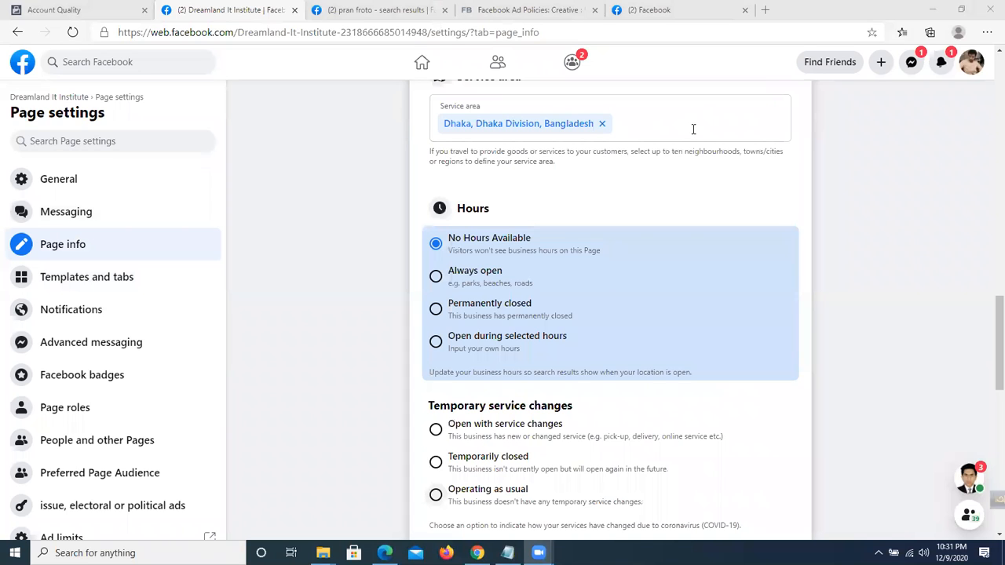
click(101, 283)
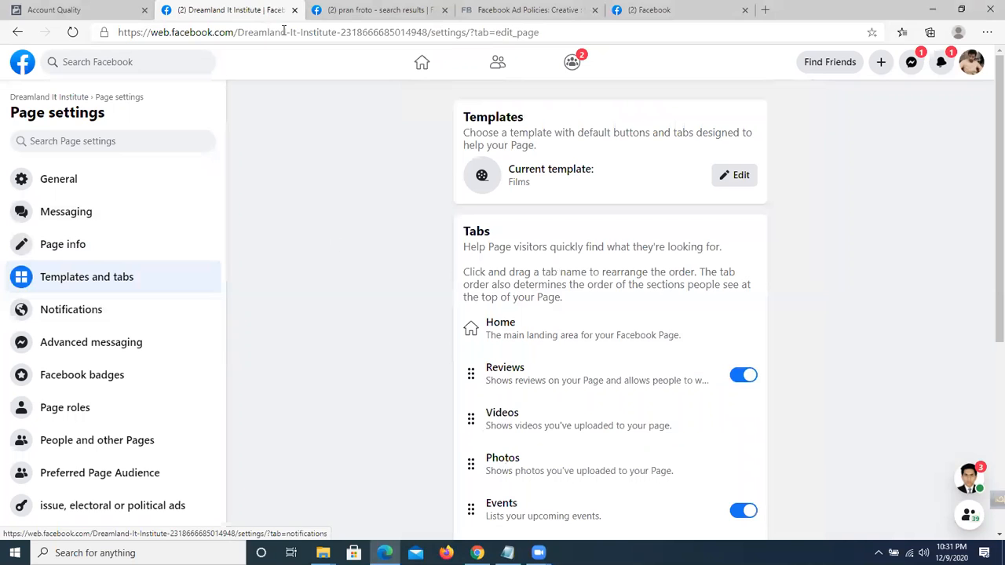
click(361, 10)
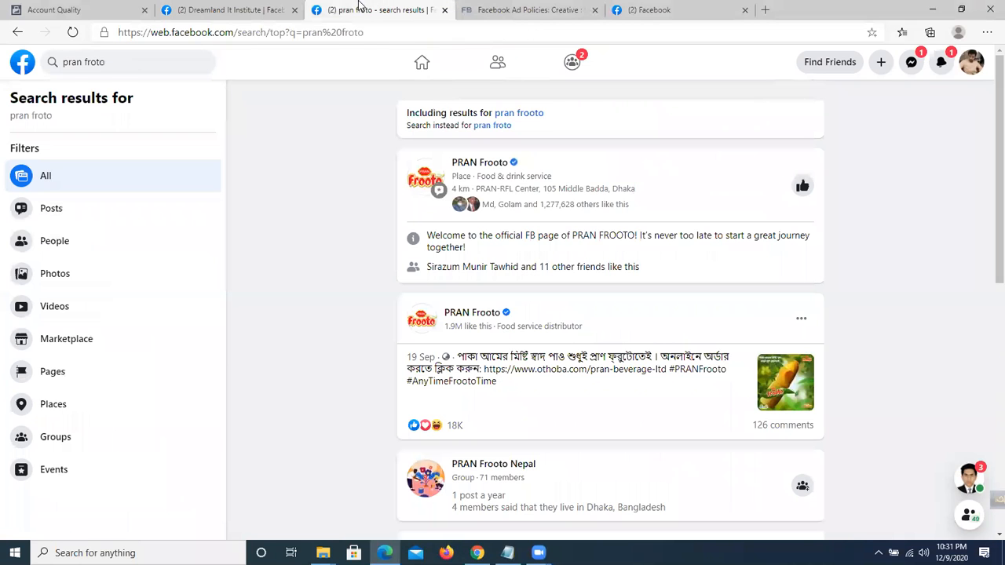
Open the PRAN Frooto Page, close its chat popup, and browse its posts and More tabs.
click(471, 163)
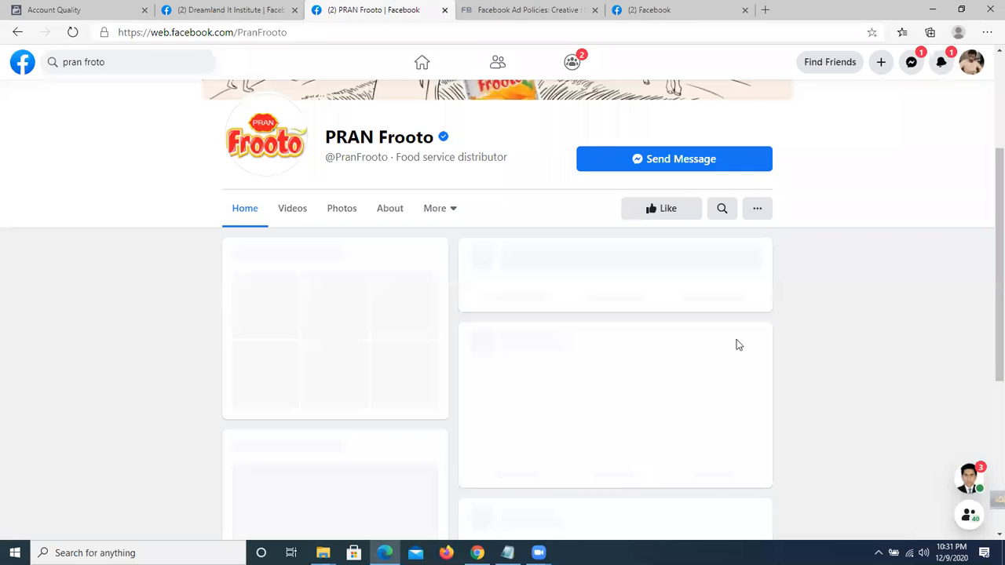
click(927, 271)
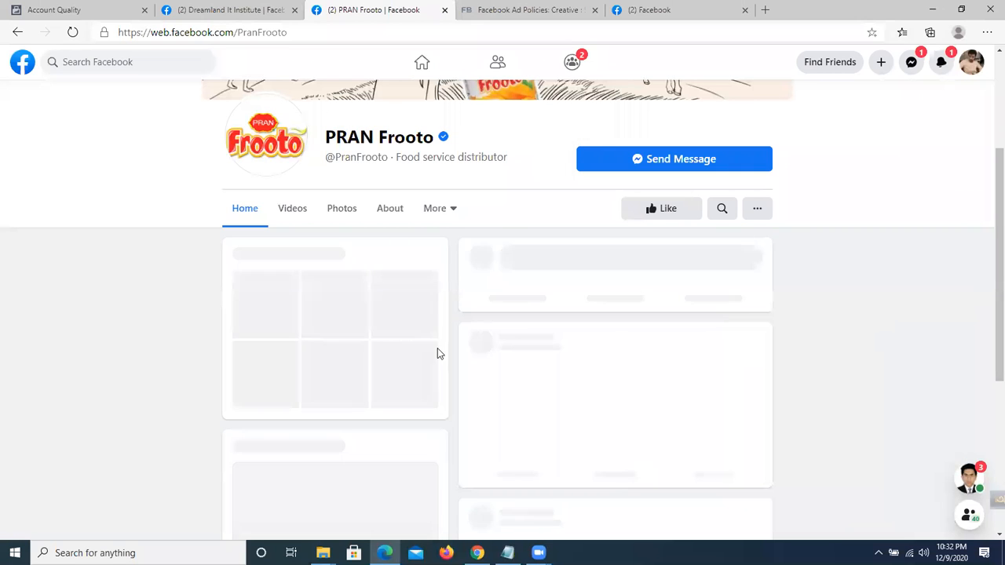
scroll(448, 358, down, 5)
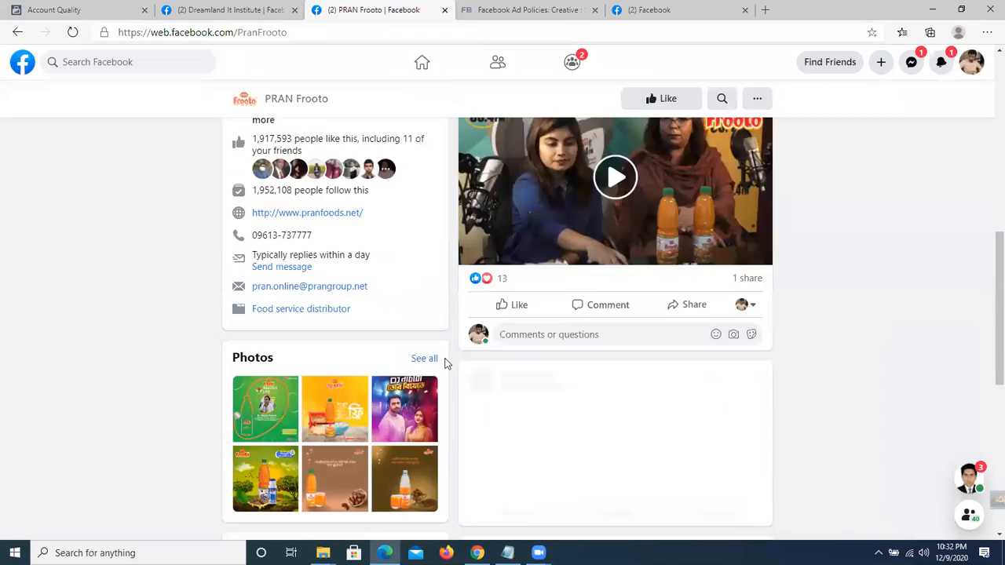
scroll(446, 363, down, 5)
scroll(446, 363, down, 3)
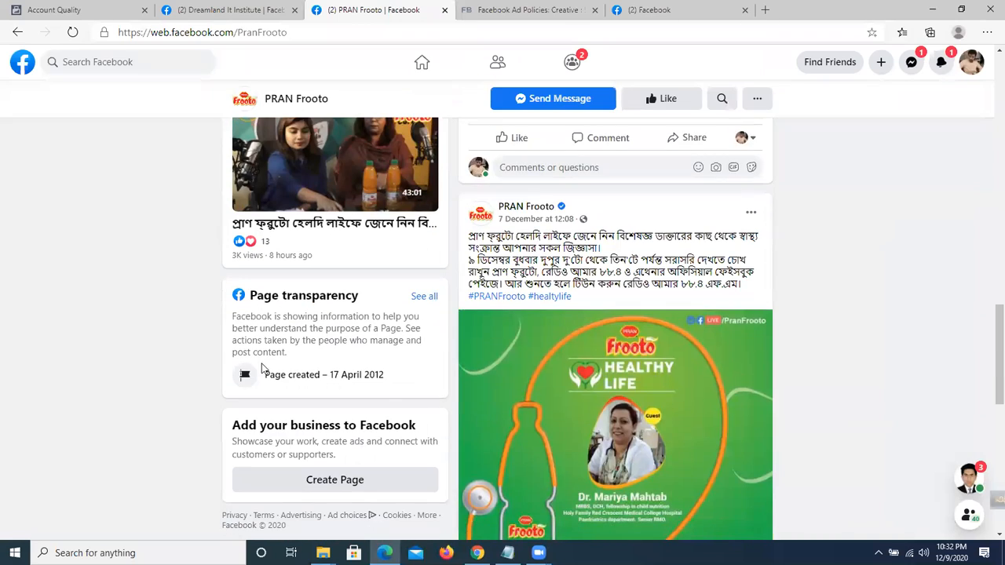
scroll(610, 399, down, 5)
scroll(622, 400, up, 8)
scroll(622, 400, up, 10)
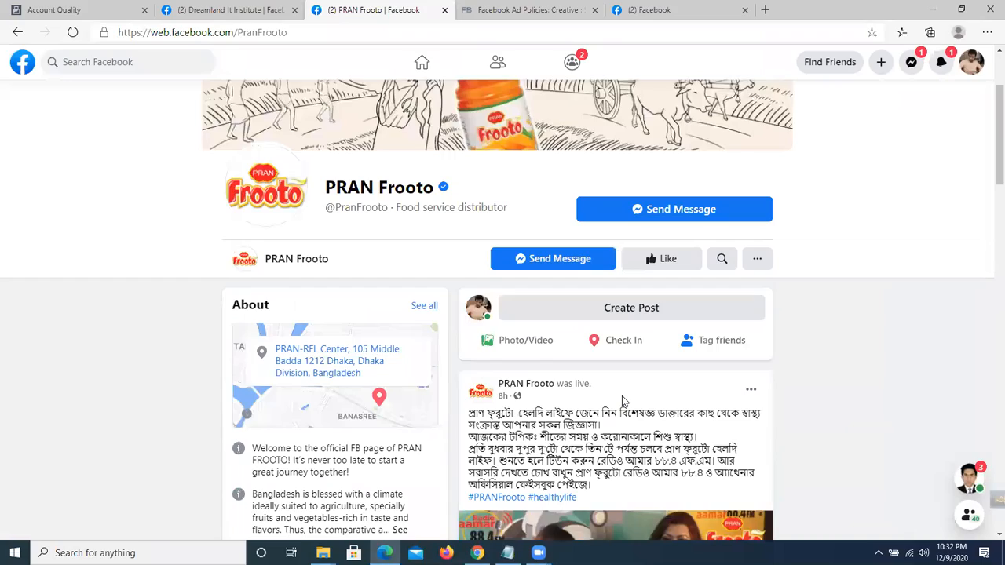
scroll(622, 396, down, 4)
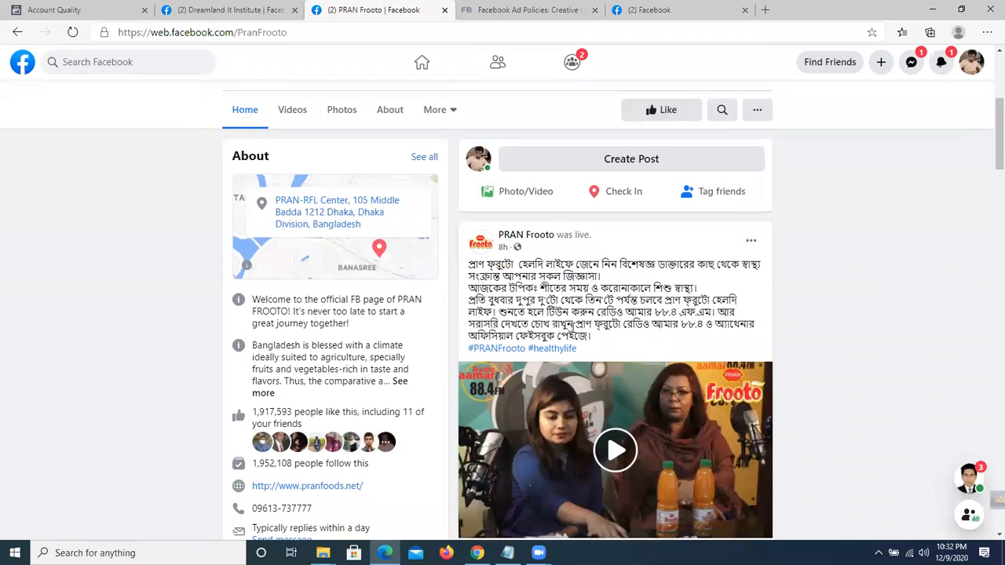
scroll(573, 330, up, 2)
click(445, 265)
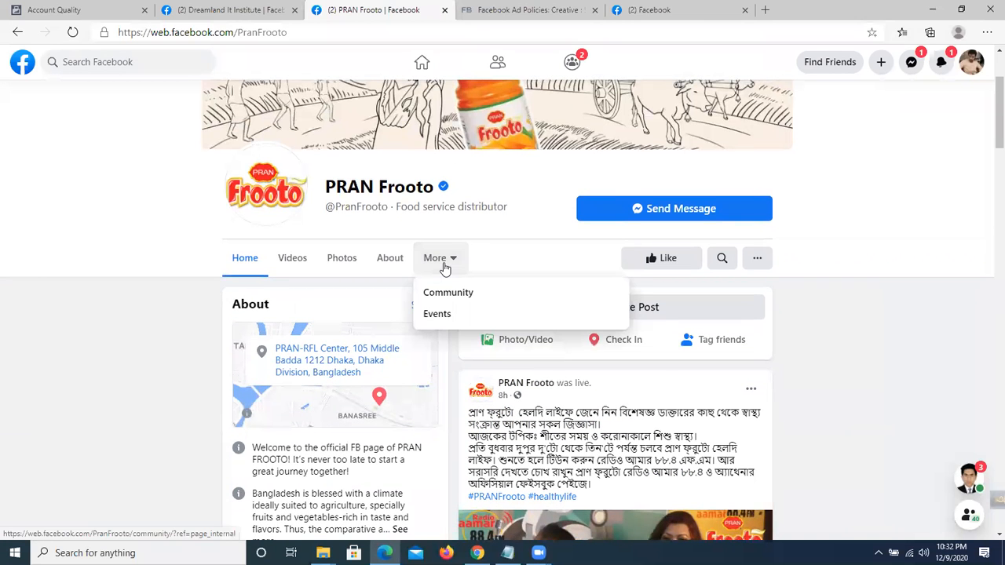
click(445, 269)
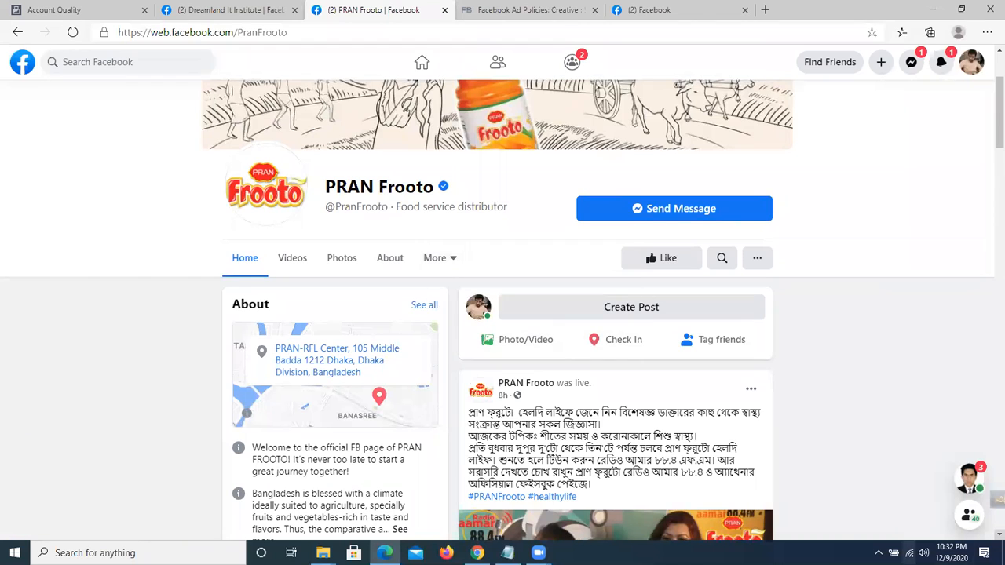
Capture the Page's tab row with Lightshot and circle Videos, Photos and About in red.
click(879, 553)
click(866, 503)
drag(218, 240, 506, 288)
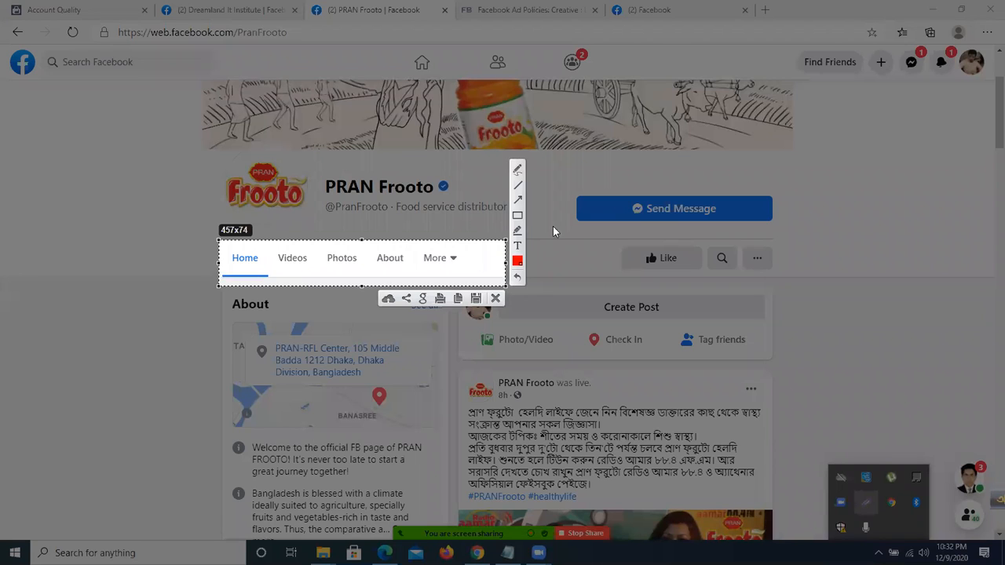
click(518, 171)
mouse_move(302, 259)
mouse_down()
mouse_move(286, 262)
mouse_move(347, 256)
mouse_move(357, 269)
mouse_move(336, 265)
mouse_up()
mouse_move(413, 247)
mouse_down()
mouse_move(393, 252)
mouse_move(385, 267)
mouse_move(414, 254)
mouse_up()
click(496, 299)
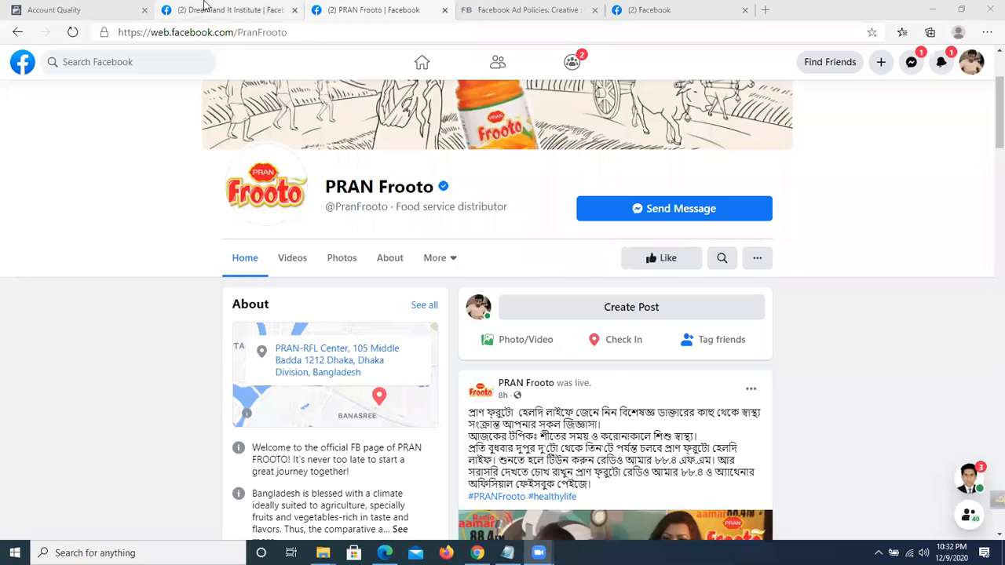
Turn off the Reviews tab and move the Videos and Photos tabs up under Home.
click(203, 10)
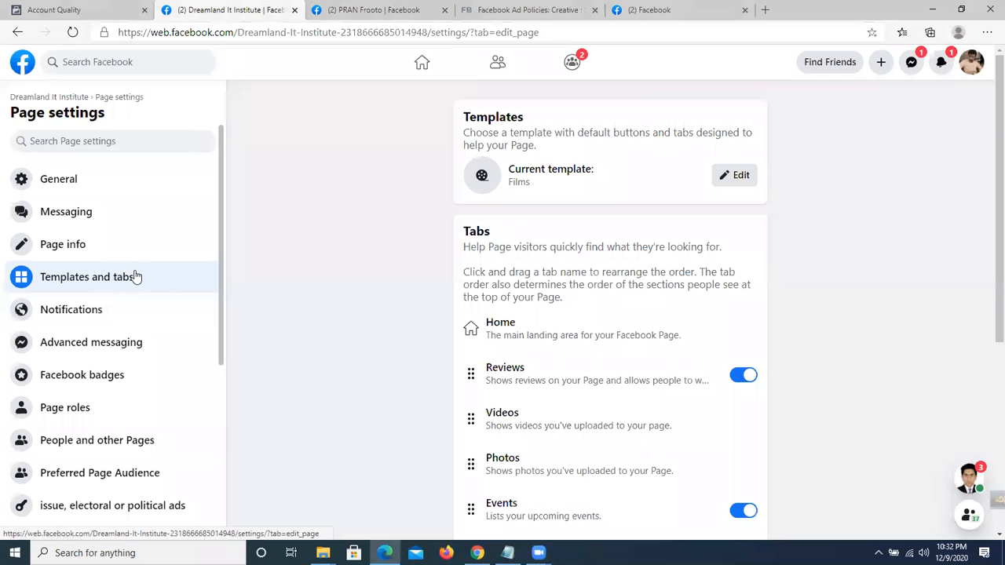
scroll(339, 303, down, 1)
scroll(339, 307, down, 1)
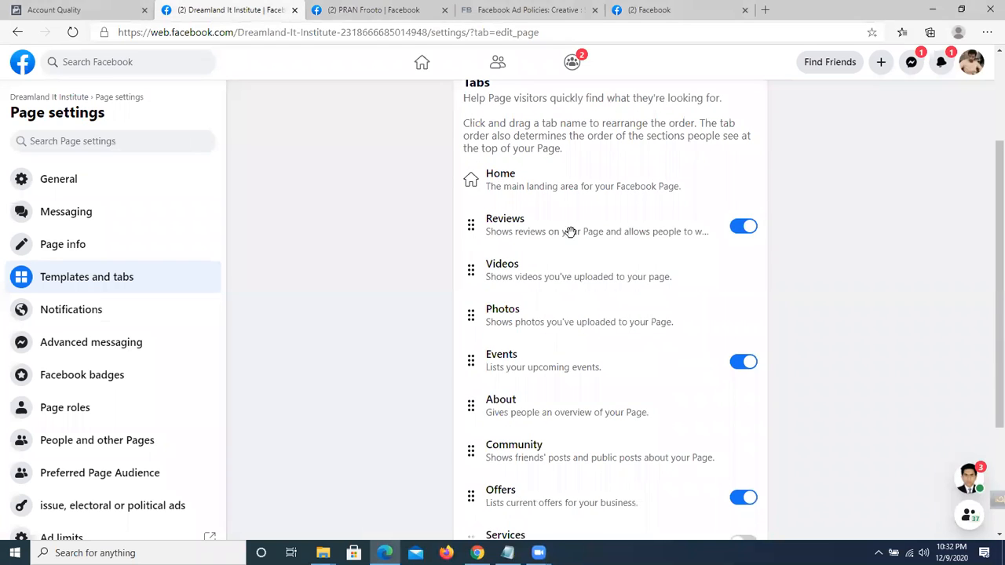
click(744, 227)
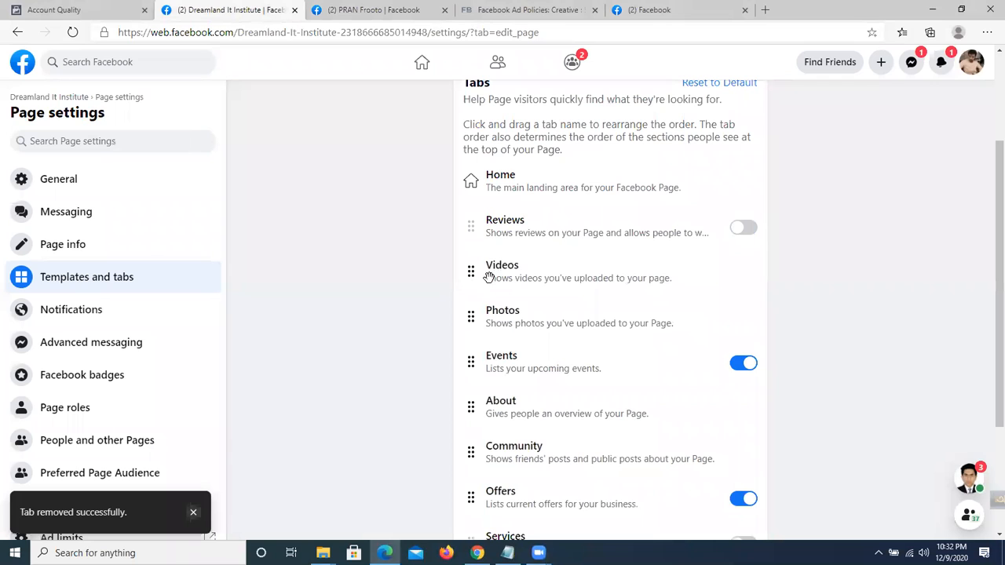
drag(472, 271, 493, 228)
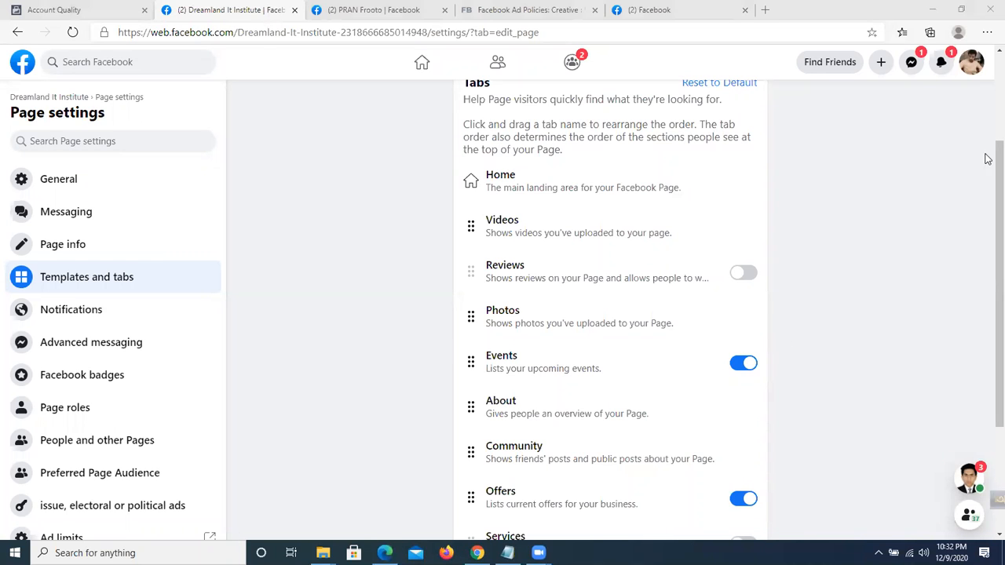
drag(470, 318, 473, 224)
Turn off the Offers tab and drag the Live tab to sit directly under Home.
scroll(805, 368, down, 1)
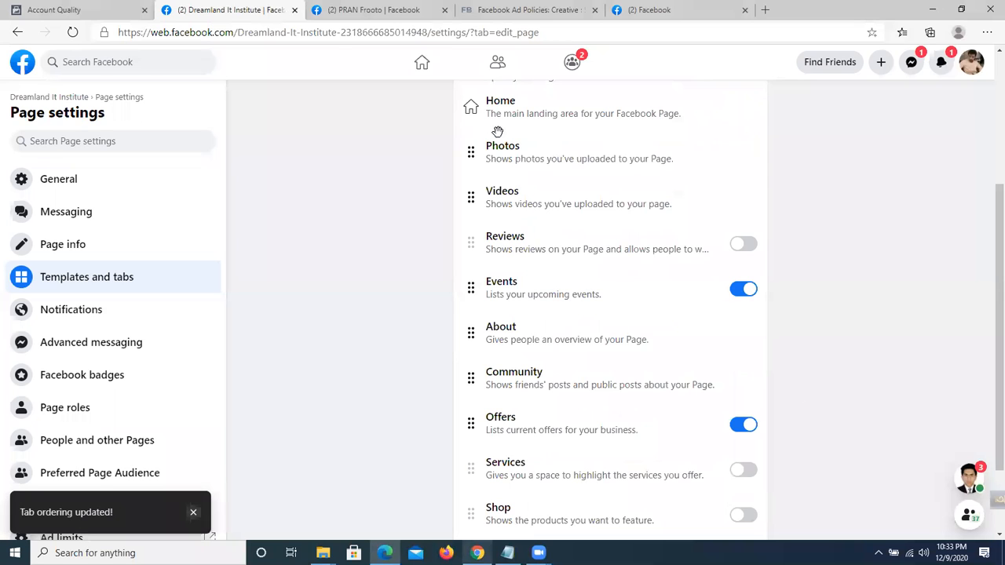
scroll(554, 175, down, 2)
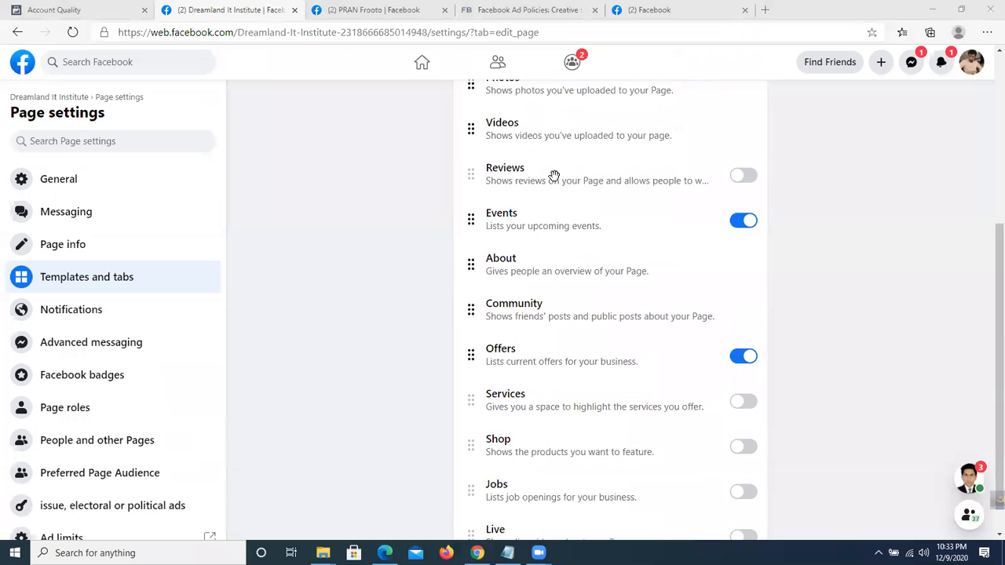
click(746, 325)
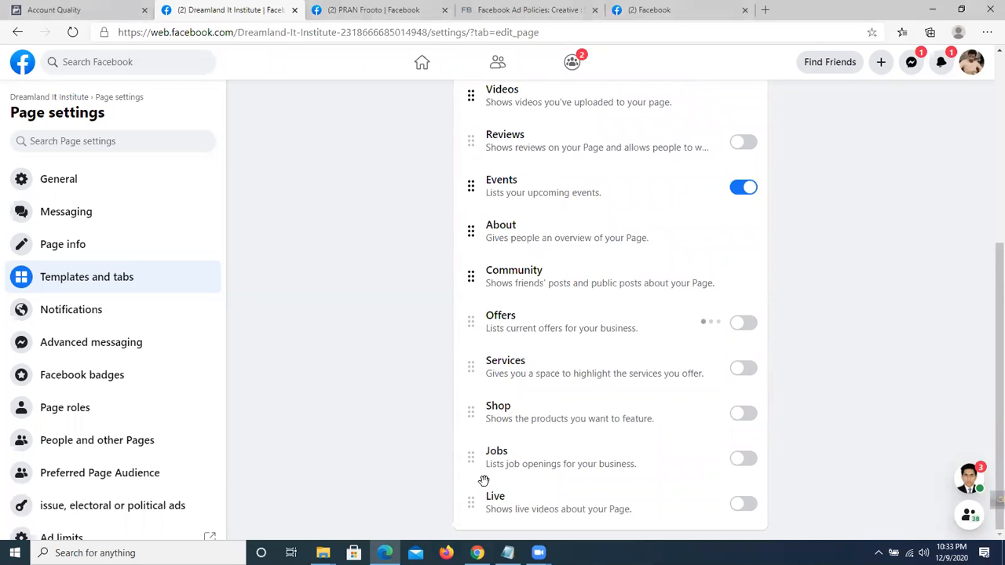
drag(482, 504, 484, 98)
scroll(329, 217, up, 2)
drag(486, 238, 488, 179)
scroll(847, 480, up, 1)
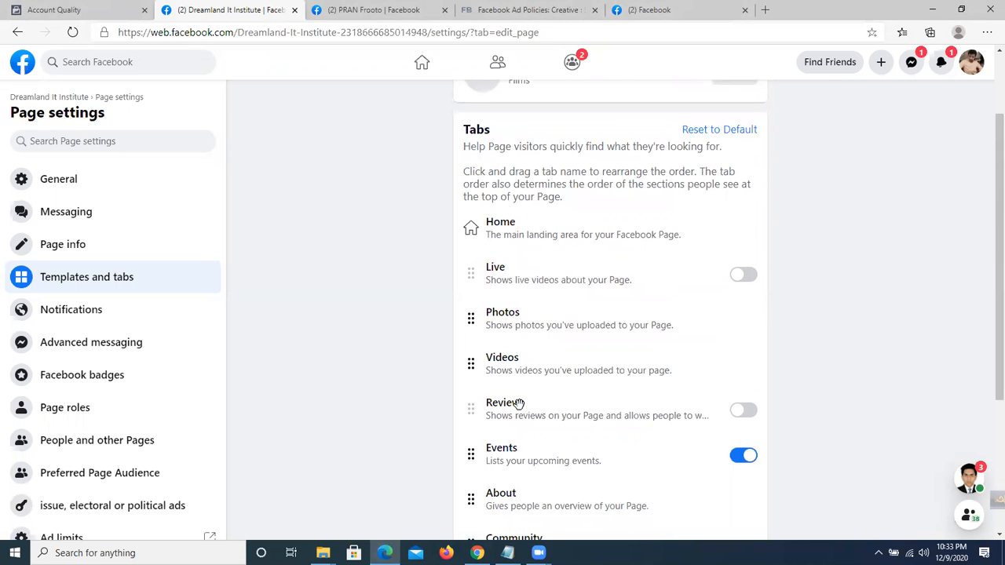
click(117, 314)
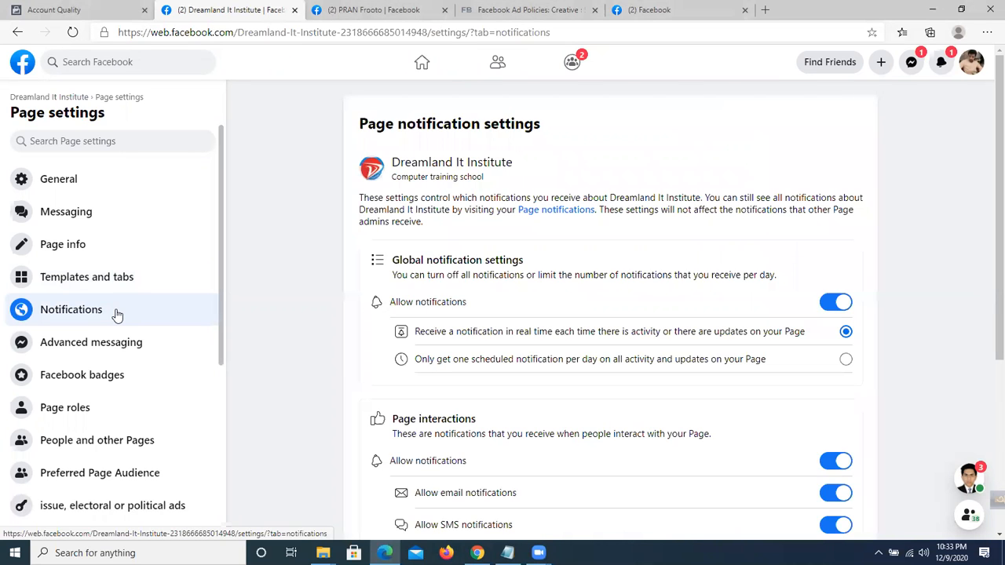
Scroll through the Page interactions notification options, then go to Advanced messaging.
scroll(447, 259, down, 2)
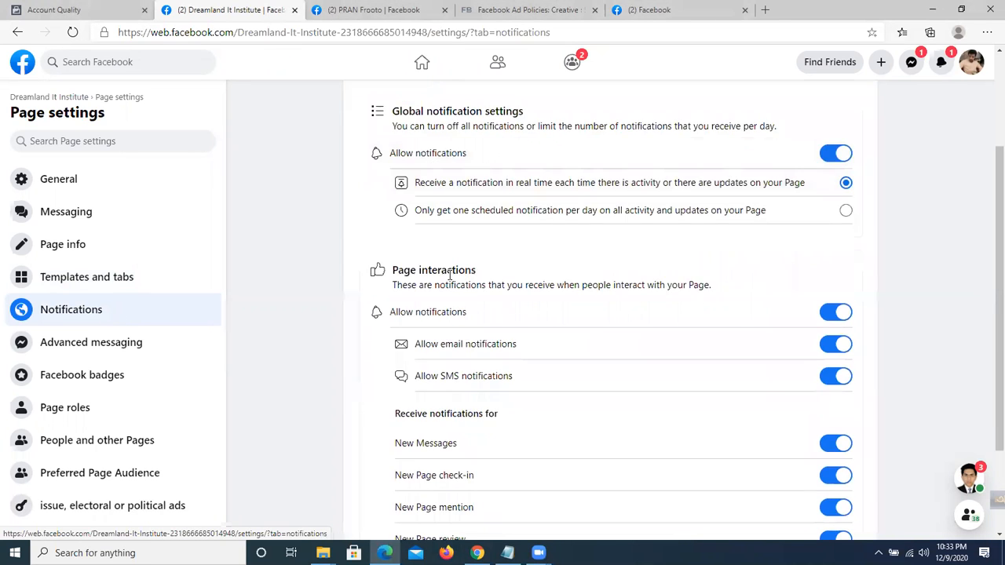
scroll(322, 363, down, 1)
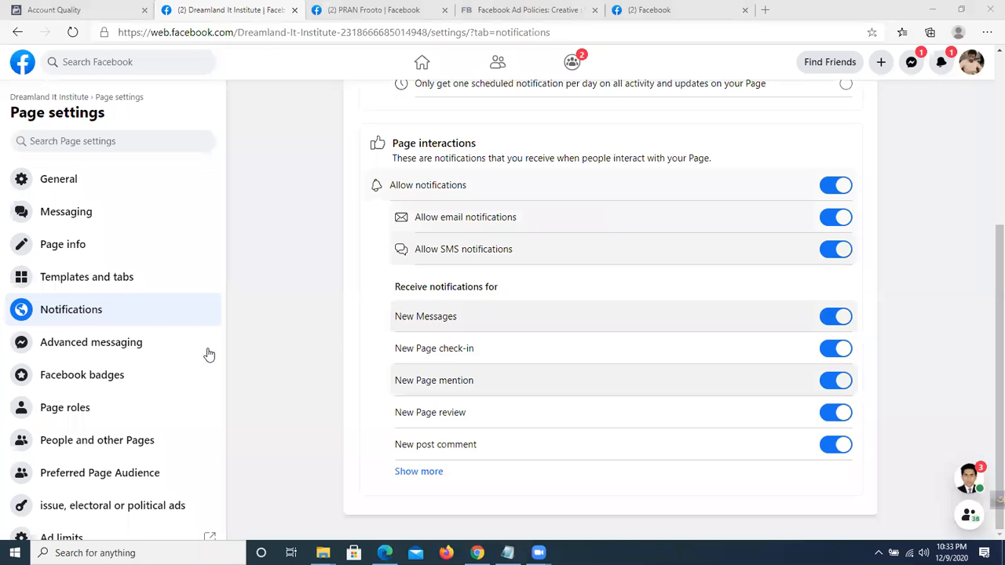
click(101, 348)
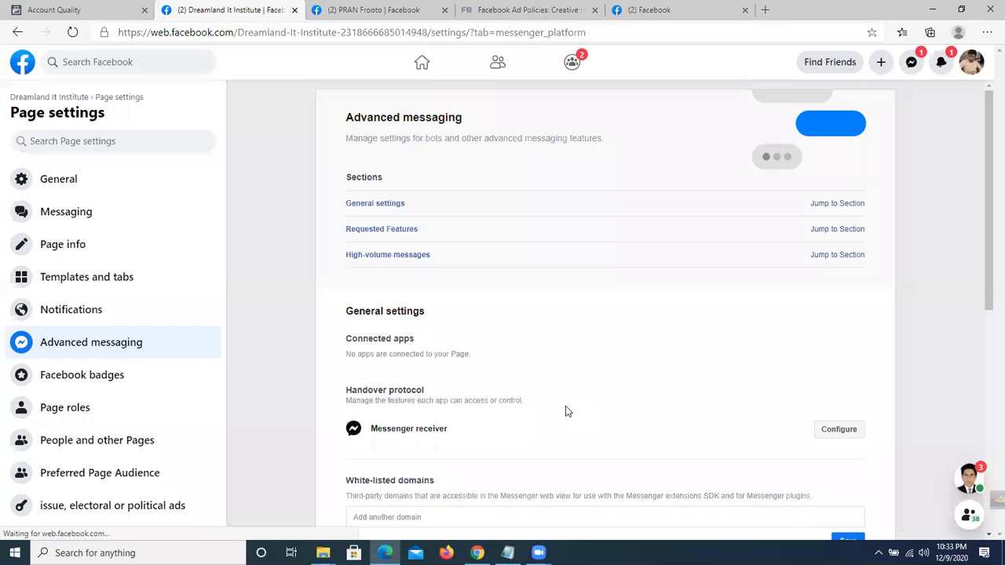
Scroll to the bottom of Advanced messaging, where no apps are connected, then open Facebook badges.
scroll(568, 411, down, 4)
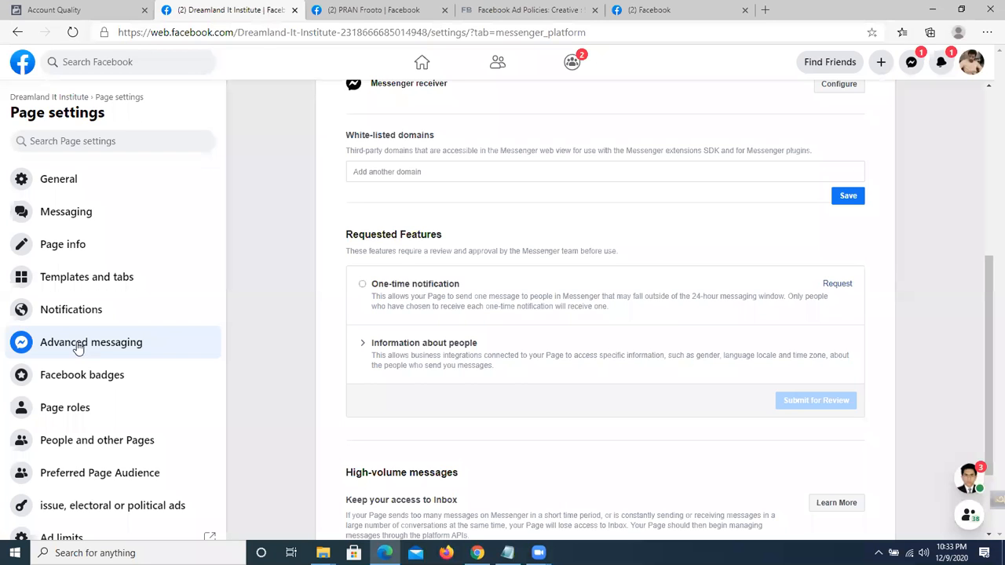
scroll(32, 346, down, 2)
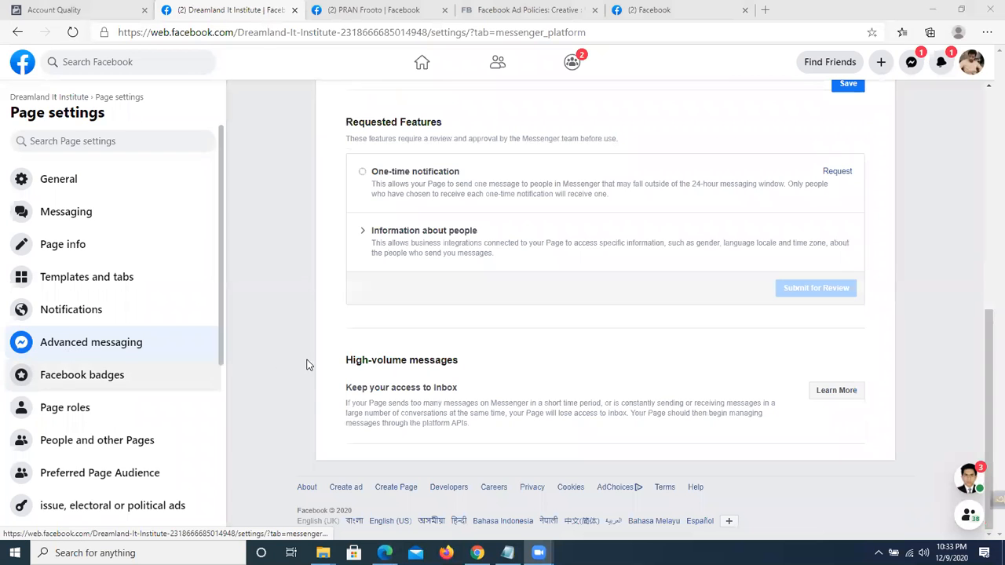
click(110, 385)
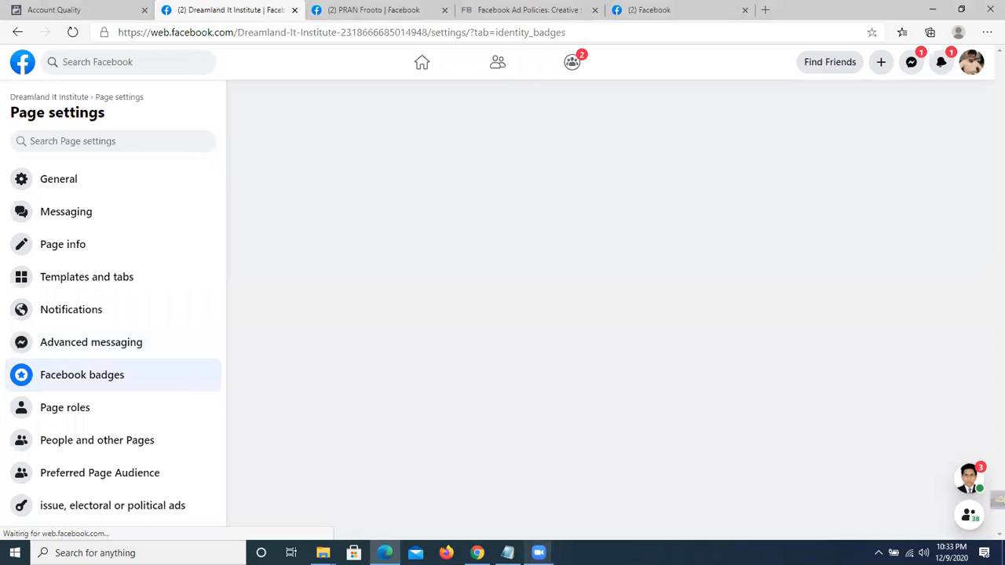
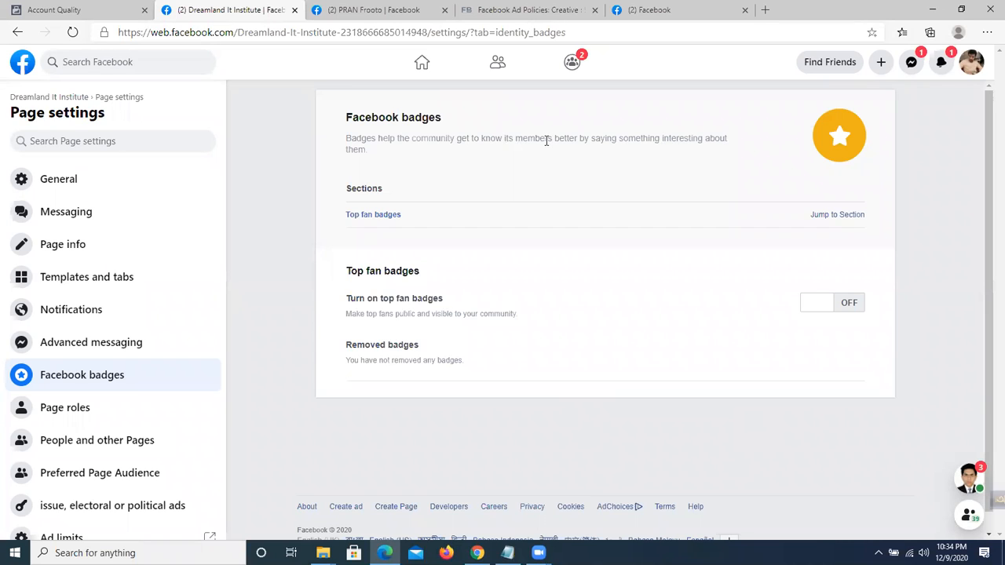
Switch on top fan badges for Dreamland It Institute, then go to Page roles.
click(826, 217)
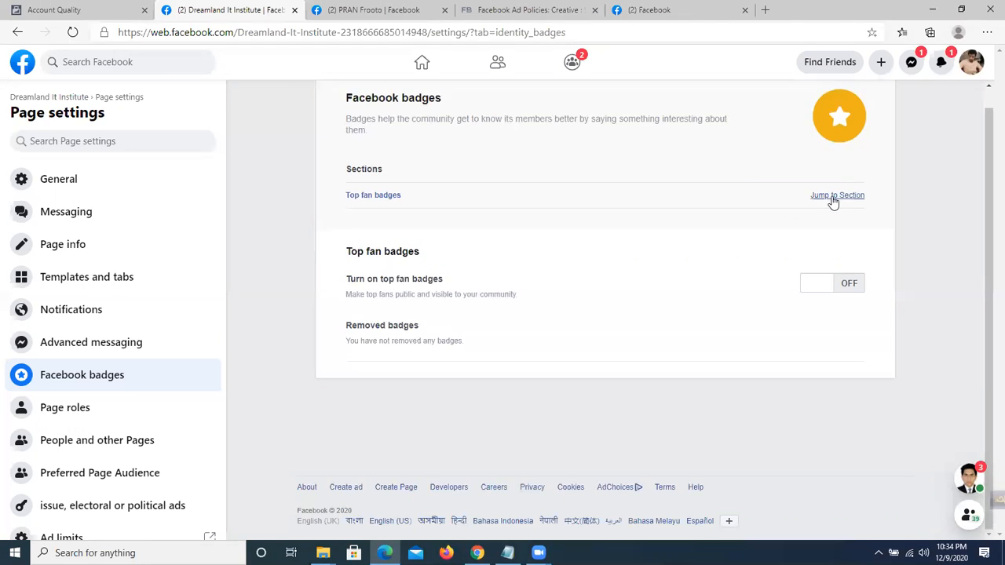
click(835, 309)
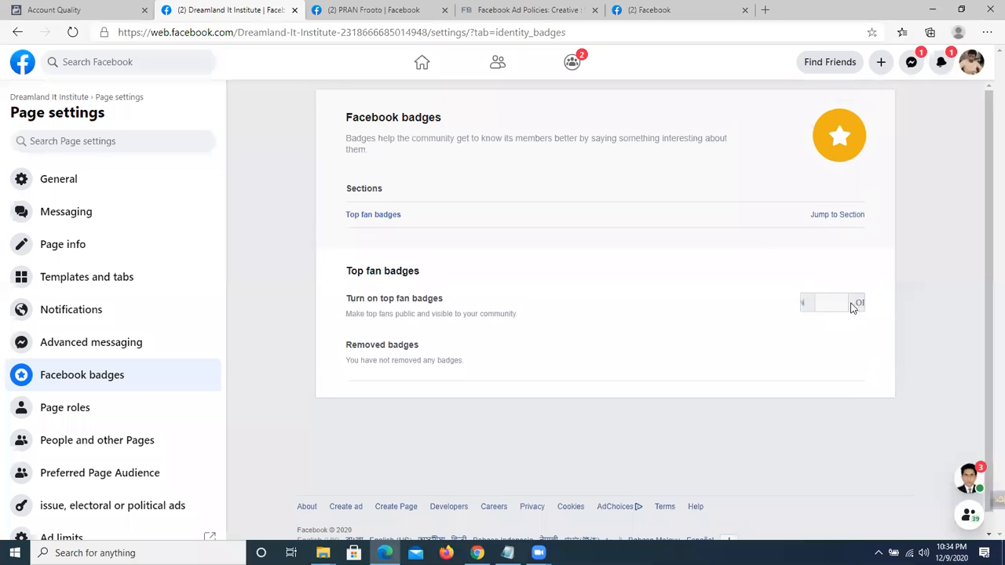
click(823, 216)
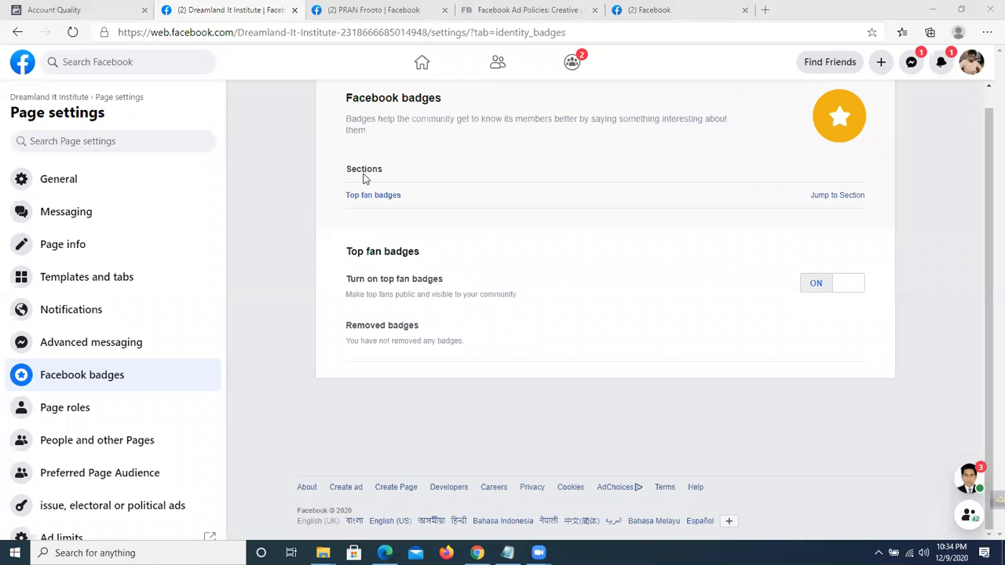
click(83, 426)
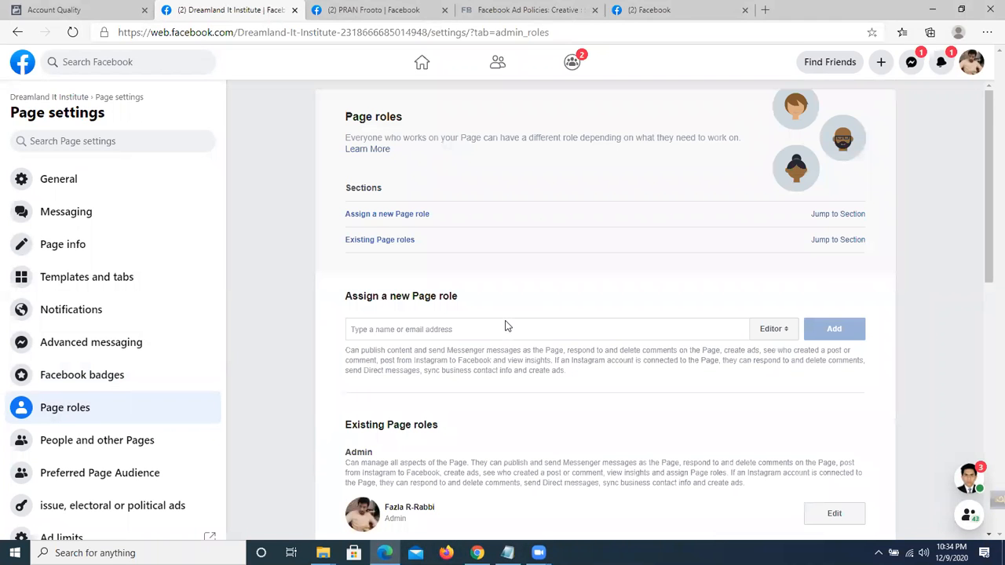
Look over the existing admins and editors, then set Admin as the role to assign.
scroll(507, 326, down, 4)
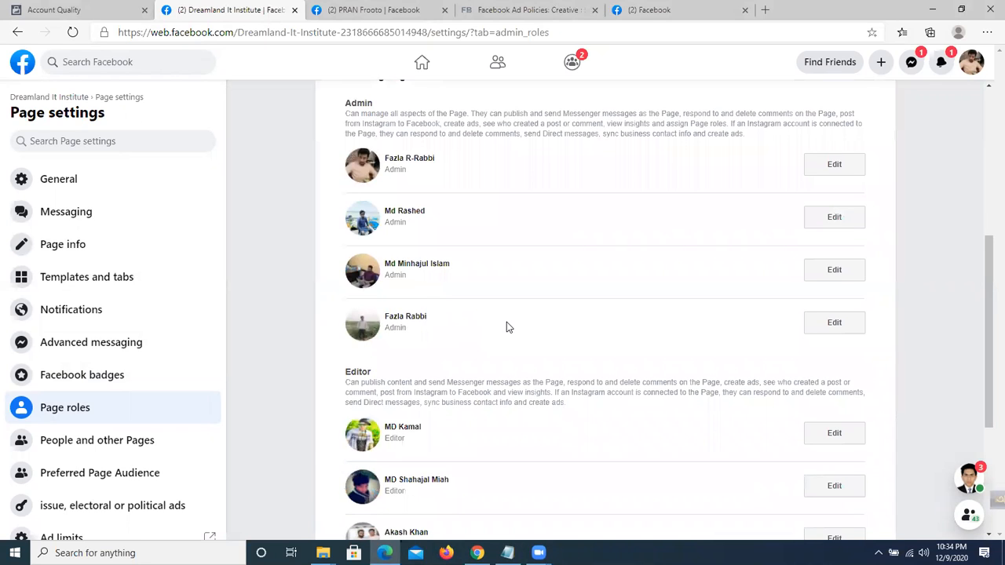
scroll(507, 328, down, 3)
scroll(507, 327, up, 3)
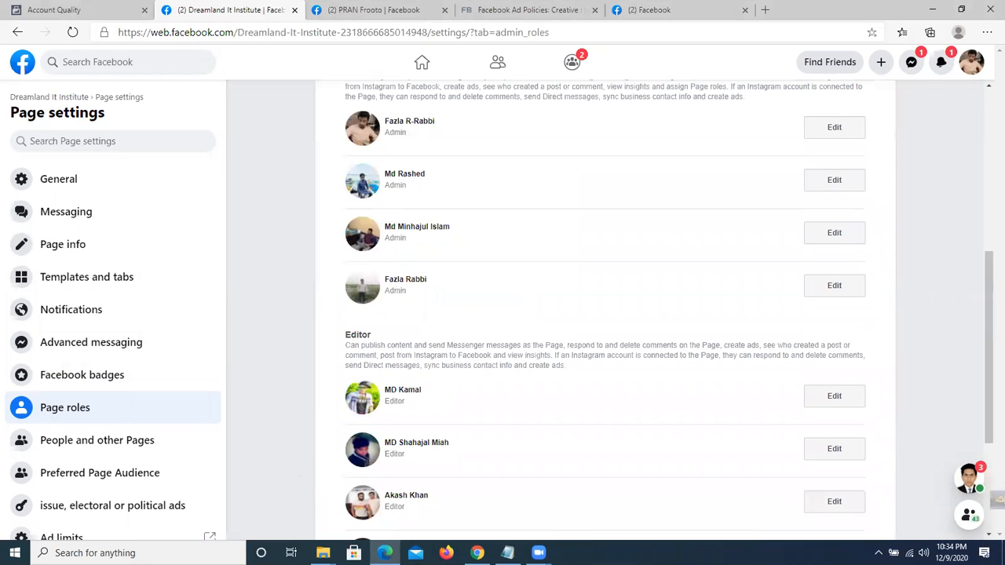
scroll(560, 345, up, 2)
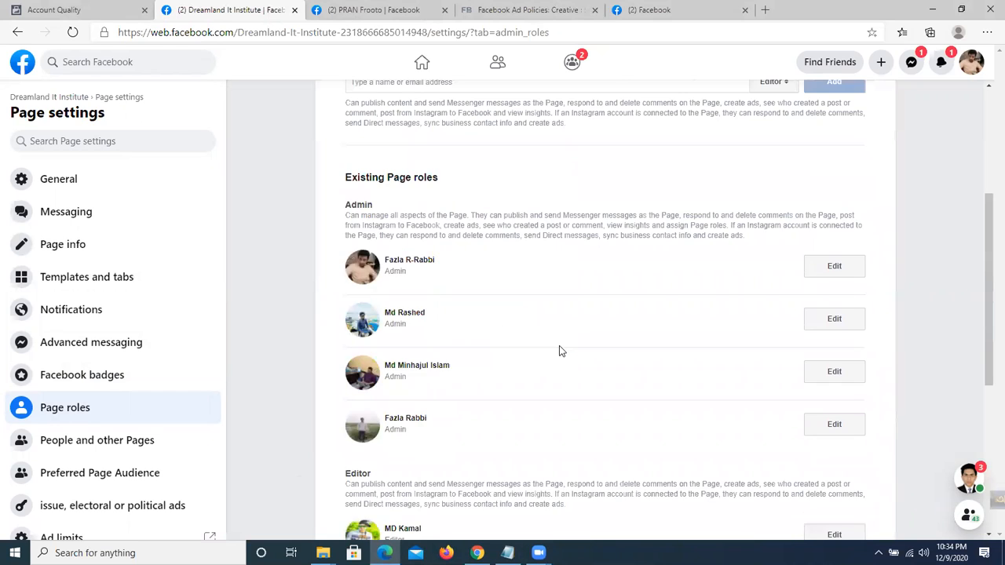
scroll(559, 351, up, 3)
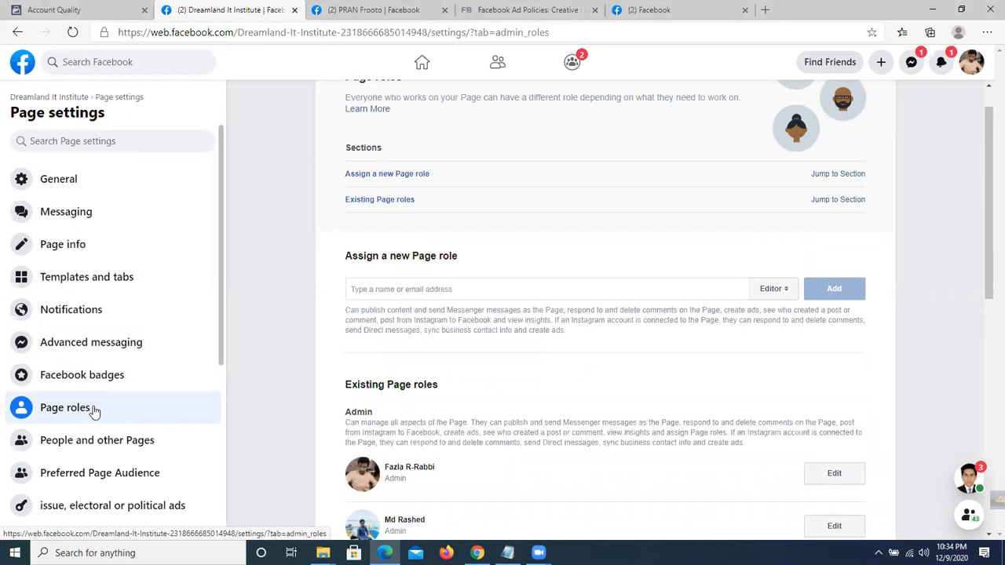
scroll(341, 317, down, 1)
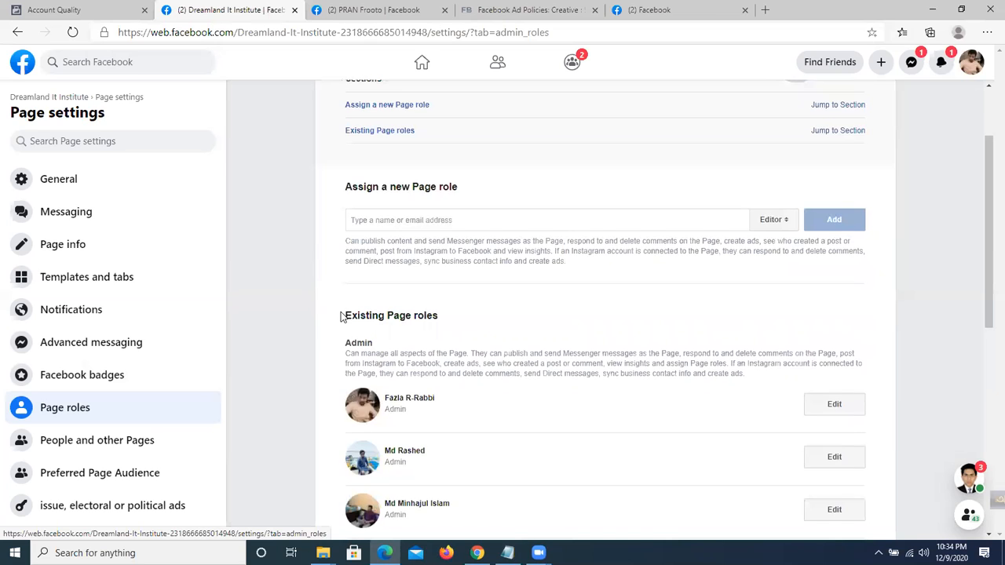
click(780, 222)
click(773, 204)
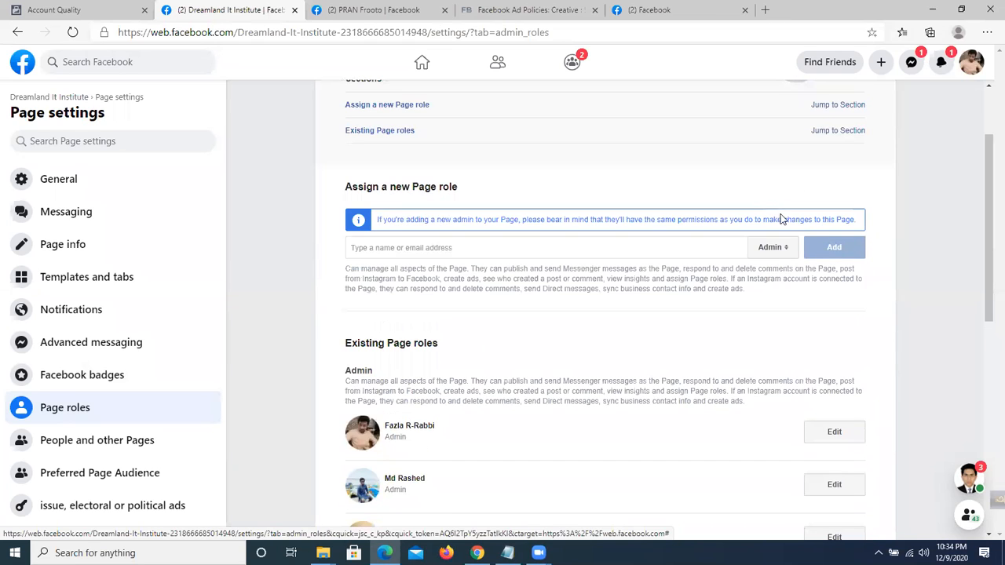
click(773, 248)
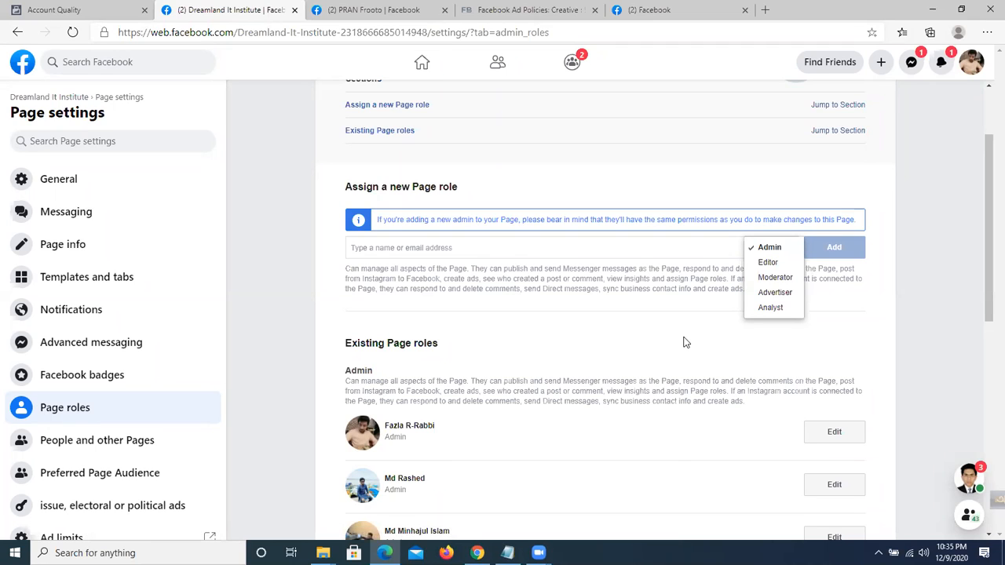
Try Editor, Moderator and Admin in the role dropdown, settling back on Editor.
click(768, 262)
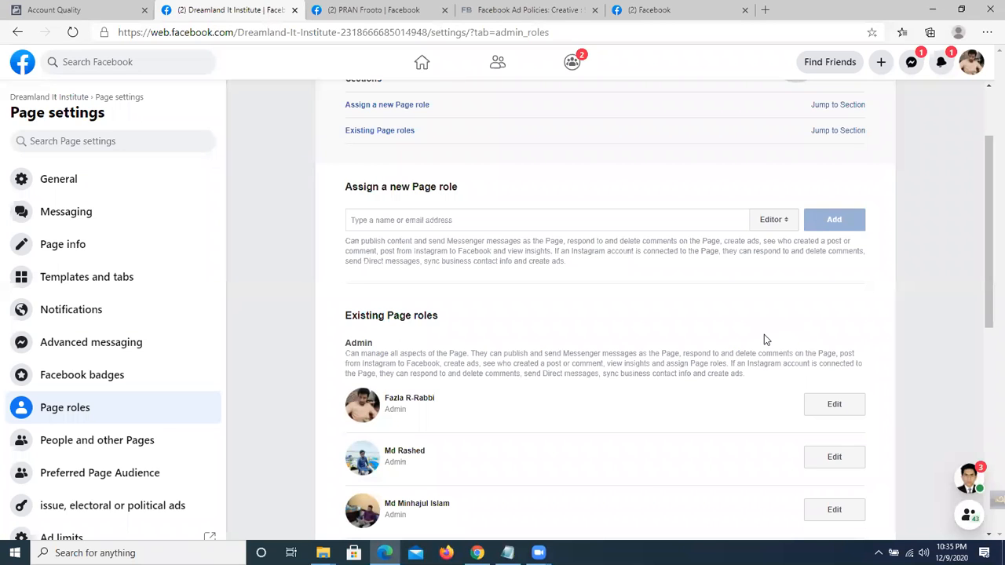
click(773, 245)
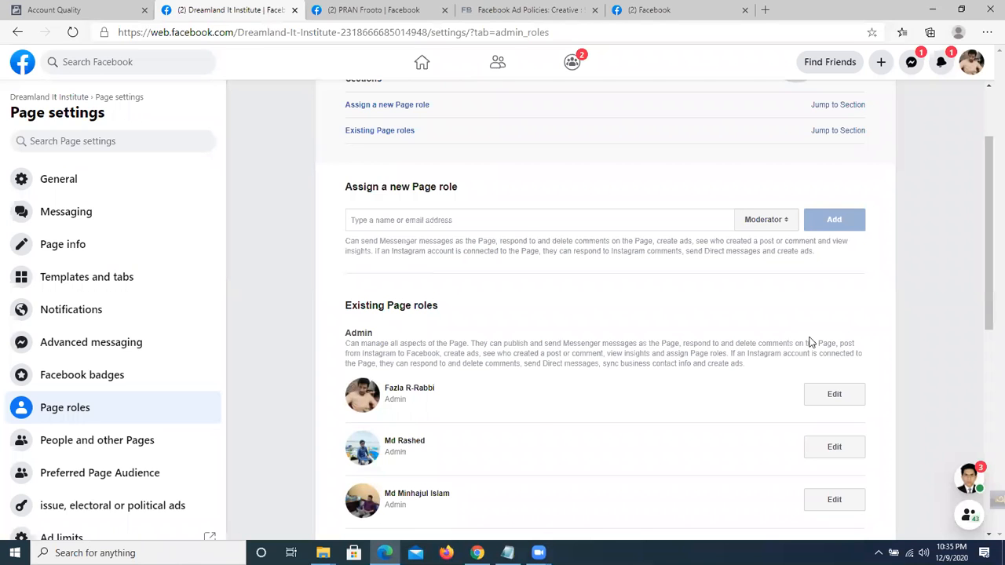
click(761, 220)
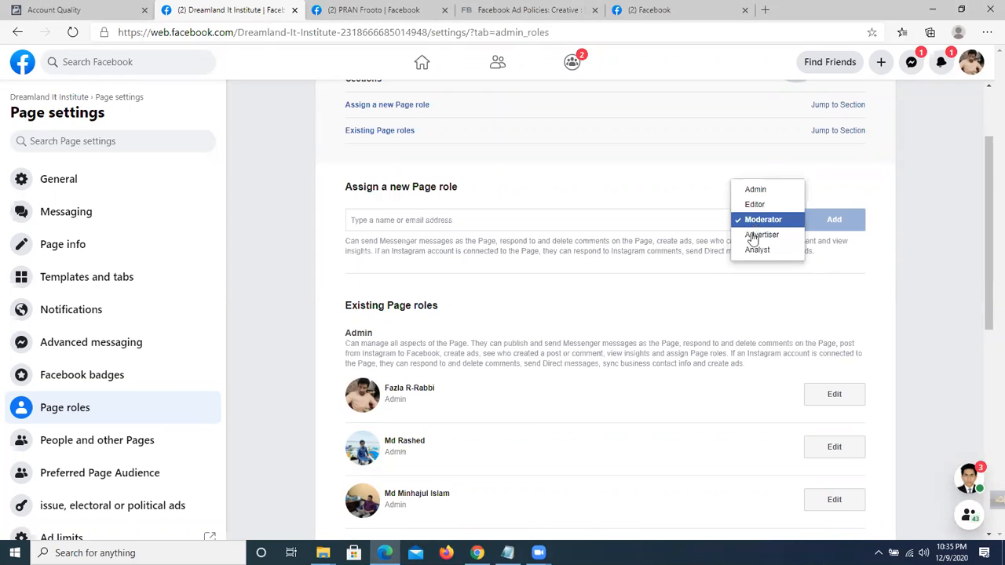
click(756, 189)
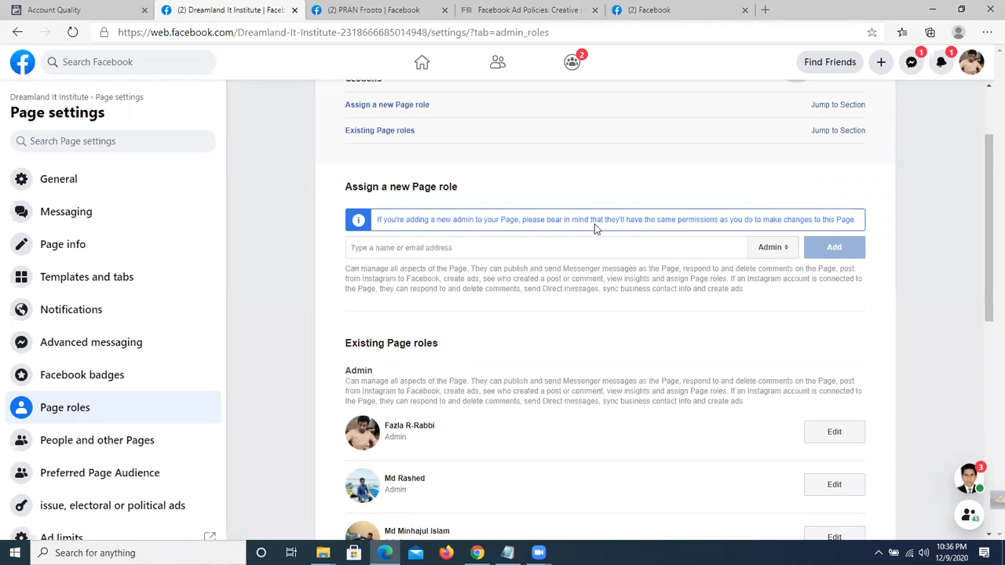
click(777, 275)
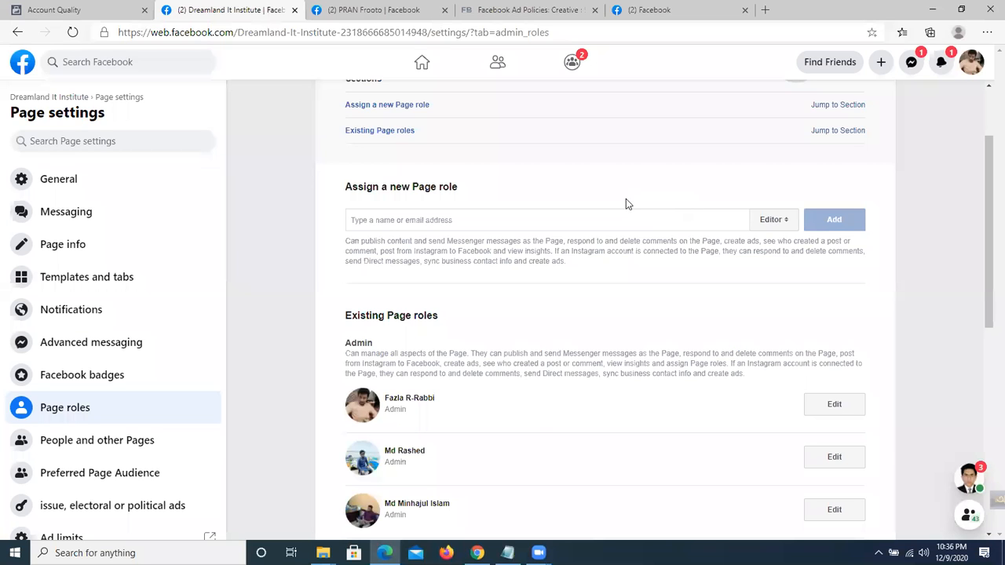
Toggle the role to assign between Editor and Admin, ending on Editor.
scroll(649, 315, down, 1)
drag(418, 349, 436, 330)
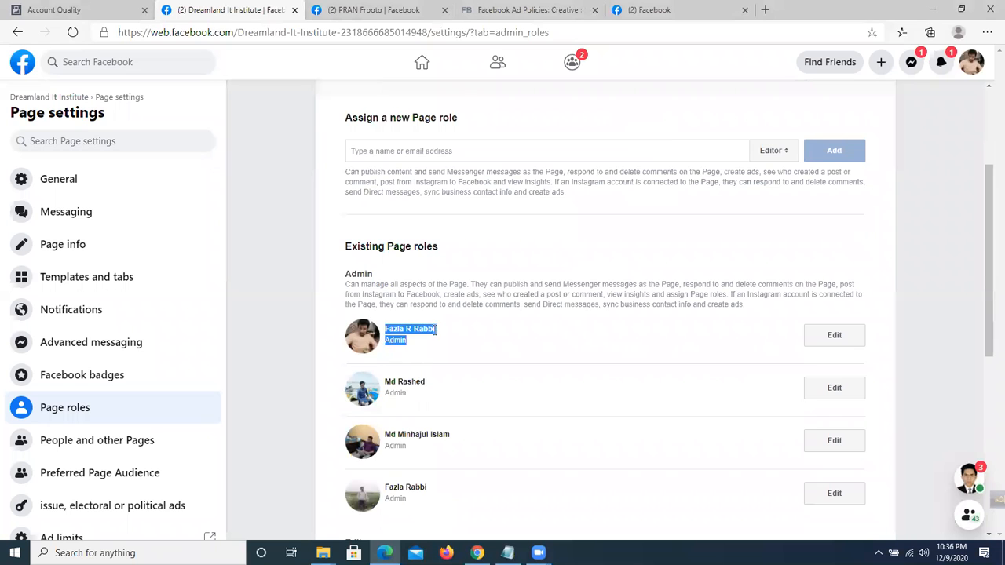
scroll(437, 330, down, 4)
scroll(384, 369, down, 2)
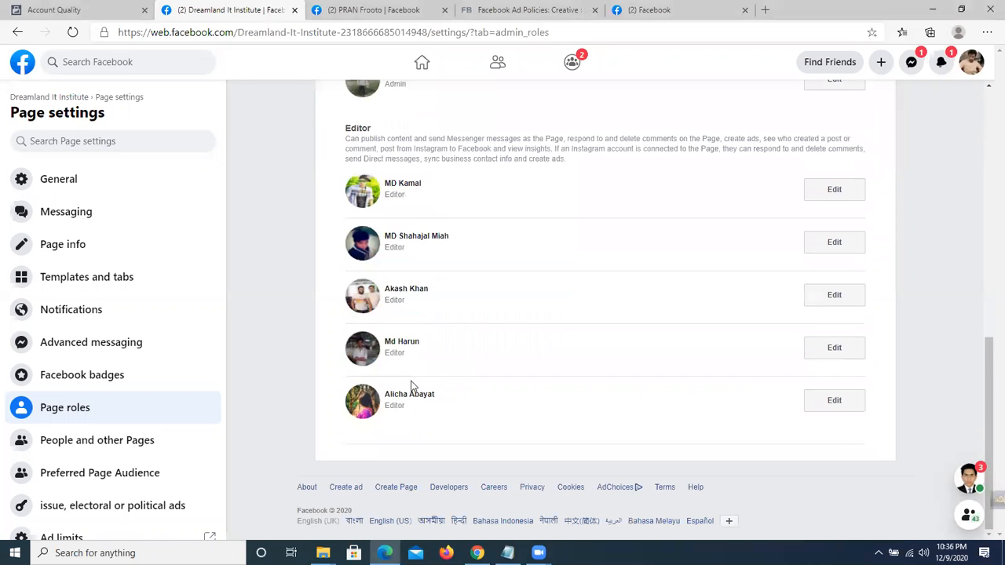
scroll(432, 352, up, 7)
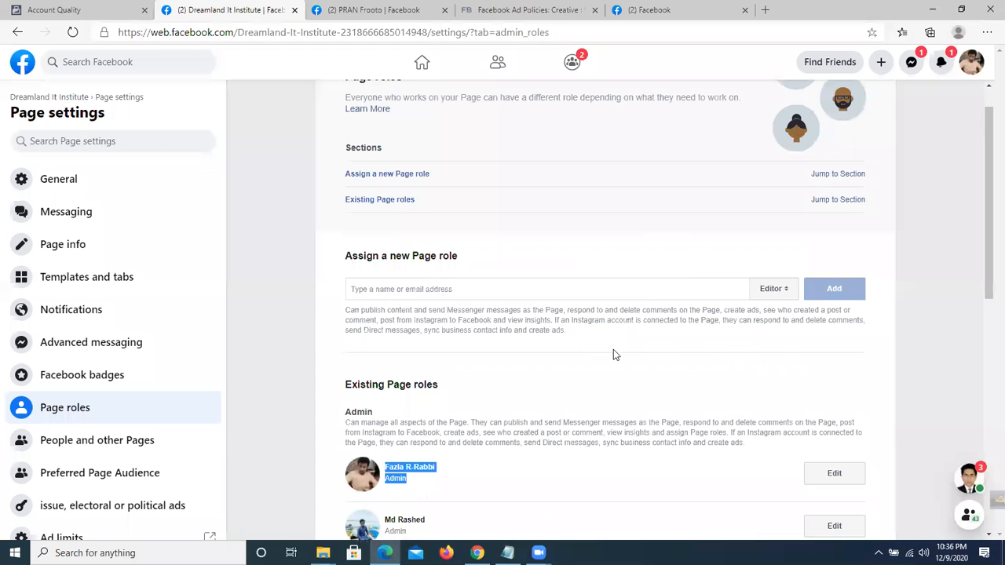
click(772, 289)
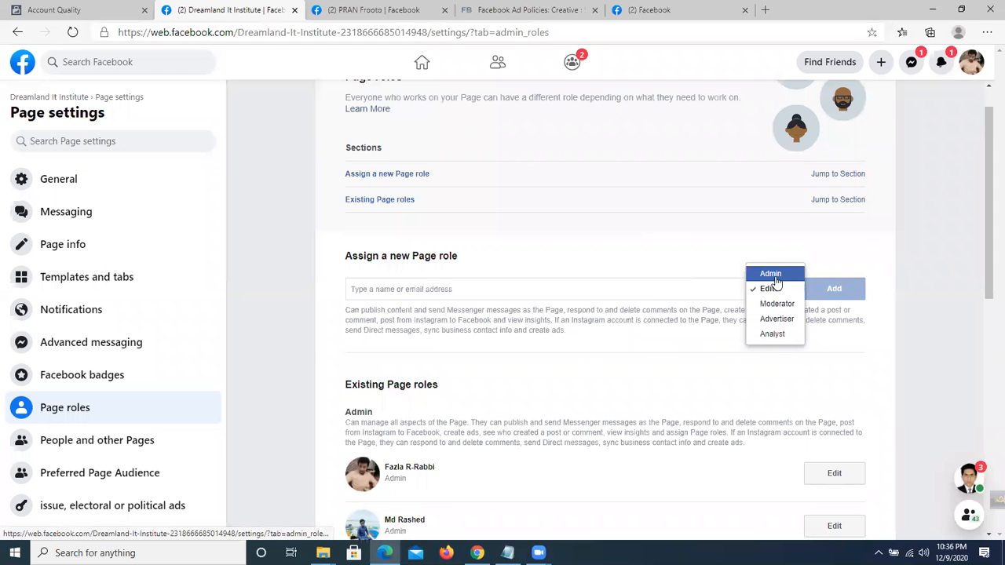
click(764, 291)
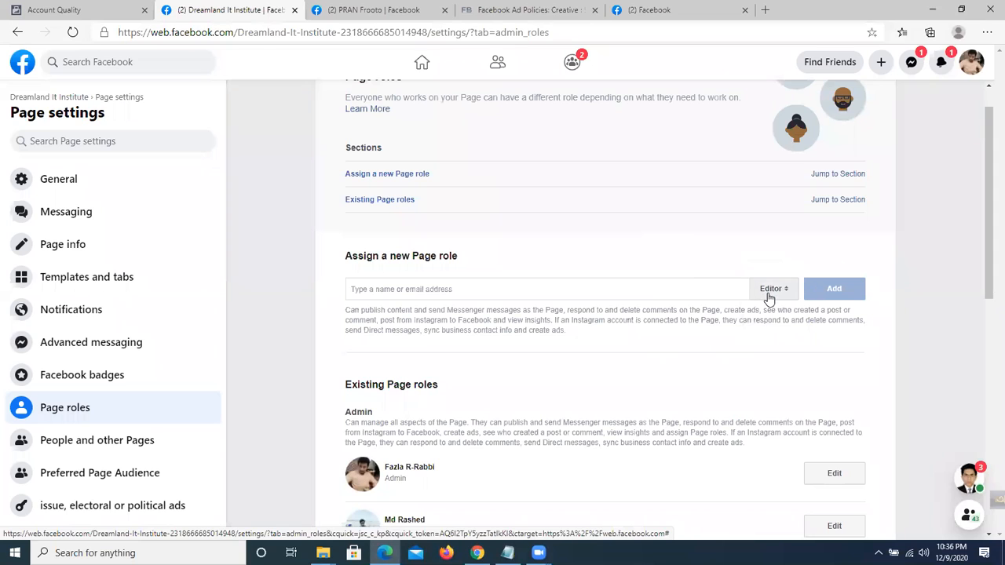
click(773, 289)
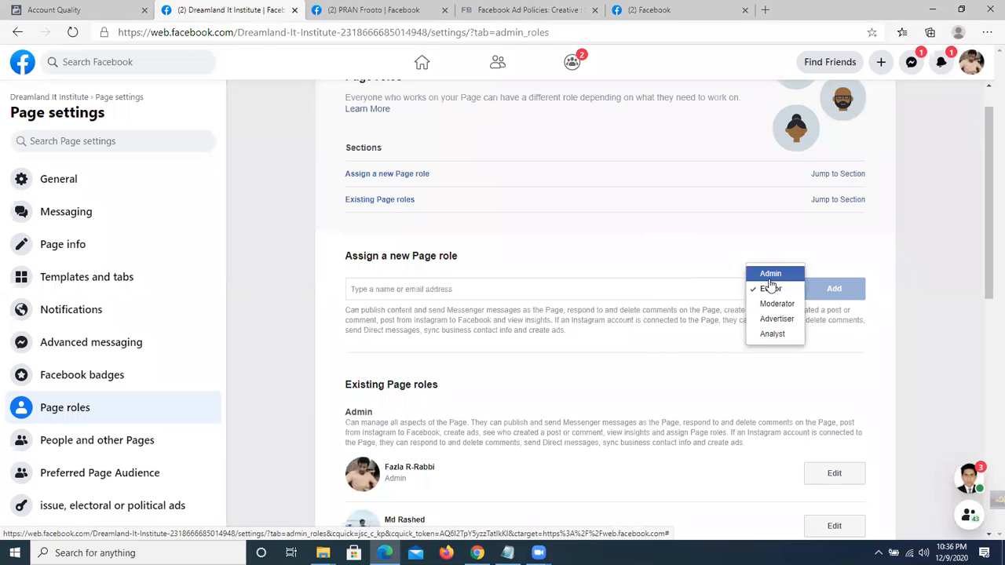
click(769, 273)
click(774, 322)
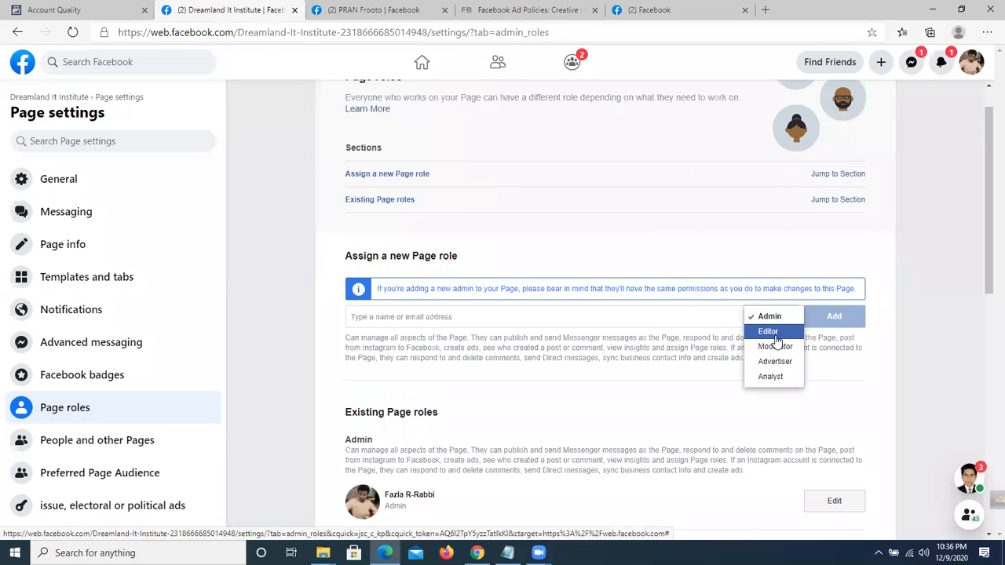
click(770, 332)
Try Moderator and Advertiser as the role, finally making Admin the role for the new person.
scroll(745, 352, down, 1)
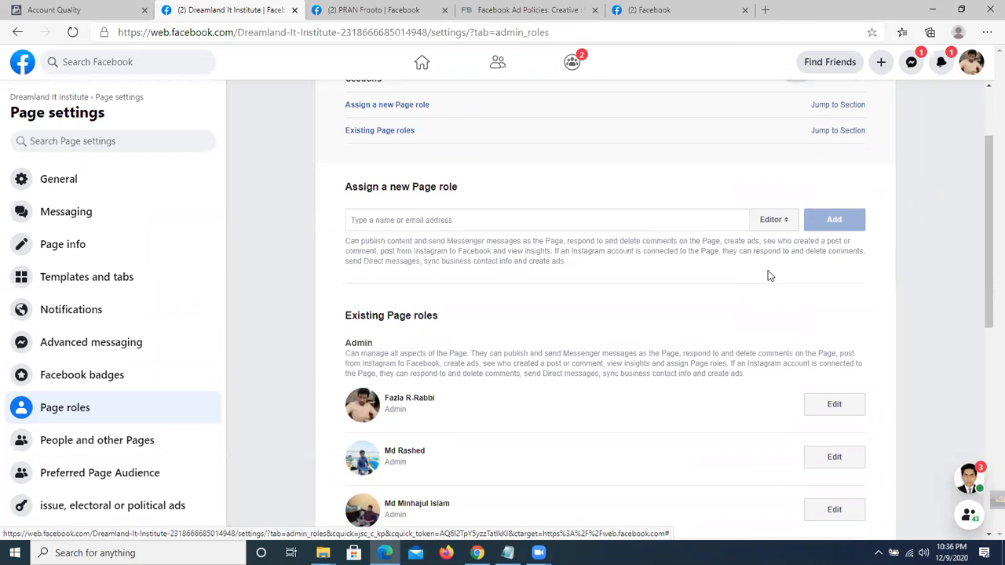
click(772, 220)
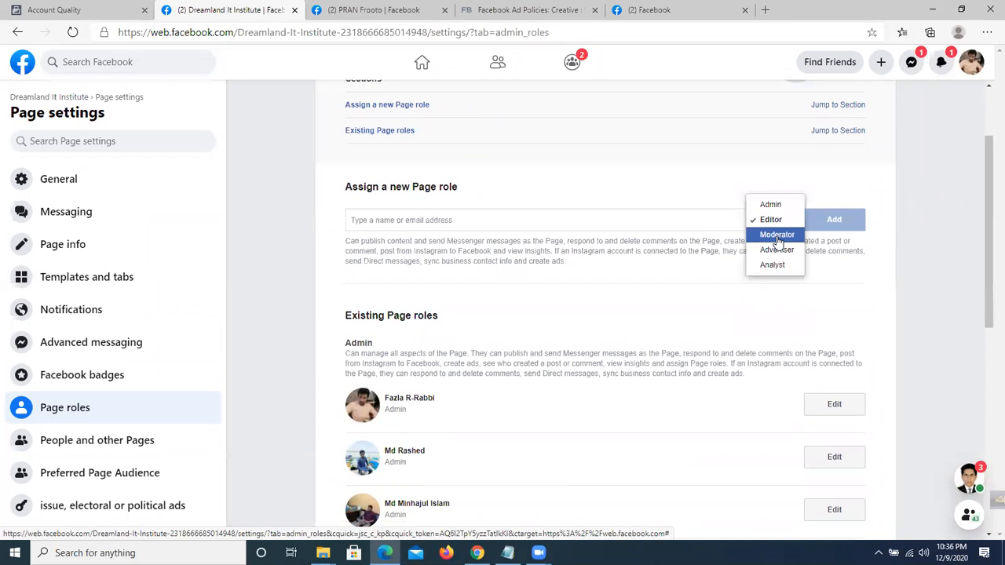
click(778, 238)
click(771, 222)
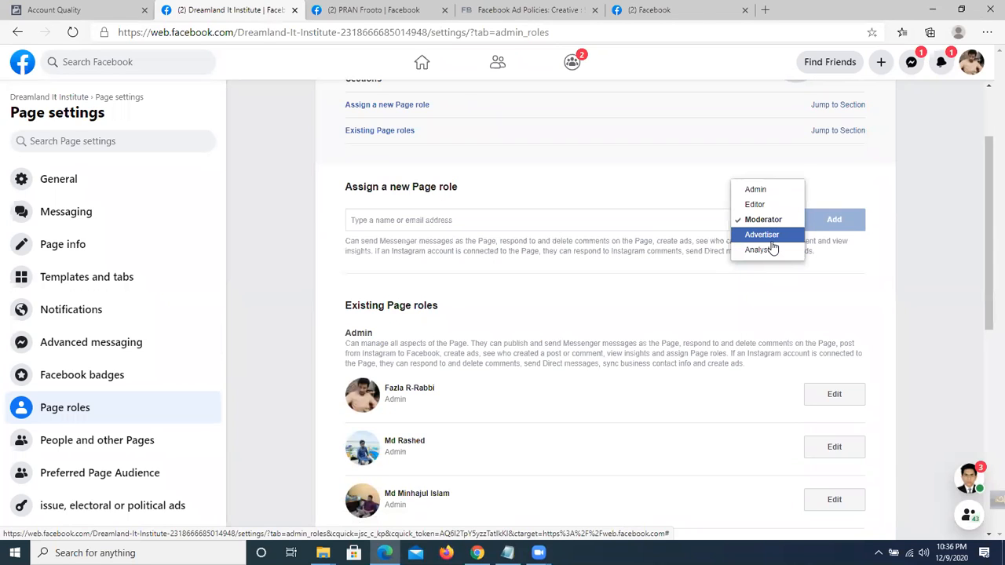
click(771, 240)
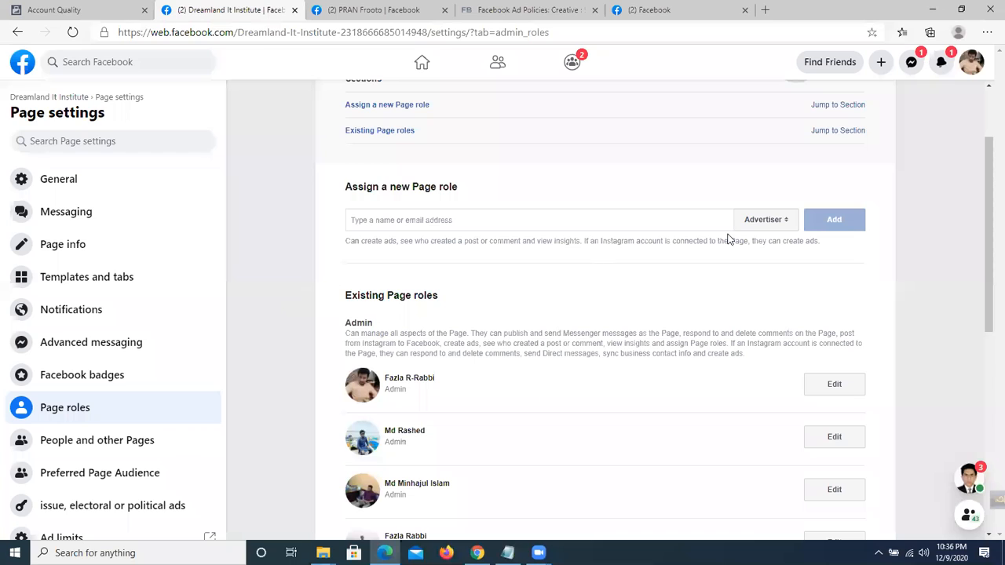
click(758, 220)
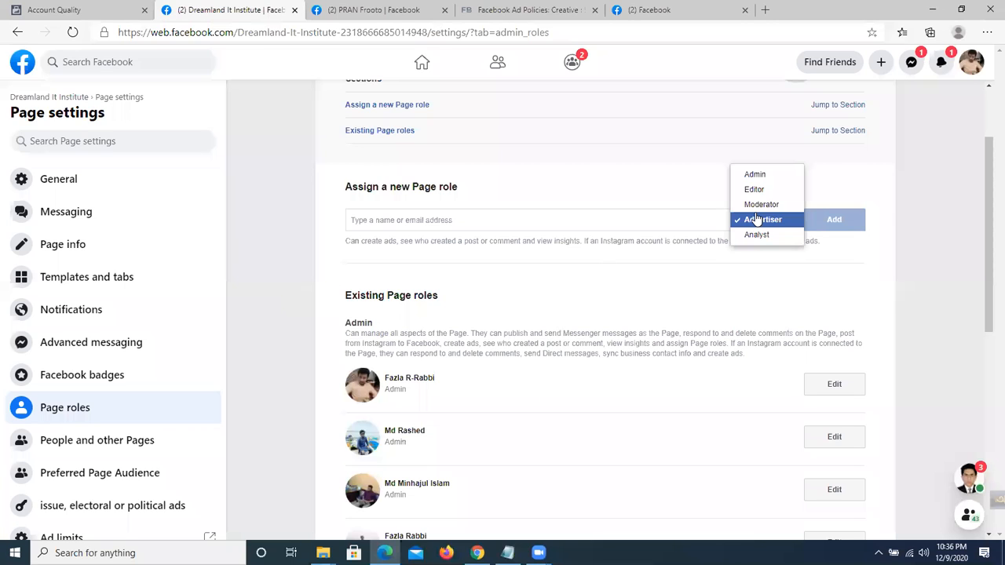
click(755, 174)
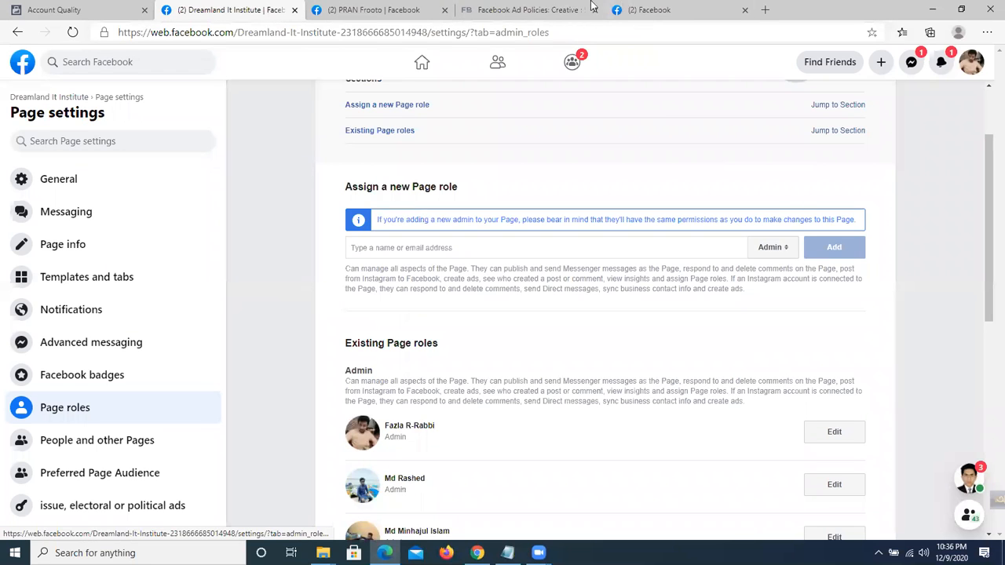
Make Editor the new person's role, then clear the notifications panel and open chat on the home feed.
click(769, 262)
click(638, 9)
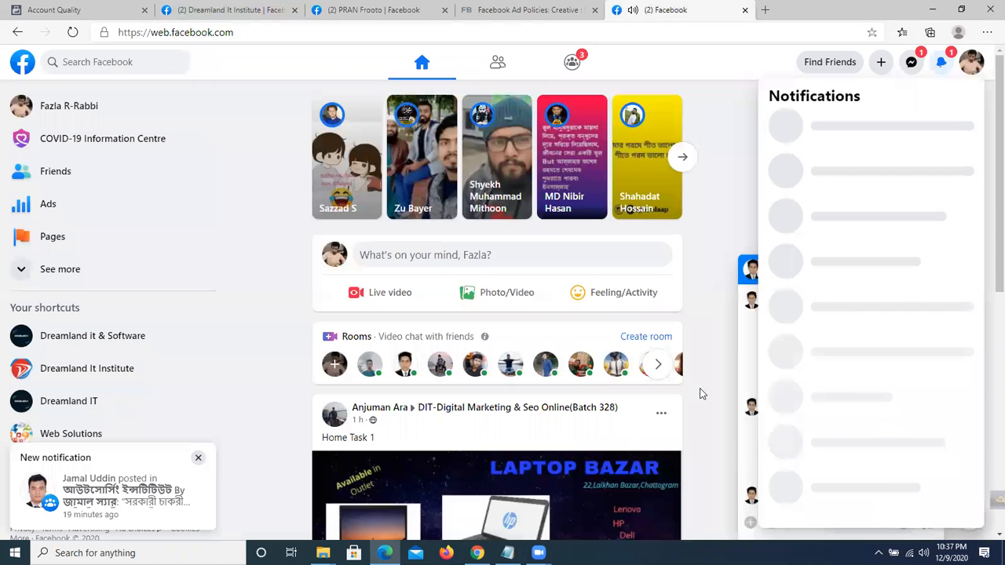
click(702, 395)
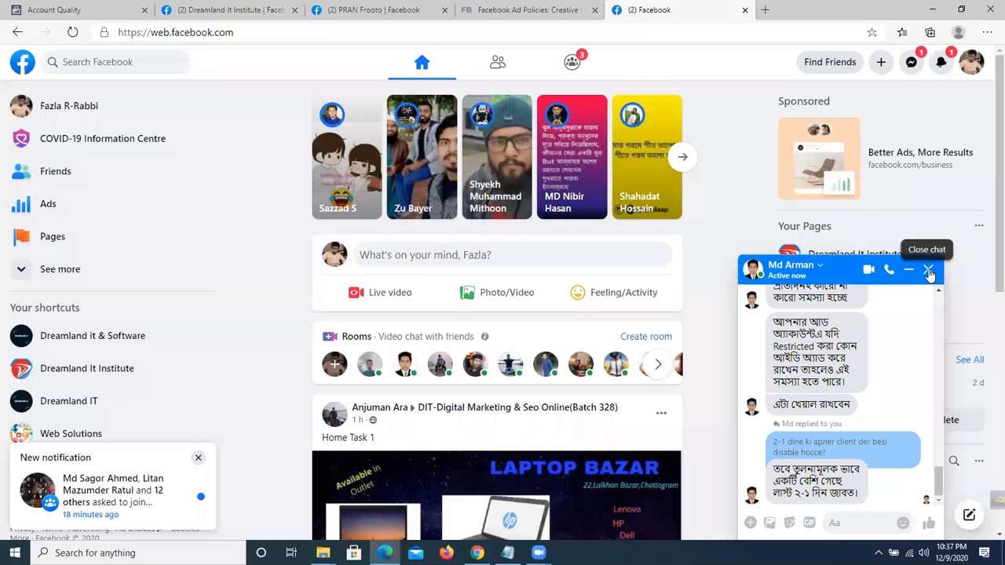
click(929, 270)
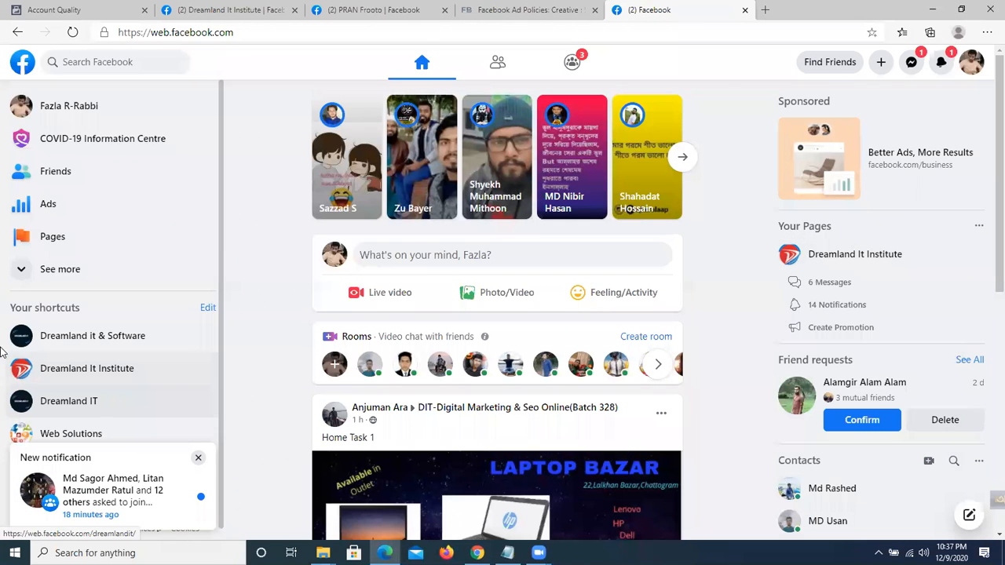
click(134, 63)
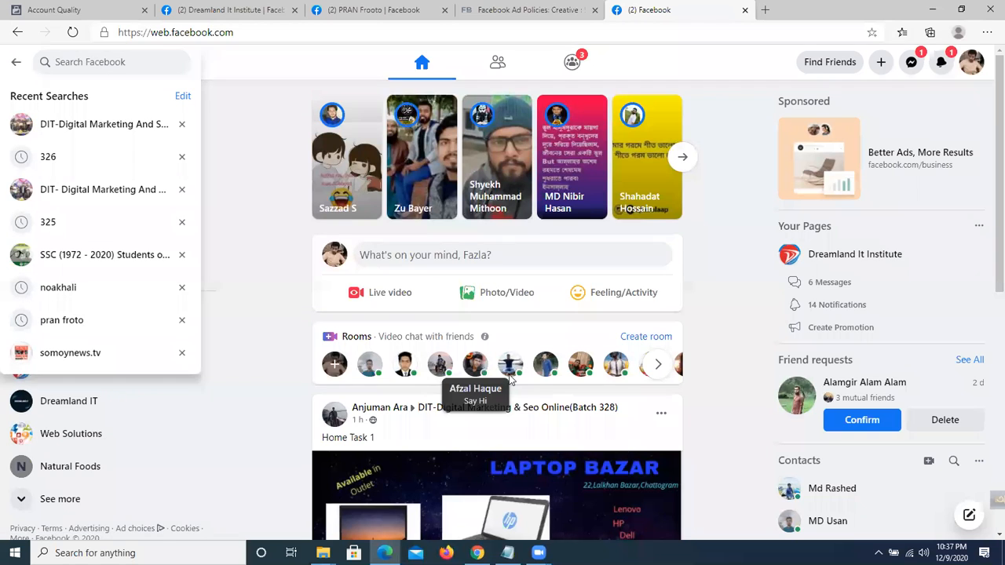
Copy a friend's full name from a Rooms card, then go to the Account Quality page.
click(480, 365)
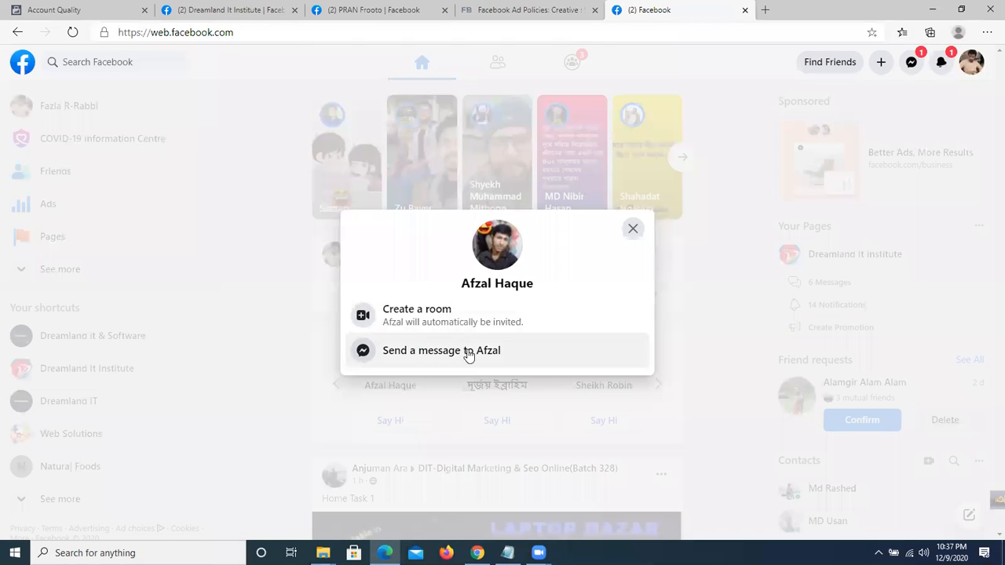
drag(541, 288, 462, 285)
right_click(477, 283)
click(516, 296)
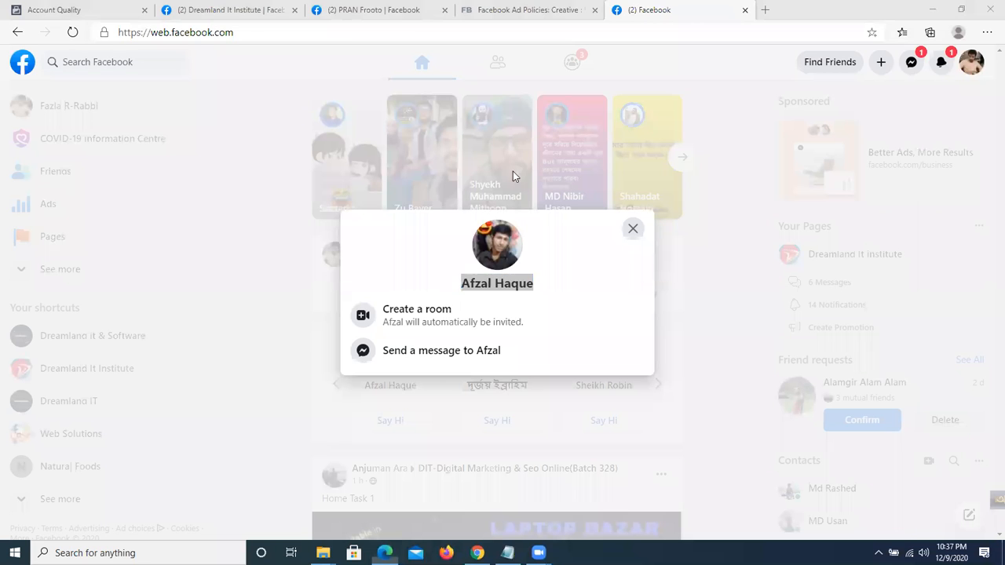
click(409, 9)
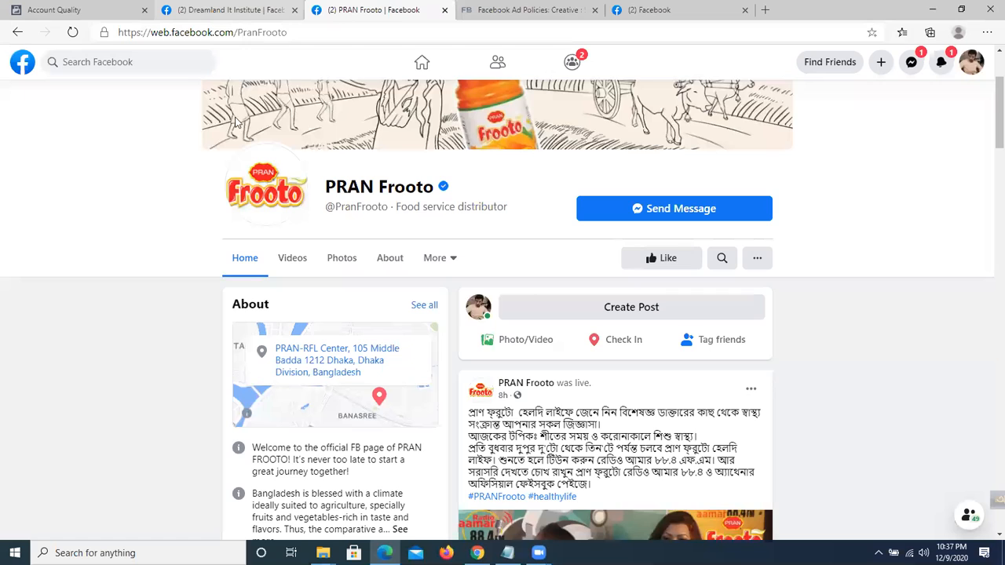
click(77, 11)
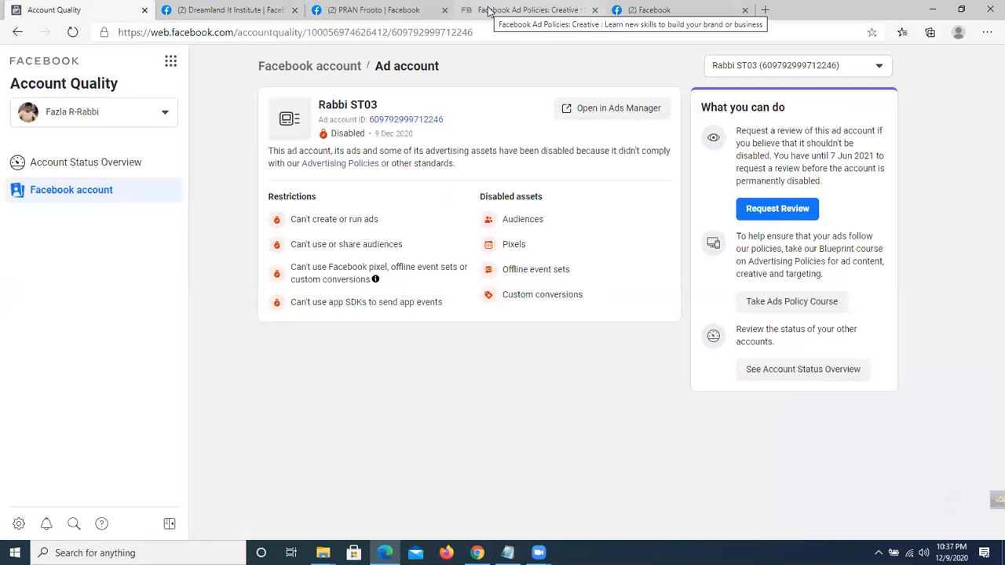
Paste the copied friend as a new Editor and try to add them, cancelling at the password check.
click(259, 10)
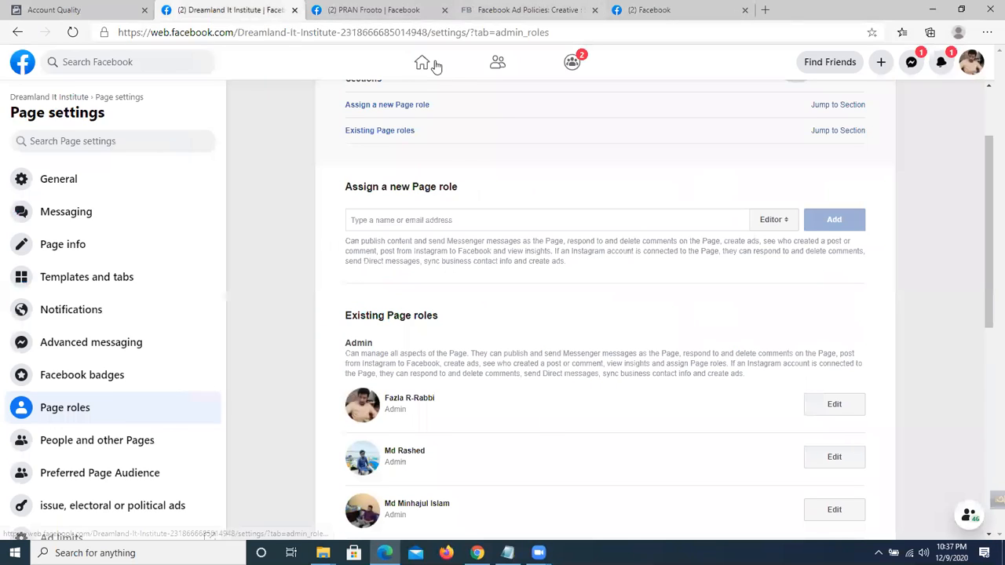
key(ctrl+v)
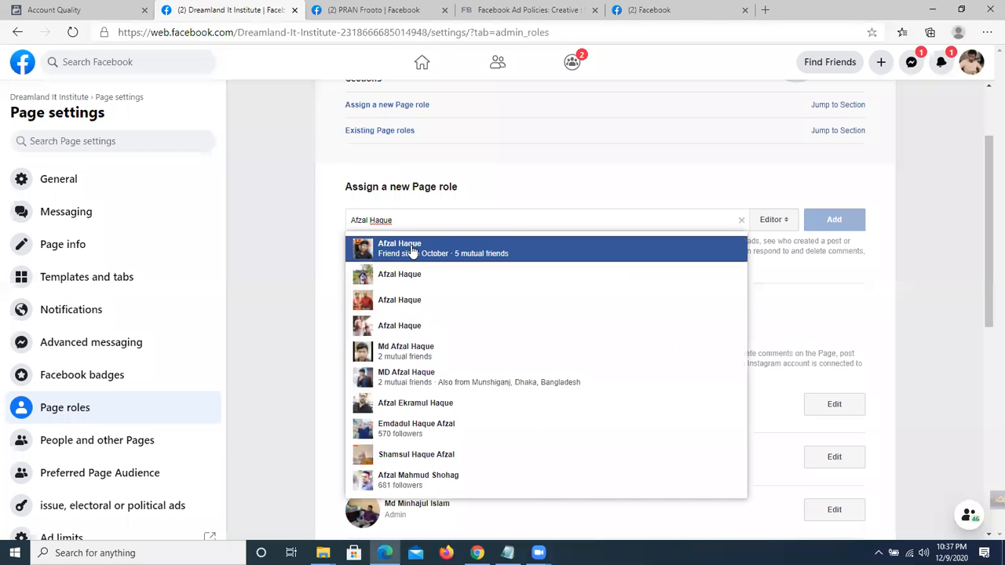
click(412, 250)
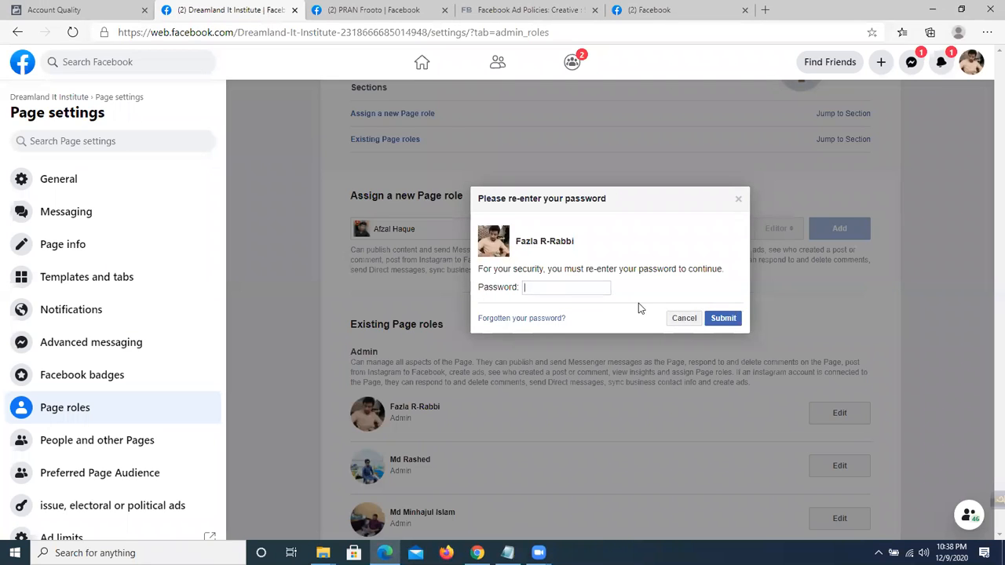
click(417, 233)
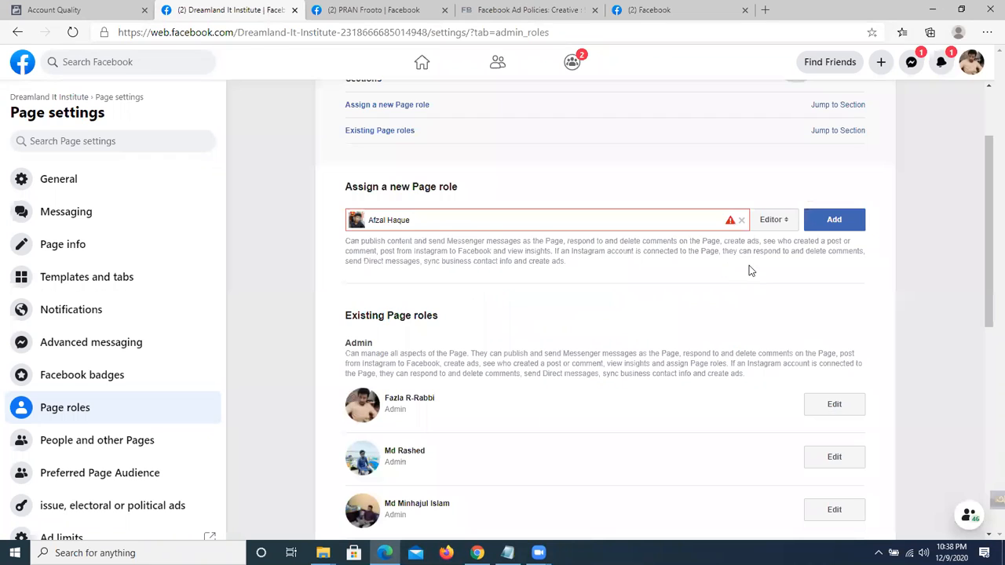
click(834, 224)
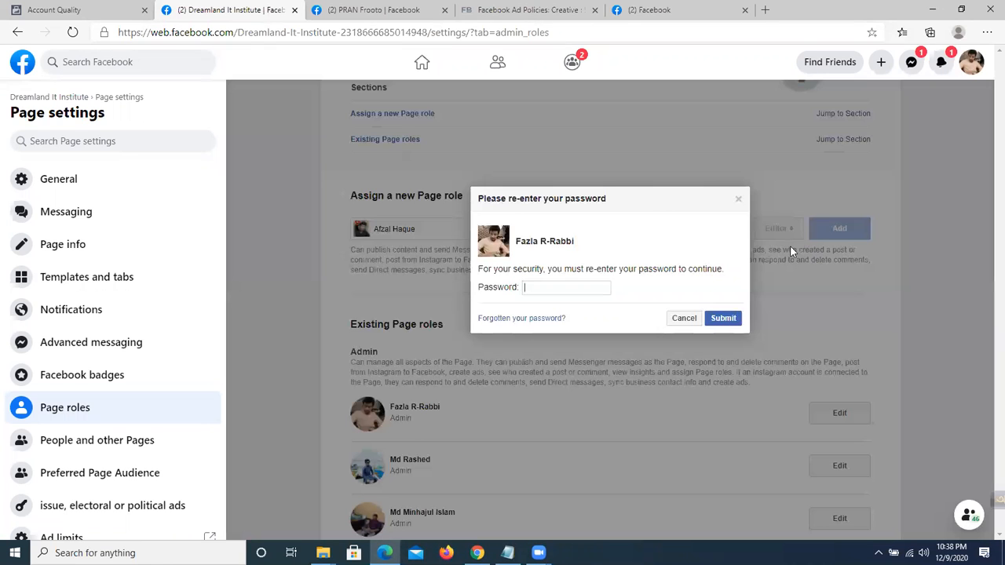
click(682, 322)
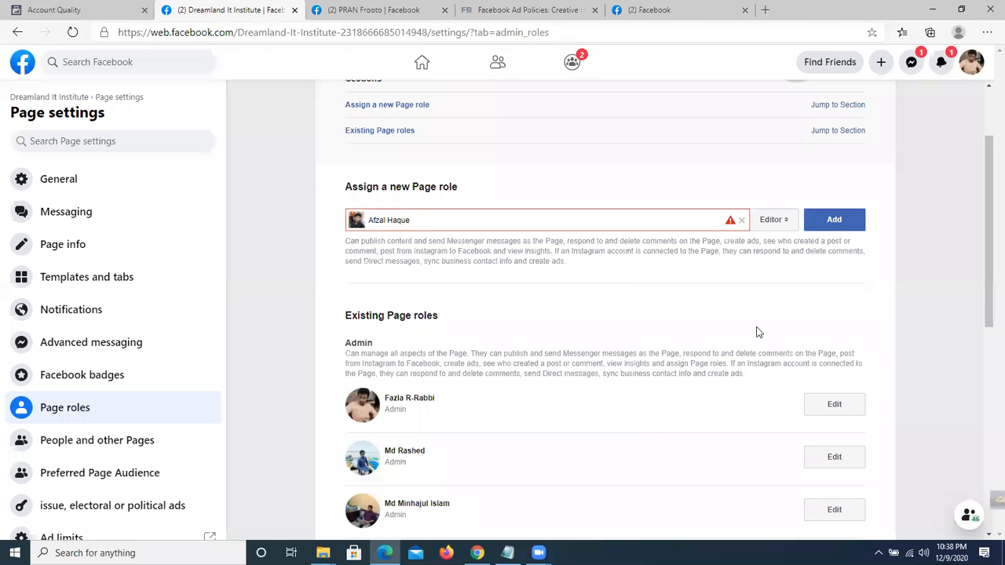
scroll(545, 288, down, 1)
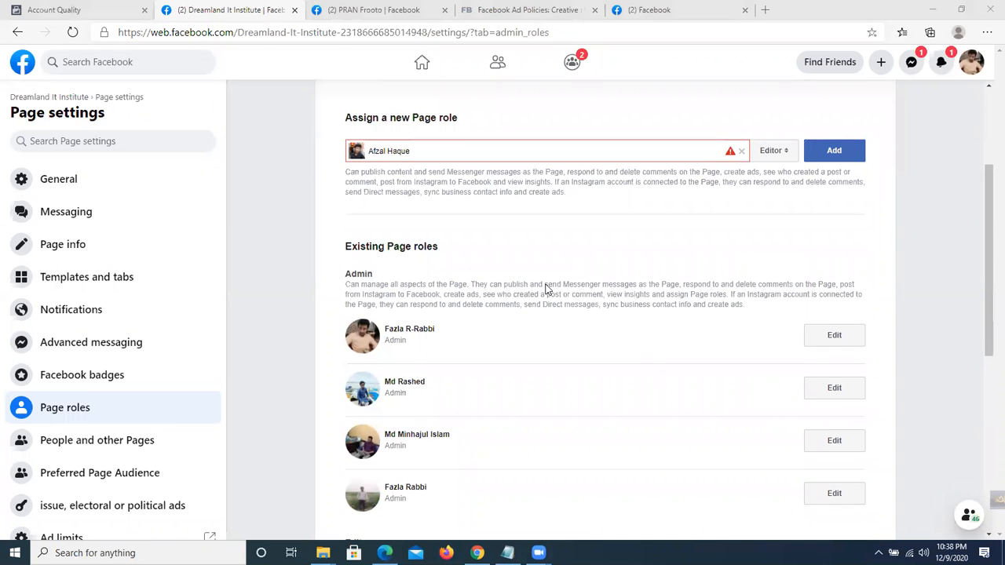
scroll(548, 289, down, 3)
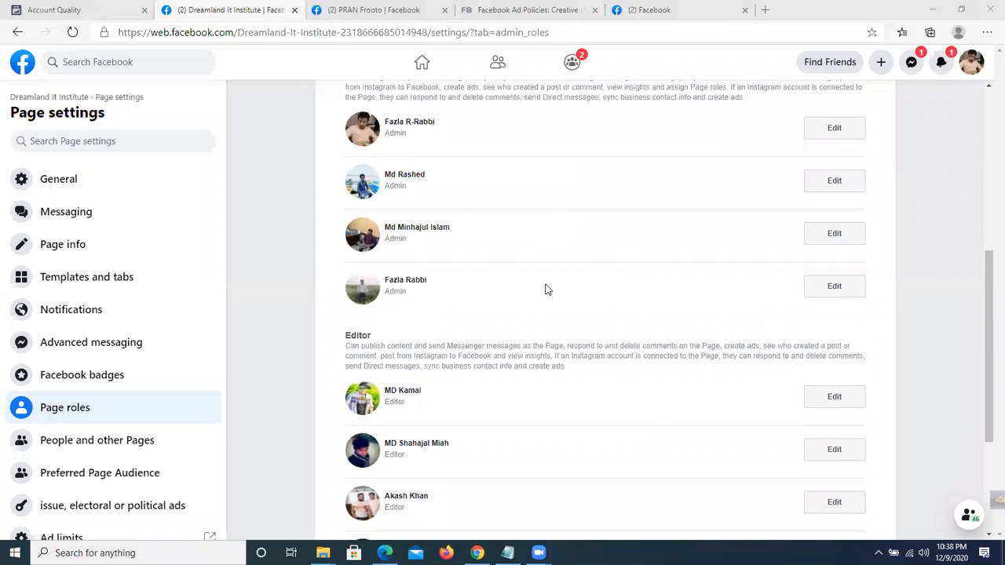
scroll(548, 289, up, 1)
drag(448, 222, 357, 201)
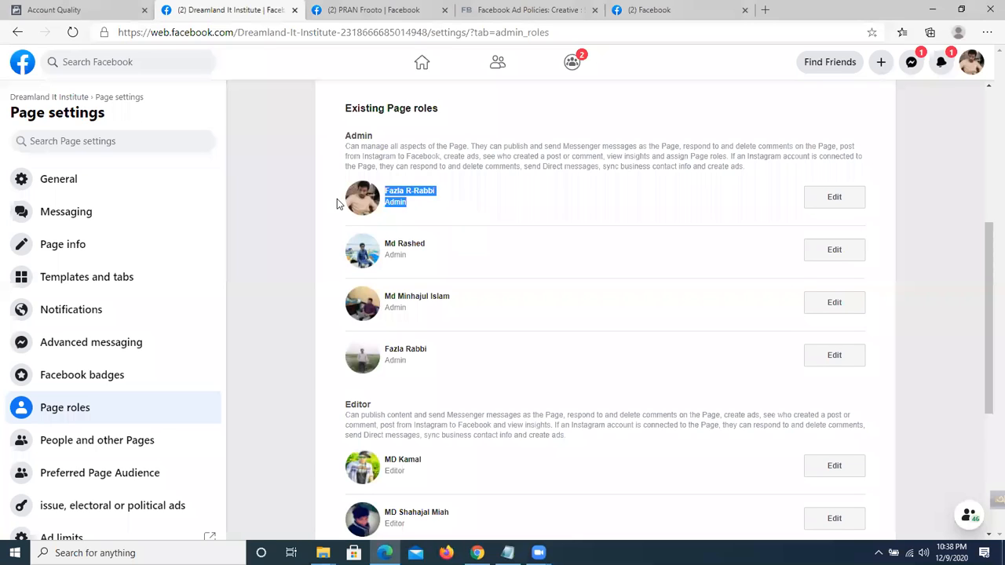
scroll(471, 338, down, 2)
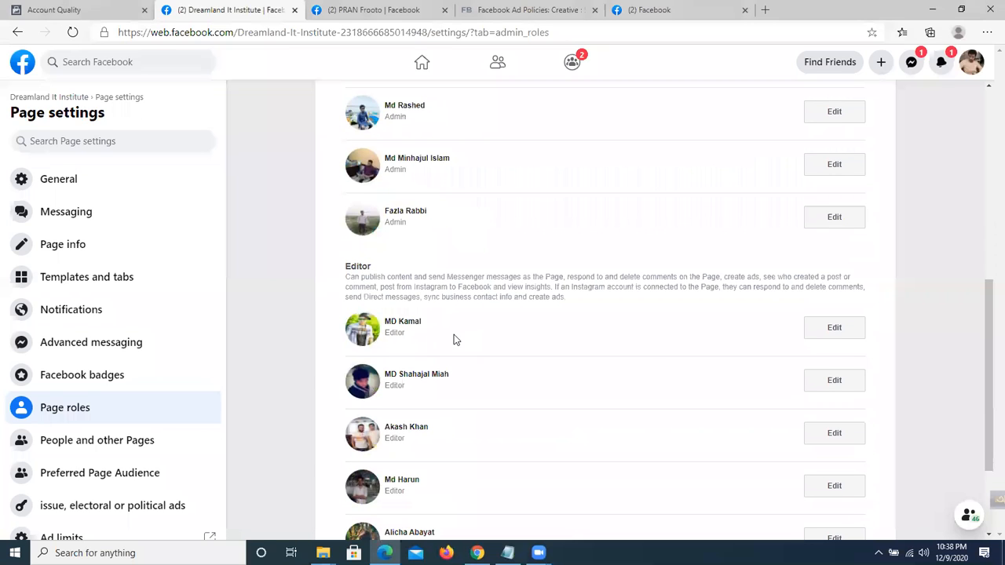
click(834, 327)
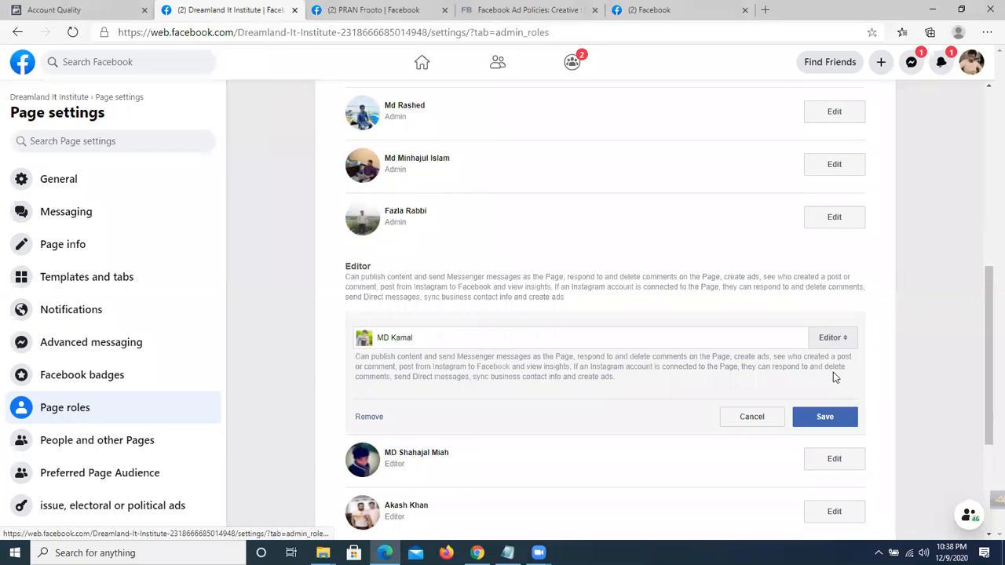
click(370, 417)
click(738, 292)
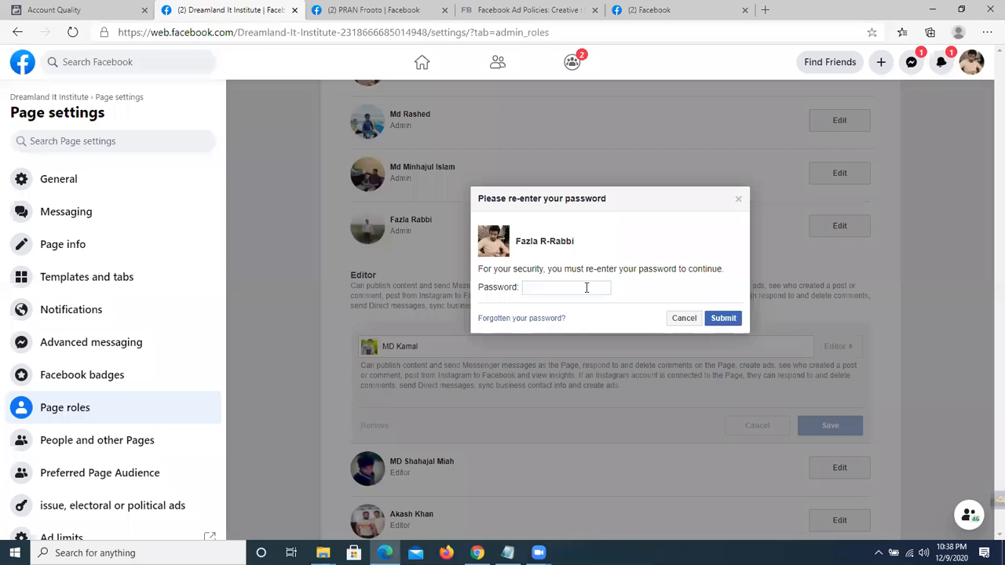
text(****)
text(***)
click(723, 318)
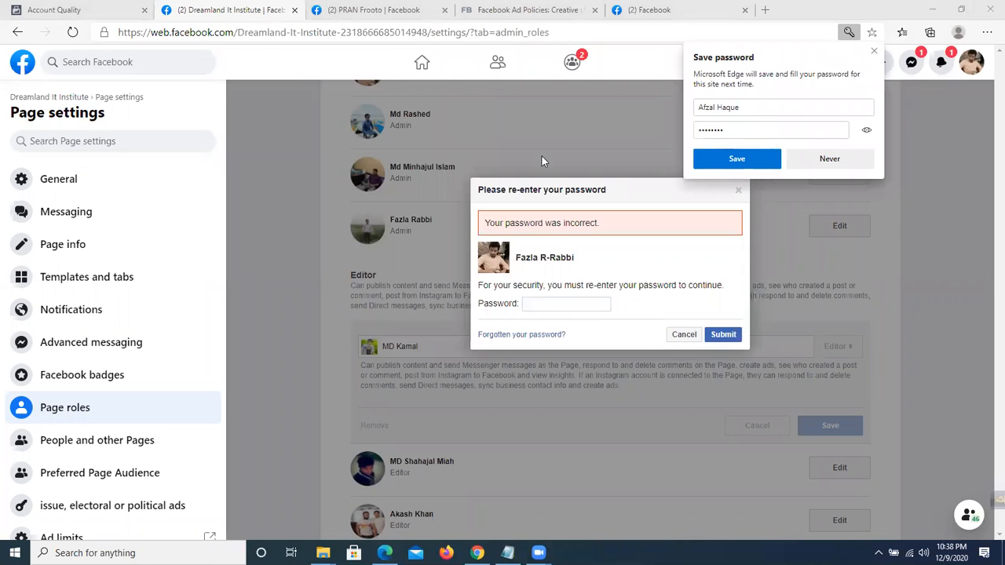
click(873, 52)
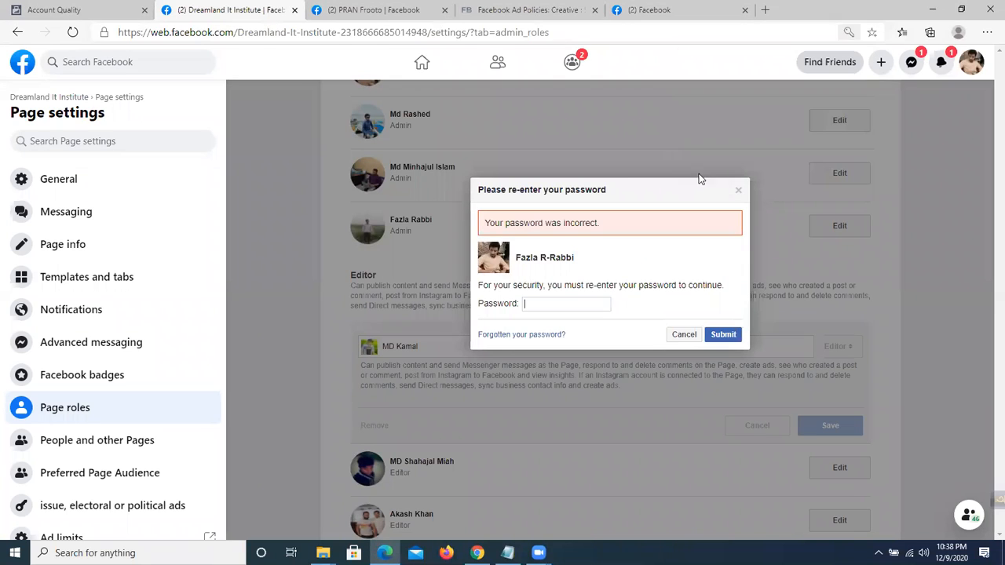
click(682, 334)
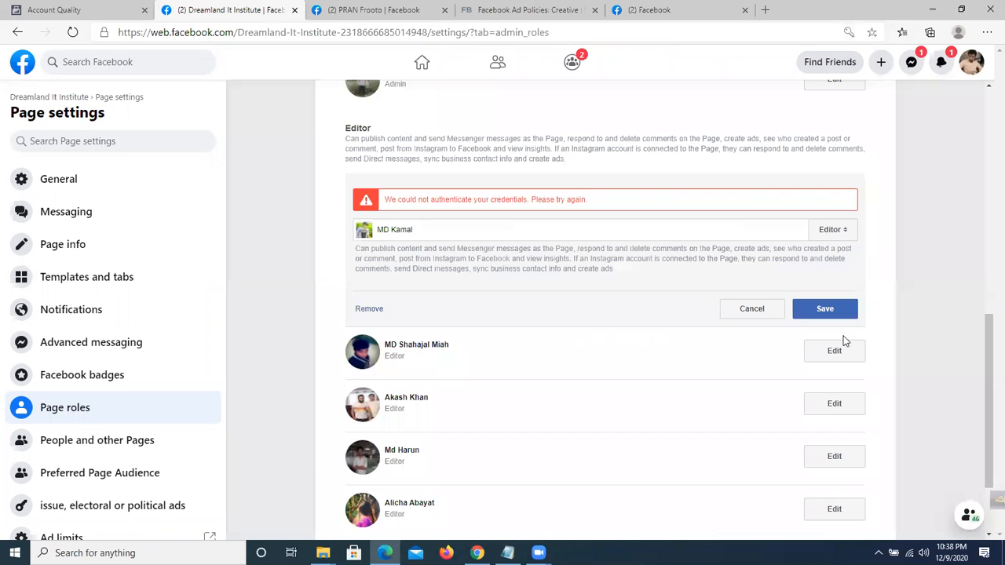
click(738, 314)
scroll(725, 305, up, 2)
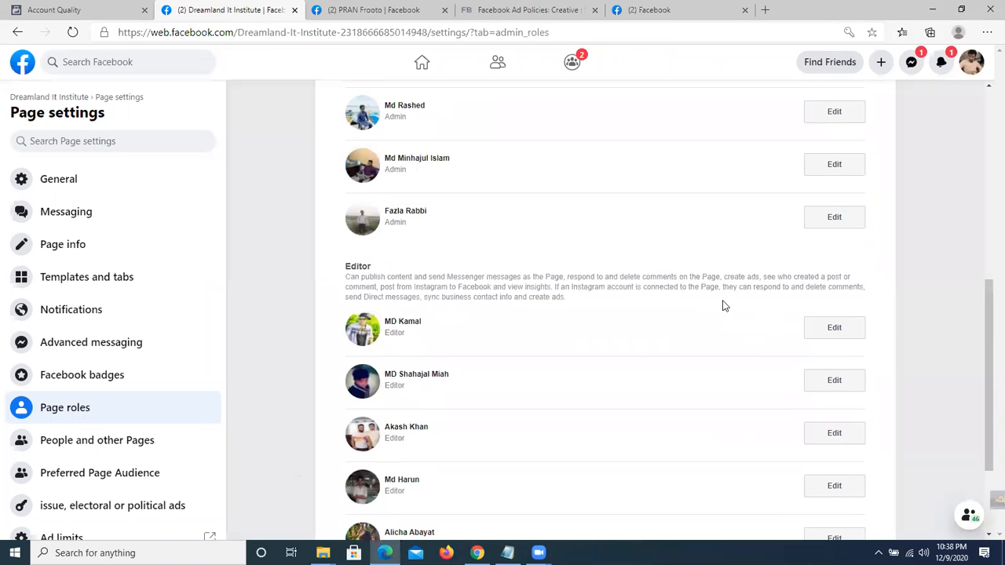
Remove the first editor from the page, re-entering the account password to confirm.
scroll(724, 306, down, 1)
drag(428, 254, 396, 253)
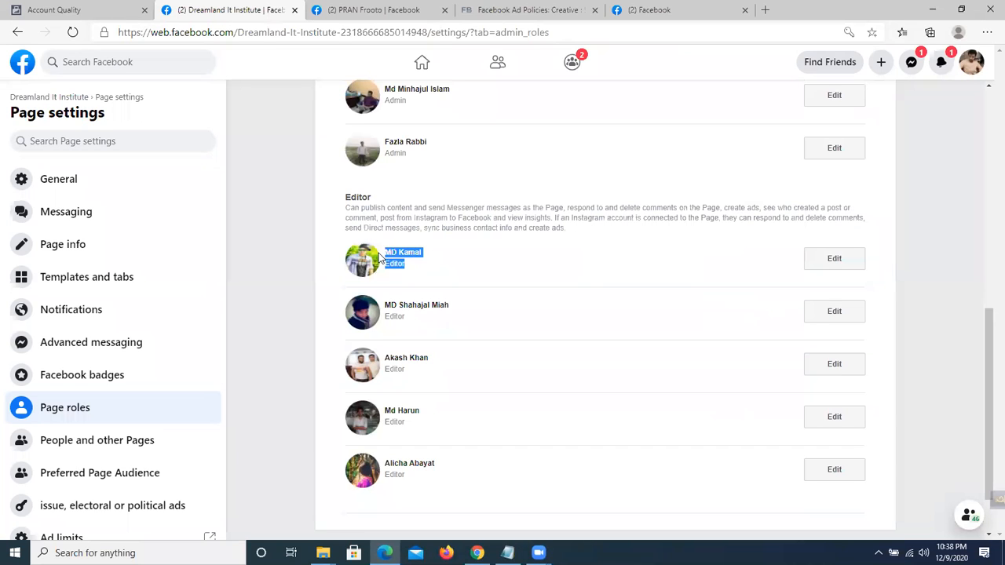
click(837, 259)
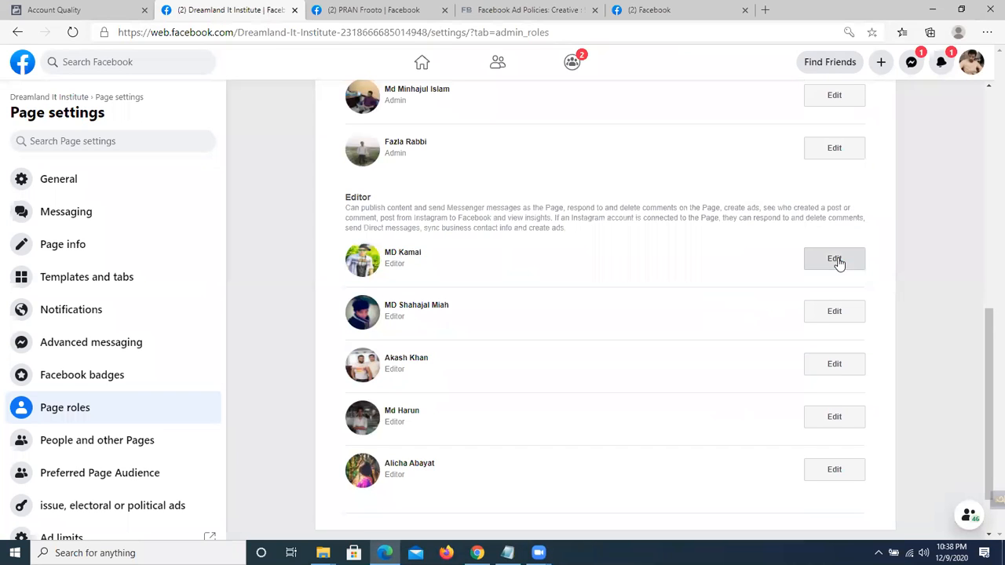
click(369, 348)
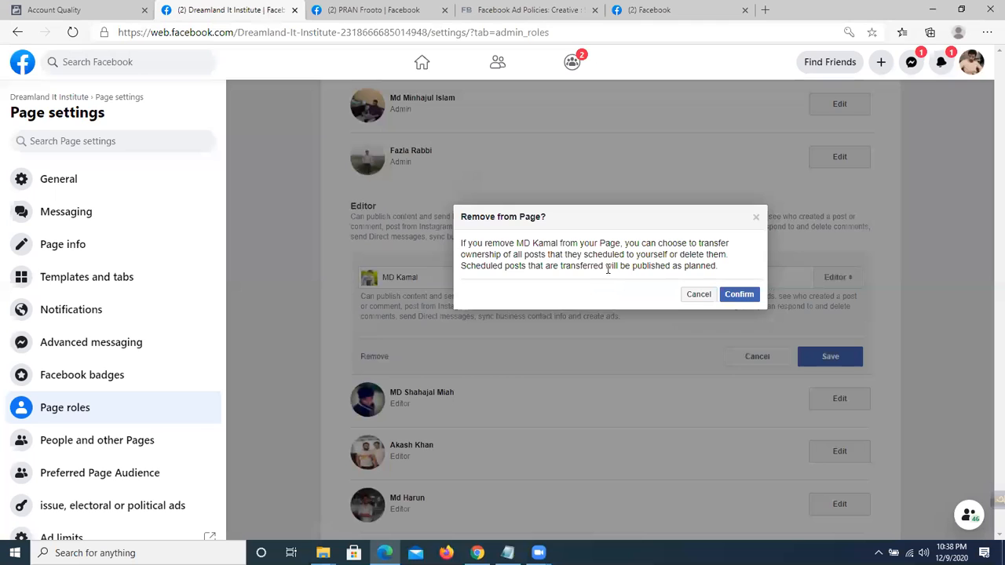
click(738, 295)
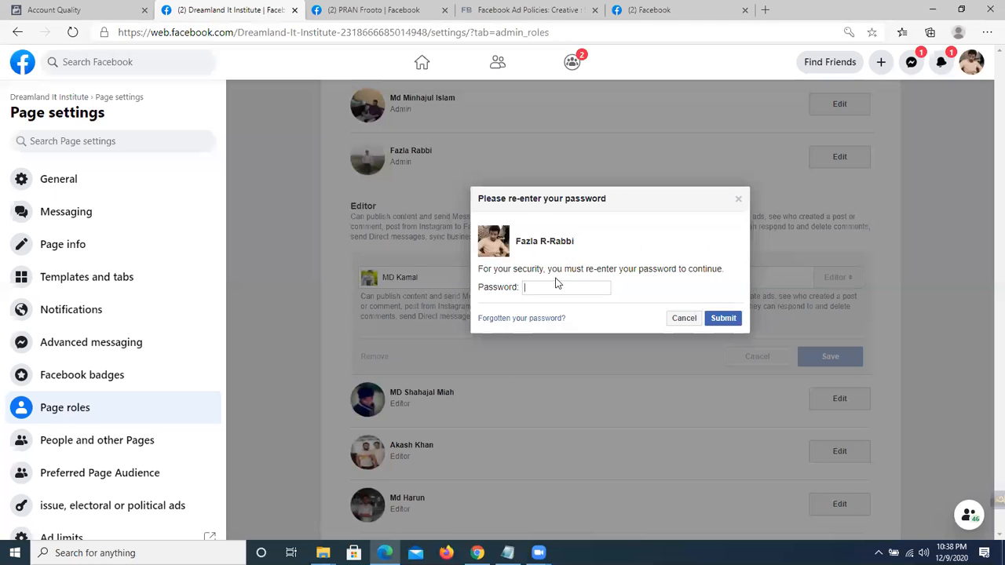
click(549, 287)
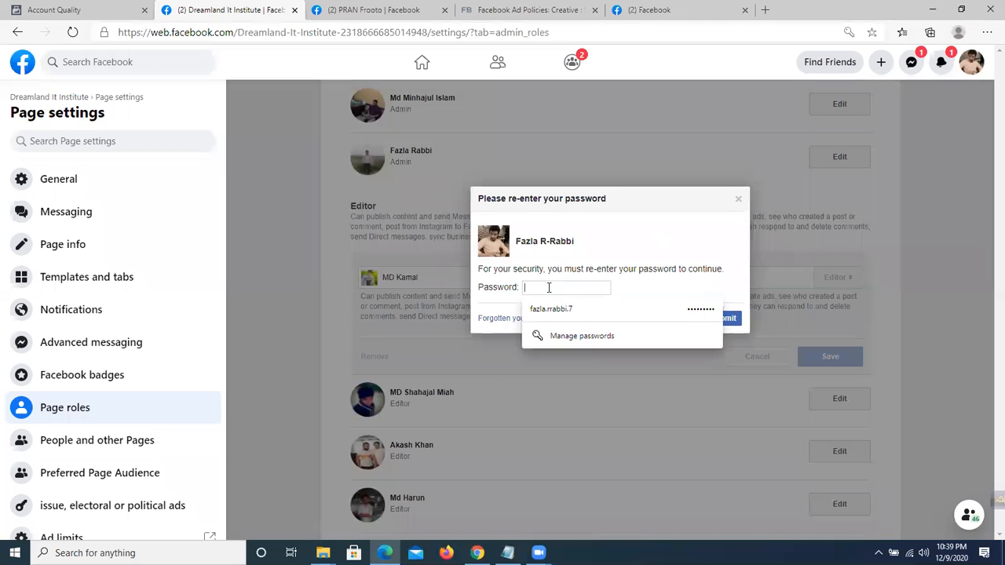
text(****)
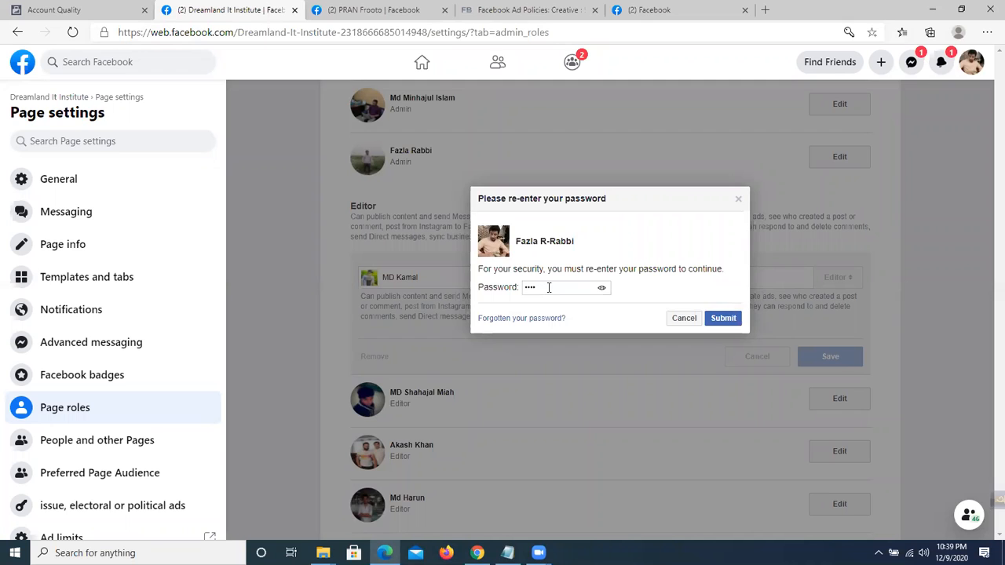
text(*****)
click(733, 318)
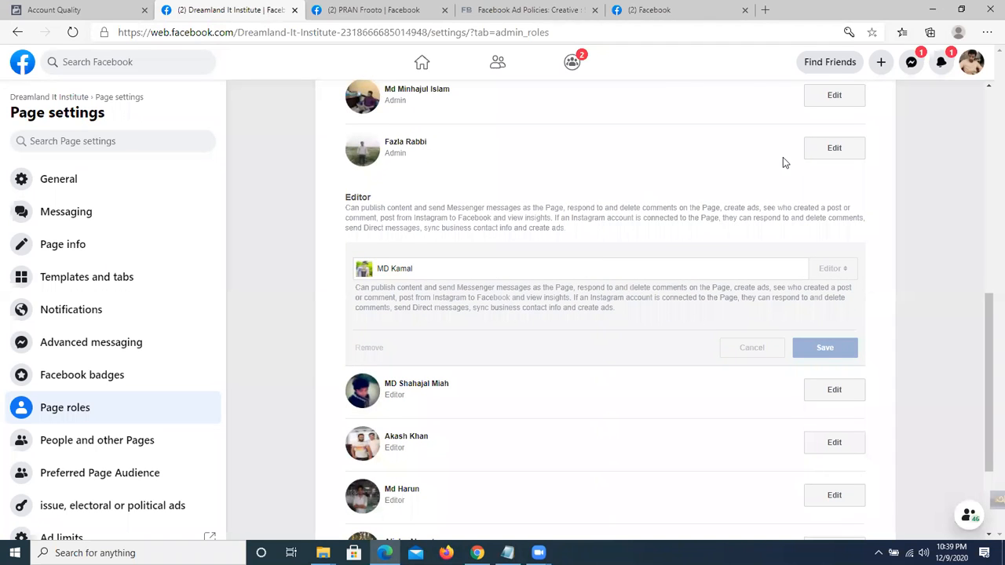
click(735, 159)
Attempt to remove the second editor as well, which comes back with an error.
scroll(606, 228, down, 2)
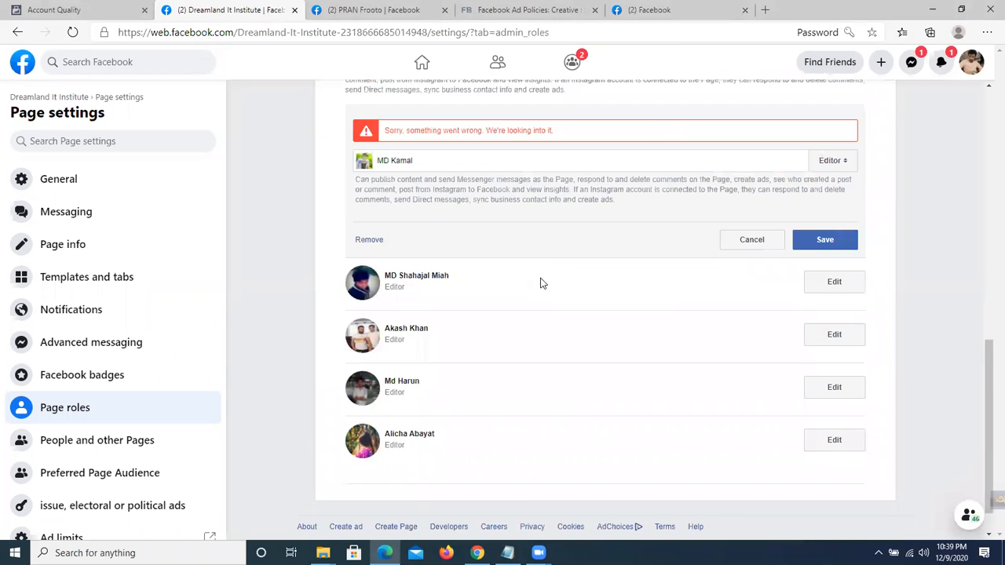
click(833, 249)
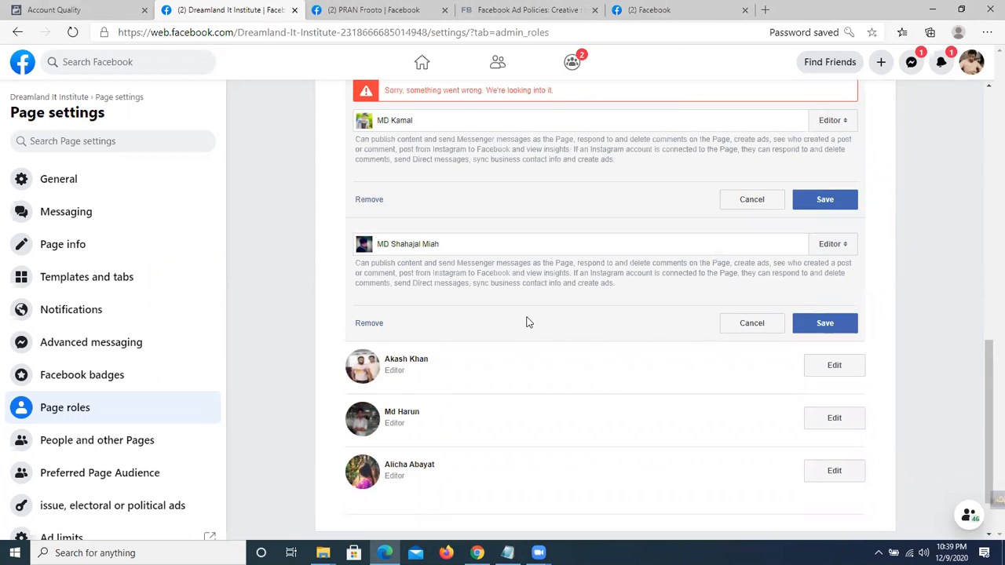
click(369, 323)
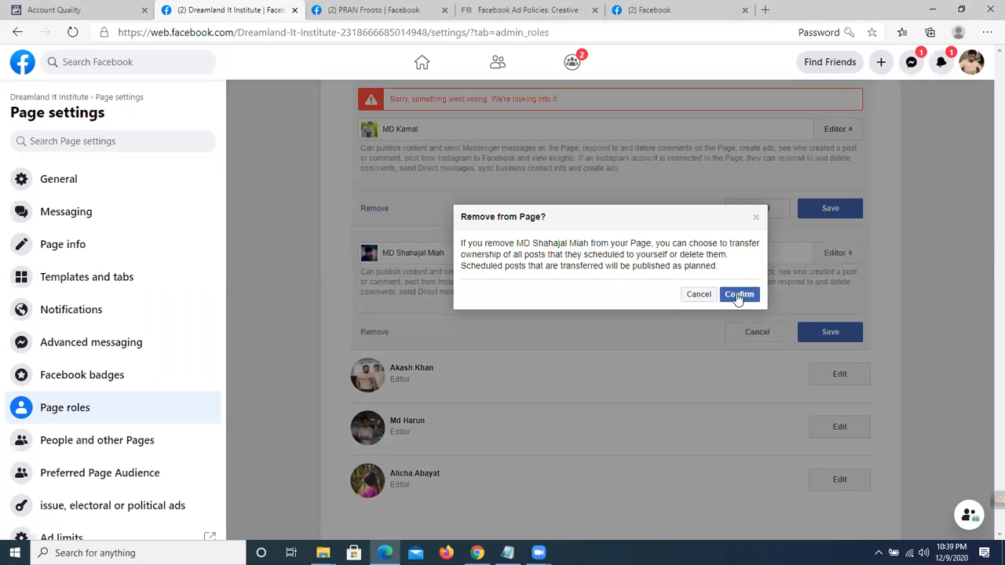
click(739, 295)
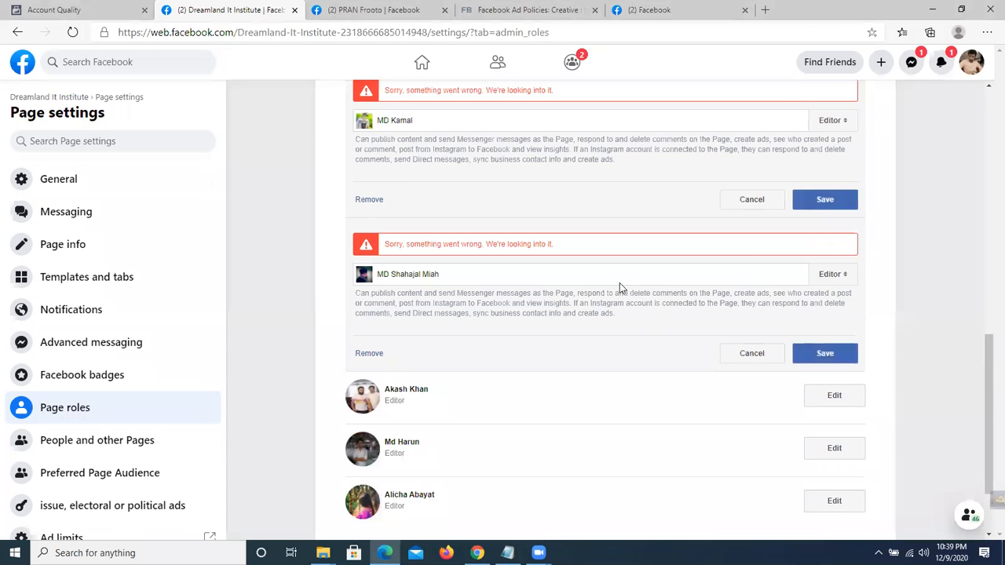
scroll(585, 287, up, 3)
scroll(595, 277, up, 4)
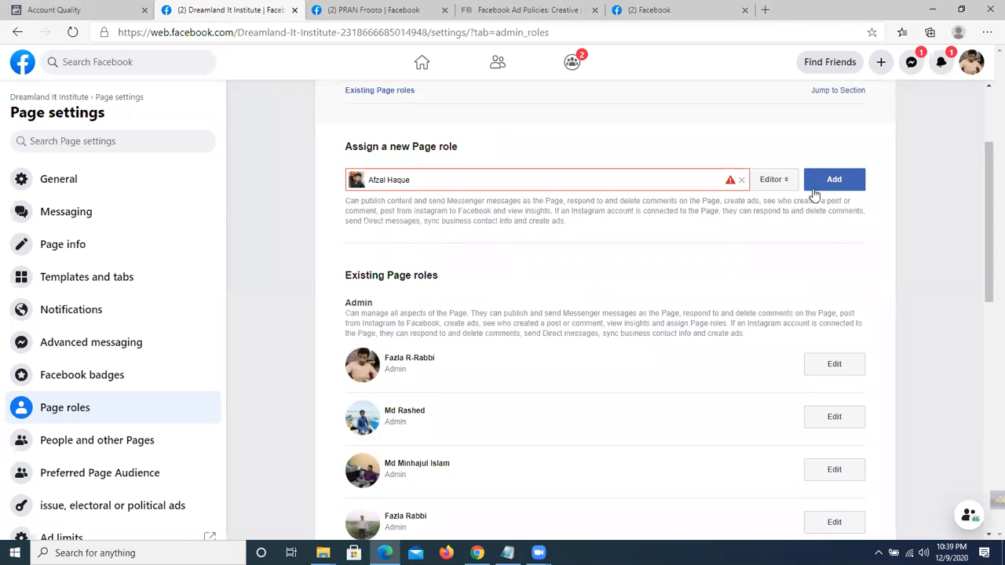
Highlight the Admin role label and its description, then go to People and other Pages.
scroll(587, 336, down, 1)
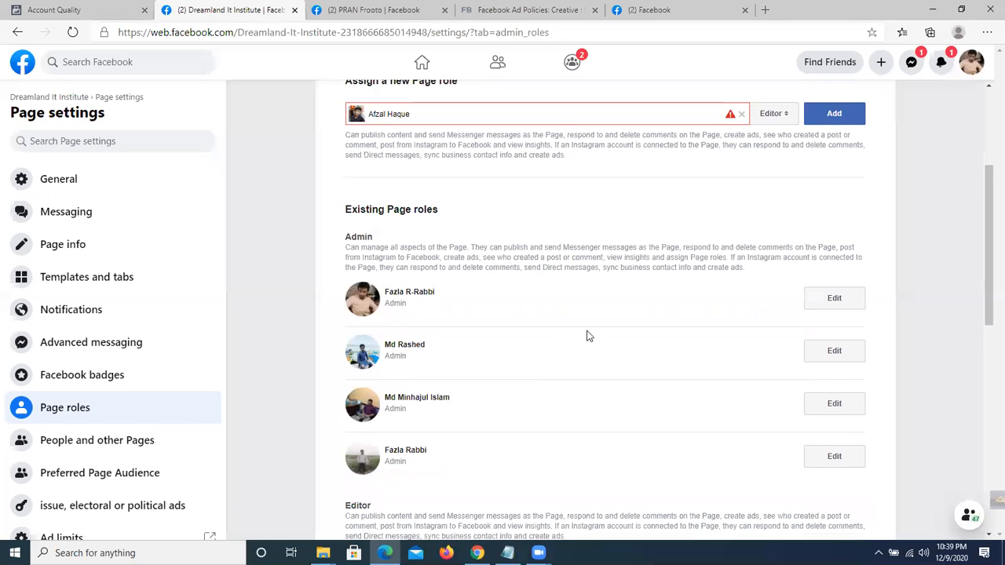
double_click(395, 353)
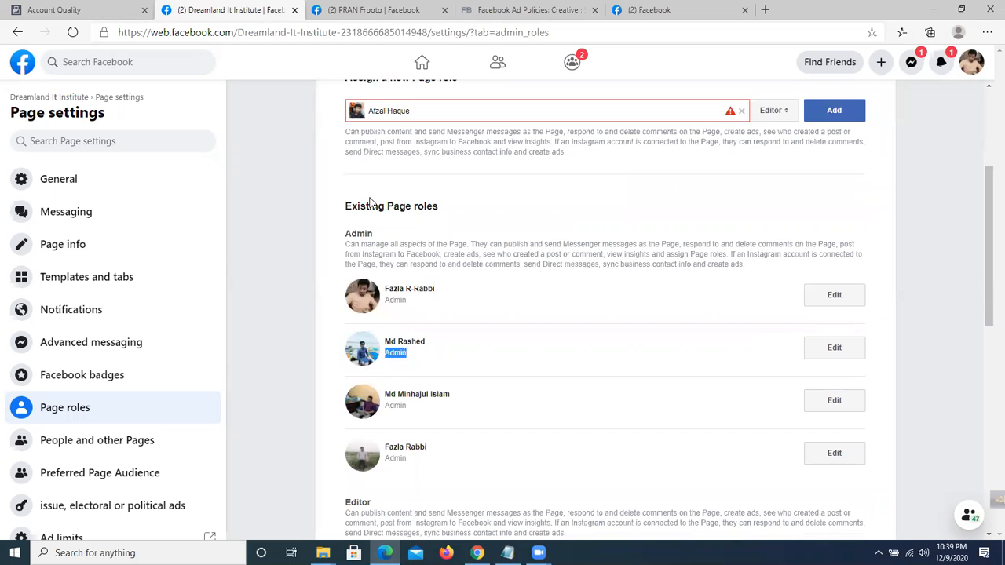
drag(345, 244, 856, 244)
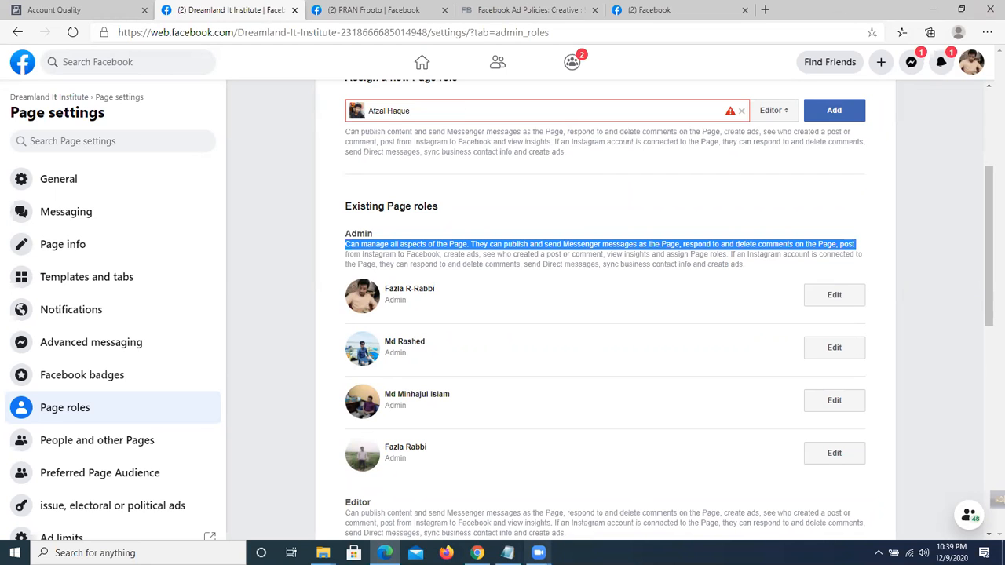
click(71, 446)
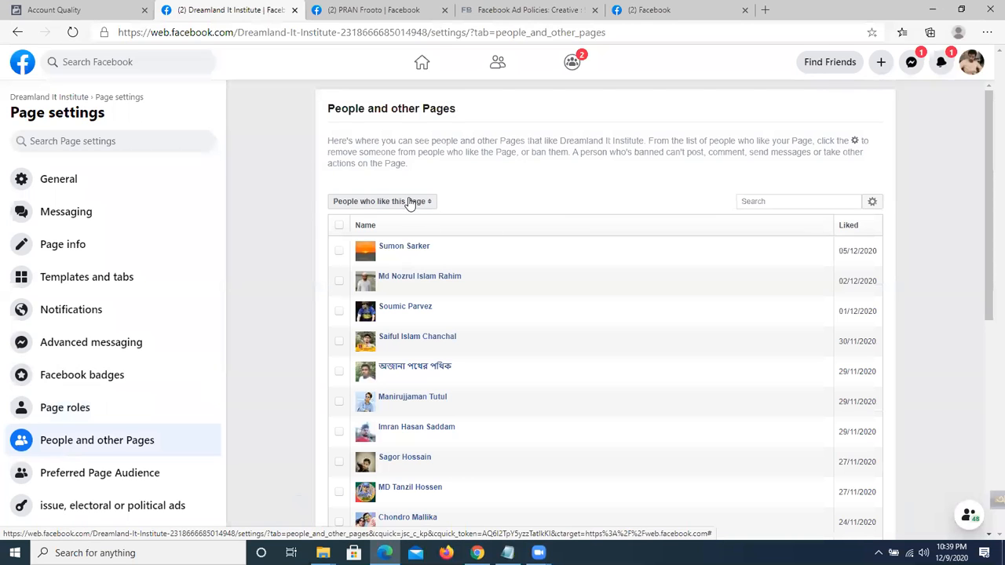
Switch the audience list from followers to Pages that like this Page, then to Banned people and Pages.
scroll(437, 337, down, 5)
scroll(444, 369, up, 6)
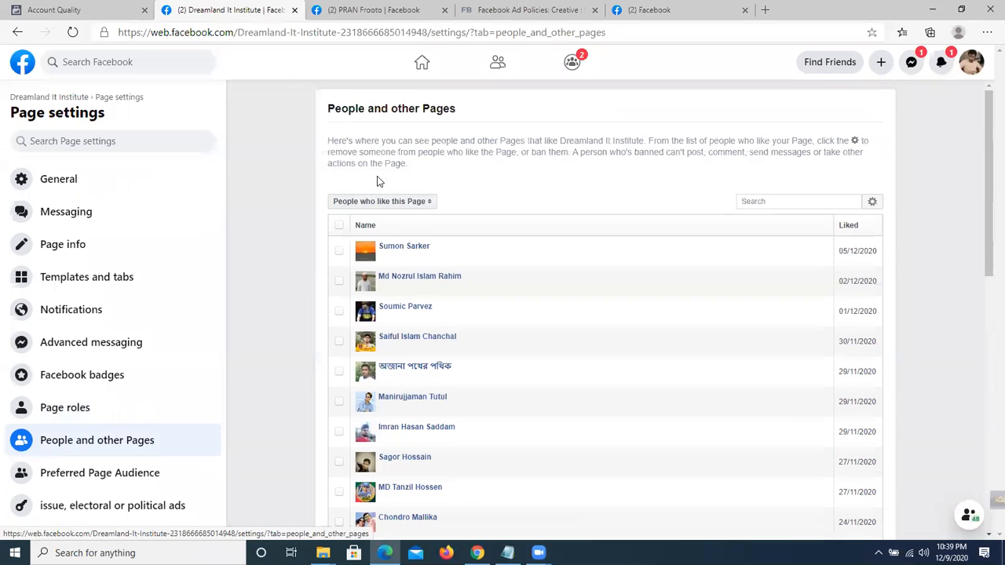
click(406, 205)
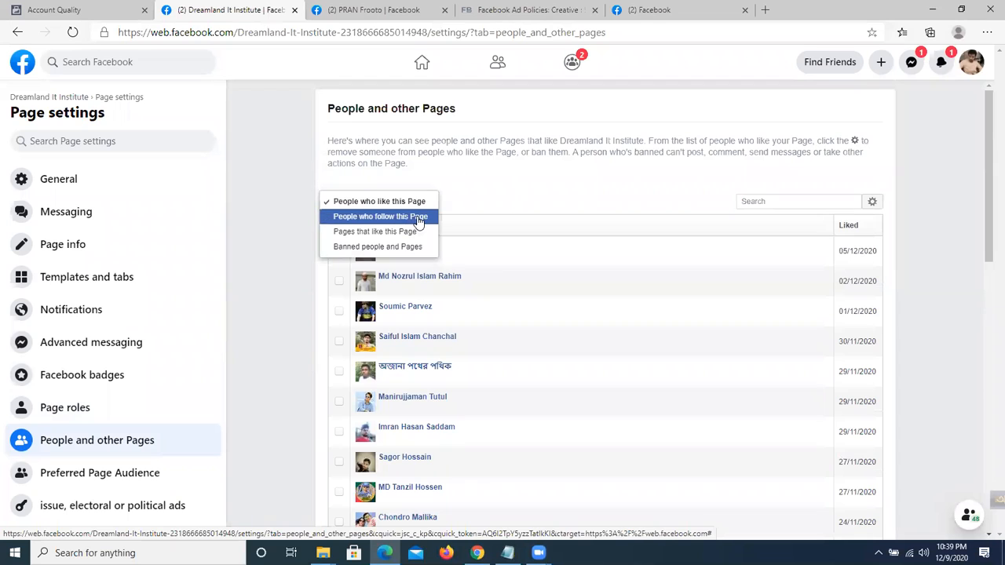
click(413, 217)
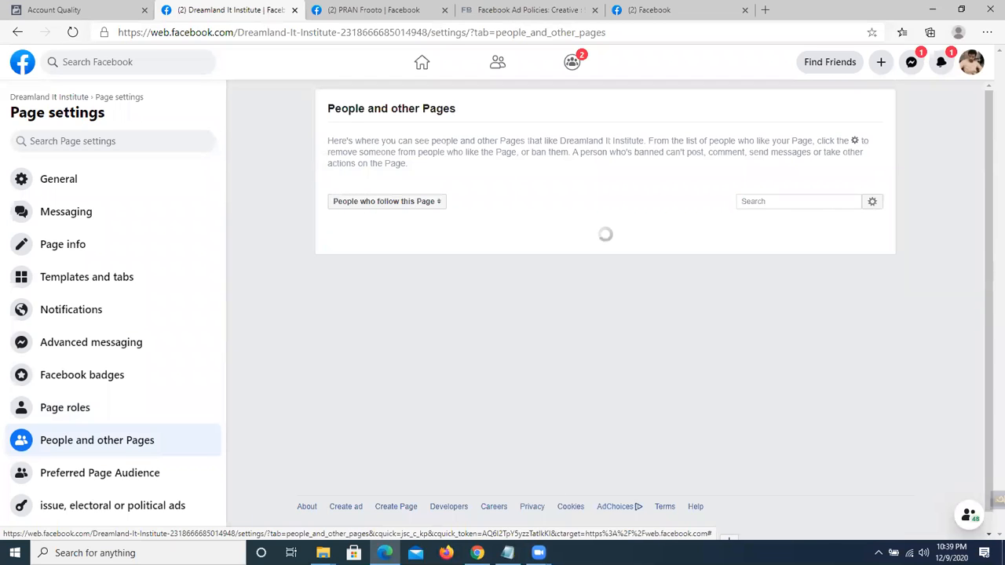
click(404, 206)
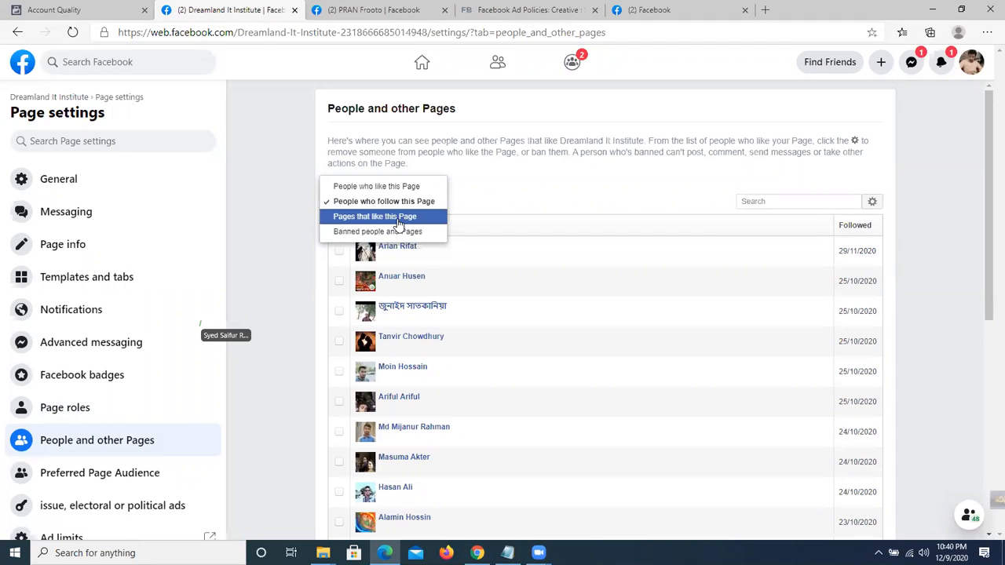
click(399, 224)
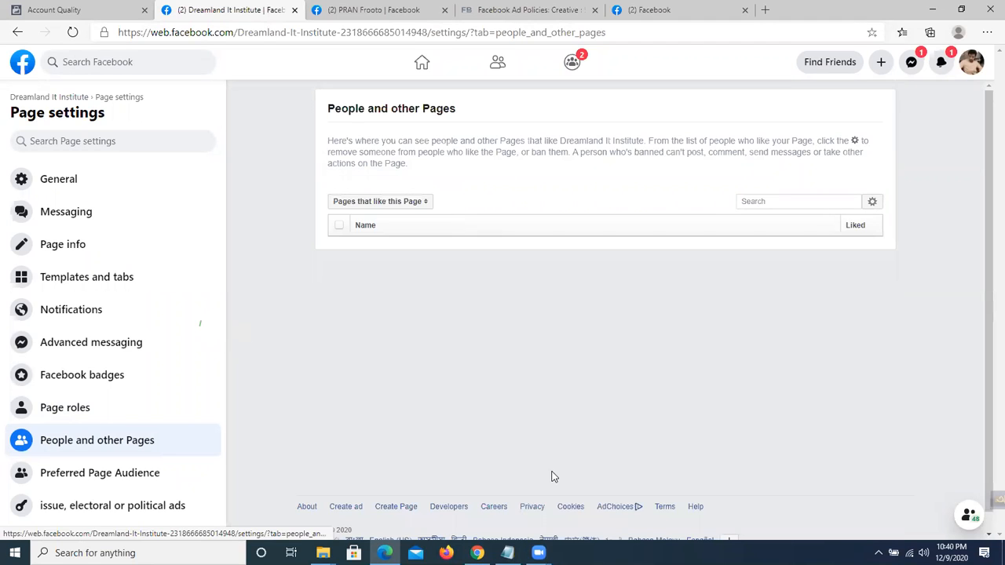
click(392, 204)
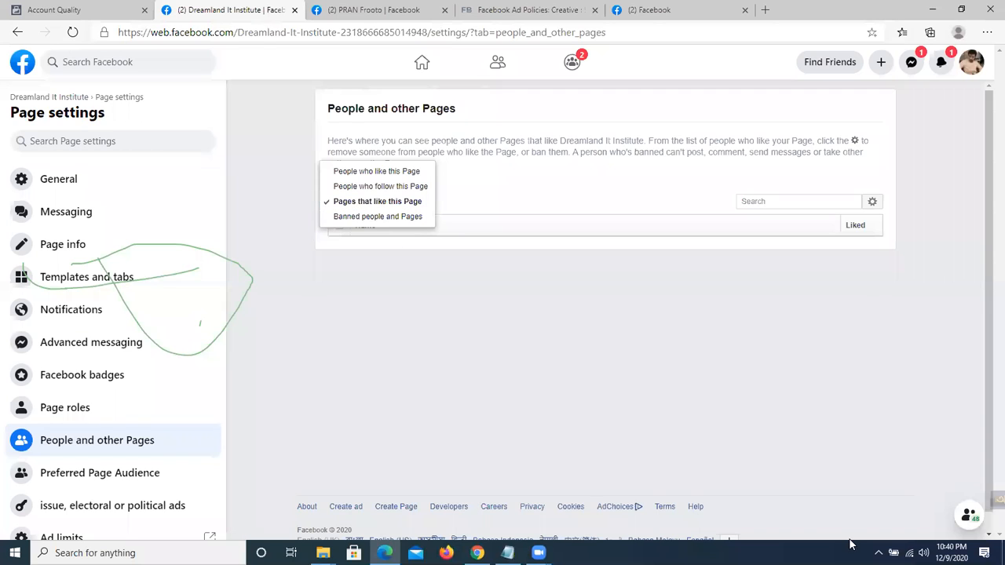
click(791, 481)
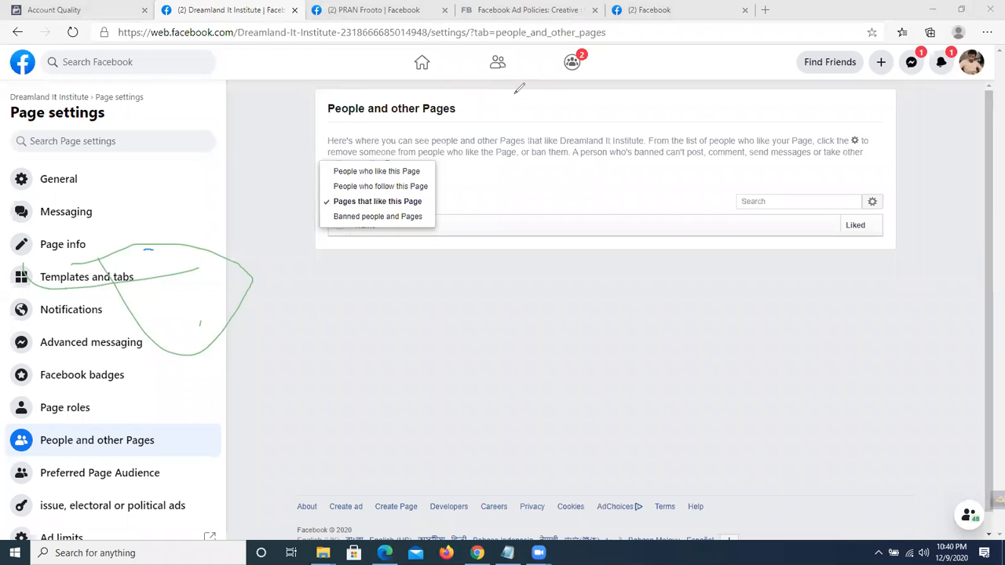
click(539, 30)
drag(174, 226, 222, 242)
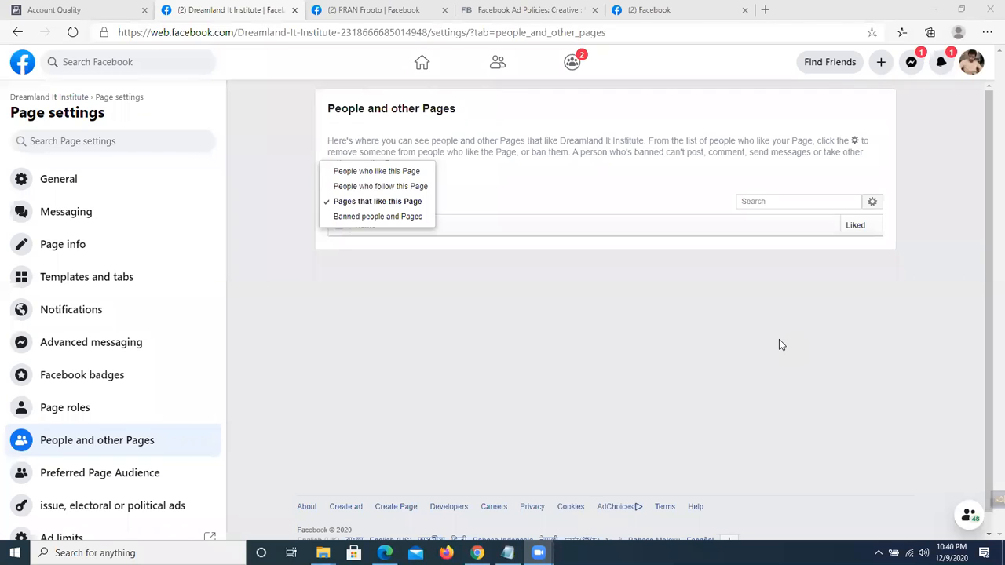
click(365, 219)
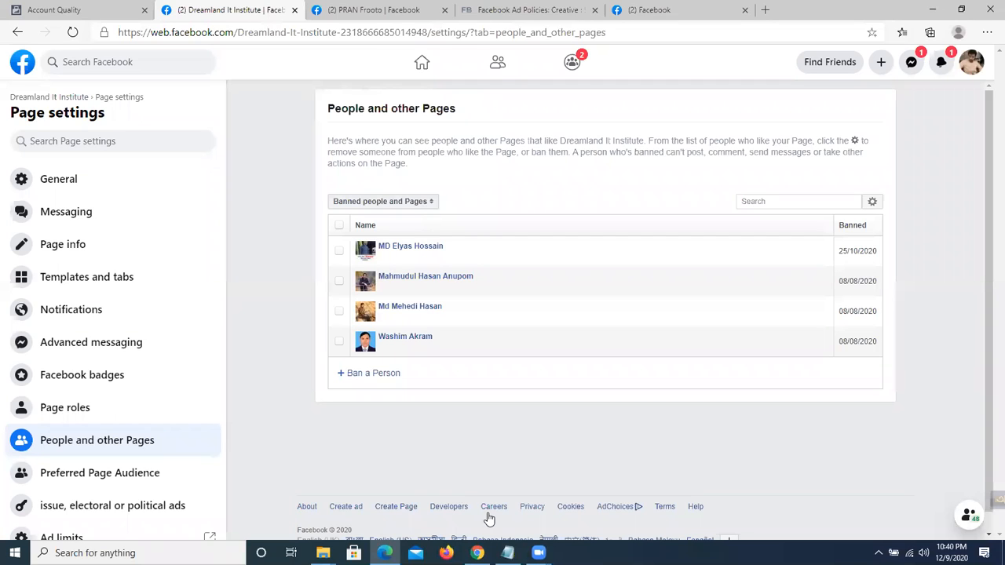
Copy the web address of a feed post author's profile, then return to the Dreamland settings.
click(683, 9)
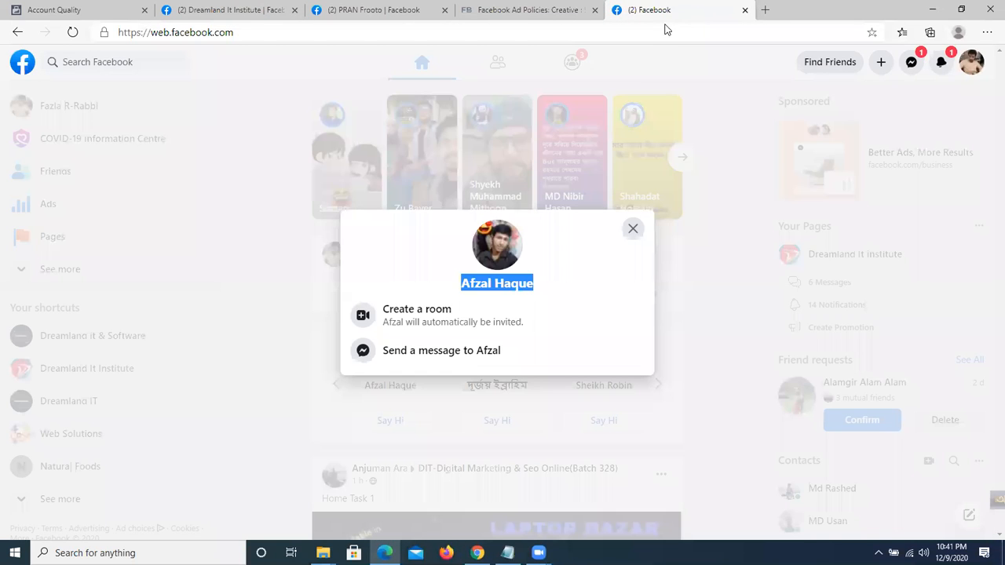
click(633, 228)
scroll(537, 342, down, 2)
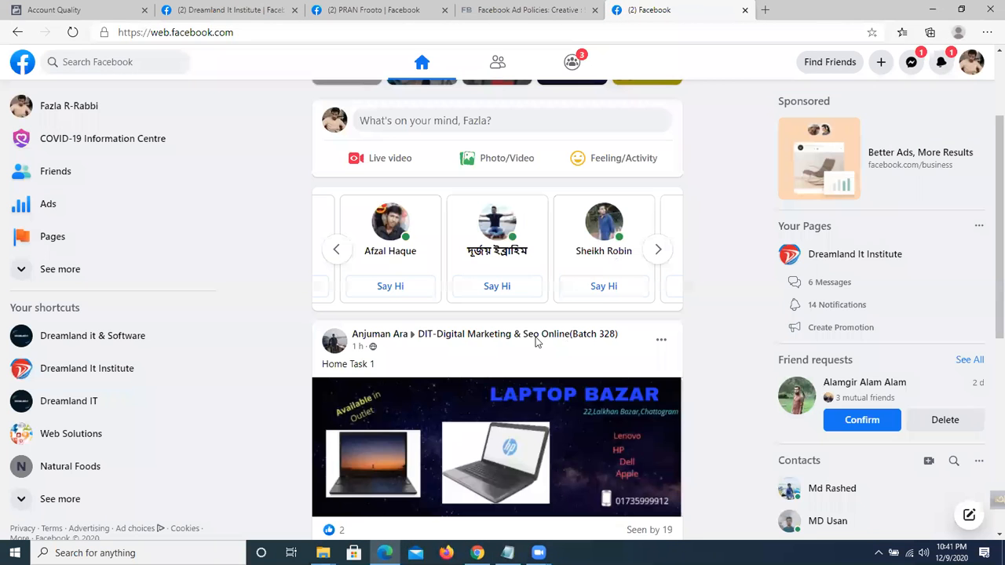
scroll(388, 256, down, 1)
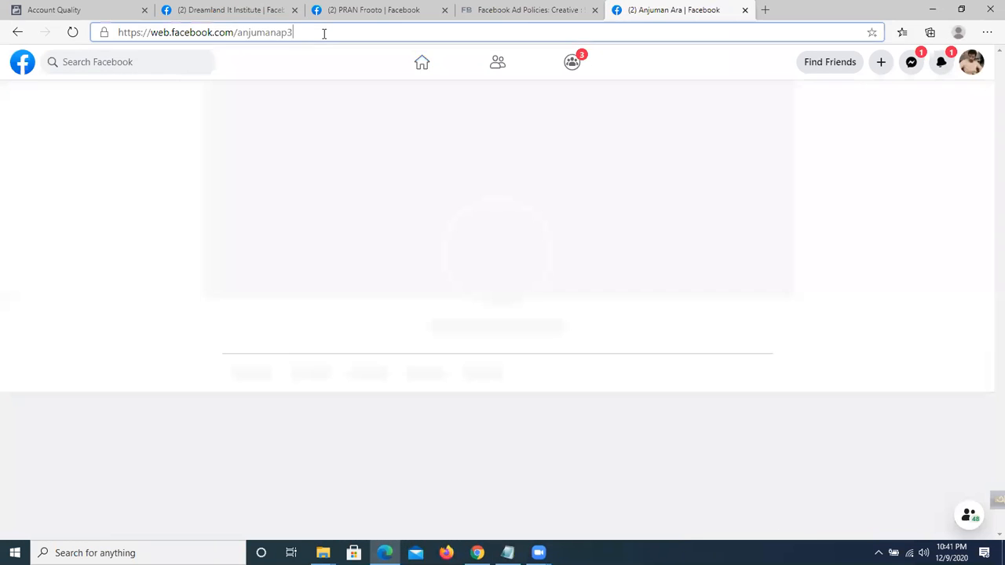
right_click(323, 32)
click(376, 137)
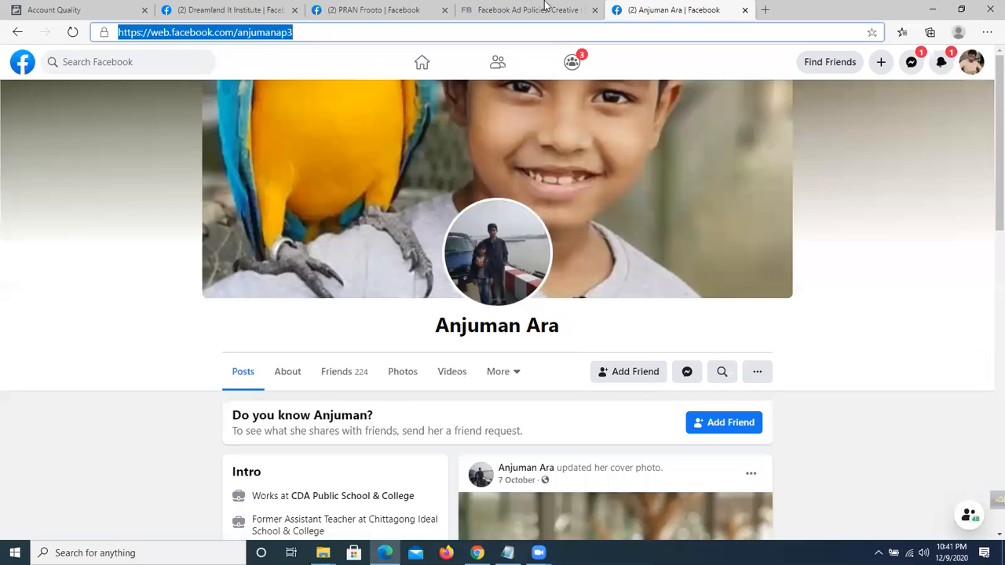
click(413, 10)
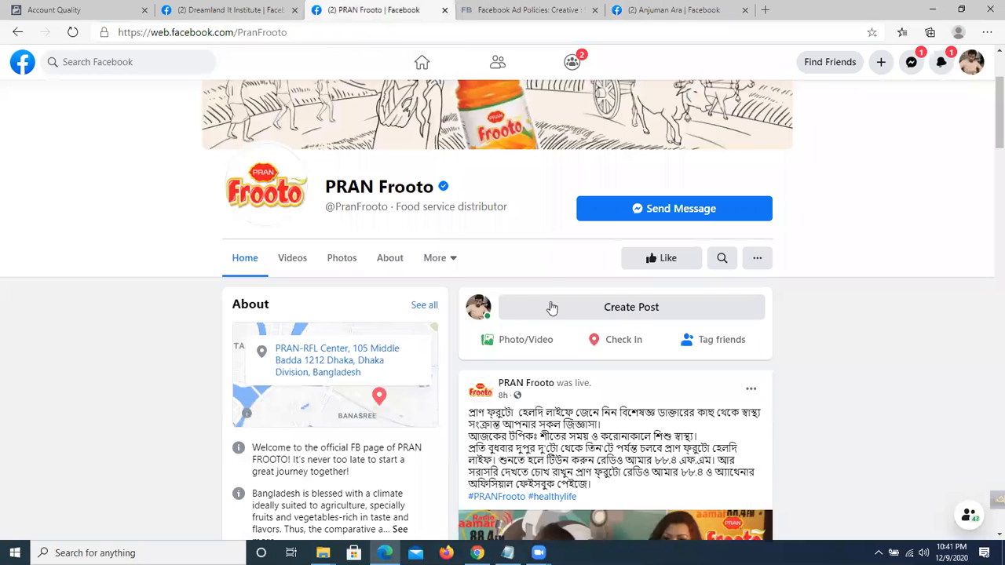
click(213, 7)
Under Ban a Person, paste the copied profile address and pick the suggested person.
click(368, 375)
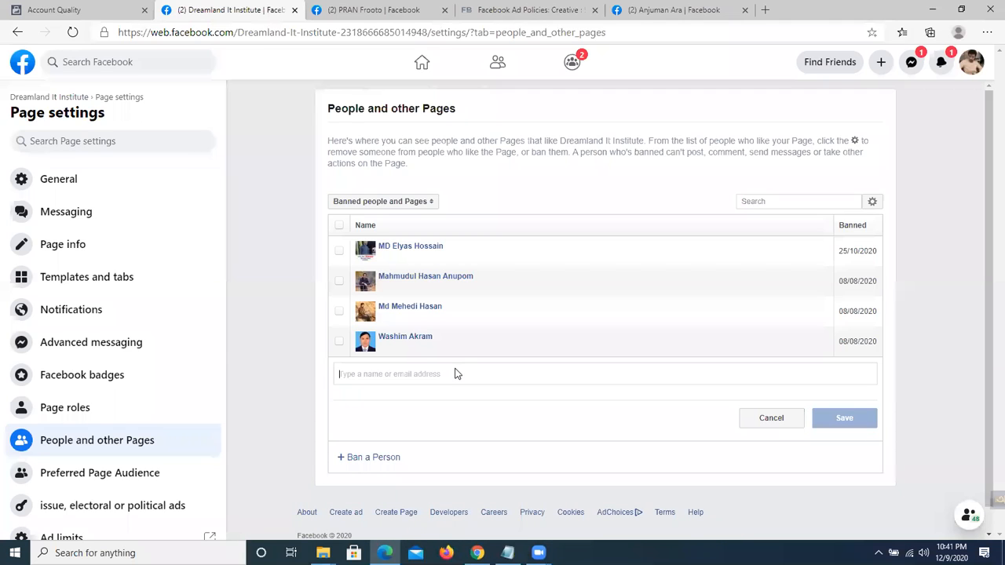
key(ctrl+v)
click(480, 404)
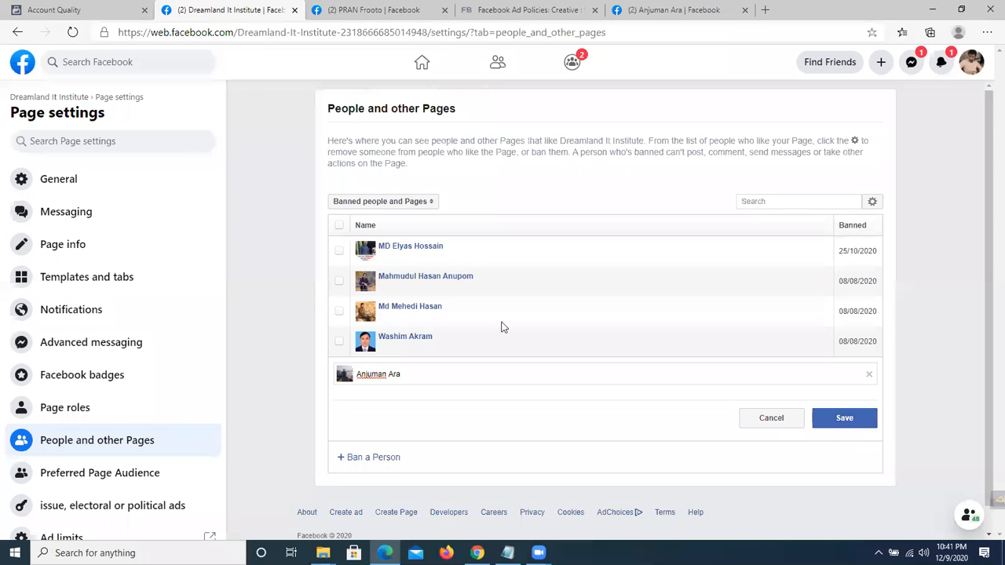
Select the second banned person, unban them from the Page, and close the confirmation.
click(340, 281)
click(340, 280)
click(873, 206)
click(871, 219)
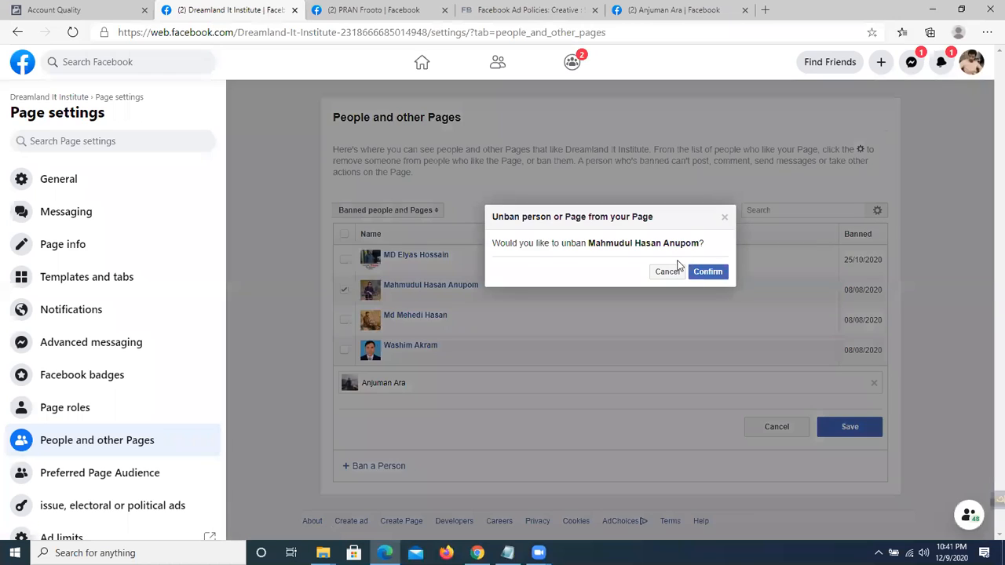
click(707, 272)
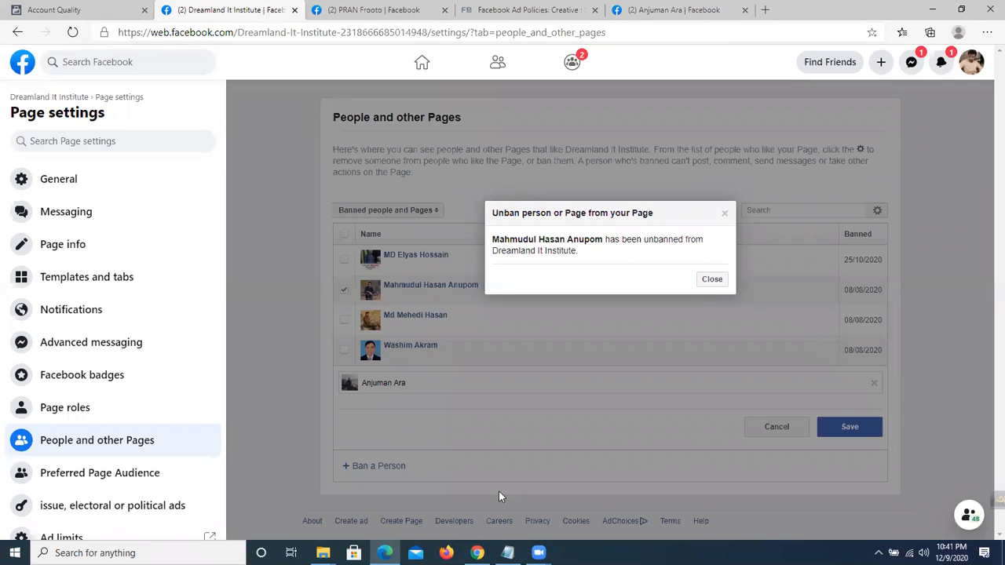
click(711, 280)
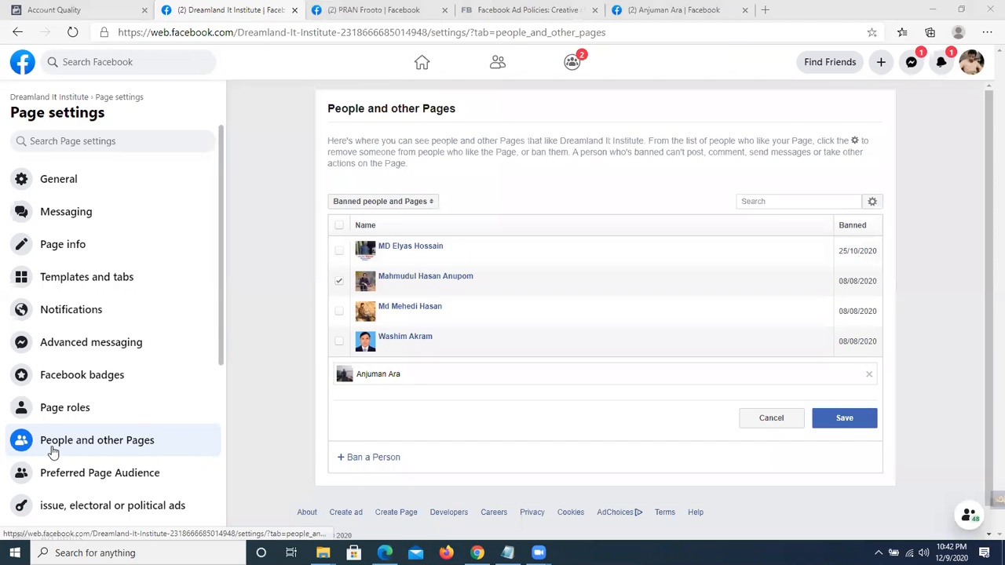
Dismiss the notification popup, briefly capture a sidebar area, then cancel the pending ban entry.
scroll(55, 448, down, 1)
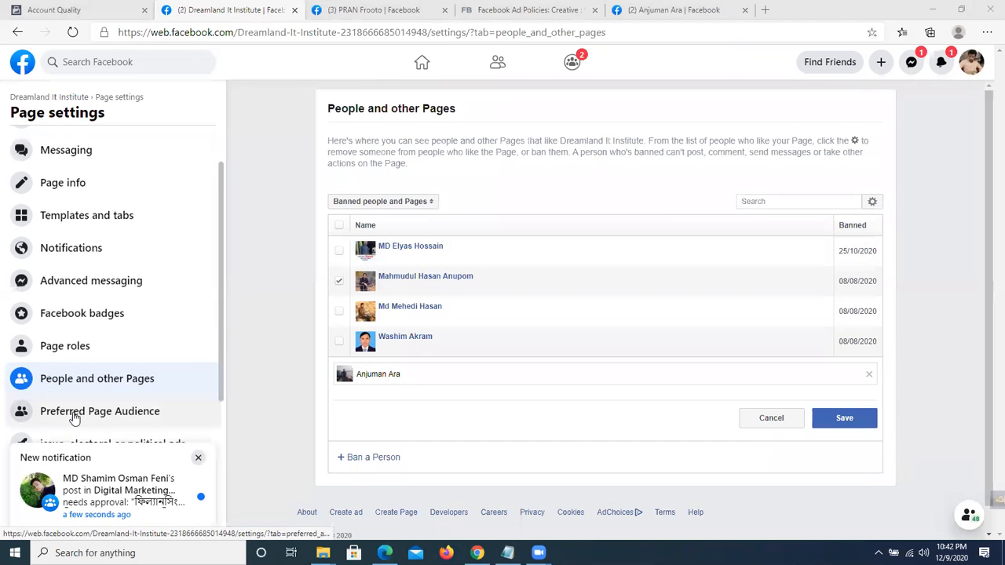
click(197, 458)
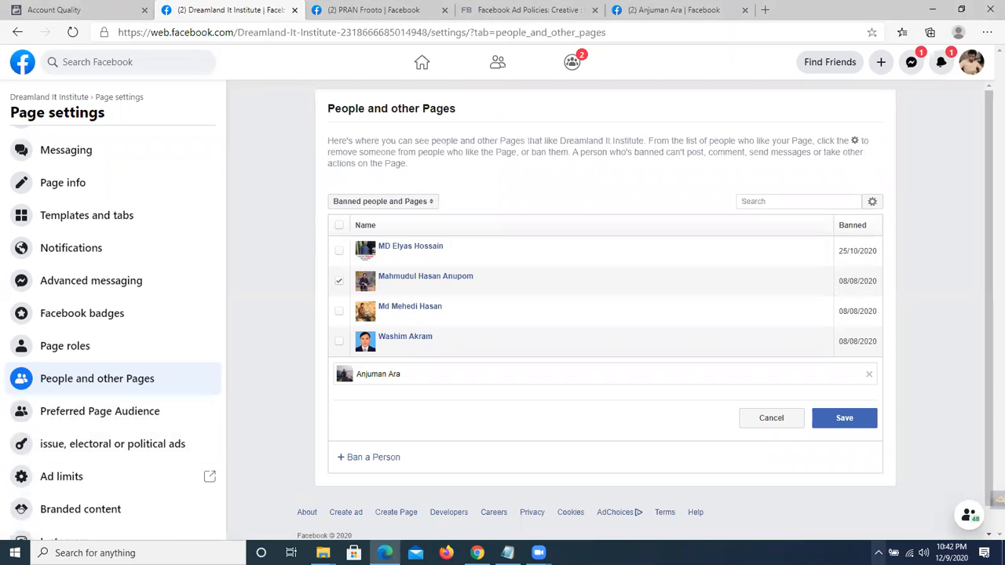
click(879, 553)
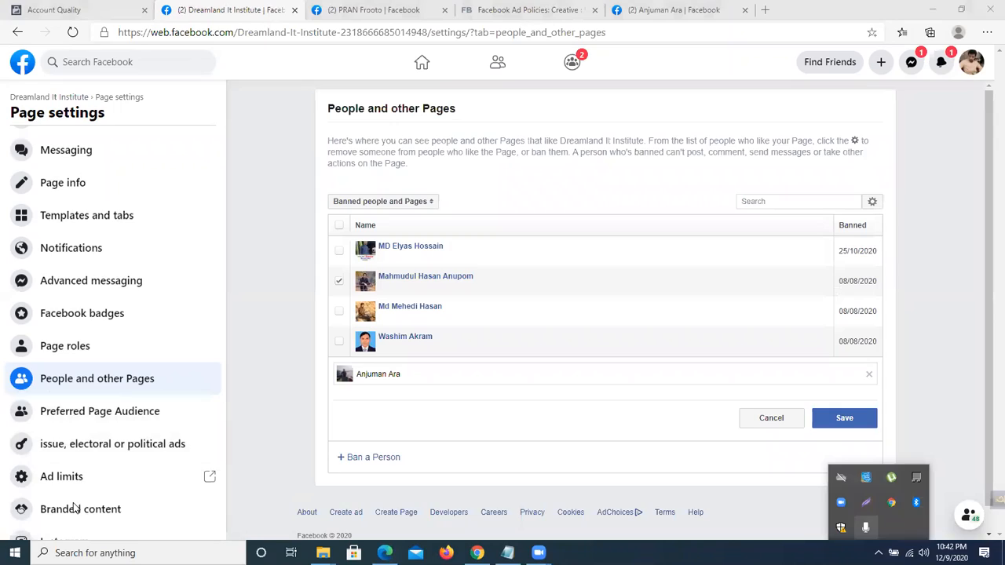
click(867, 526)
mouse_move(2, 388)
mouse_down()
mouse_move(140, 501)
mouse_move(220, 541)
mouse_up()
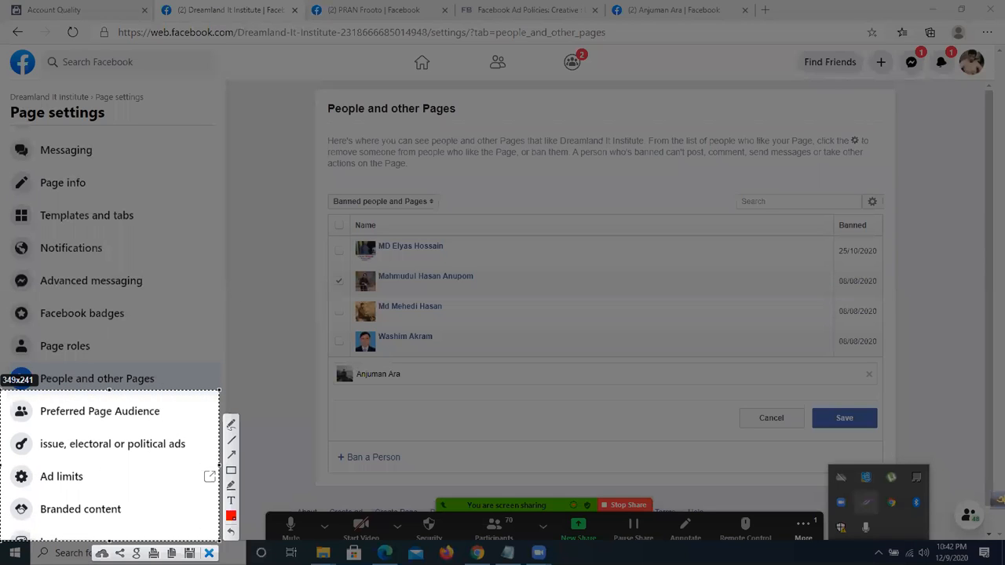
click(209, 554)
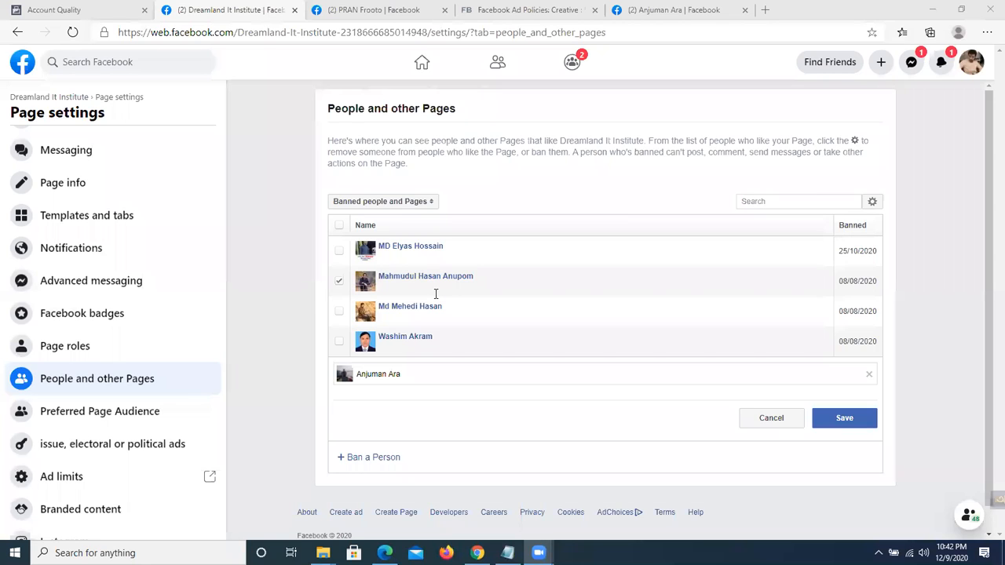
click(759, 421)
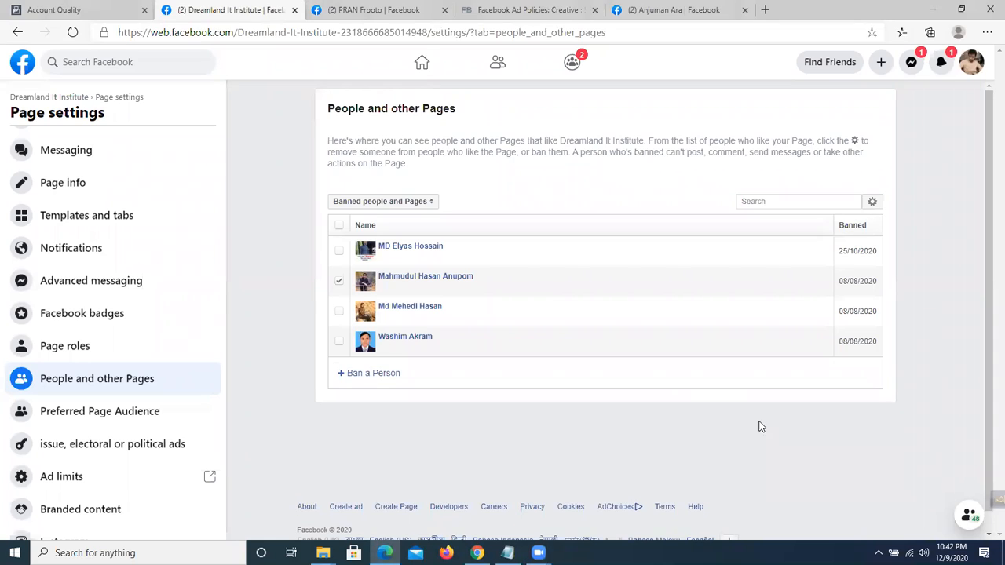
Reload People and other Pages, view the Page's followers, then switch back to Banned people and Pages.
click(98, 380)
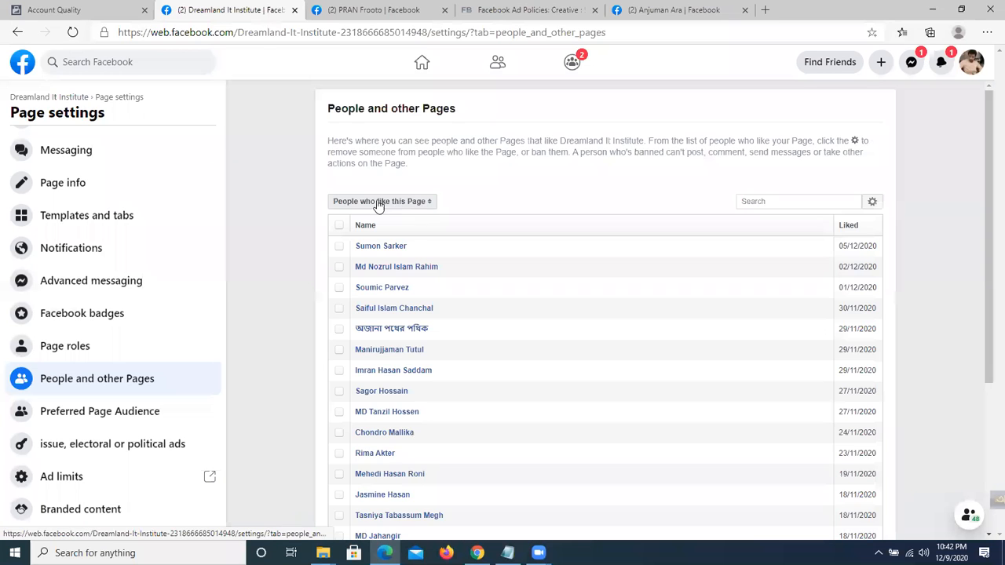
click(409, 203)
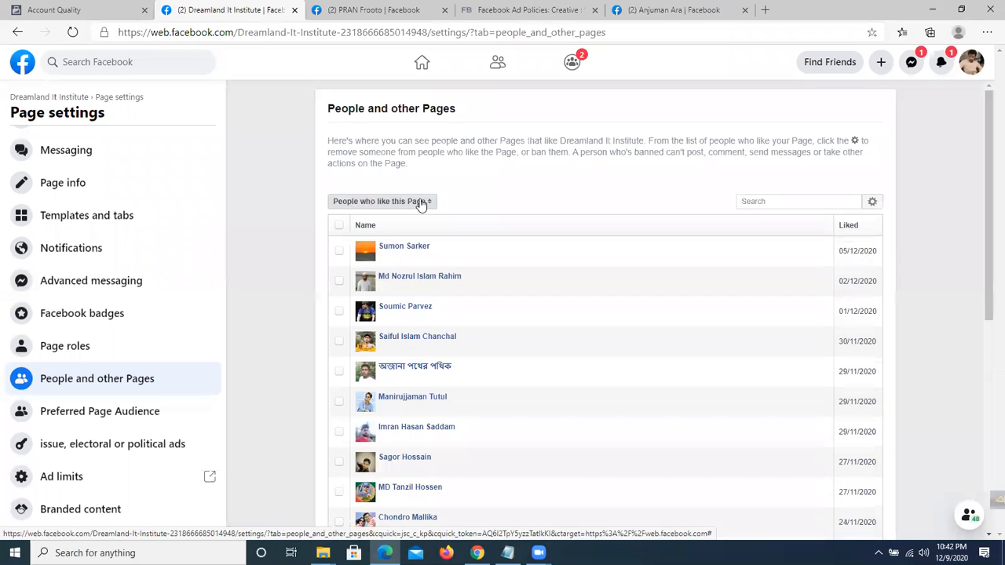
click(417, 219)
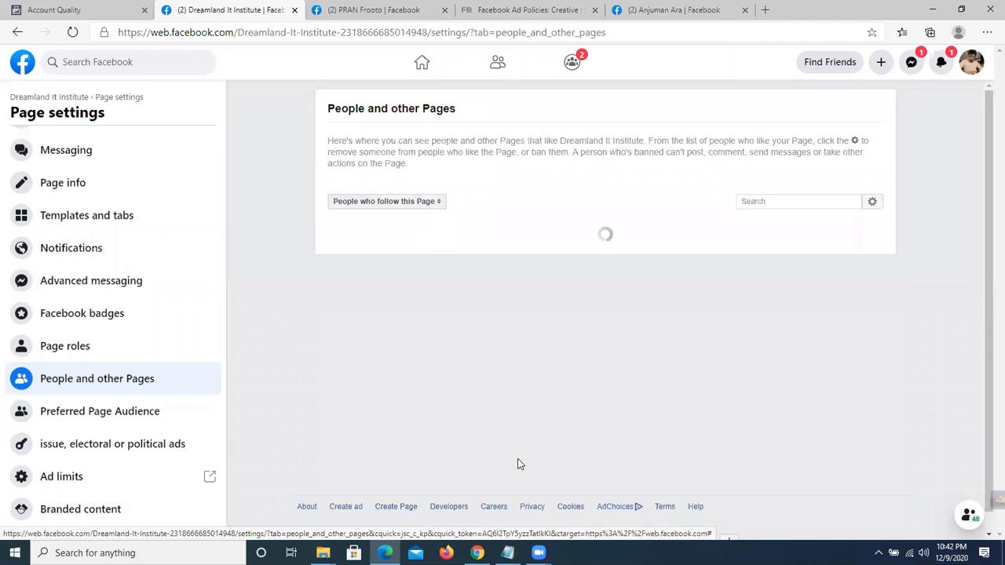
click(391, 203)
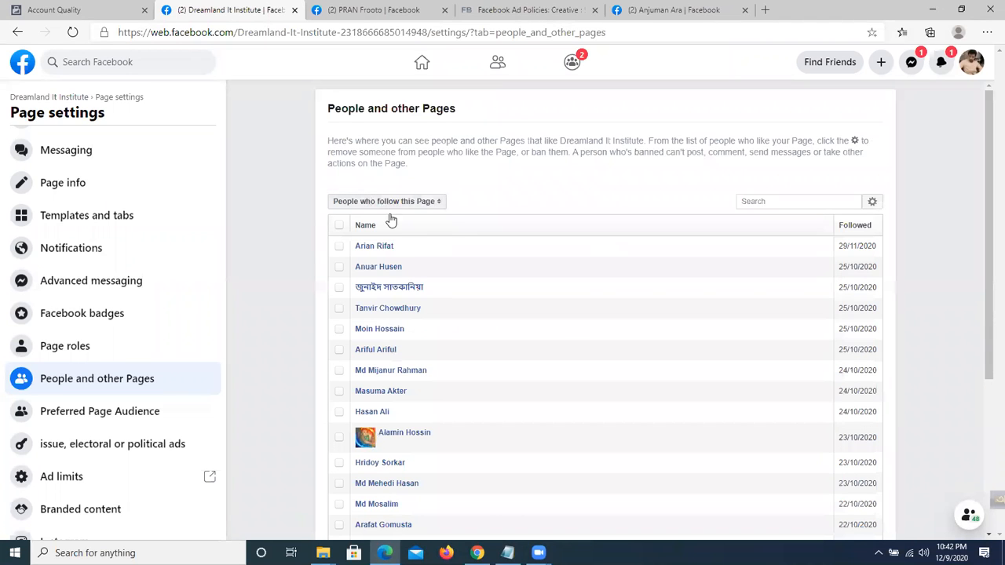
click(386, 235)
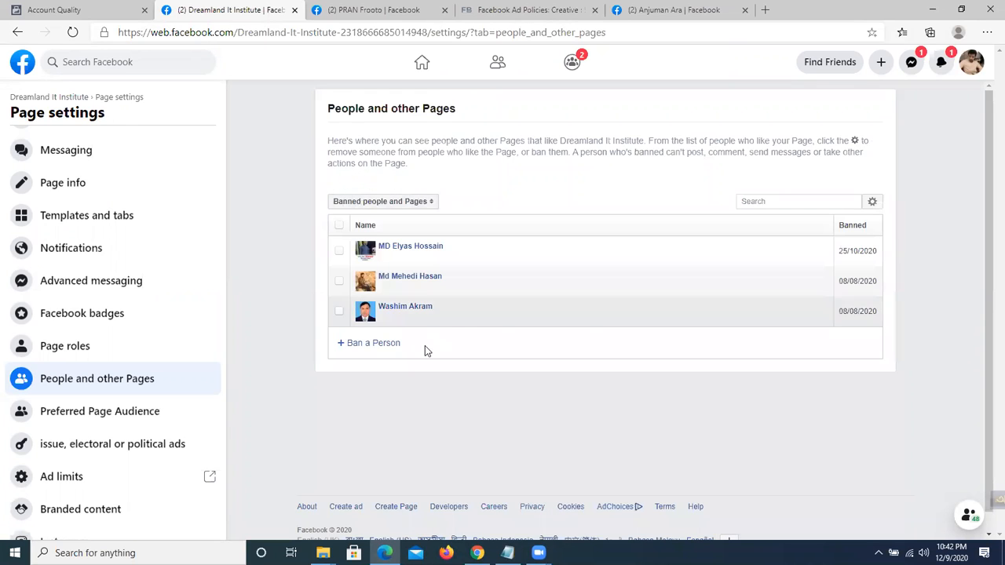
Paste a profile link under Ban a Person, pick the suggested person, and select their name.
click(369, 345)
click(421, 344)
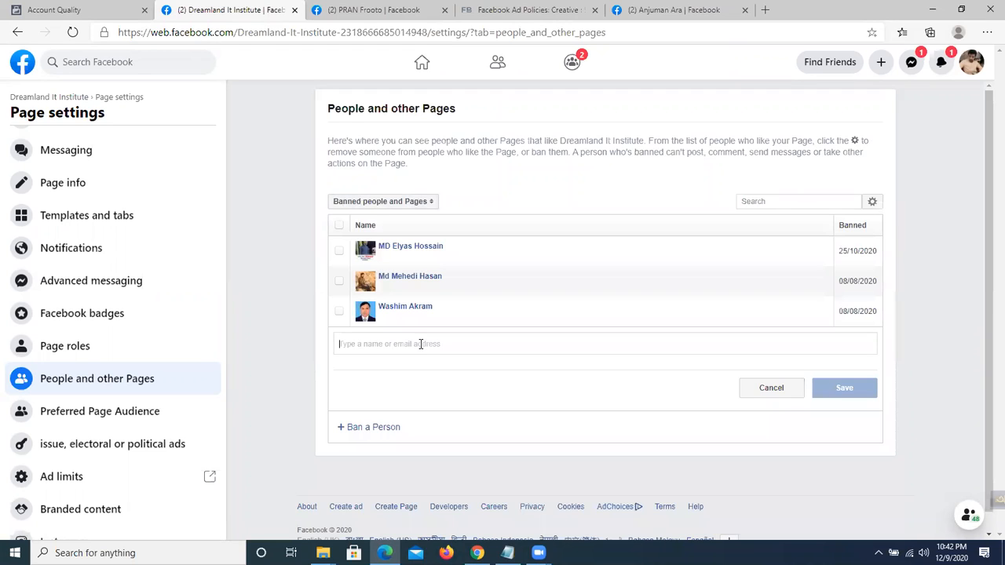
key(ctrl+v)
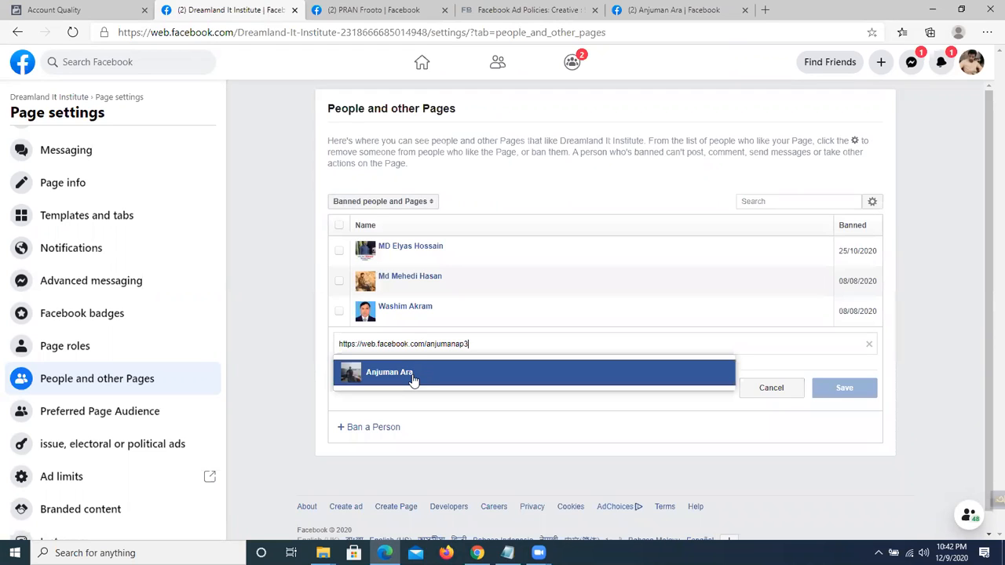
click(413, 370)
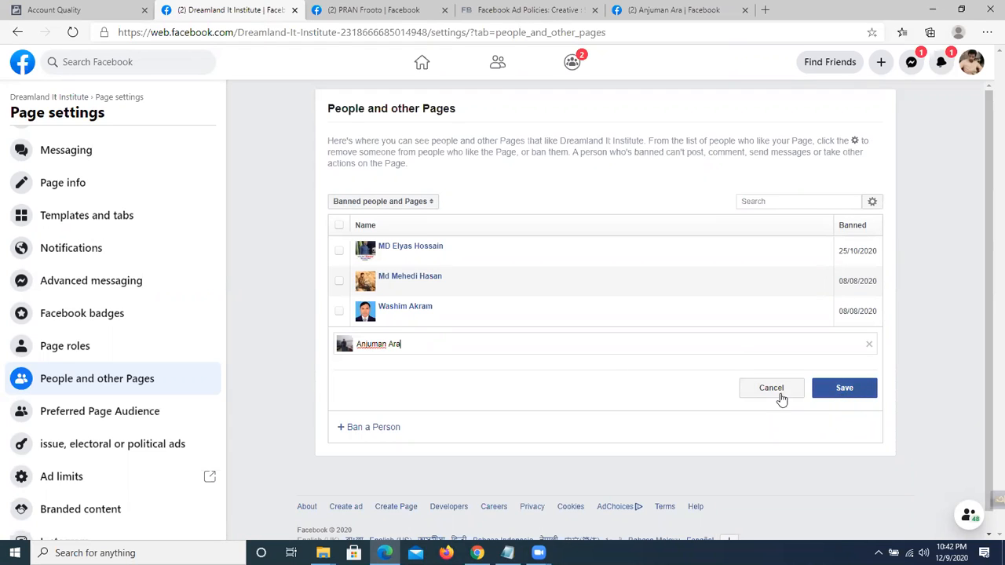
drag(396, 344, 338, 341)
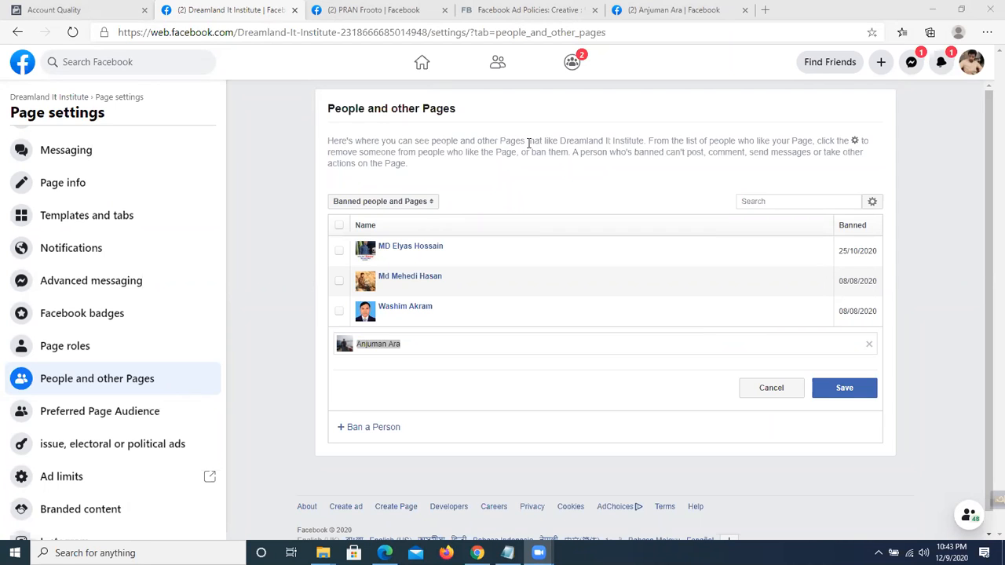
scroll(128, 278, up, 2)
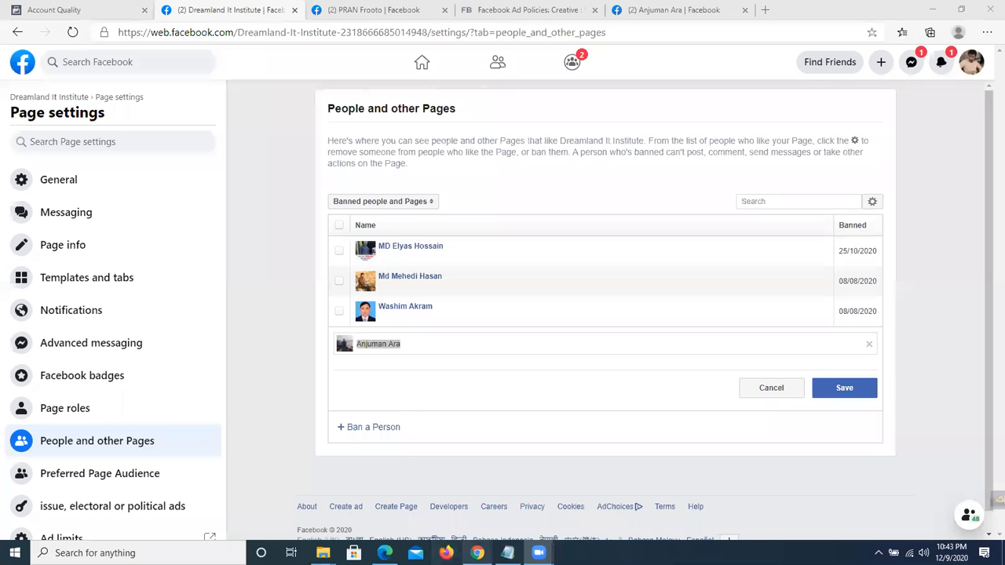
click(477, 553)
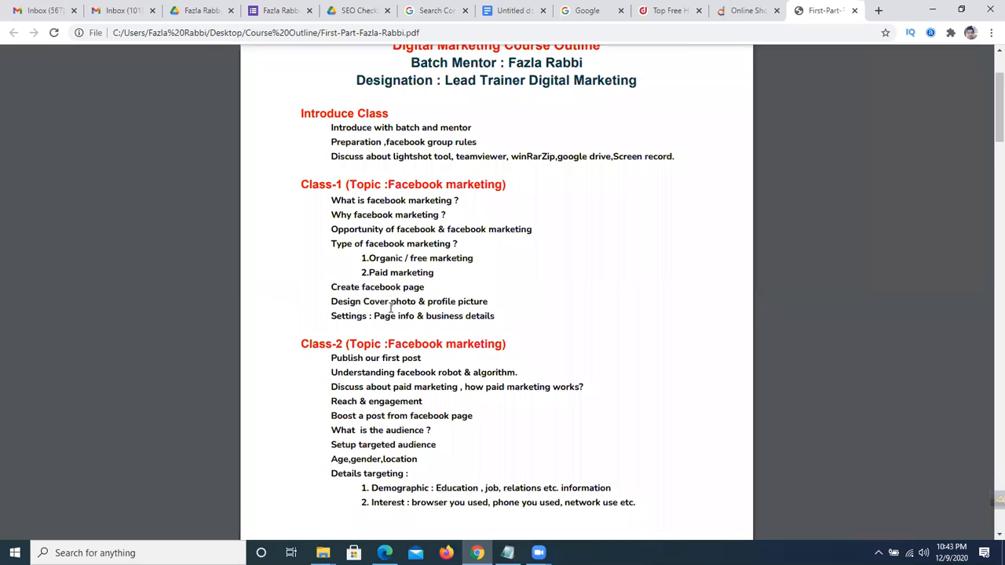
scroll(390, 308, down, 2)
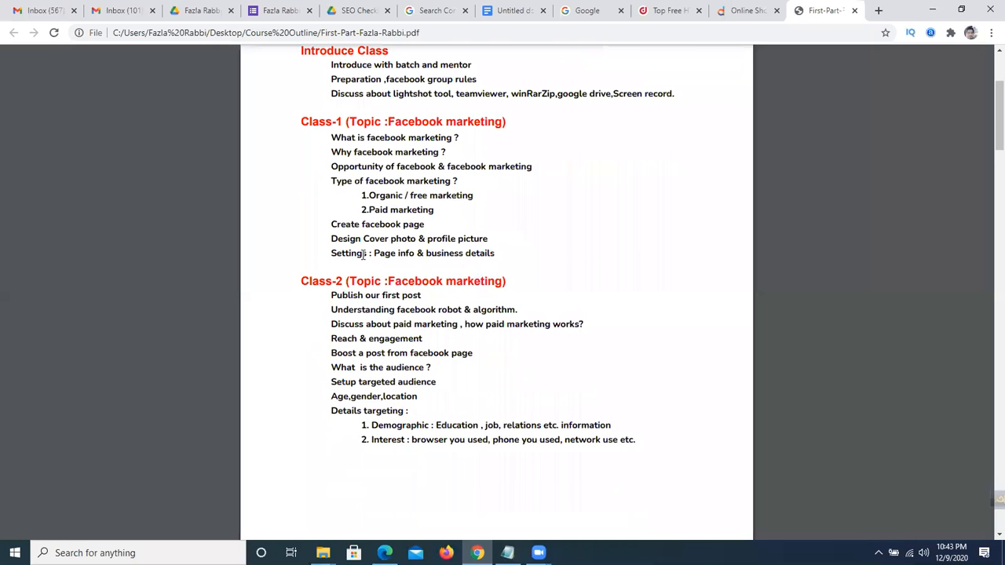
drag(329, 248, 485, 252)
click(488, 300)
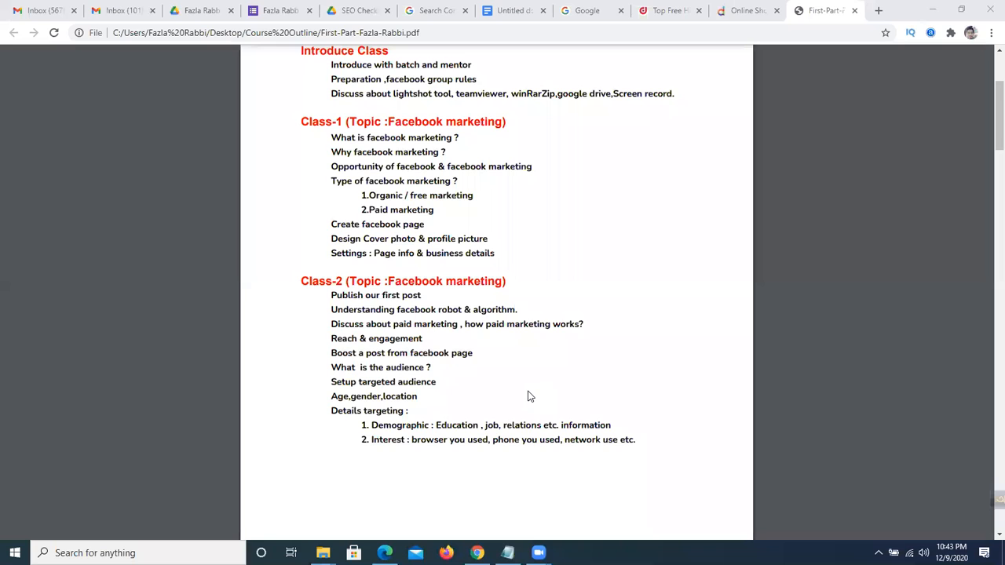
click(346, 305)
drag(352, 316, 498, 316)
click(495, 320)
drag(366, 325, 584, 324)
click(527, 324)
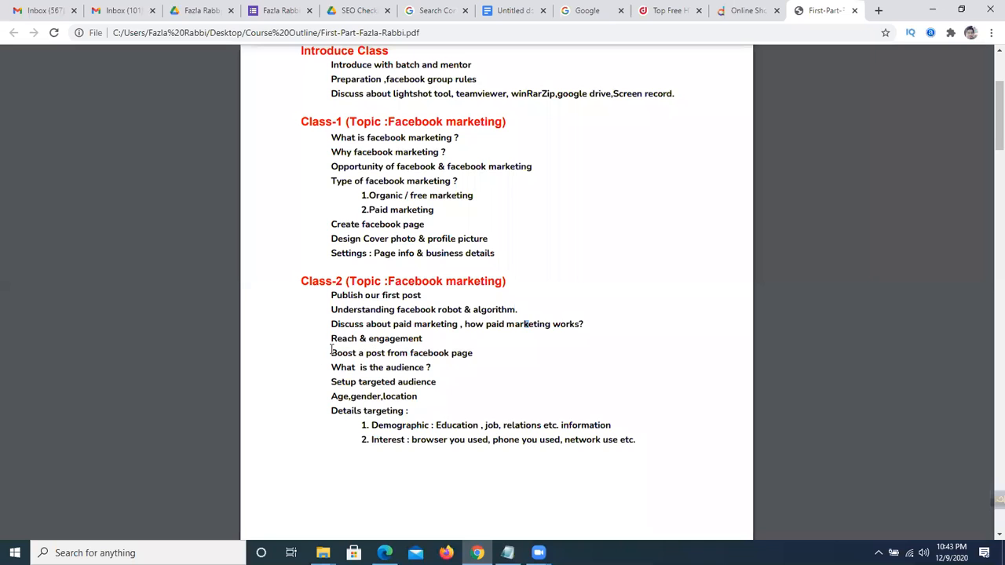
drag(333, 299, 392, 306)
click(381, 290)
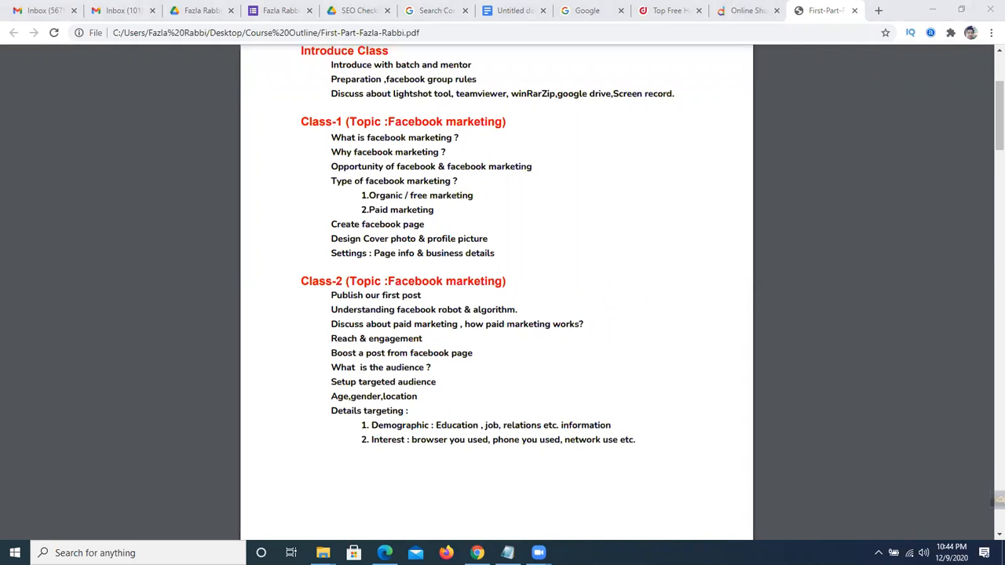
key(alt+Tab)
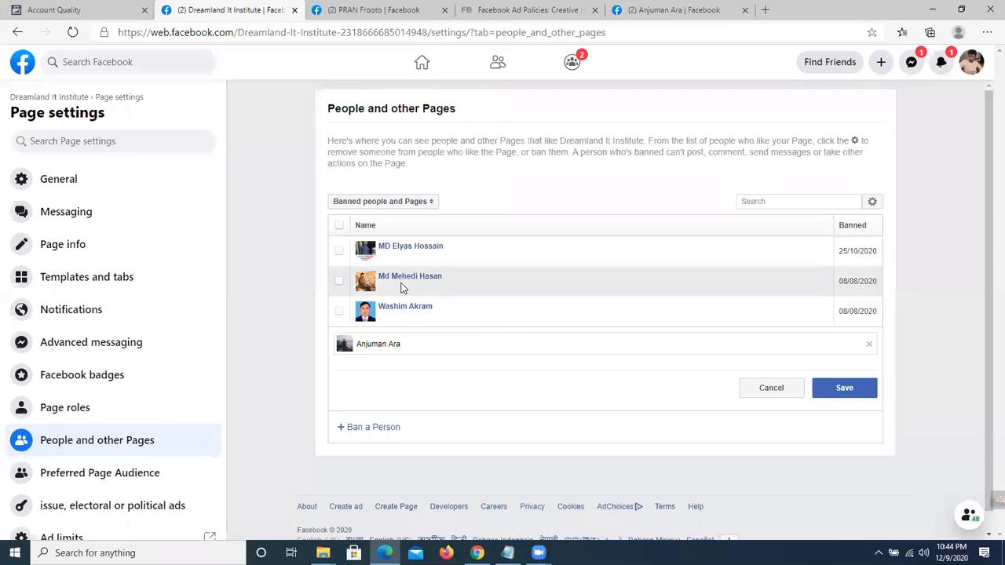
Unban the second person on the banned list and dismiss the confirmation.
click(340, 282)
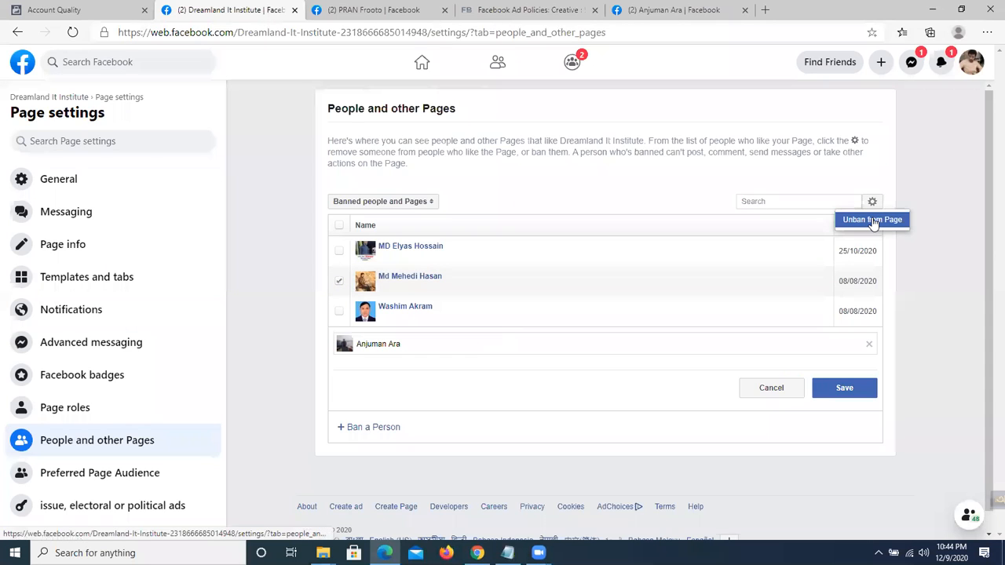
click(873, 220)
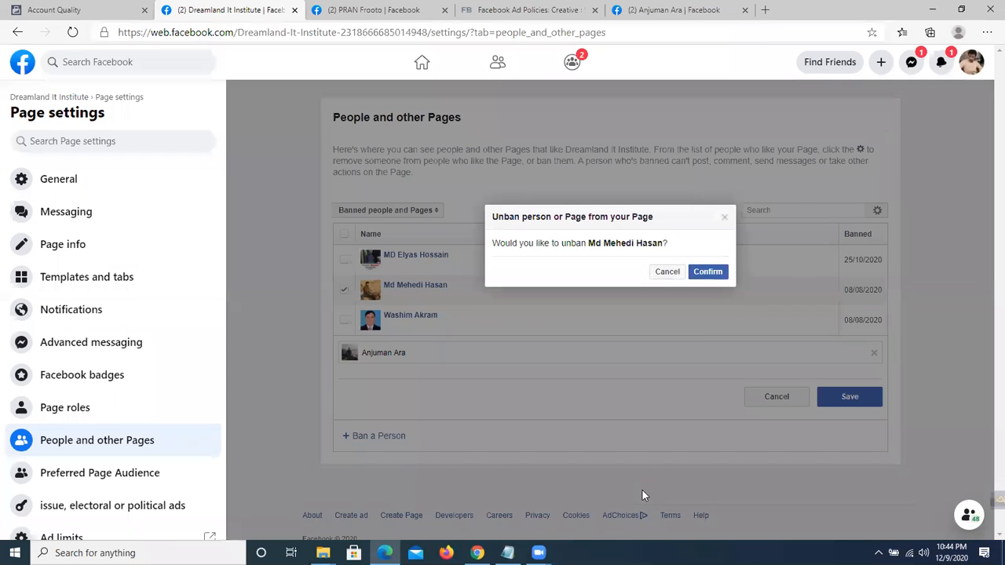
click(708, 272)
click(720, 280)
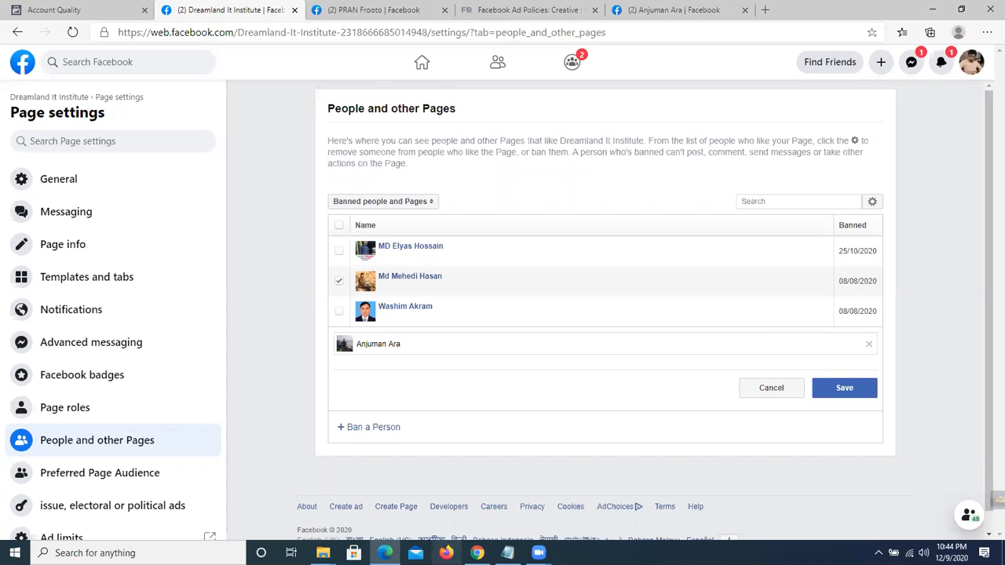
key(alt+Tab)
scroll(421, 254, down, 3)
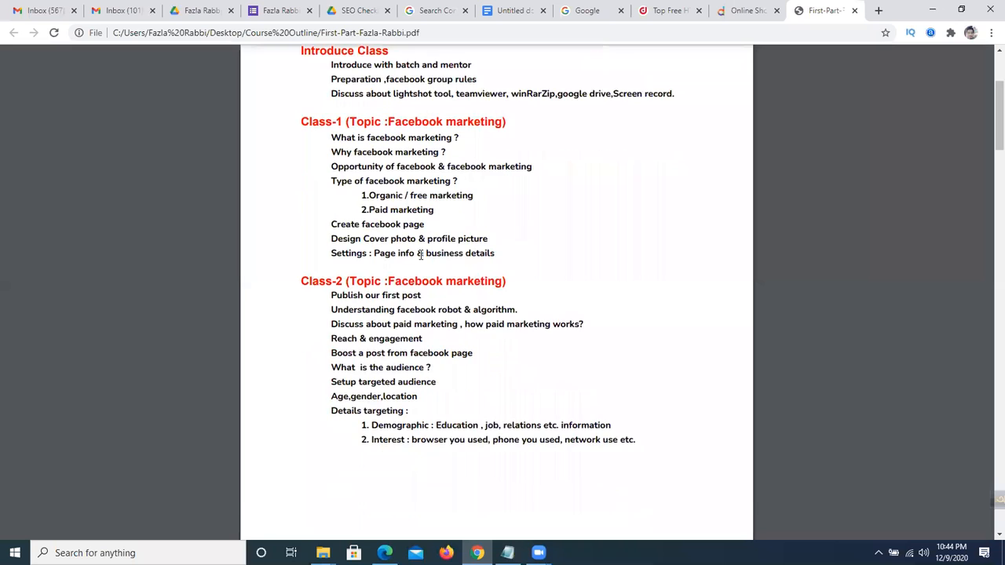
drag(330, 234, 427, 233)
click(427, 235)
click(386, 545)
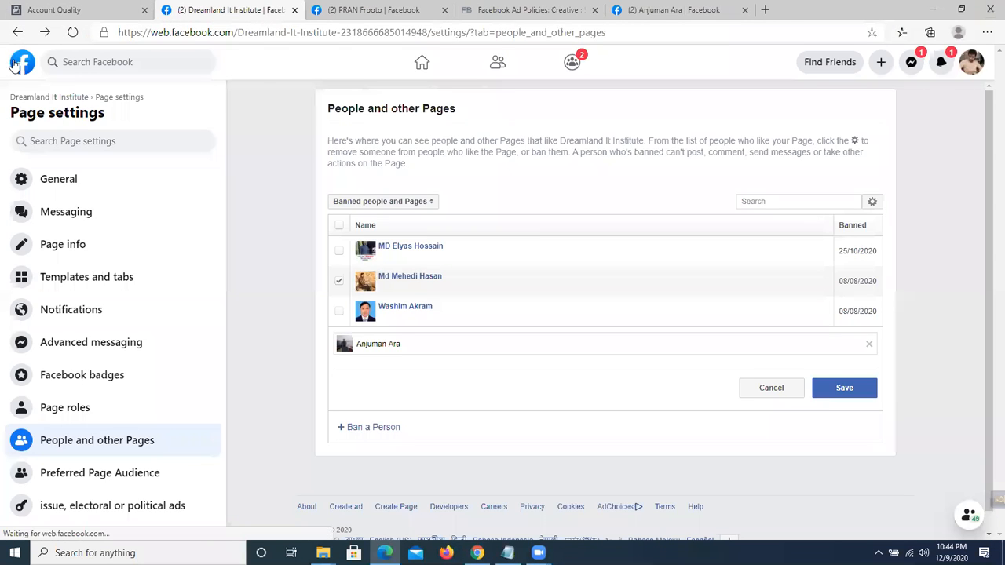
Return to the Facebook home feed and open the Pages you manage list.
click(19, 32)
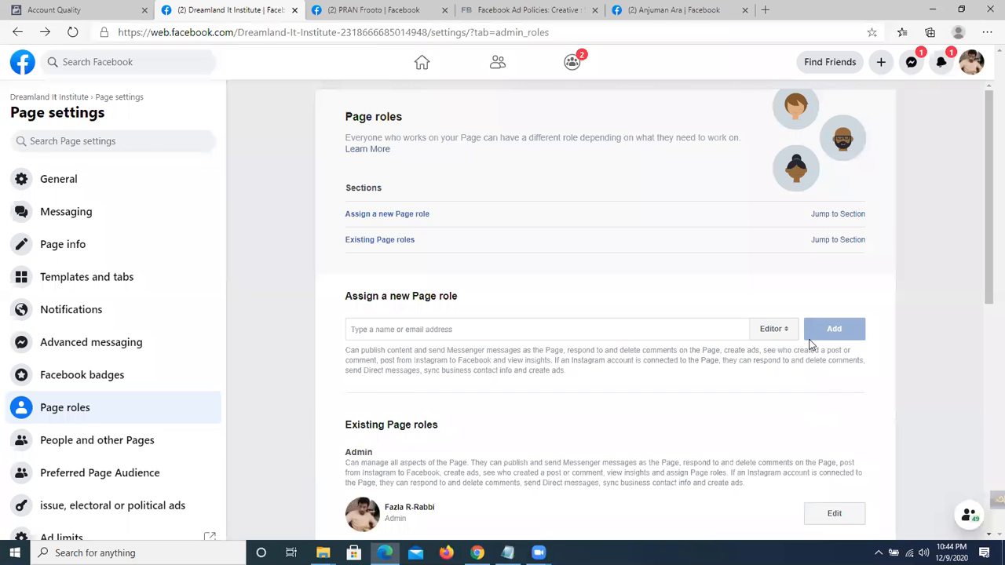
click(11, 61)
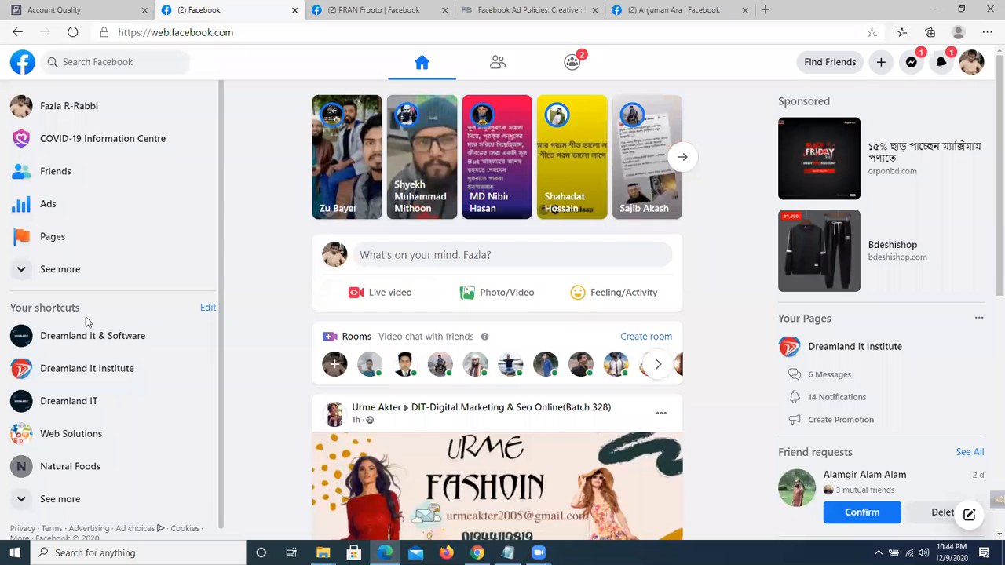
click(39, 242)
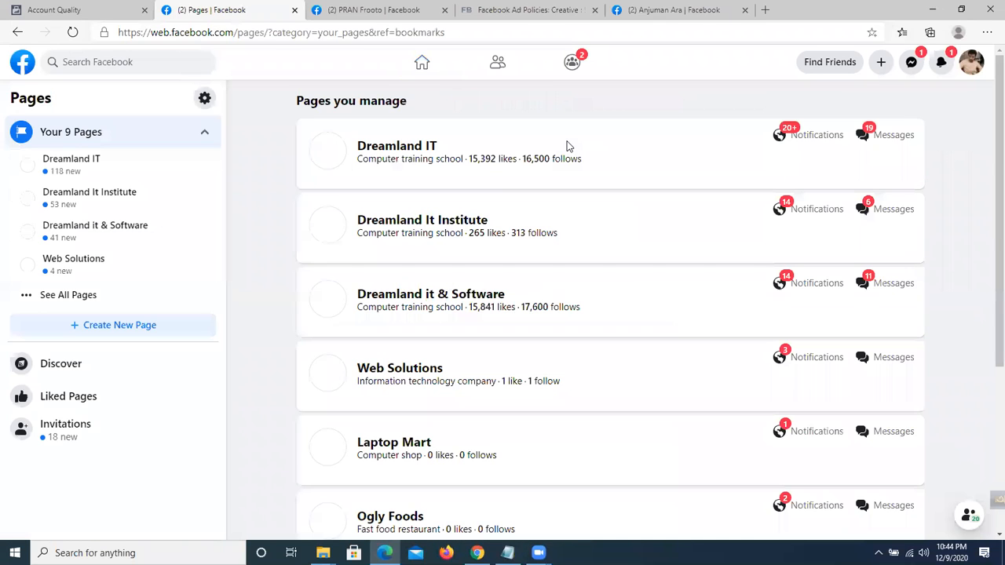
On the Dreamland It Institute page, start a new post reading 'Hi'.
click(442, 228)
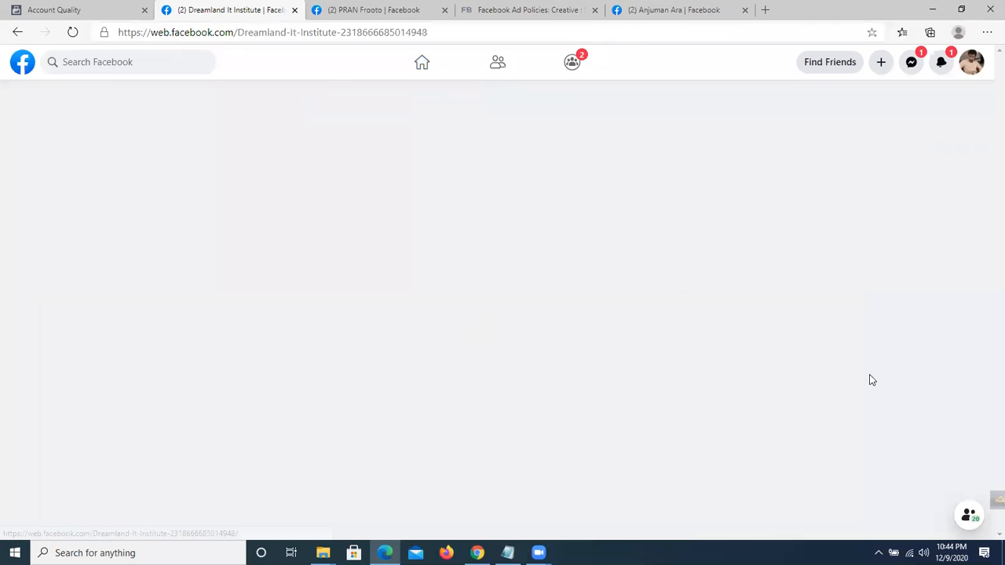
scroll(870, 380, down, 1)
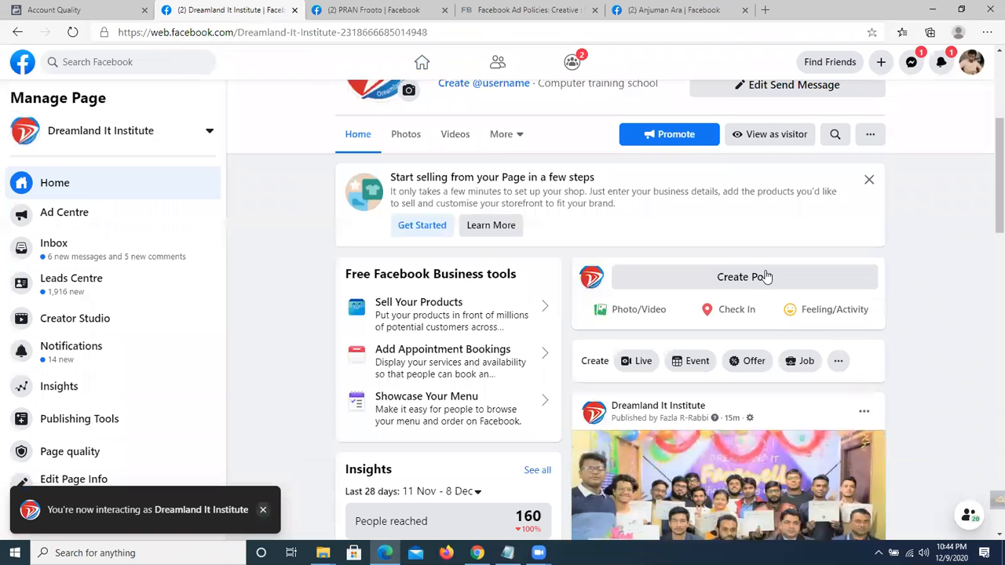
click(765, 277)
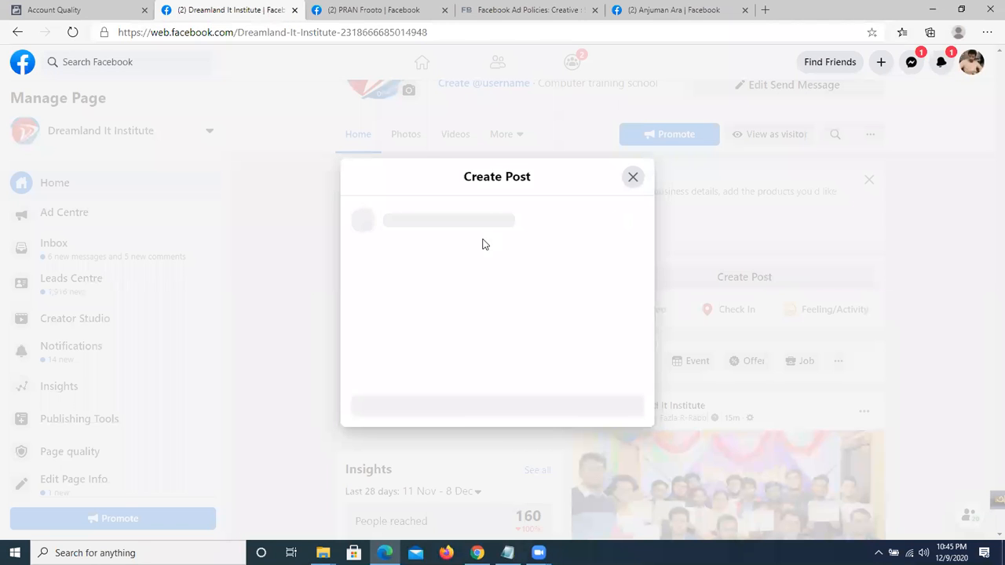
text(Hi)
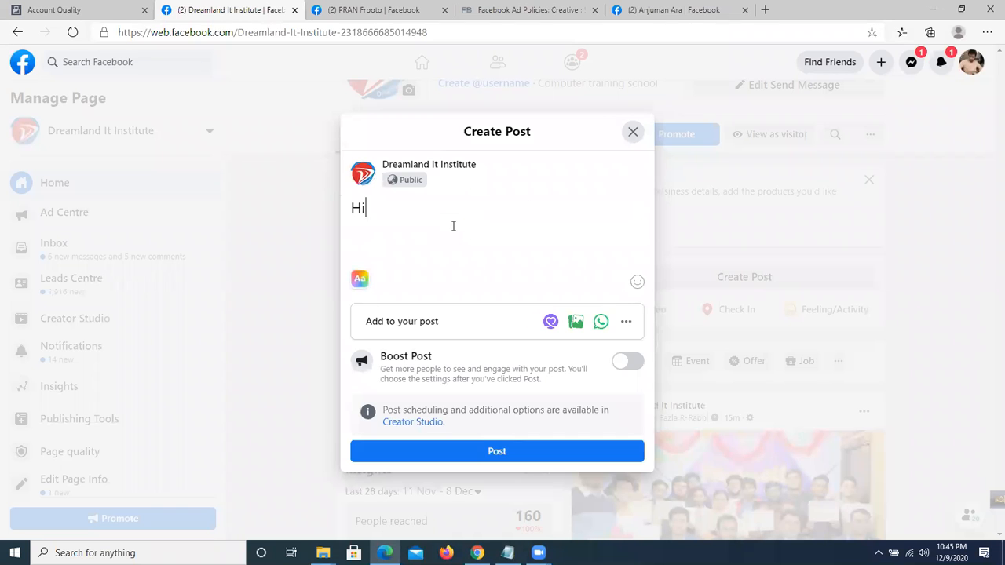
Attach the Food Vine (1).png image to the post.
click(577, 323)
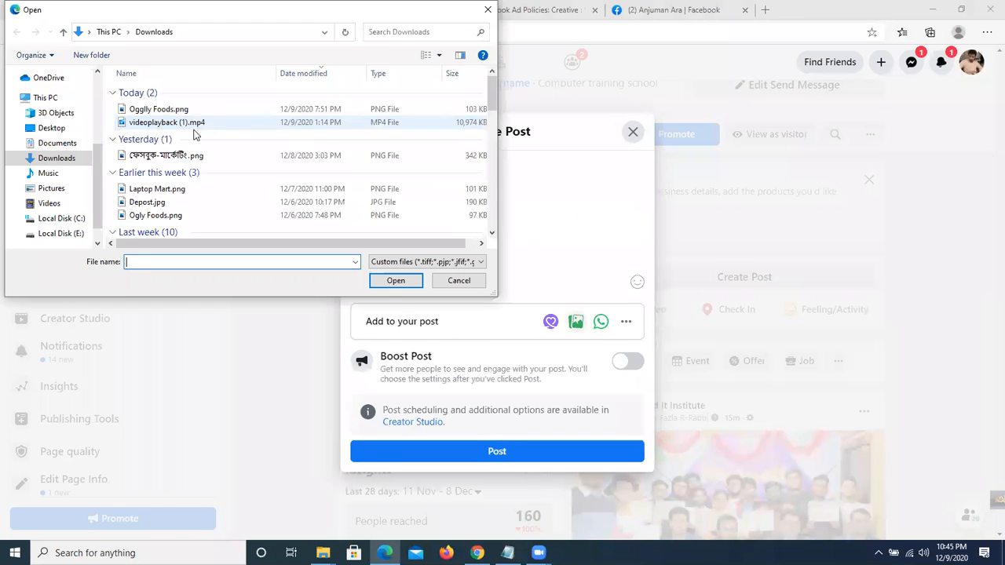
scroll(169, 157, down, 2)
click(168, 179)
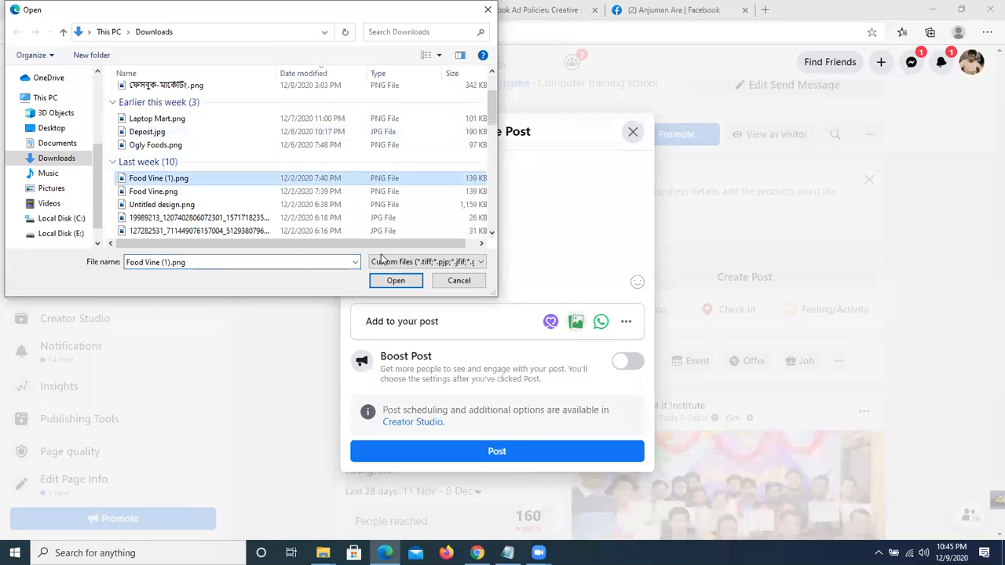
click(395, 280)
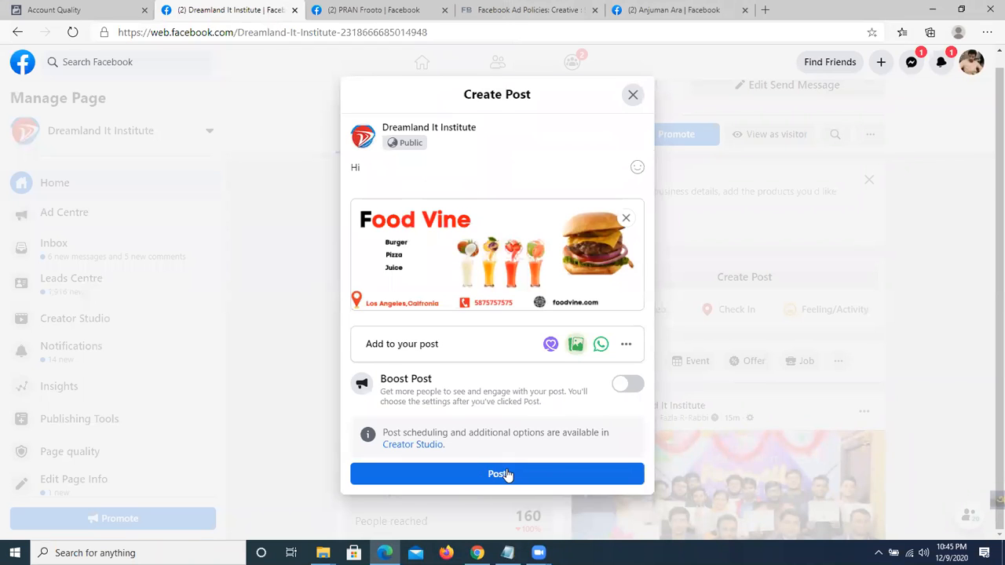
Try closing the draft but choose Continue editing to keep it.
key(Escape)
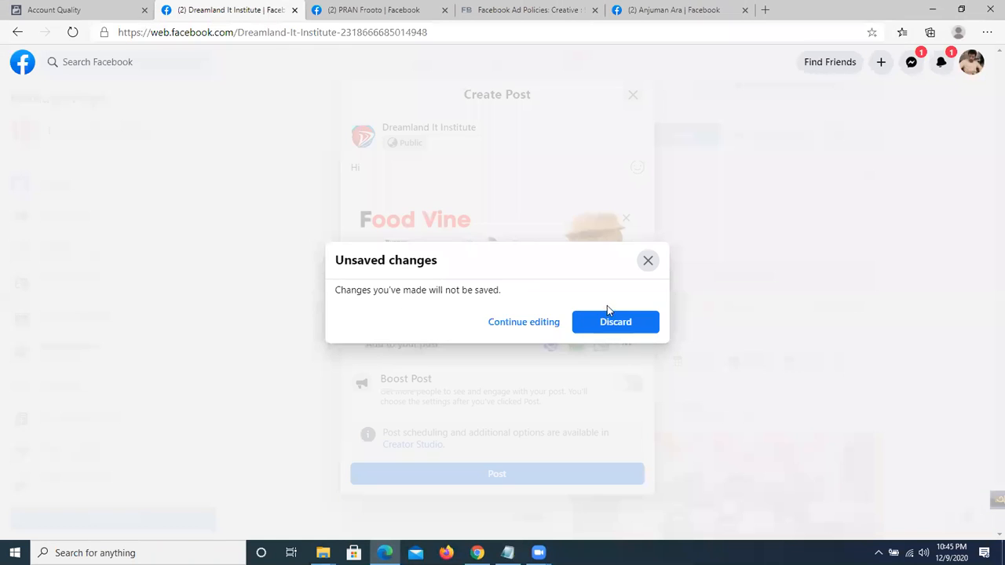
click(536, 324)
click(633, 94)
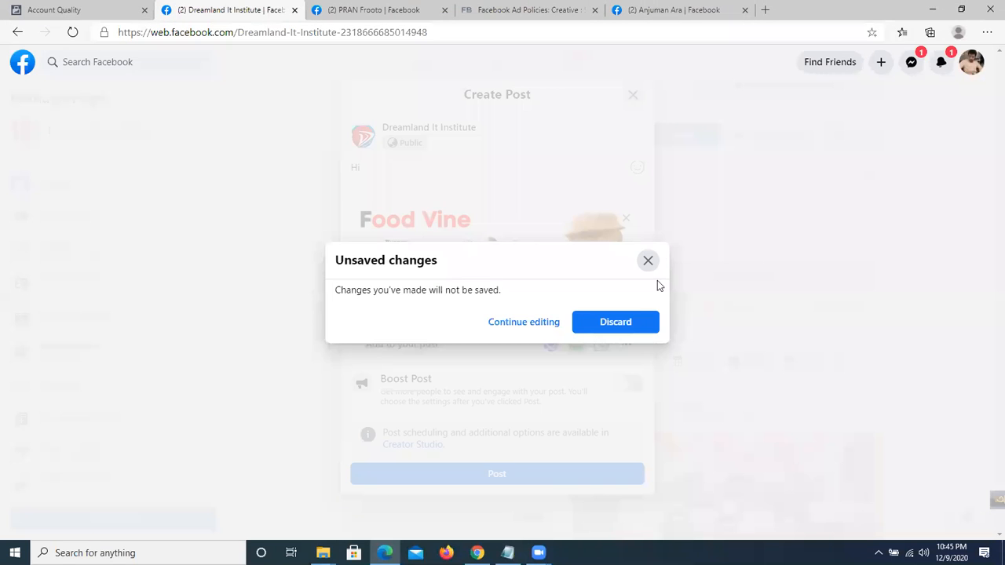
key(Escape)
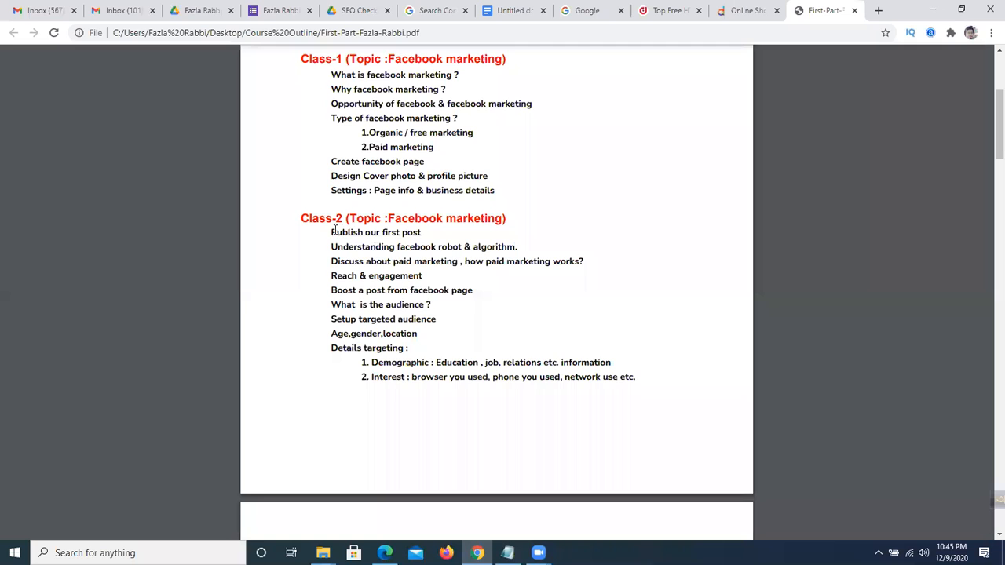
Highlight and clear the Class-2 lines in the course PDF, then return to the Facebook home feed.
drag(332, 248, 426, 255)
click(421, 257)
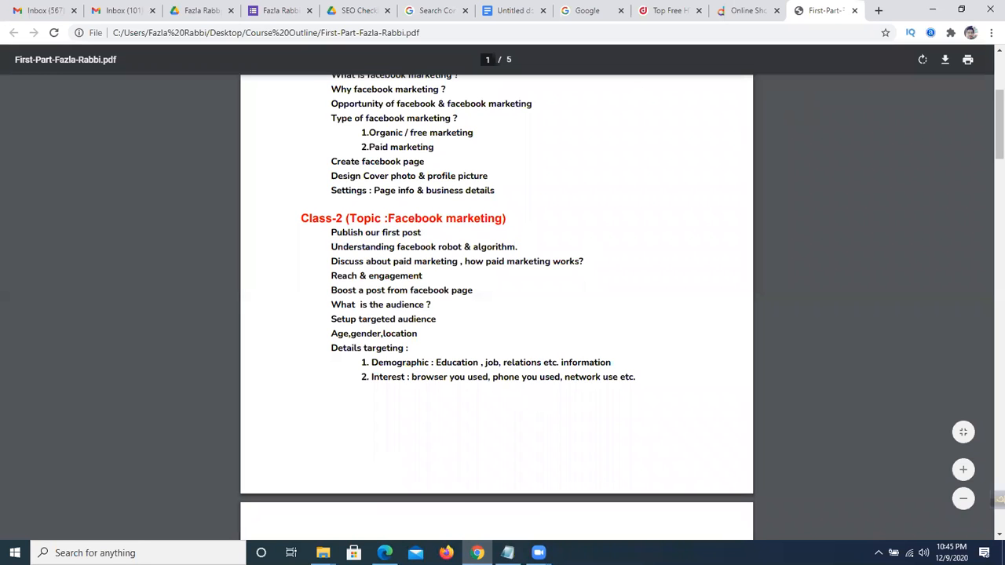
key(alt+Tab)
click(422, 69)
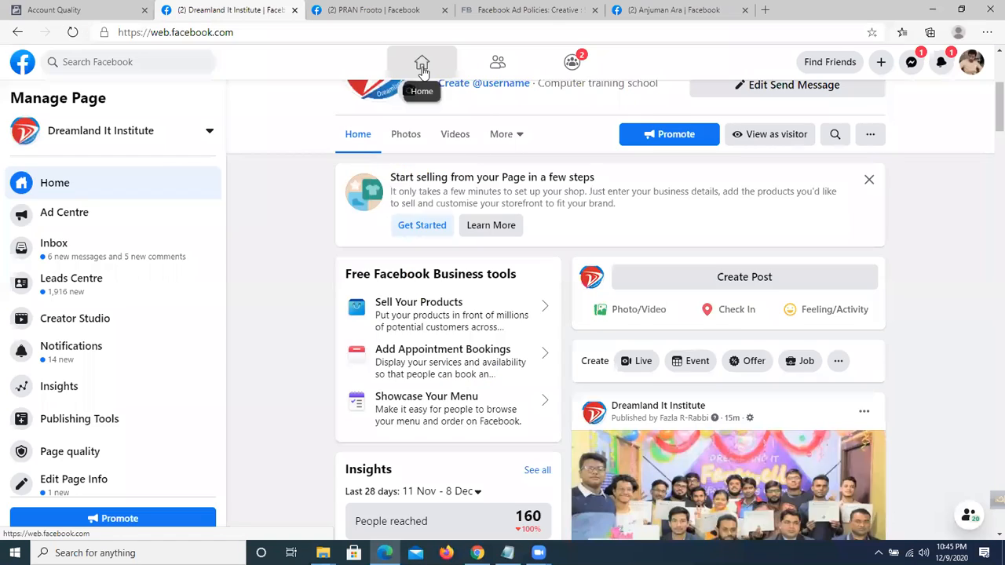
Check the notifications, then scroll the news feed down to the Dream It Institute video post.
click(945, 63)
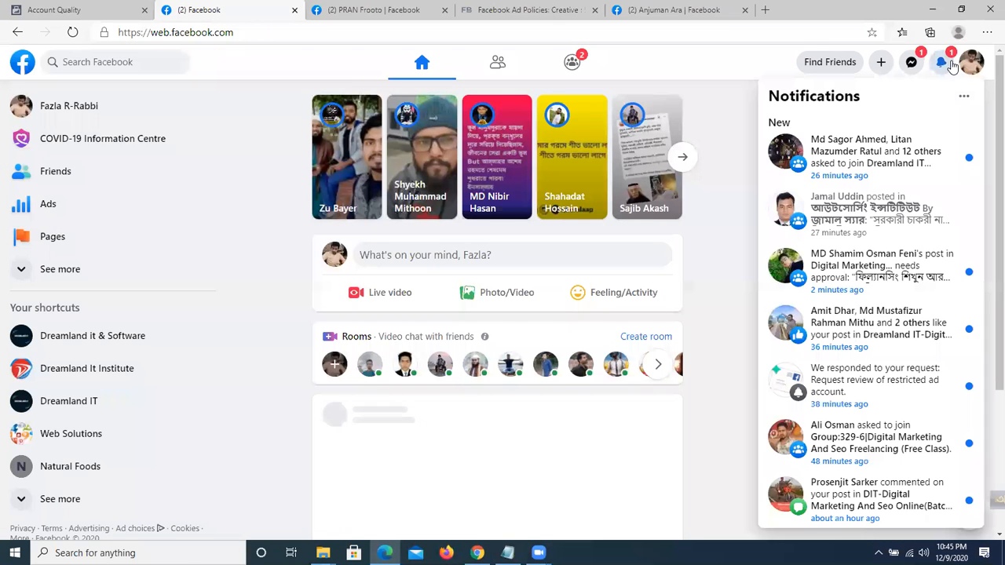
click(951, 64)
scroll(902, 117, down, 4)
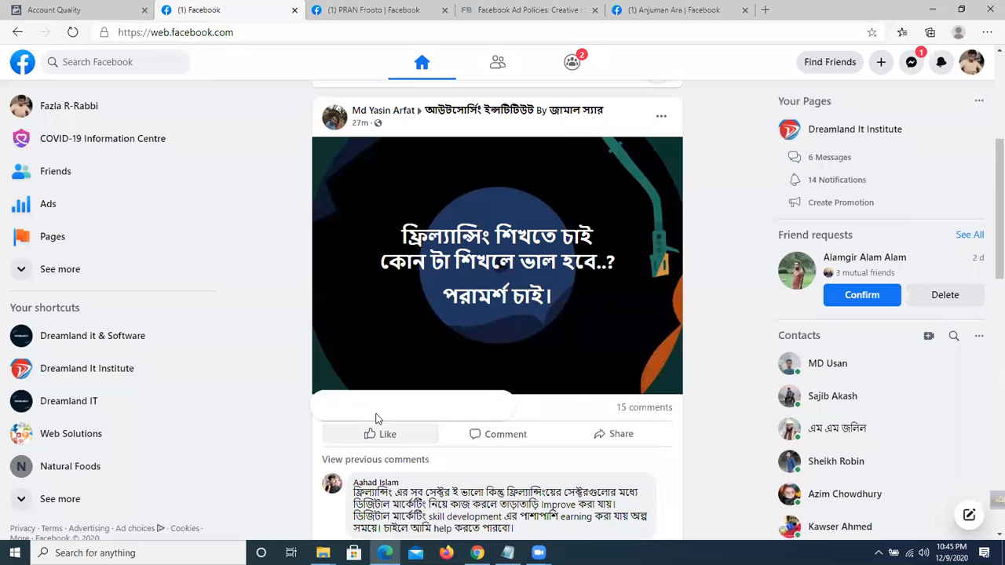
mouse_move(390, 438)
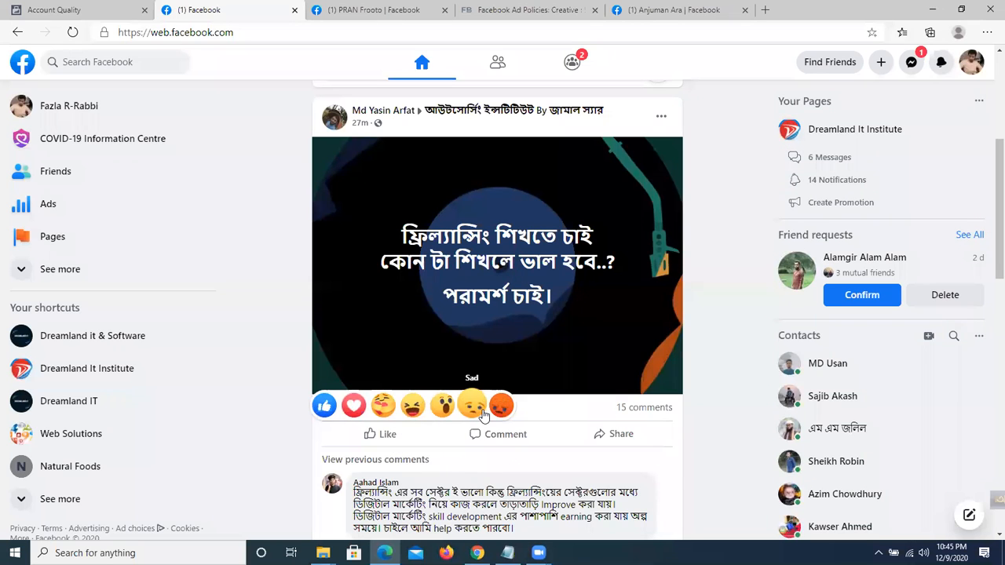
scroll(513, 442, down, 1)
scroll(513, 443, down, 3)
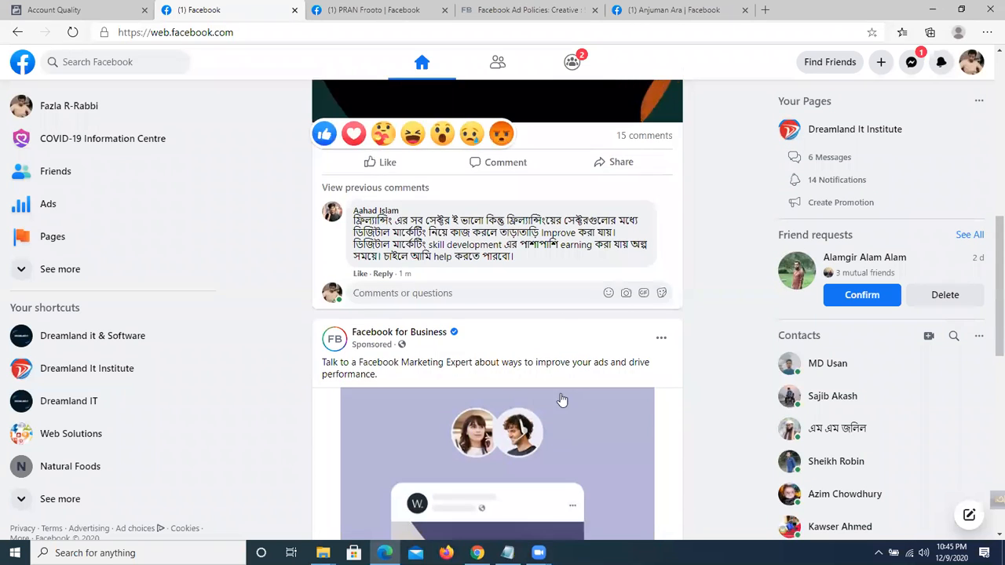
scroll(518, 524, down, 3)
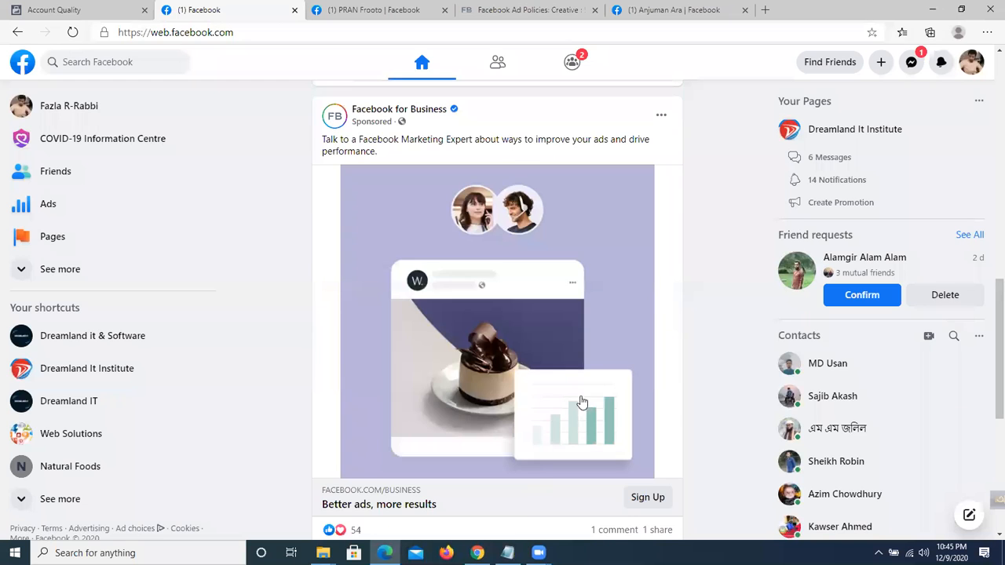
scroll(669, 292, down, 3)
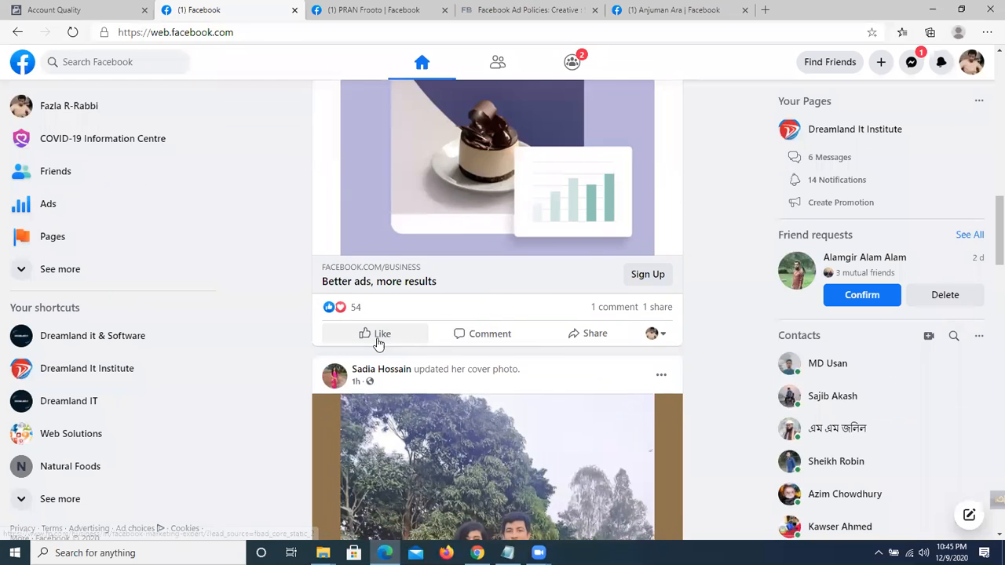
scroll(683, 243, down, 15)
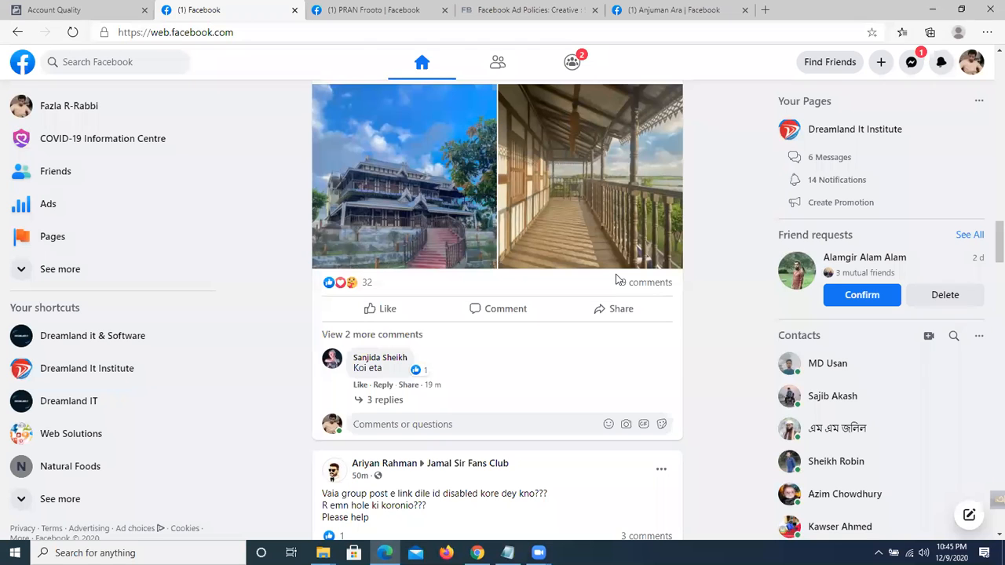
scroll(617, 280, down, 4)
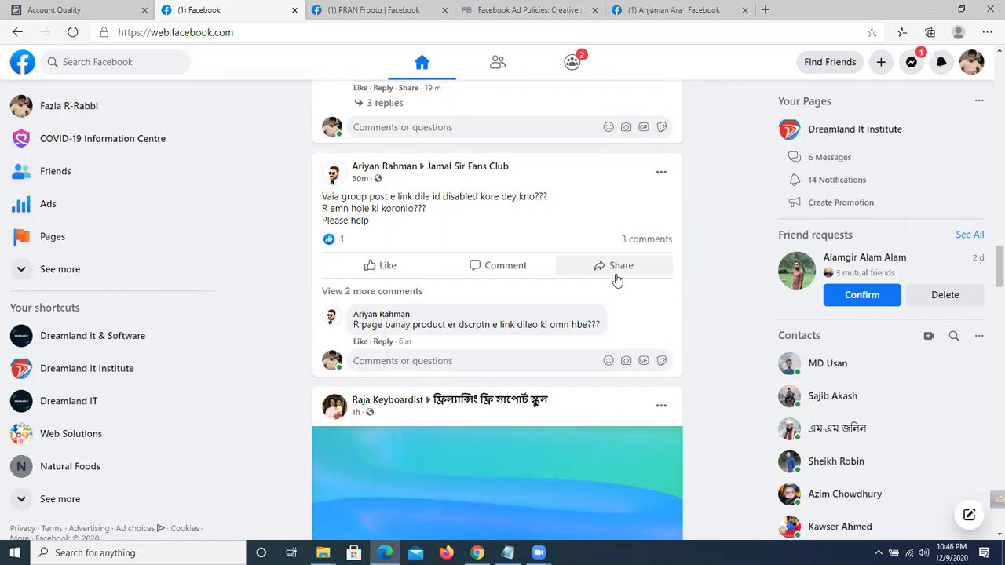
scroll(539, 280, down, 10)
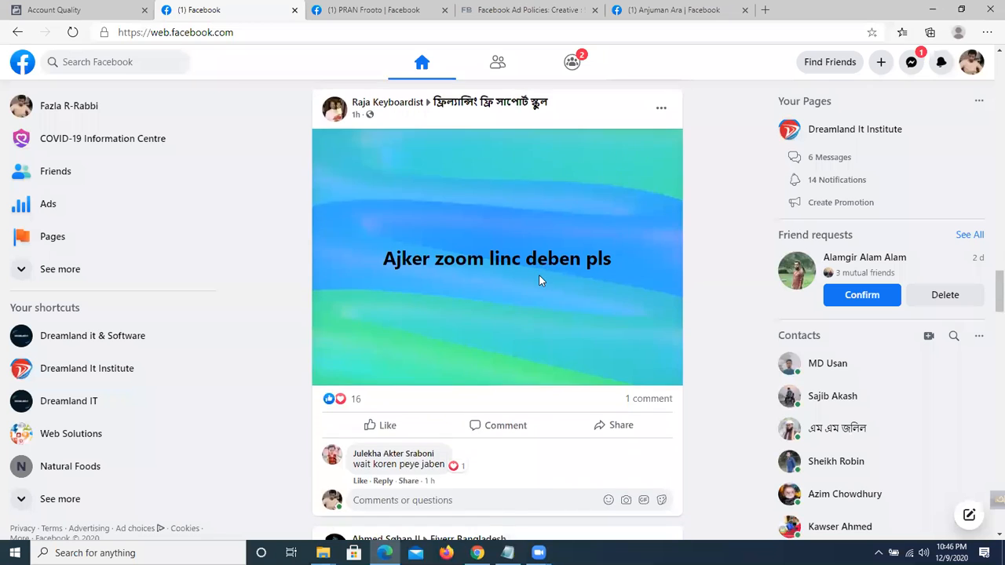
scroll(542, 279, down, 5)
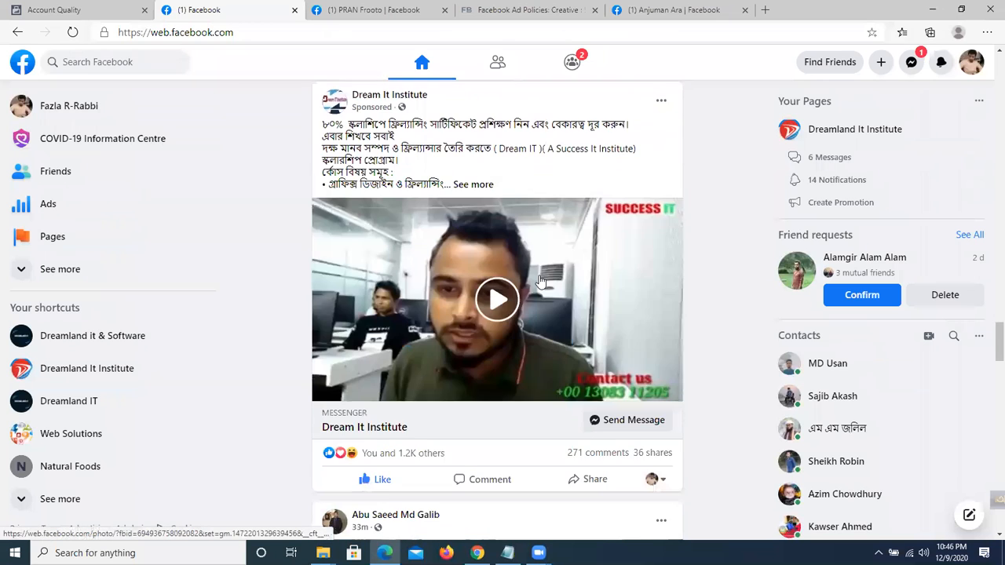
scroll(548, 275, down, 1)
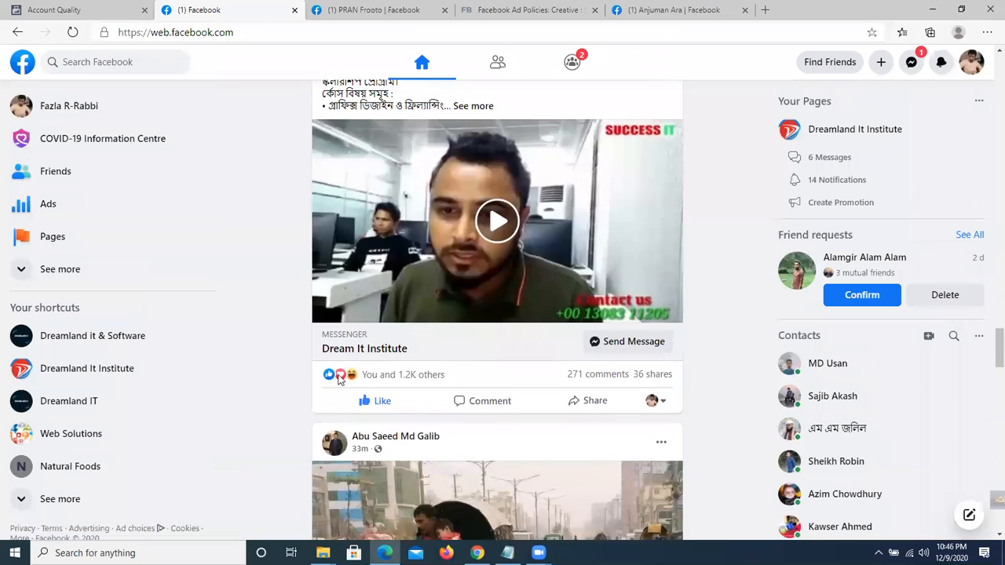
Unlike and re-like the Dream It Institute post, then show its comments.
click(380, 404)
click(381, 403)
scroll(471, 346, down, 2)
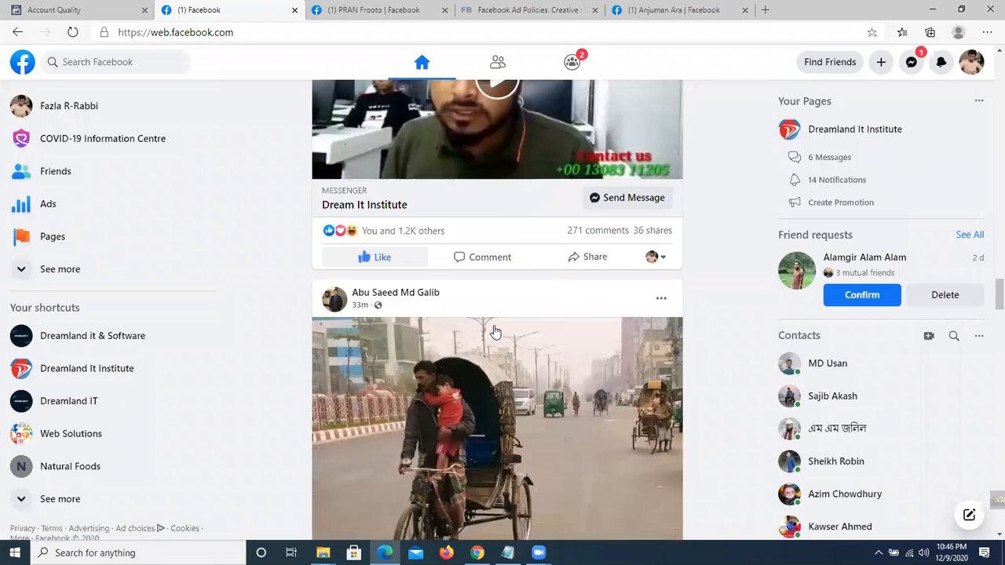
click(481, 253)
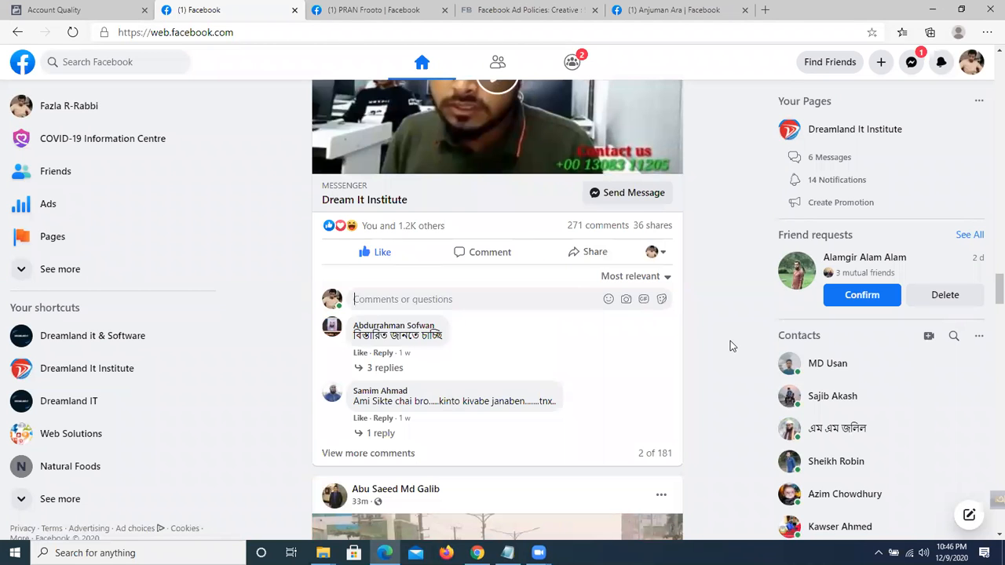
Scroll the News Feed and start a comment on the meeting photo post.
scroll(632, 224, down, 3)
scroll(628, 234, down, 5)
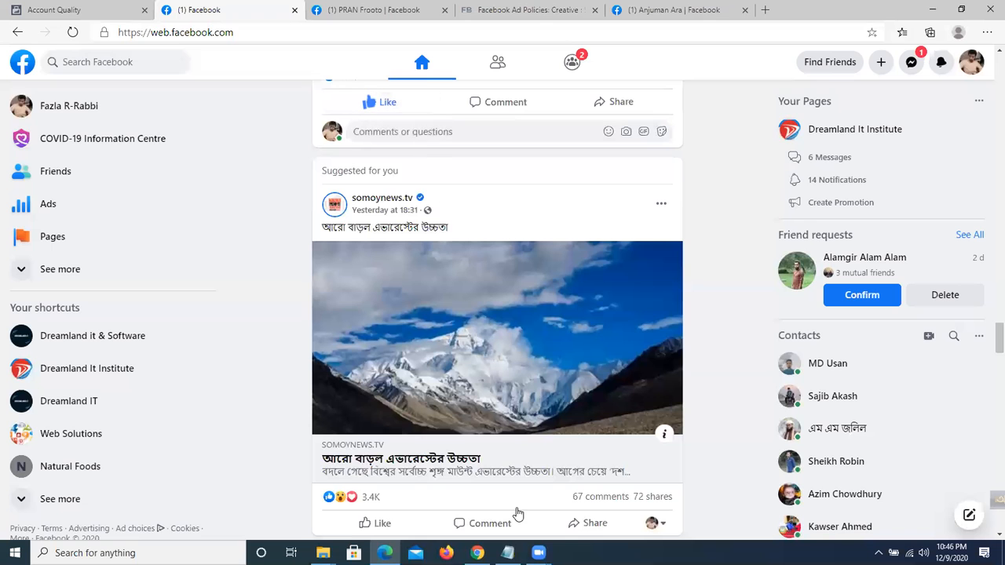
scroll(559, 275, down, 4)
scroll(563, 275, down, 6)
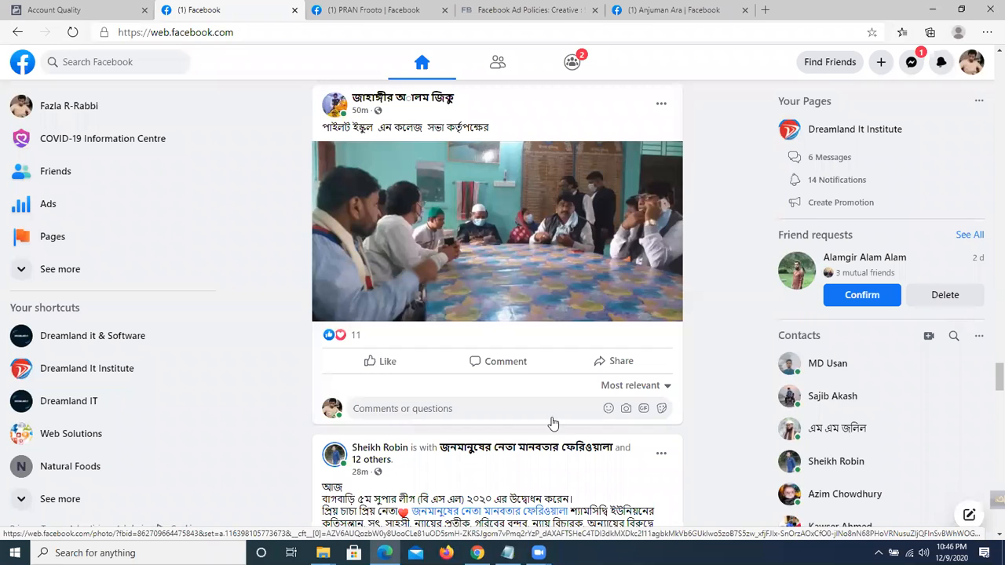
click(454, 412)
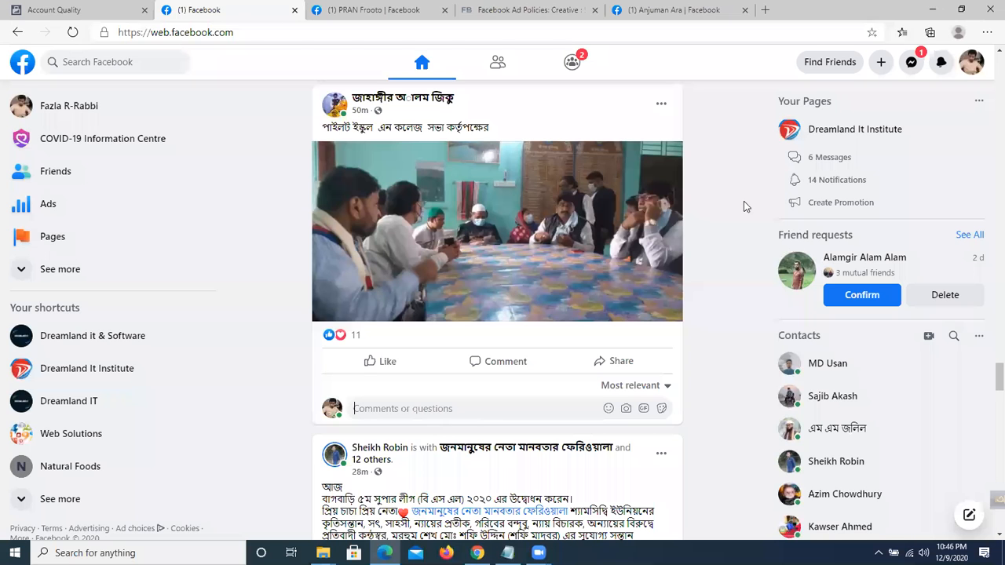
Like the Dhaka Shopping cutting-board video ad and open a comment box beneath it.
scroll(735, 209, down, 5)
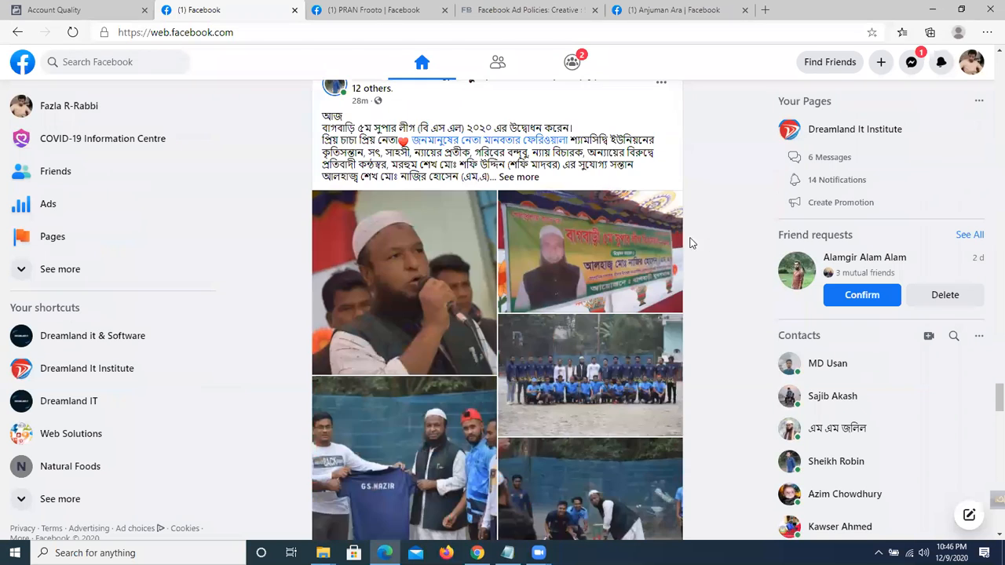
scroll(668, 249, down, 2)
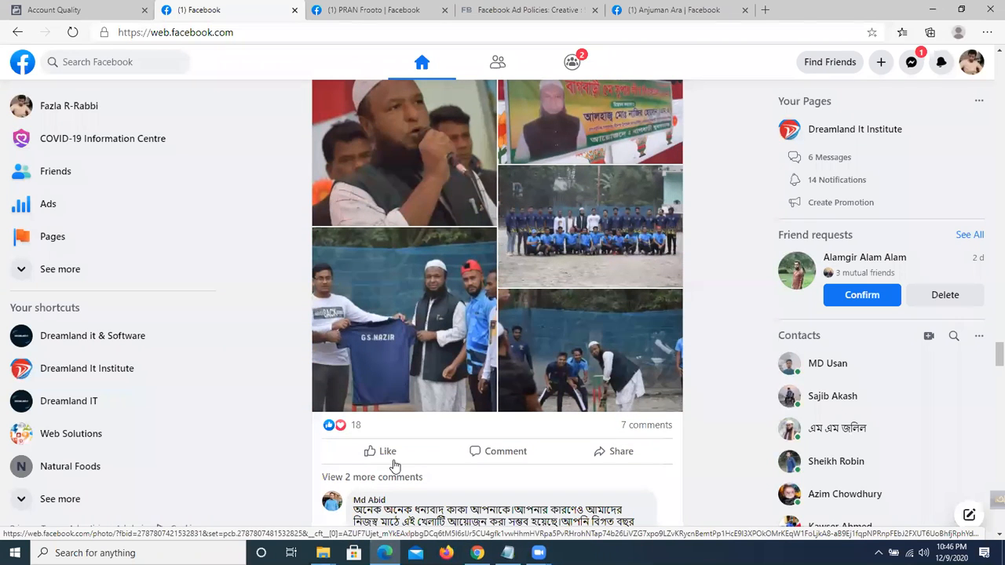
scroll(394, 465, down, 6)
scroll(582, 294, down, 3)
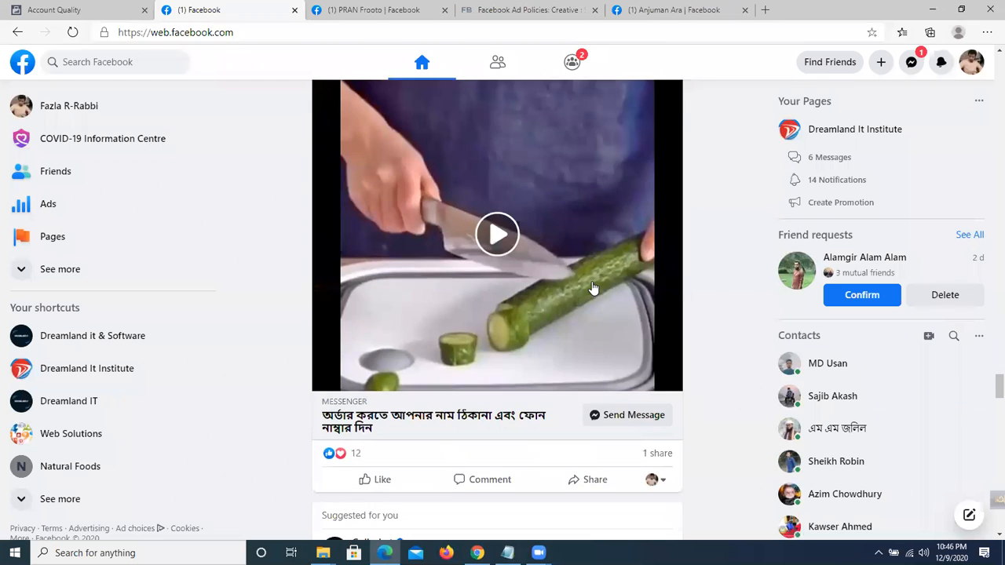
scroll(593, 288, up, 3)
scroll(590, 284, down, 1)
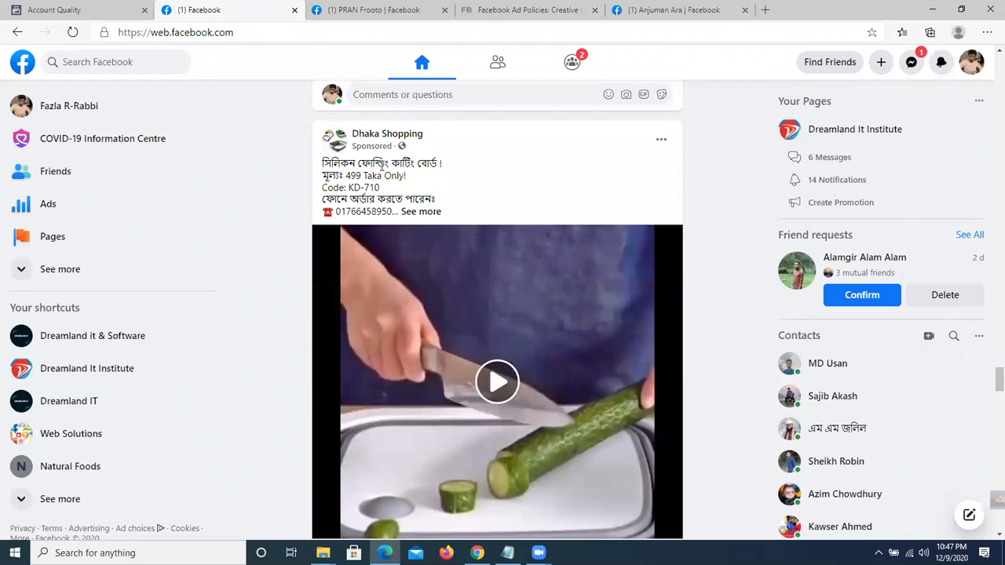
scroll(432, 165, down, 3)
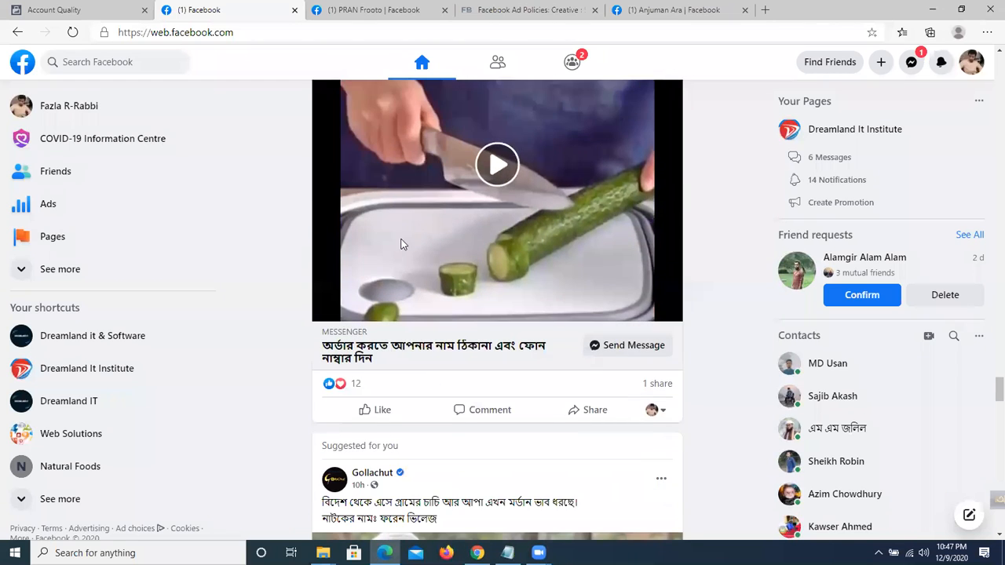
scroll(376, 335, down, 1)
click(376, 331)
click(485, 328)
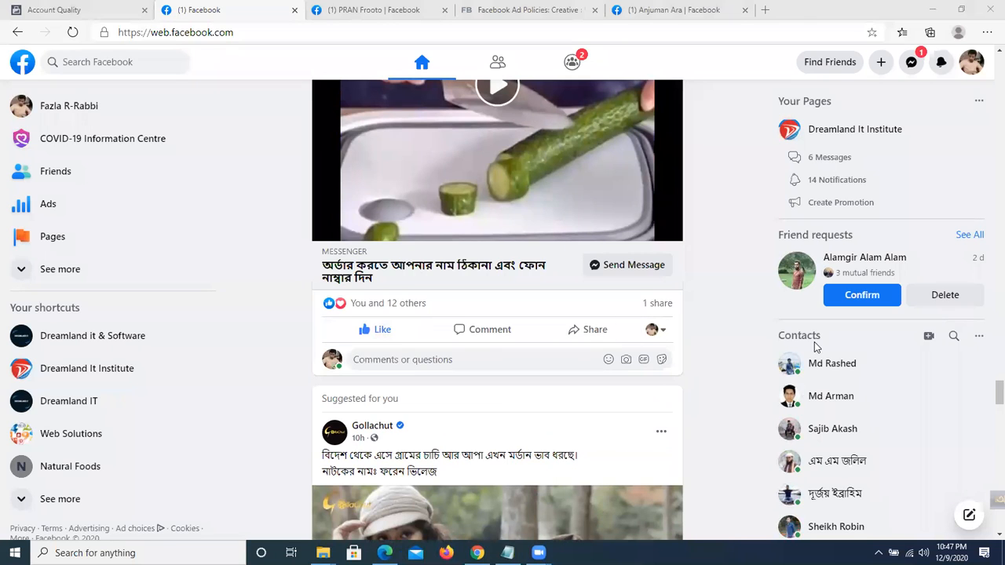
scroll(460, 403, down, 5)
scroll(452, 271, down, 5)
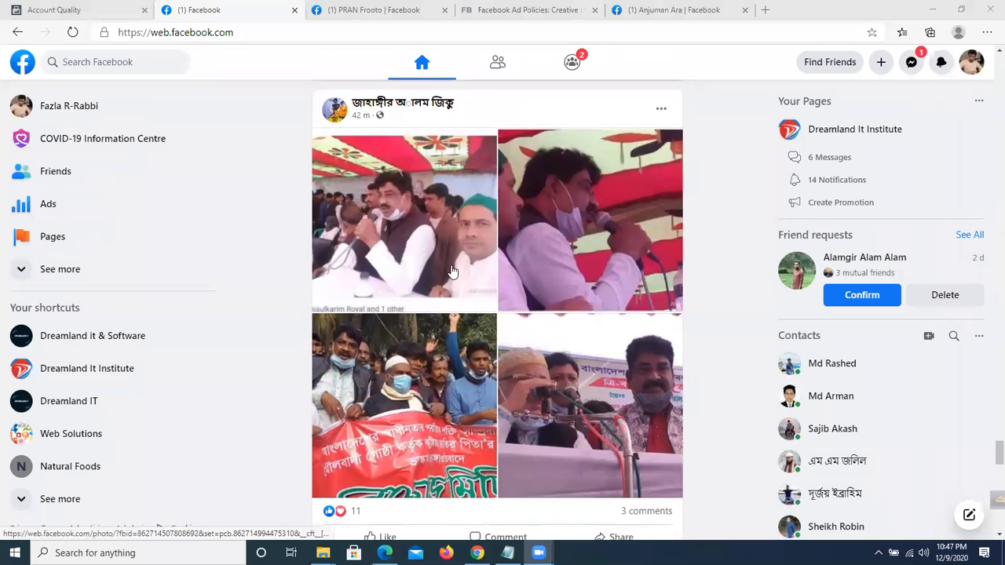
scroll(452, 271, down, 5)
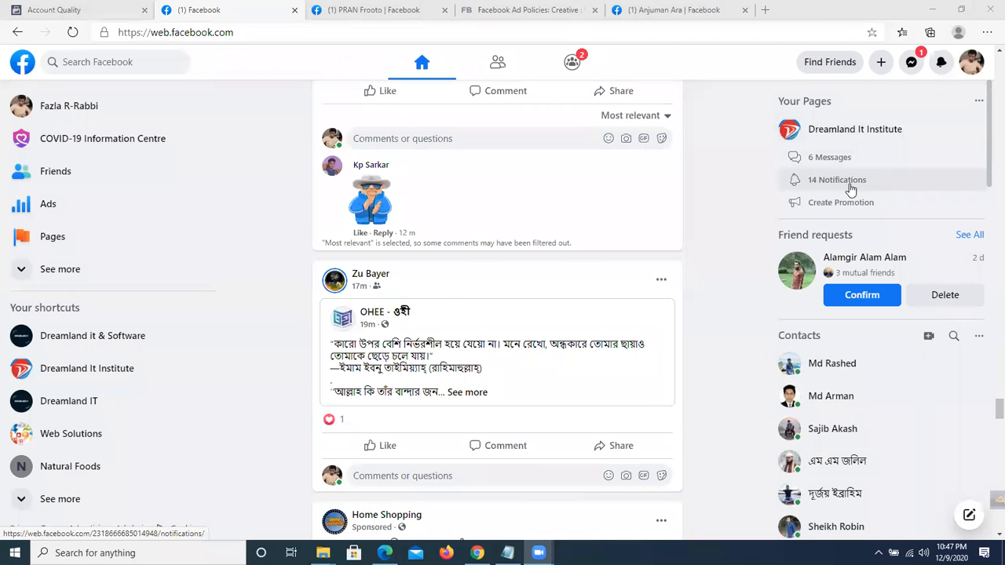
Go to Settings & privacy > Settings > Security and login.
click(974, 66)
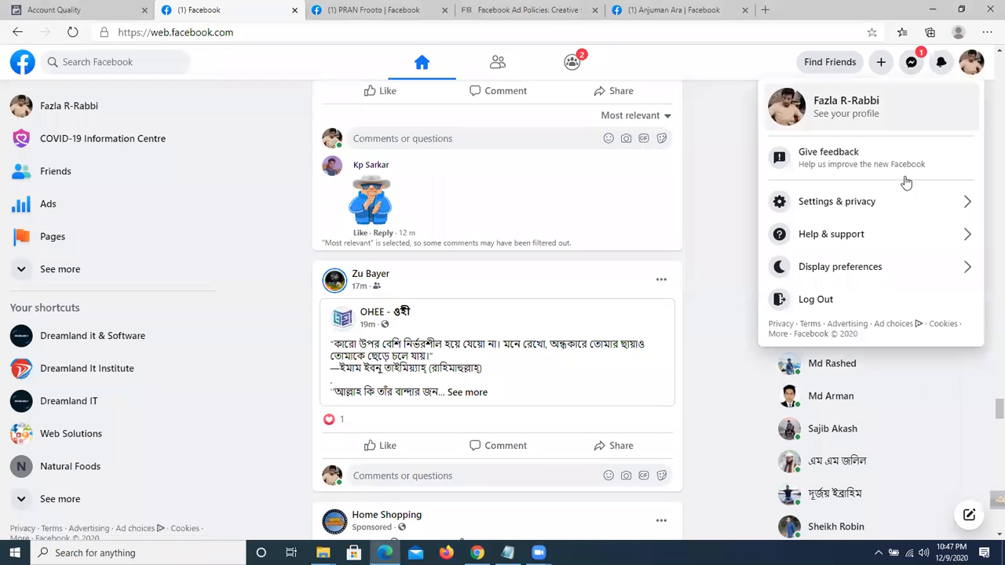
click(868, 203)
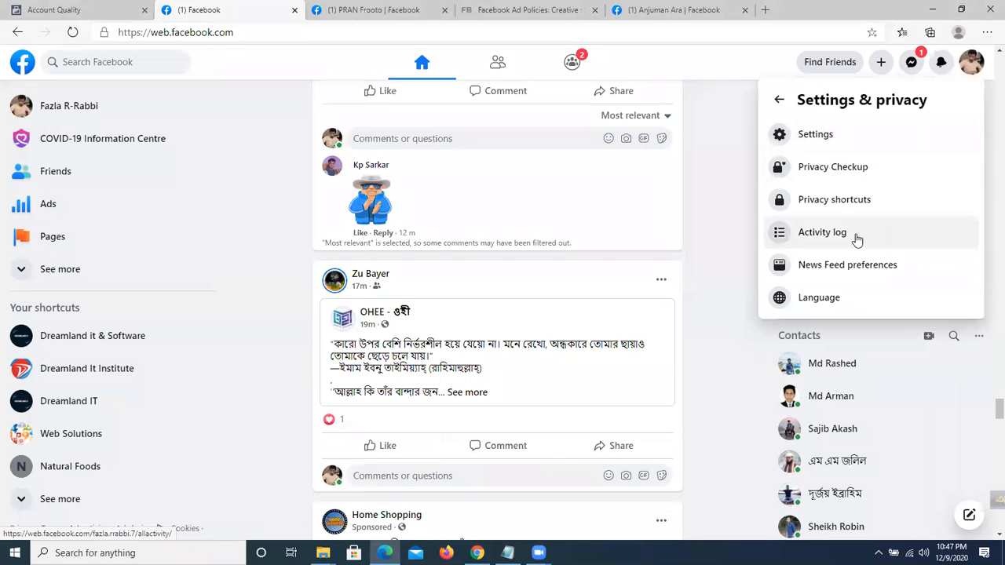
click(827, 141)
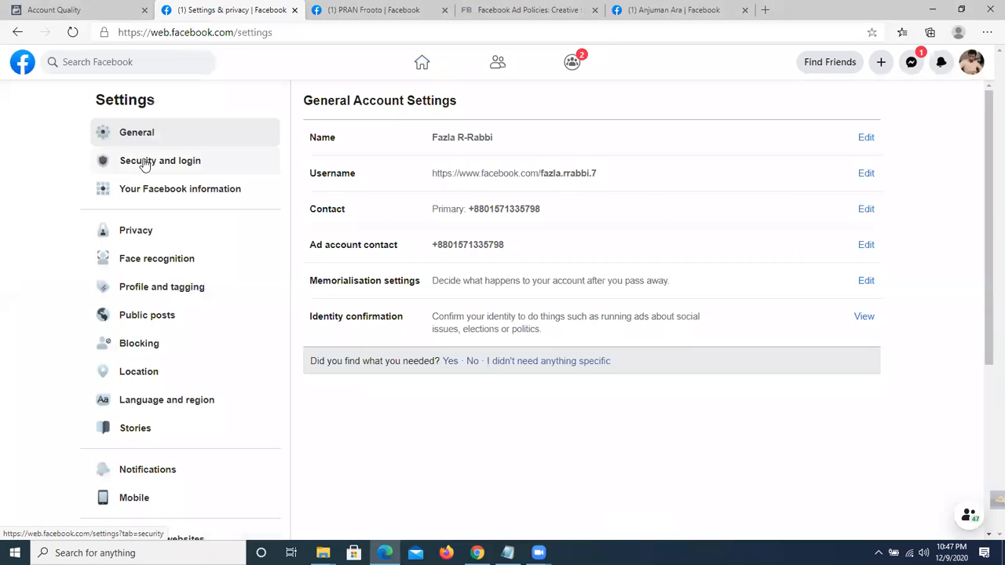
click(146, 162)
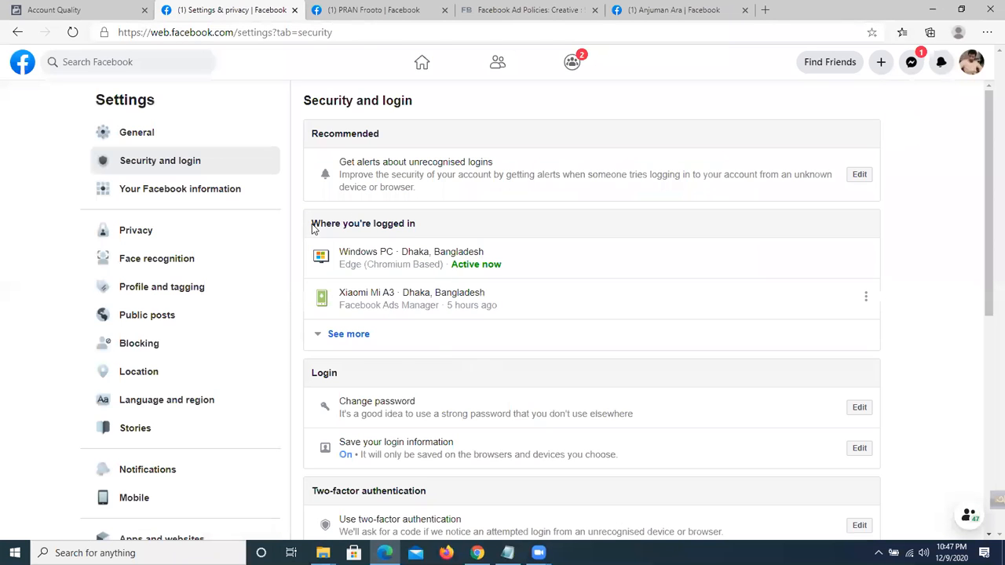
Expand the full Where you're logged in device list, then return to the course outline PDF.
drag(427, 226, 312, 224)
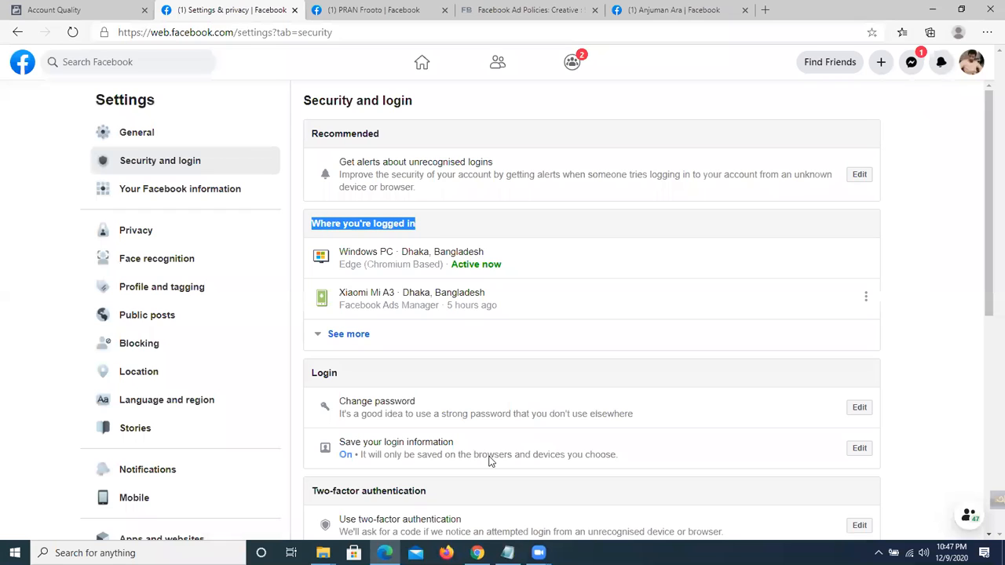
click(351, 335)
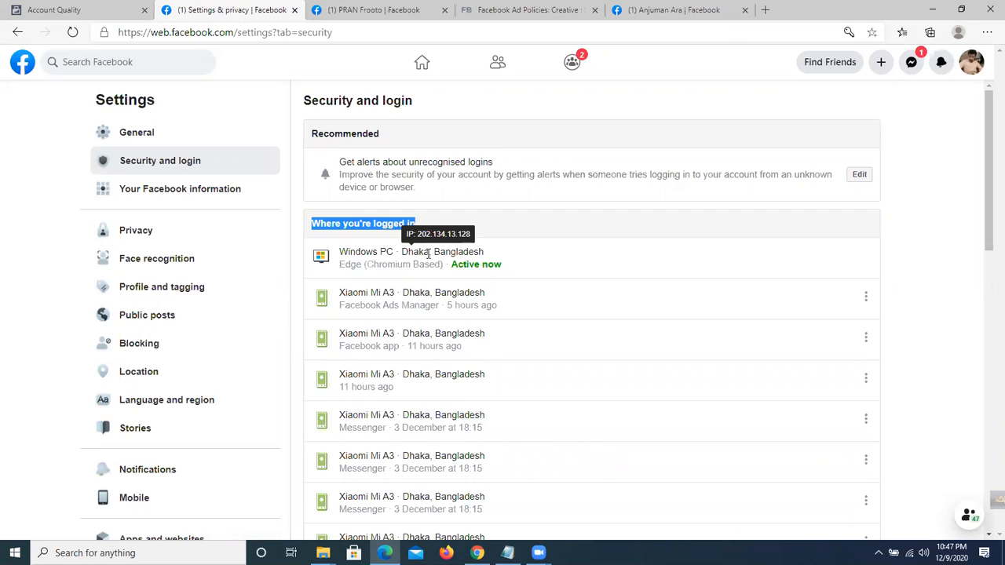
click(446, 240)
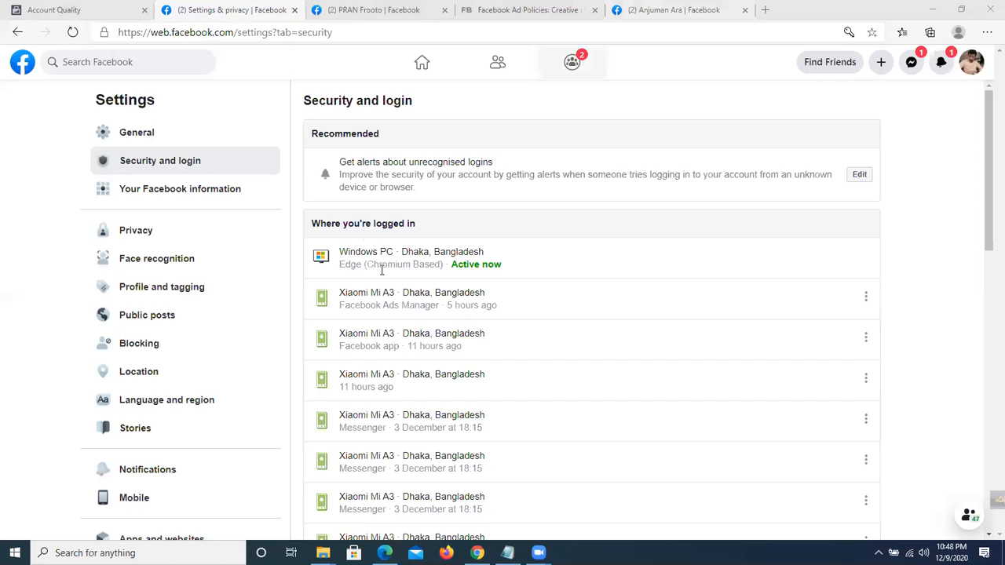
key(alt+Tab)
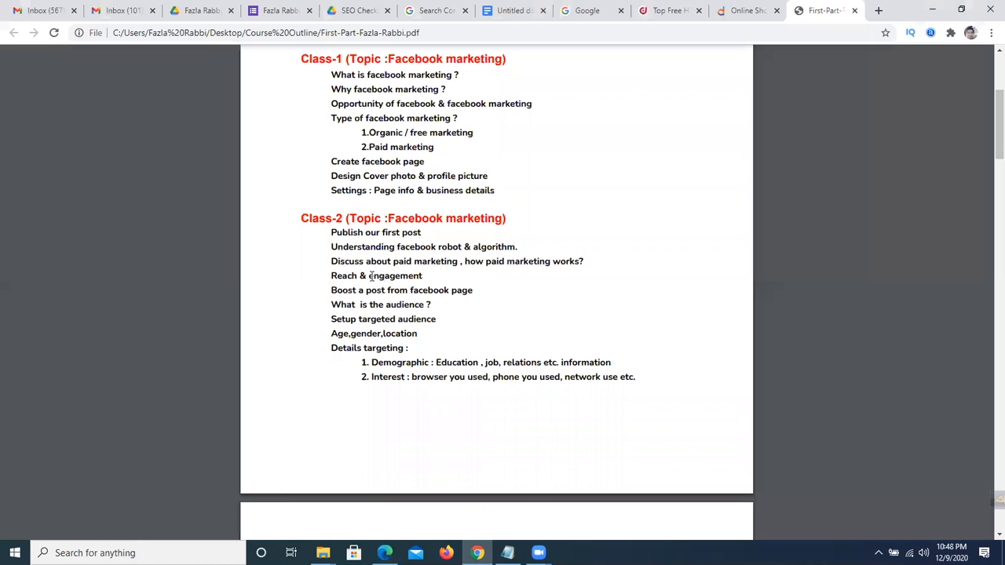
drag(331, 261, 401, 261)
click(420, 264)
drag(470, 261, 449, 260)
click(450, 262)
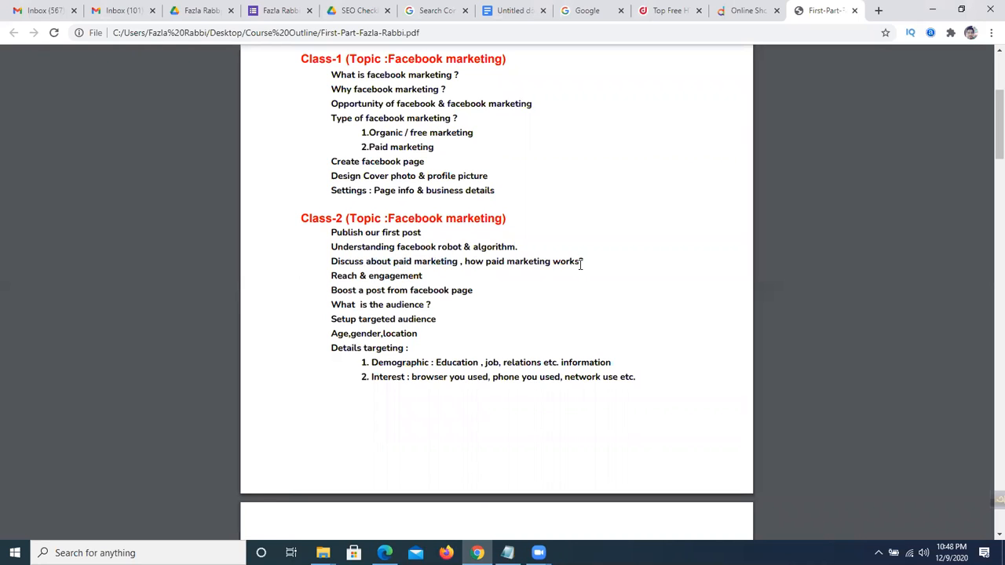